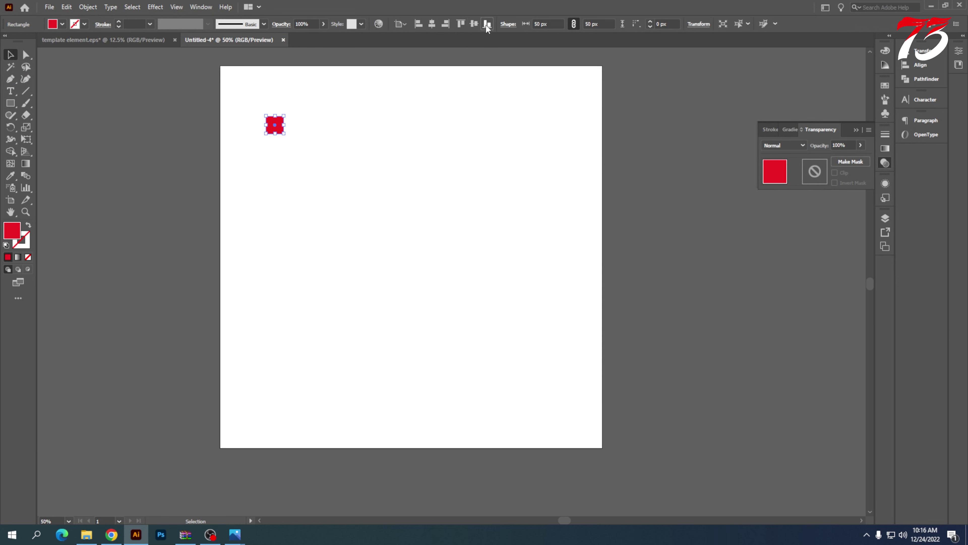
- Align the 50 px red square to the artboard's lower-right corner and align a duplicate of it to the upper-left corner
left_click(487, 24)
left_click(445, 23)
left_click_drag(594, 441, 412, 262)
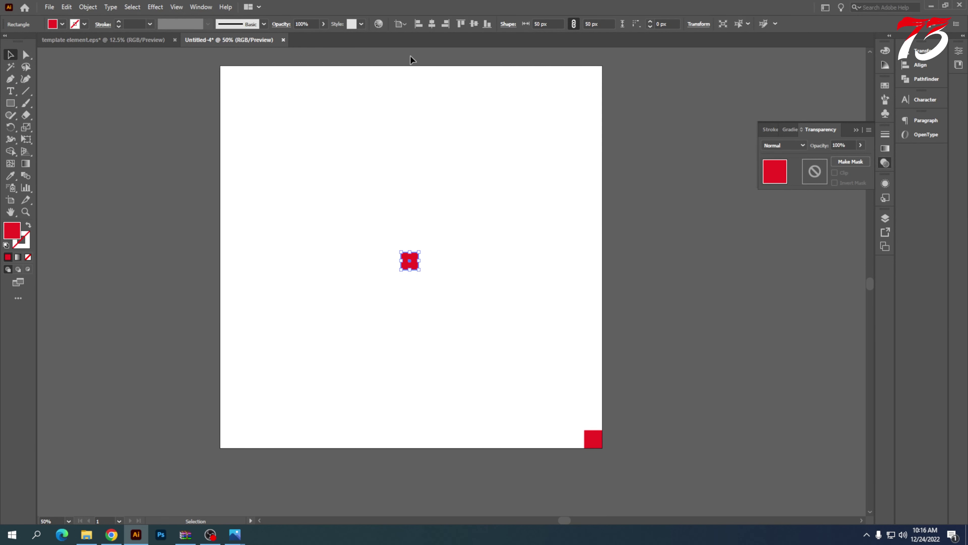
left_click(418, 24)
left_click(461, 24)
left_click(376, 113)
- Show the rulers and place vertical and horizontal guides at about 50 px along the upper-left square's inner edges
scroll(198, 55, "up", 7)
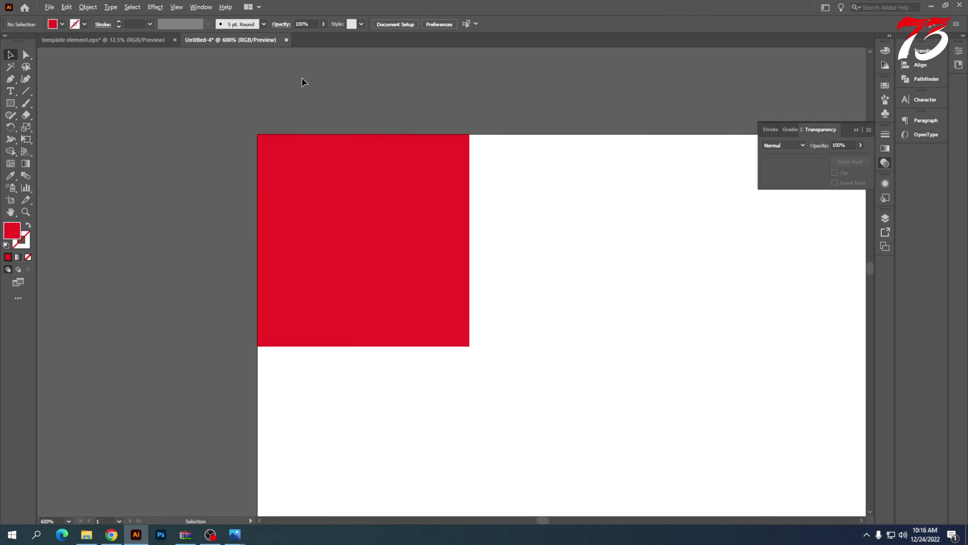
scroll(386, 88, "up", 2)
scroll(426, 108, "down", 7)
scroll(383, 142, "down", 1)
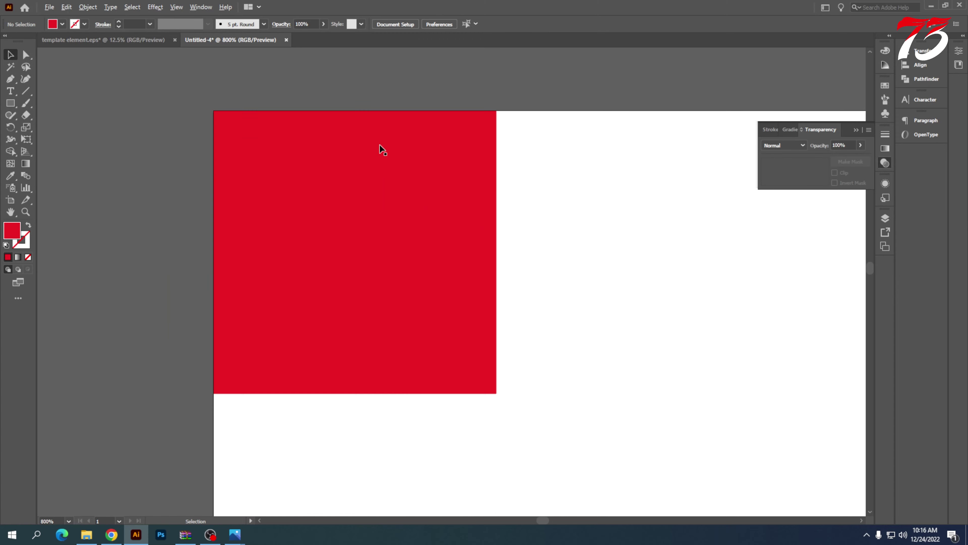
key("ctrl+r")
left_click_drag(531, 58, 497, 141)
scroll(491, 399, "up", 7)
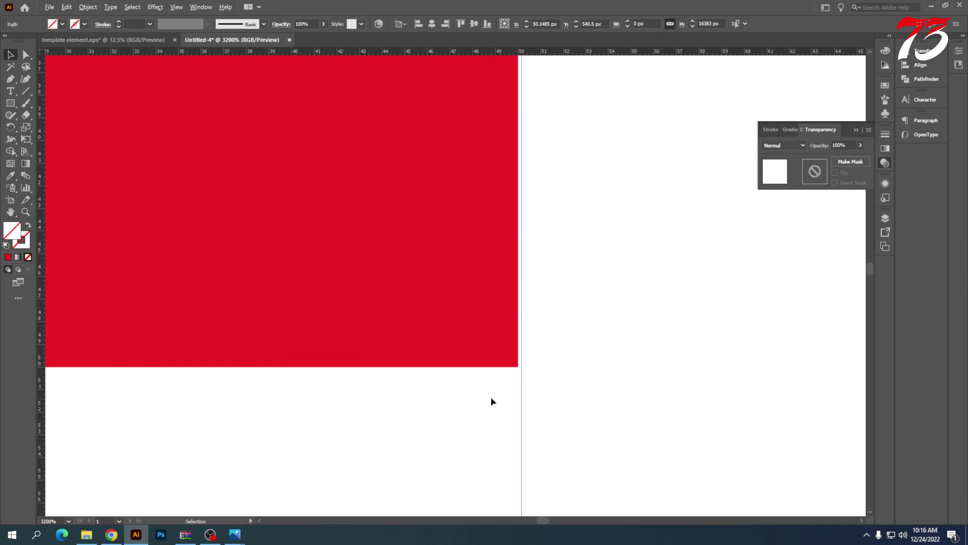
left_click_drag(598, 282, 586, 283)
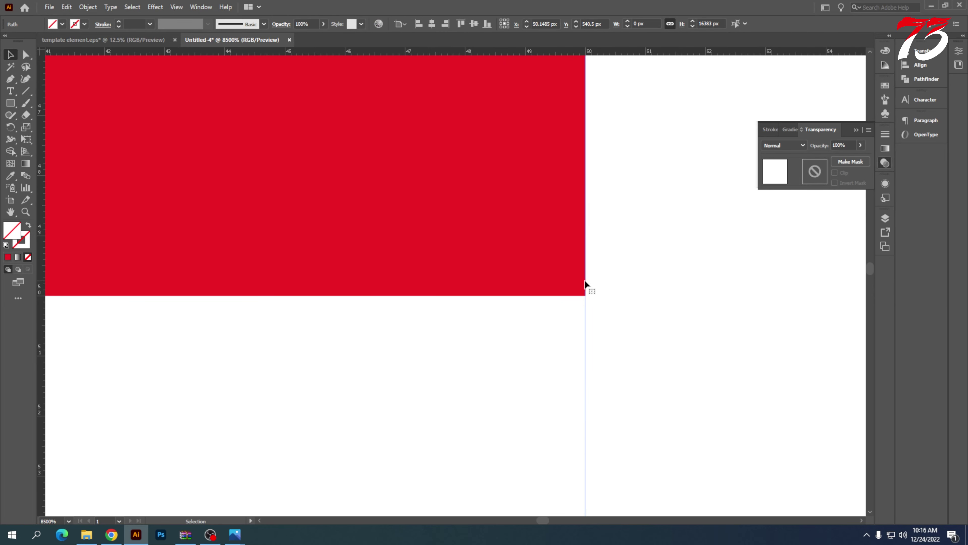
left_click_drag(606, 50, 598, 296)
scroll(598, 293, "down", 7)
scroll(319, 291, "down", 8)
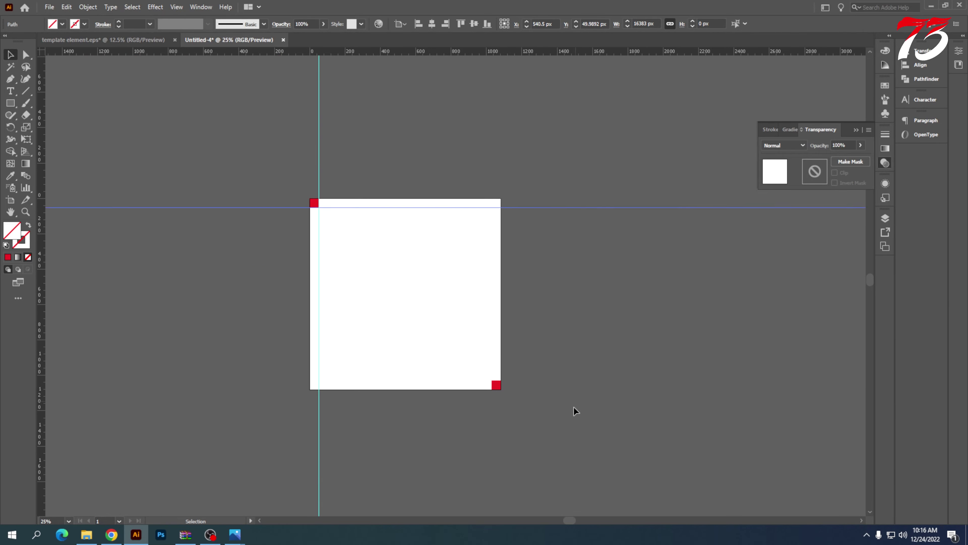
- Place vertical and horizontal guides at about 1030 px along the inner edges of the lower-right red square
scroll(469, 374, "up", 6)
scroll(417, 181, "up", 2)
scroll(415, 273, "down", 1)
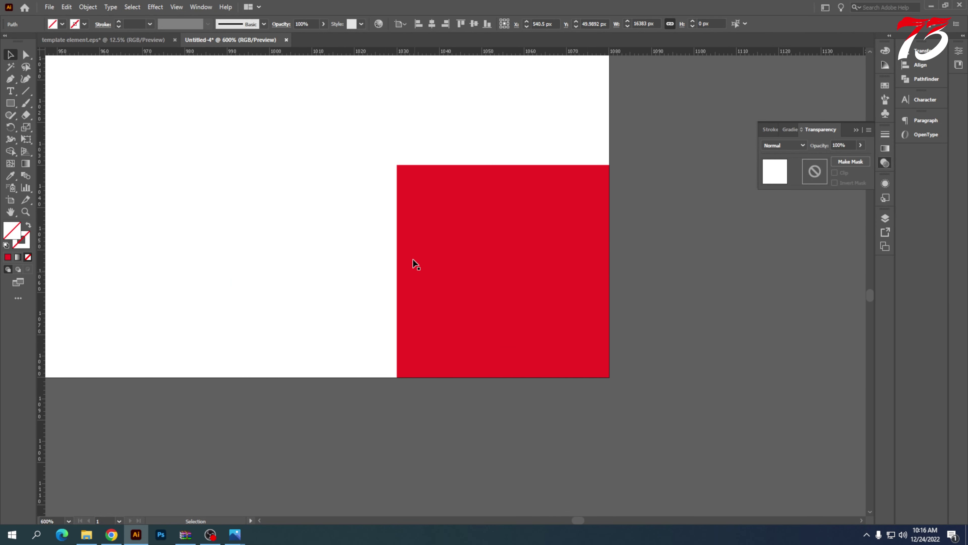
left_click_drag(380, 57, 397, 196)
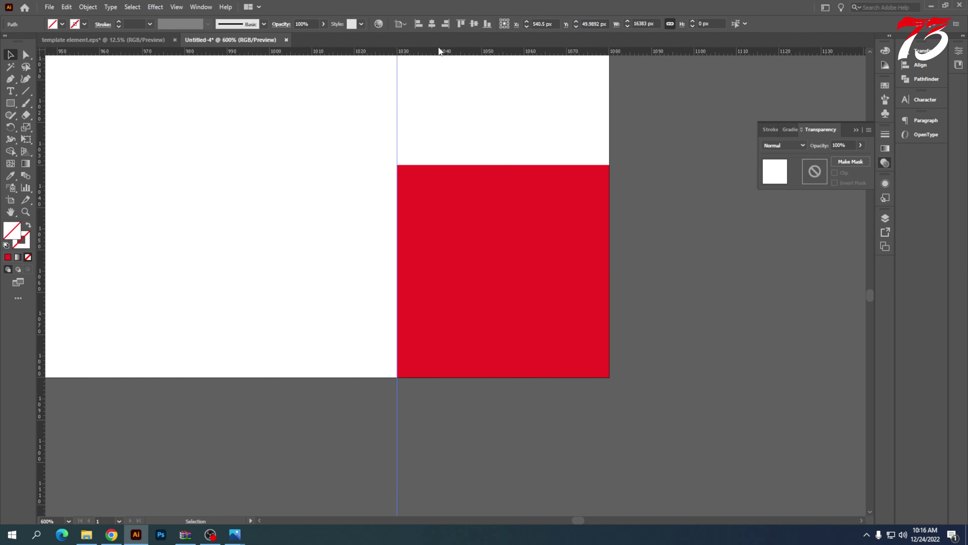
left_click_drag(427, 55, 422, 165)
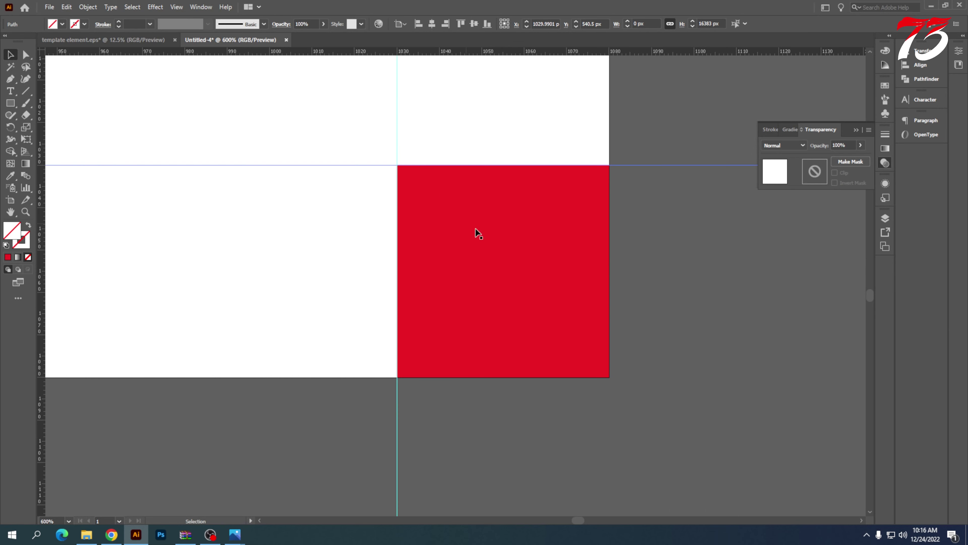
- Delete both red corner squares, keeping the four margin guides
scroll(525, 267, "down", 10)
left_click(522, 263)
key("Delete")
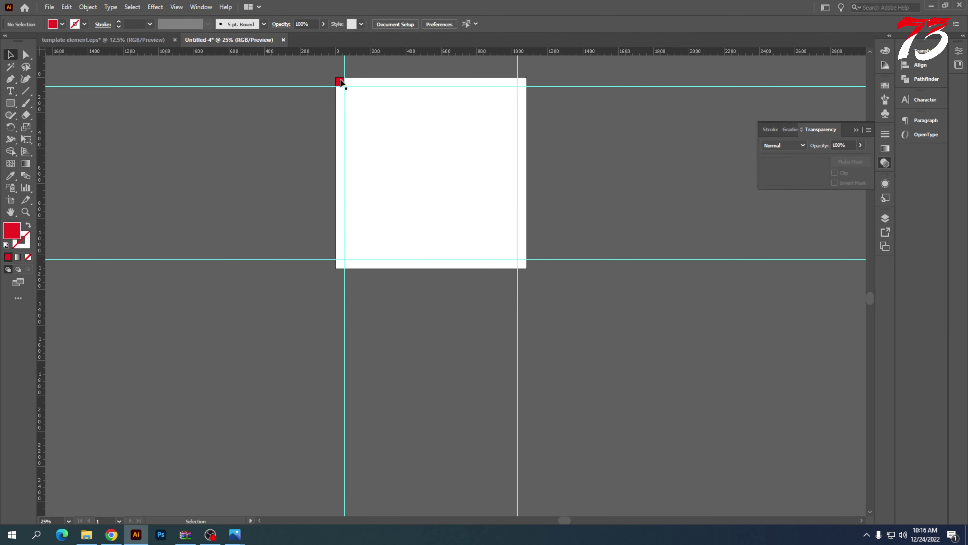
left_click_drag(598, 319, 596, 294)
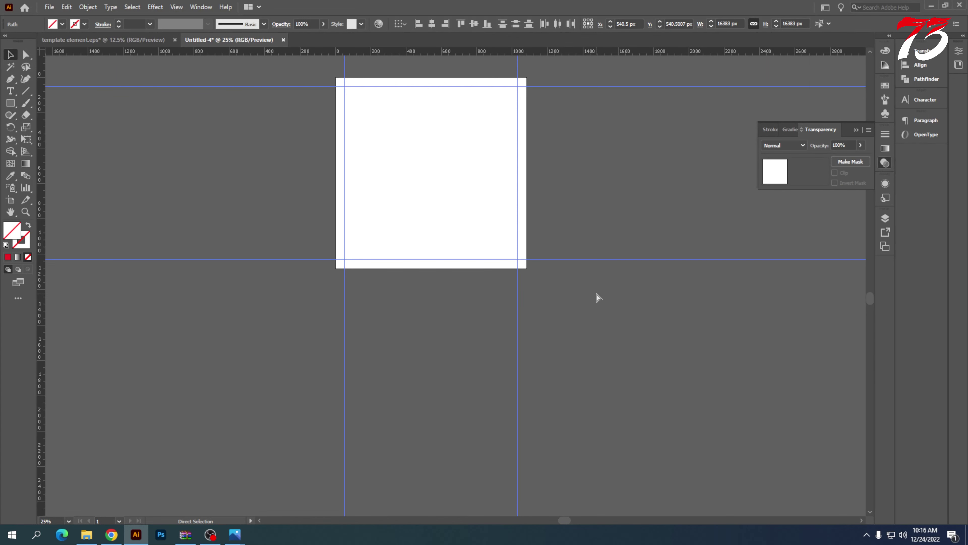
- Lock Layer 1 with the guides and create a new layer above it
left_click(597, 294)
key("F7")
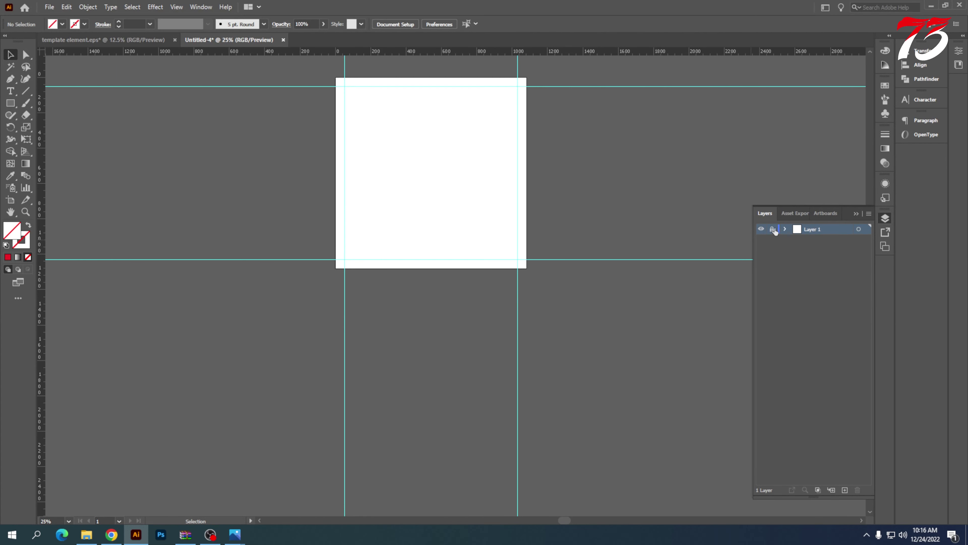
left_click(845, 490)
- Copy the selected house images, colour swatches and text elements from template element.eps into Untitled-4, placing them beside the artboard
left_click(101, 39)
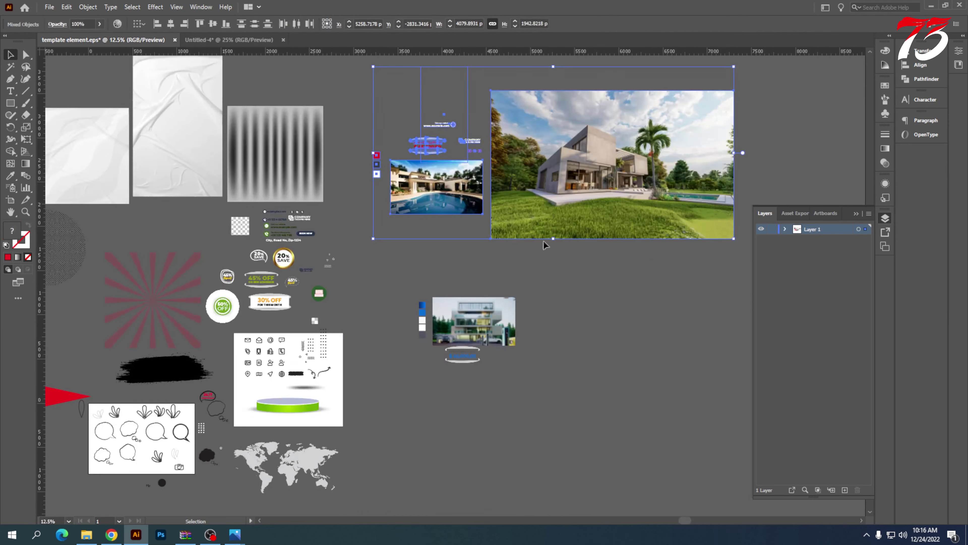
left_click_drag(425, 141, 607, 119)
key("ctrl+minus")
left_click(567, 207)
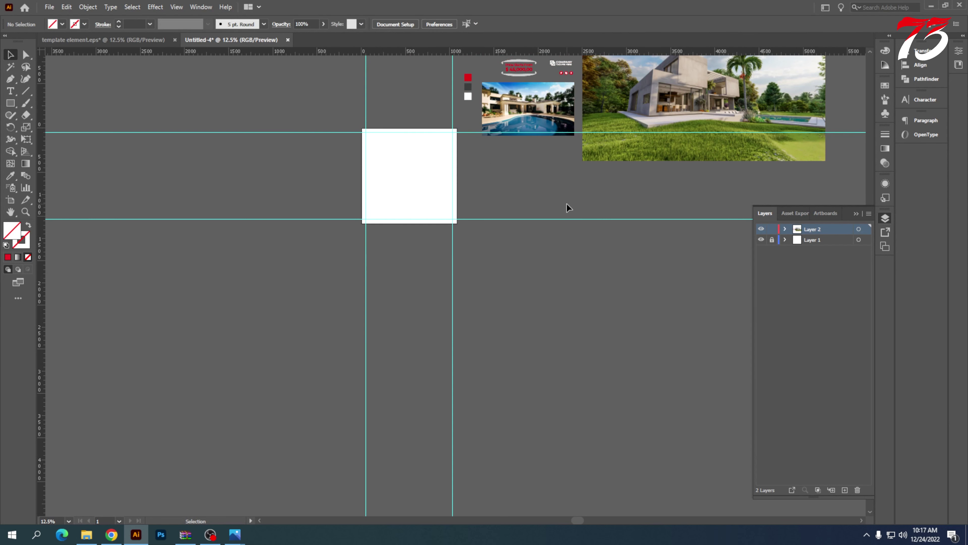
- Create a rectangle 1080 px wide and 1080 px high on the new layer
scroll(532, 142, "up", 1)
left_click(10, 103)
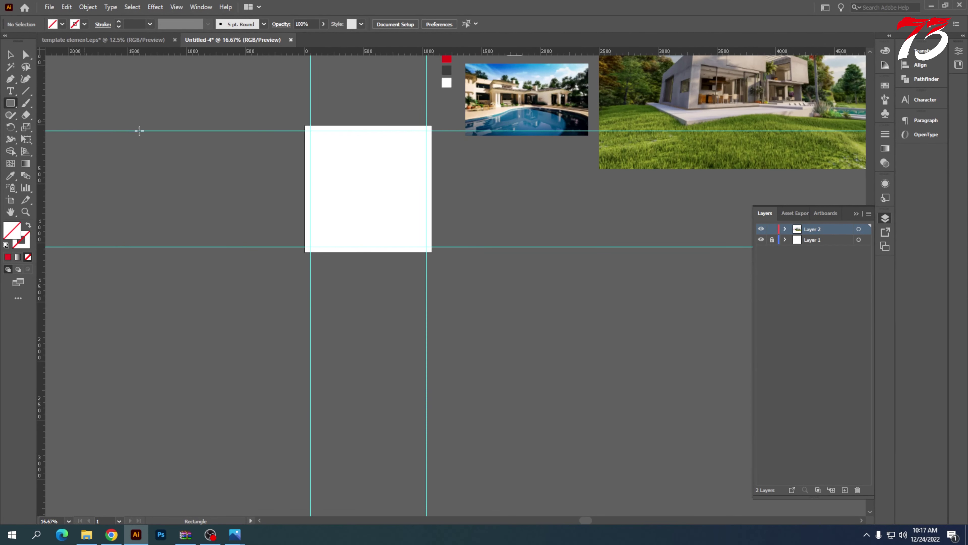
scroll(377, 173, "up", 2)
left_click(374, 177)
type("1080")
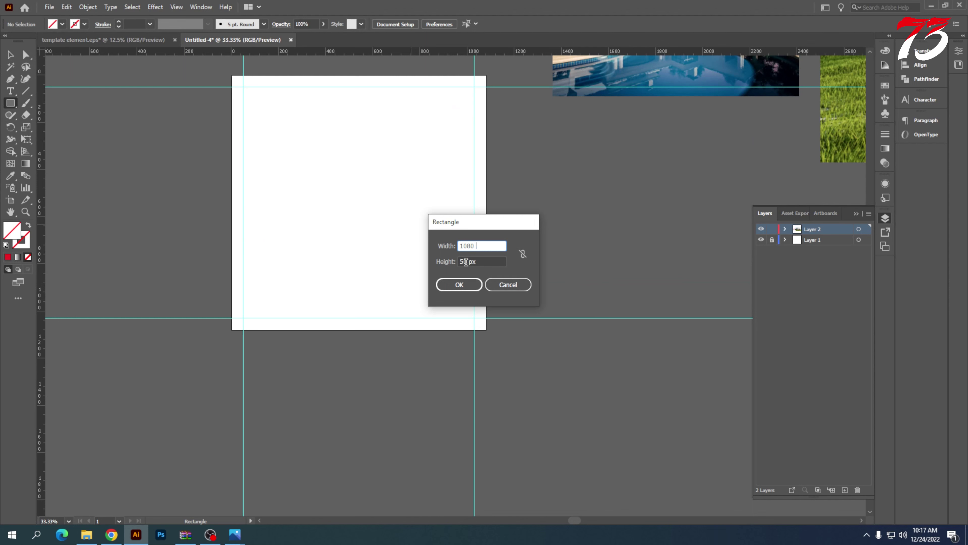
key("Tab")
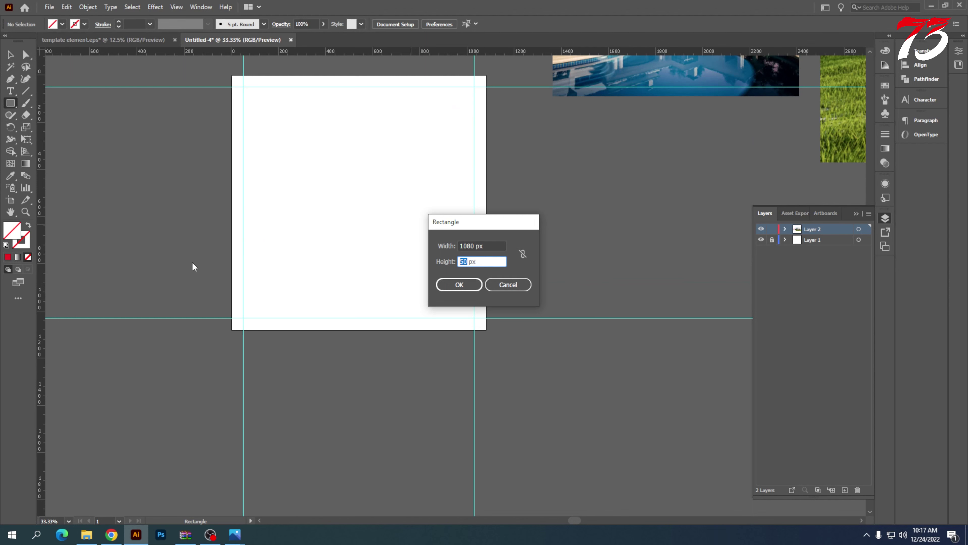
type("1080")
key("Return")
- Fill the rectangle with the sampled white swatch colour and align it to the artboard's left and top edges
key("i")
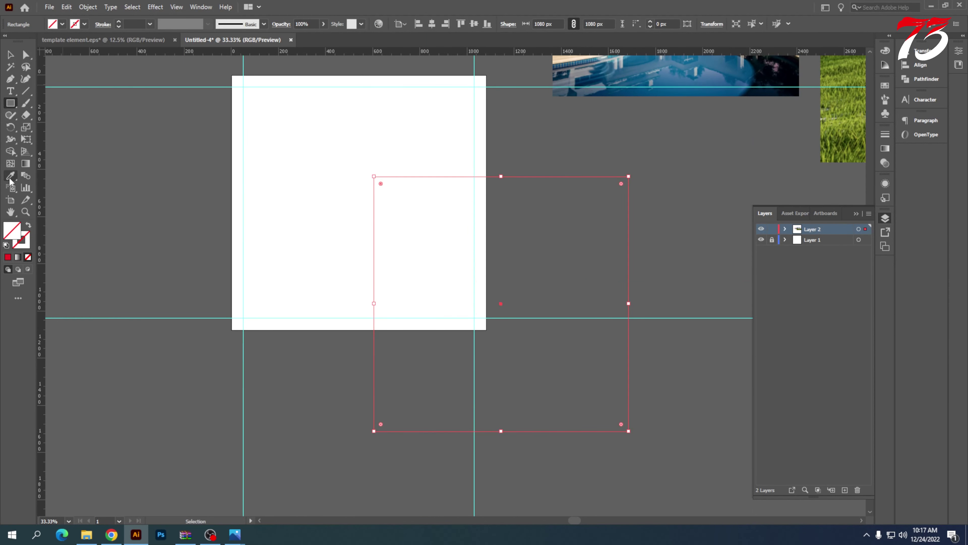
scroll(486, 152, "down", 3)
scroll(486, 152, "down", 1)
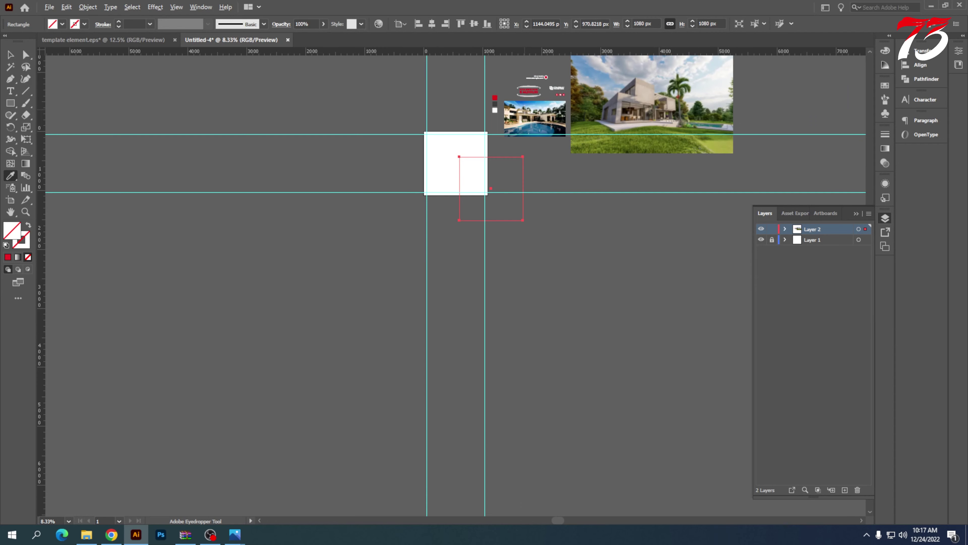
scroll(524, 110, "up", 4)
left_click(495, 110)
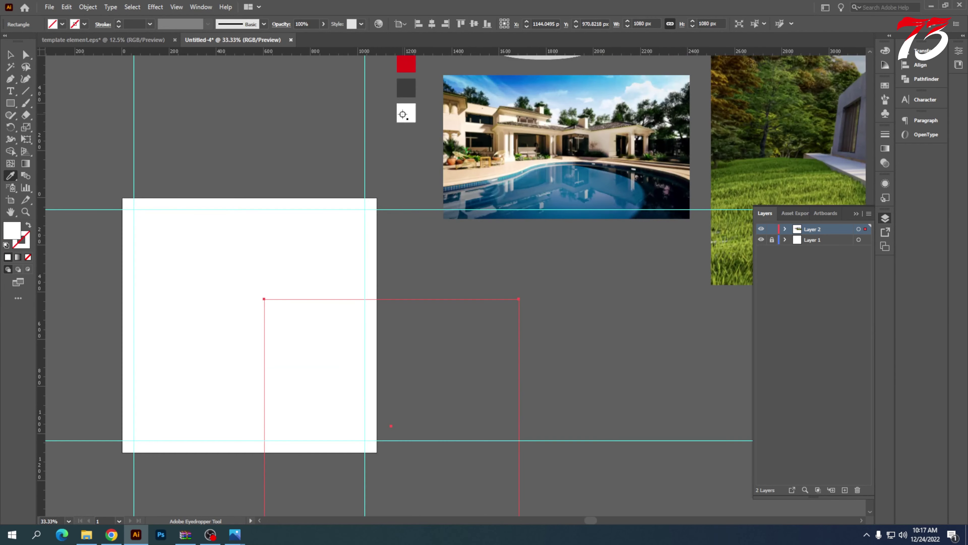
left_click(418, 24)
left_click(461, 24)
key("ctrl+minus")
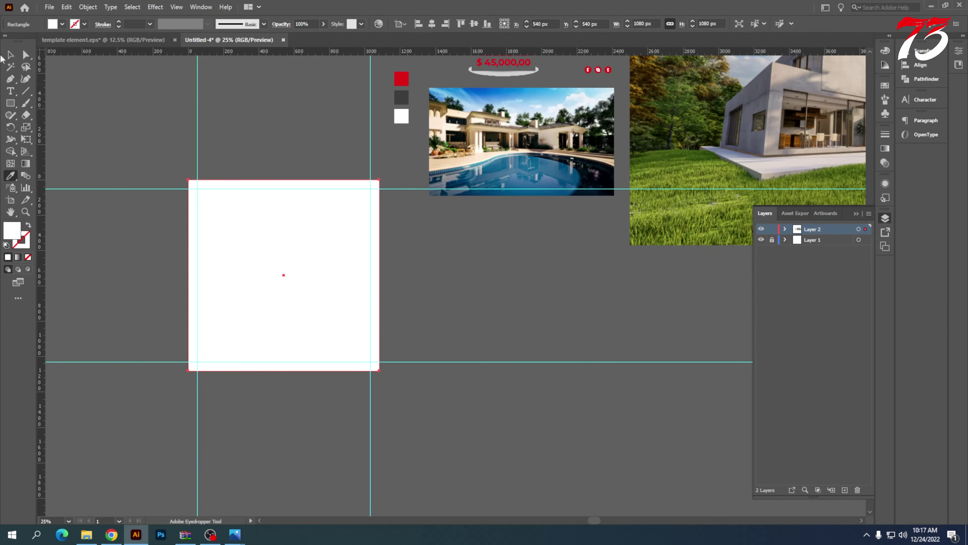
- Narrow the rectangle from its right side to about 547 px wide and fill it with the sampled dark grey swatch colour
left_click(11, 54)
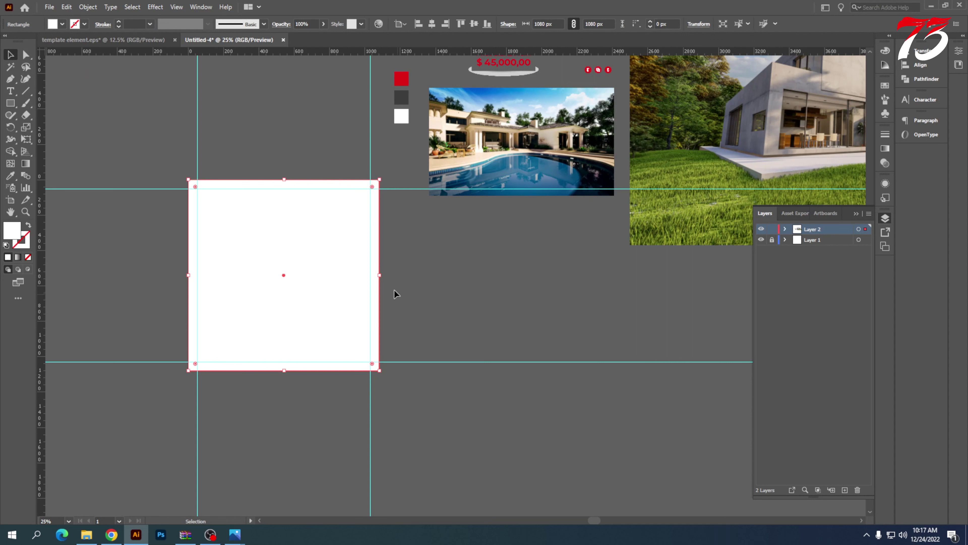
left_click_drag(381, 276, 286, 275)
left_click(9, 177)
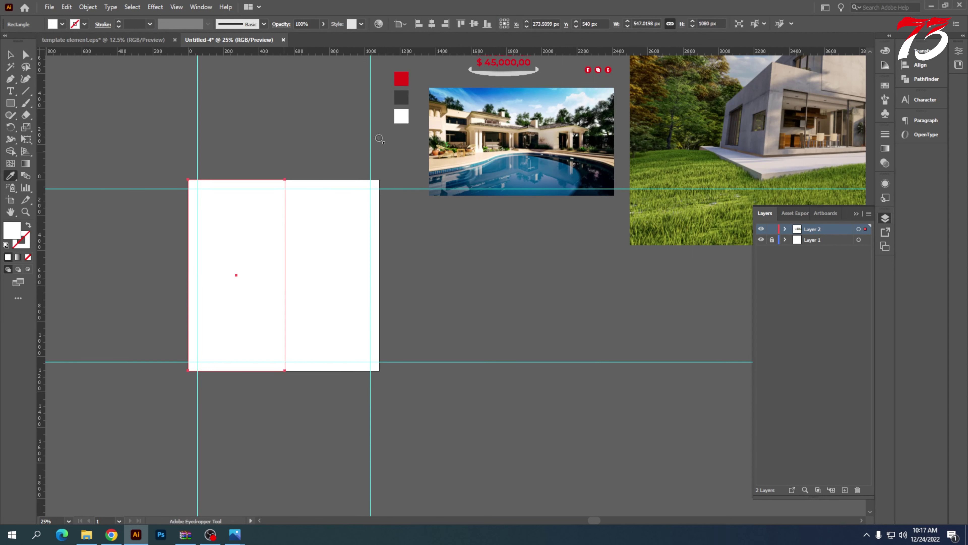
left_click(401, 97)
left_click(10, 54)
- Duplicate the grey rectangle to its right and shrink both together to span the artboard, each about 541 px wide
scroll(261, 301, "up", 1)
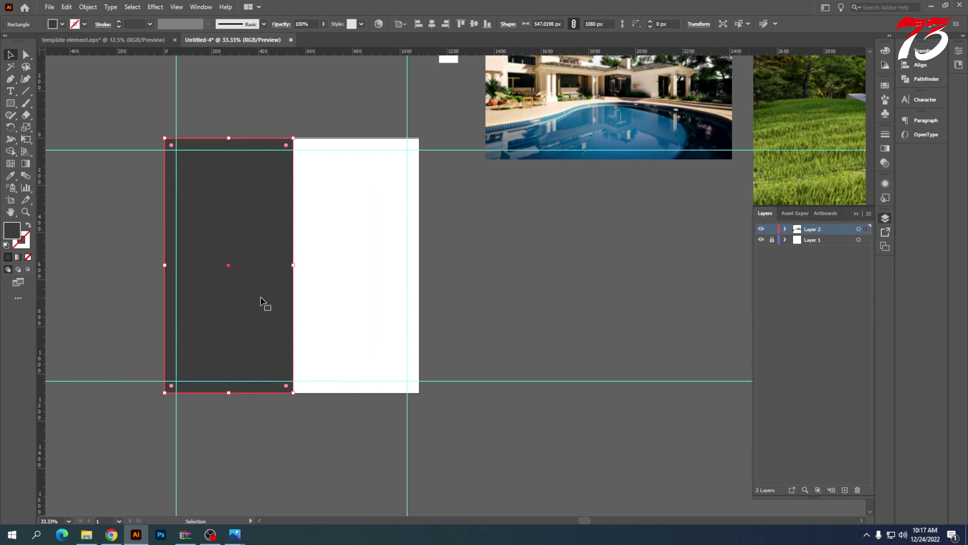
left_click_drag(264, 303, 362, 306)
left_click(255, 277, "shift")
scroll(412, 257, "up", 4)
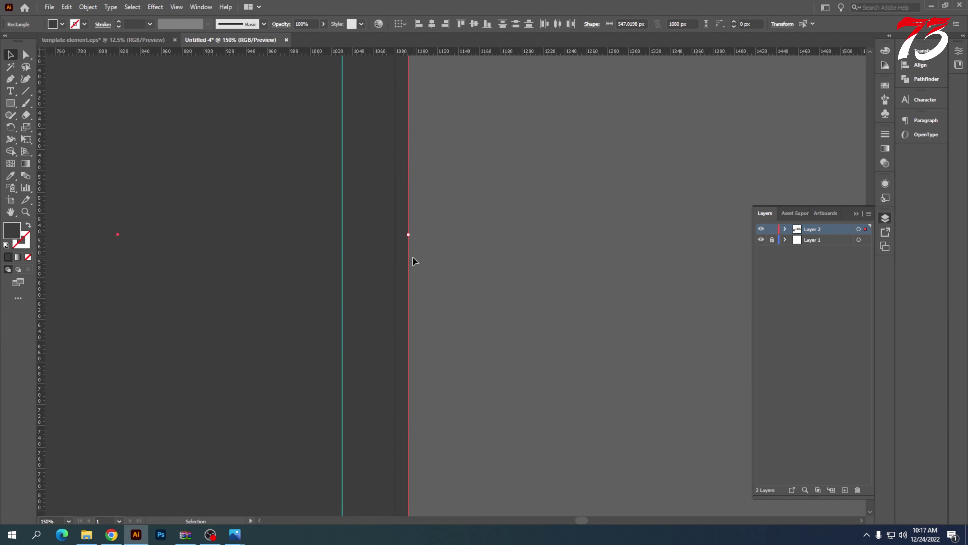
left_click_drag(411, 235, 396, 239)
scroll(505, 246, "down", 4)
left_click(524, 258)
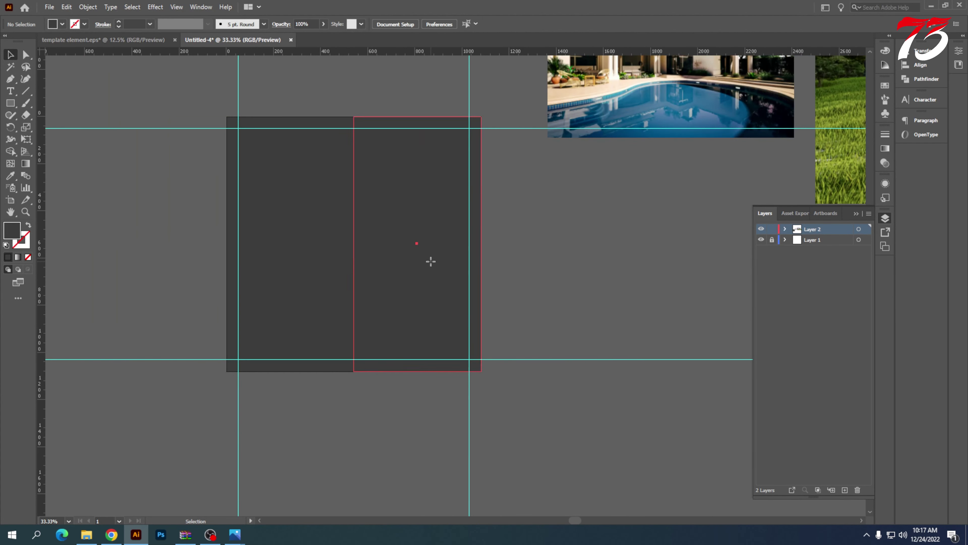
- Delete the right grey rectangle and recolour the left one with the white of the background
left_click(429, 261)
key("Delete")
left_click(292, 268)
key("i")
left_click(426, 220)
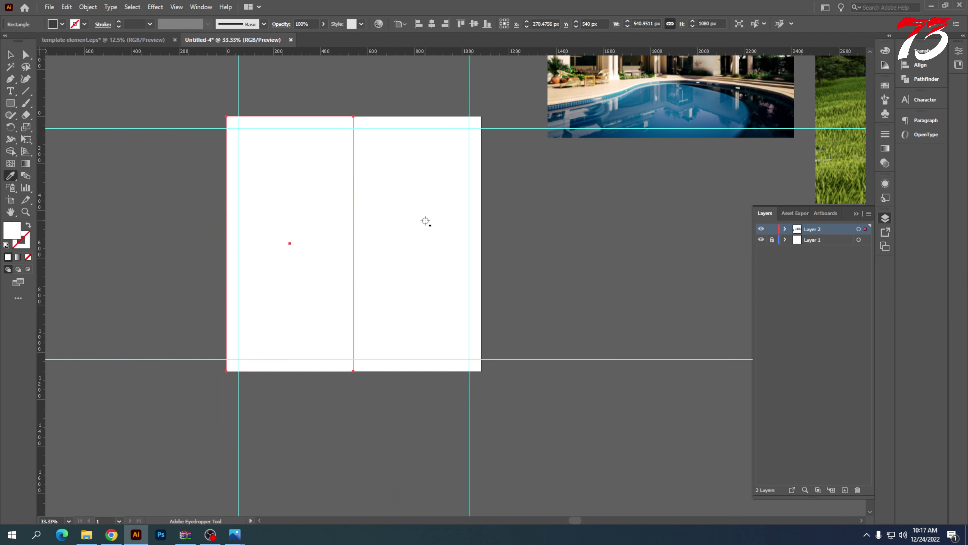
- Add a gradient mesh point at the centre of the left white rectangle
left_click(10, 164)
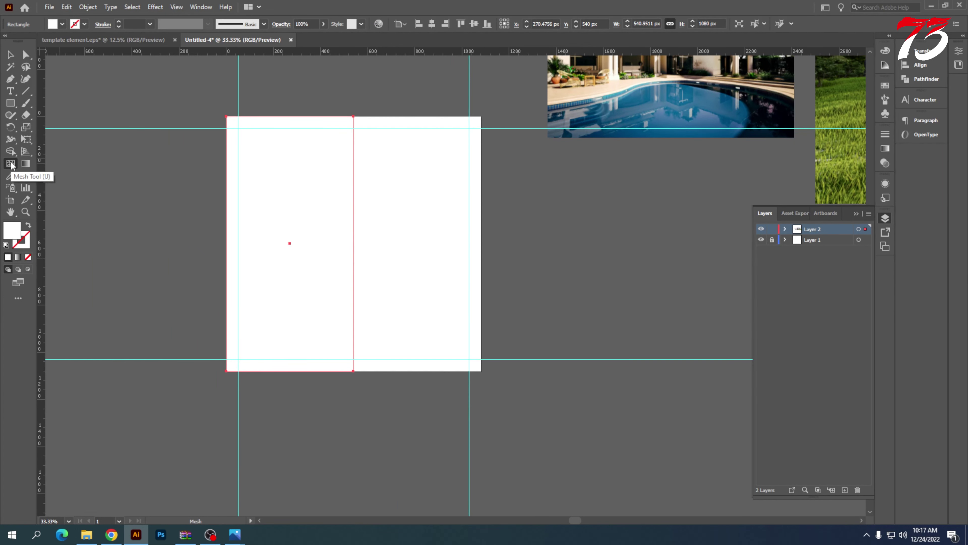
left_click(290, 244)
scroll(290, 244, "up", 5)
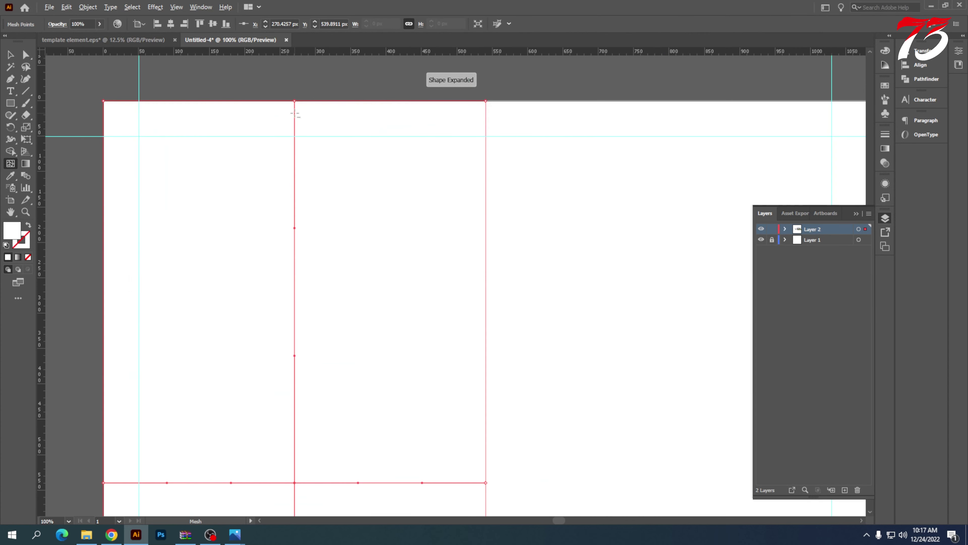
- Add two horizontal mesh lines near the rectangle's top edge and two vertical mesh lines near its right edge
left_click(294, 127)
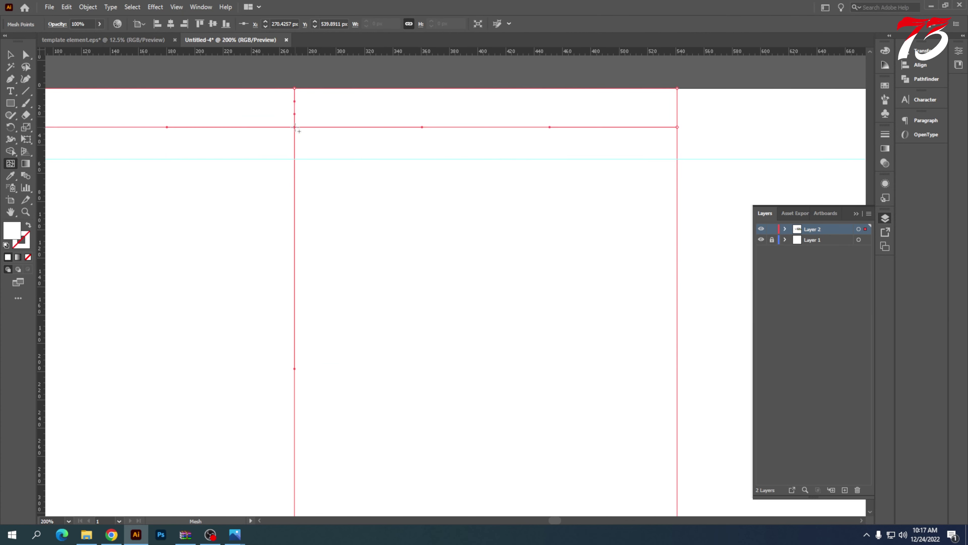
left_click(294, 164)
left_click(639, 127)
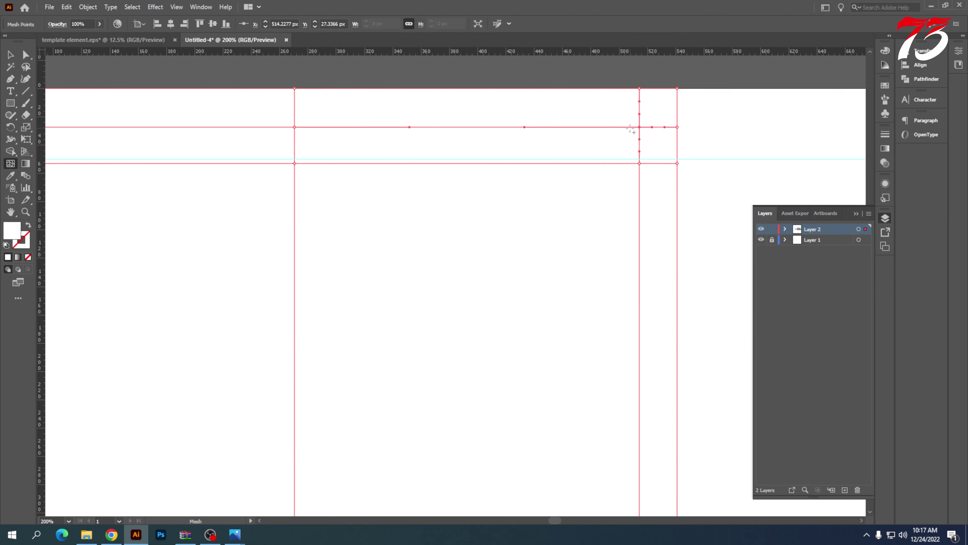
left_click(606, 128)
- Add two horizontal mesh lines near the rectangle's bottom edge along its centre line, and undo the upper one
scroll(427, 157, "down", 4)
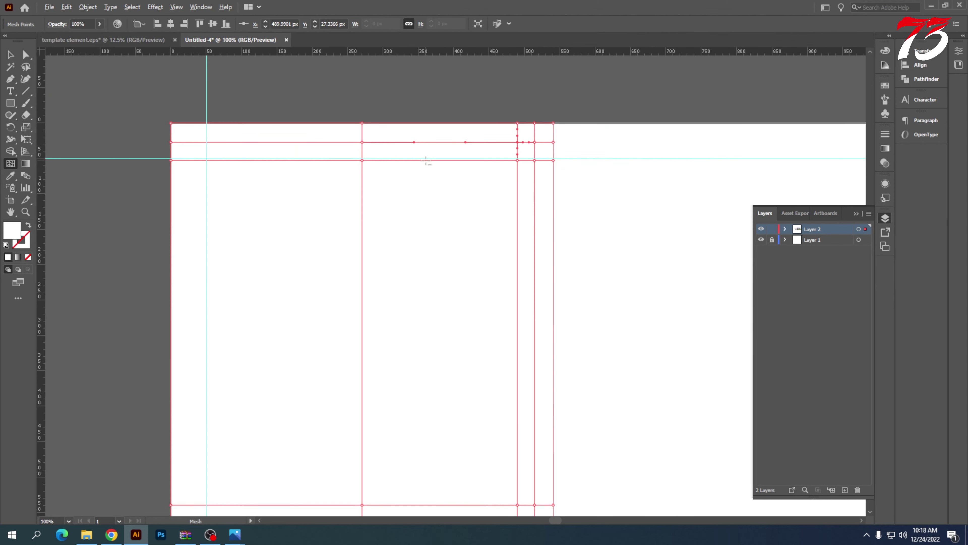
scroll(476, 216, "down", 2)
scroll(424, 424, "up", 6)
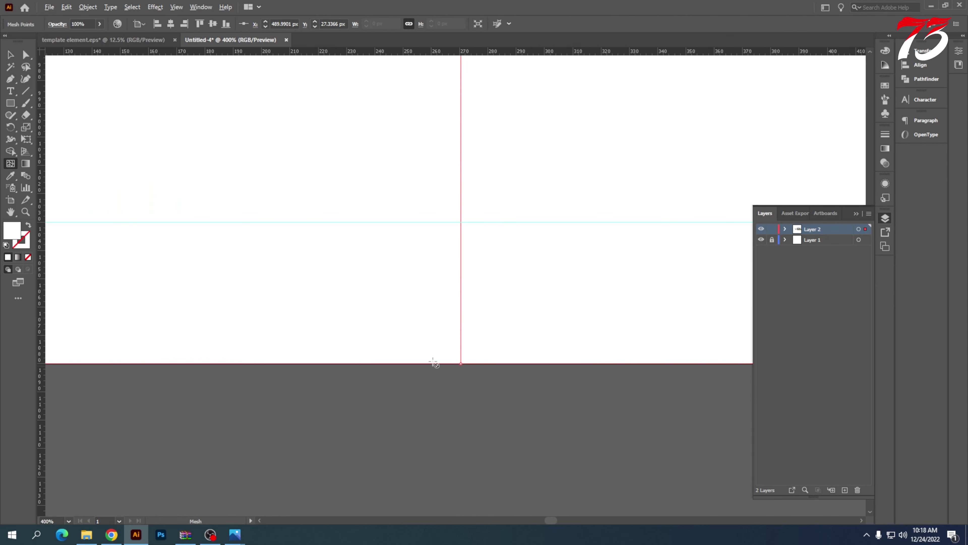
left_click(461, 324)
left_click(460, 290)
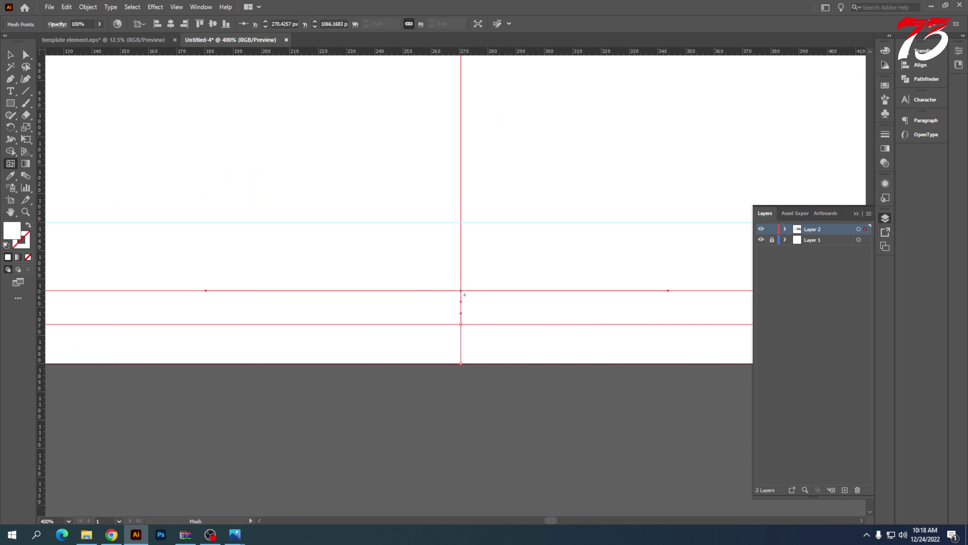
scroll(484, 326, "down", 4)
key("ctrl+z")
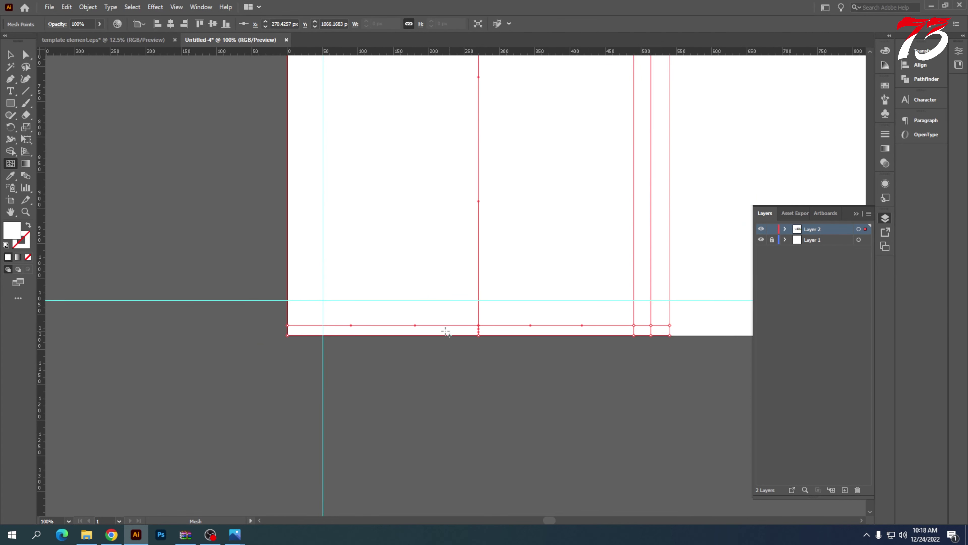
- Undo the mesh lines added near the white rectangle's bottom and right edges
scroll(444, 331, "down", 3)
key("ctrl+z")
key("ctrl+z")
key("ctrl+z")
key("ctrl+z")
key("ctrl+z")
key("ctrl+z")
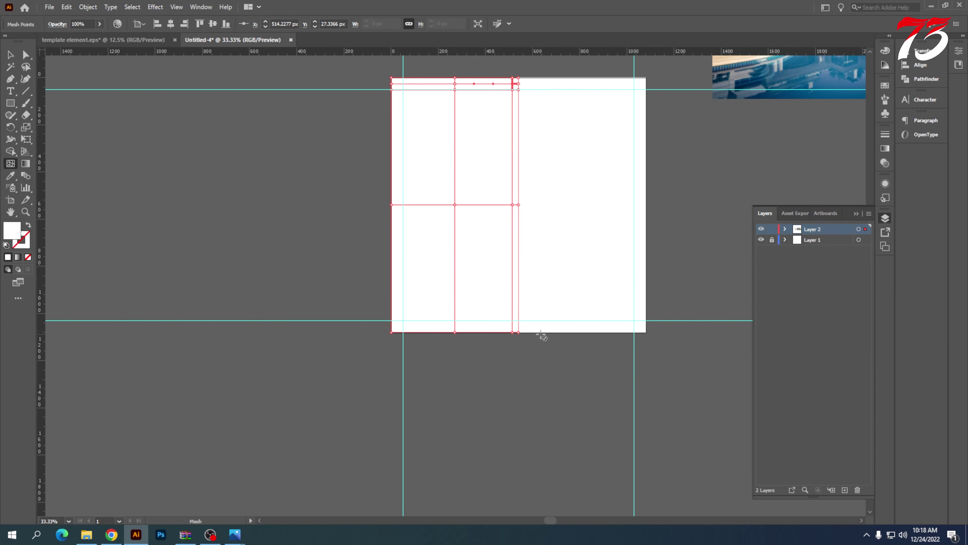
- Add two vertical mesh lines near the rectangle's right edge, at X about 515 px and 490 px, on the first horizontal line below the top
scroll(503, 74, "up", 1)
scroll(503, 74, "up", 3)
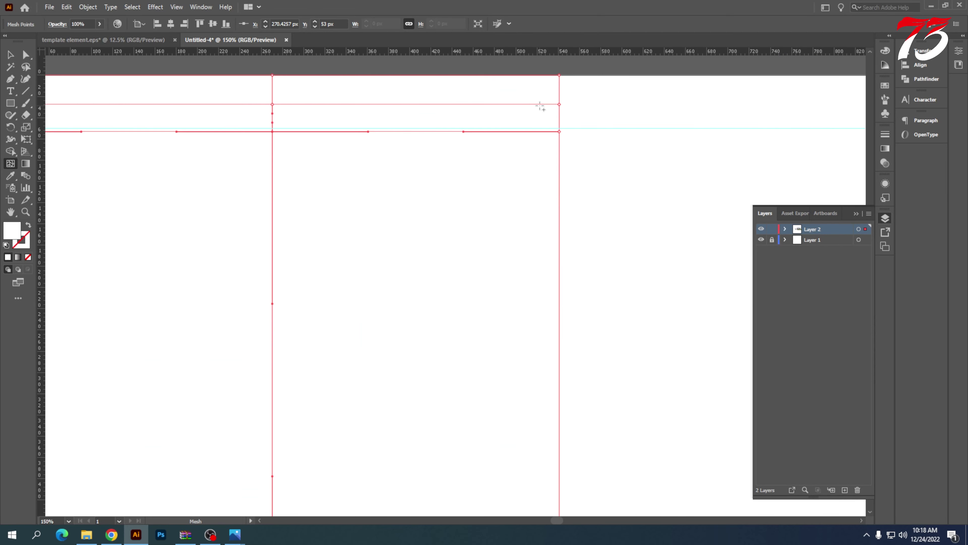
left_click(531, 104)
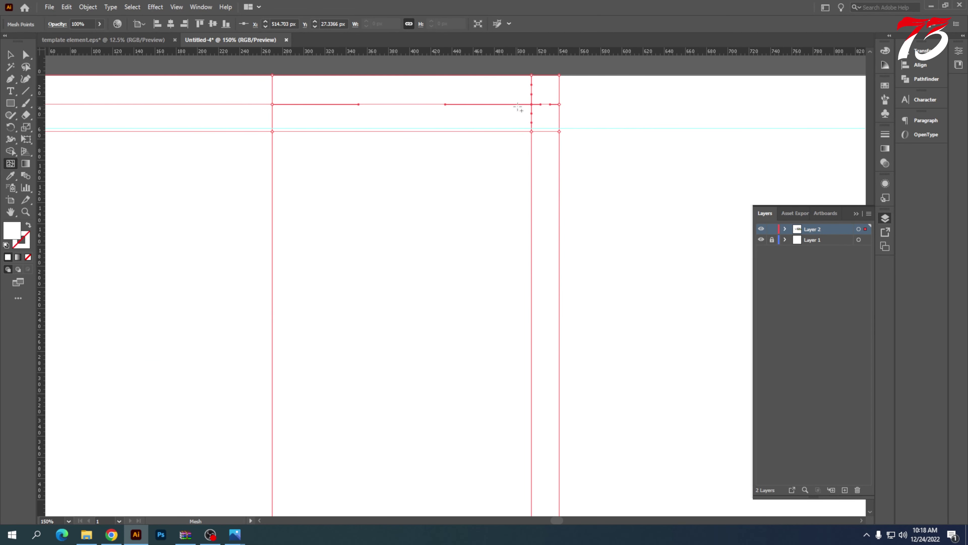
left_click(506, 104)
scroll(498, 139, "down", 4)
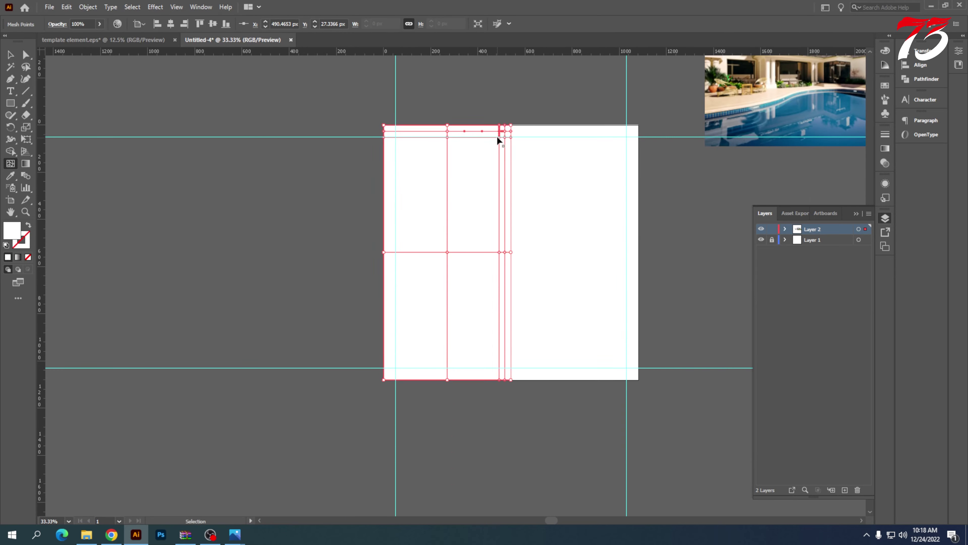
- Undo the inner vertical mesh line and re-place it at X about 489 px on the uppermost horizontal mesh line
key("ctrl+z")
scroll(497, 130, "up", 4)
scroll(515, 141, "up", 3)
left_click(499, 144)
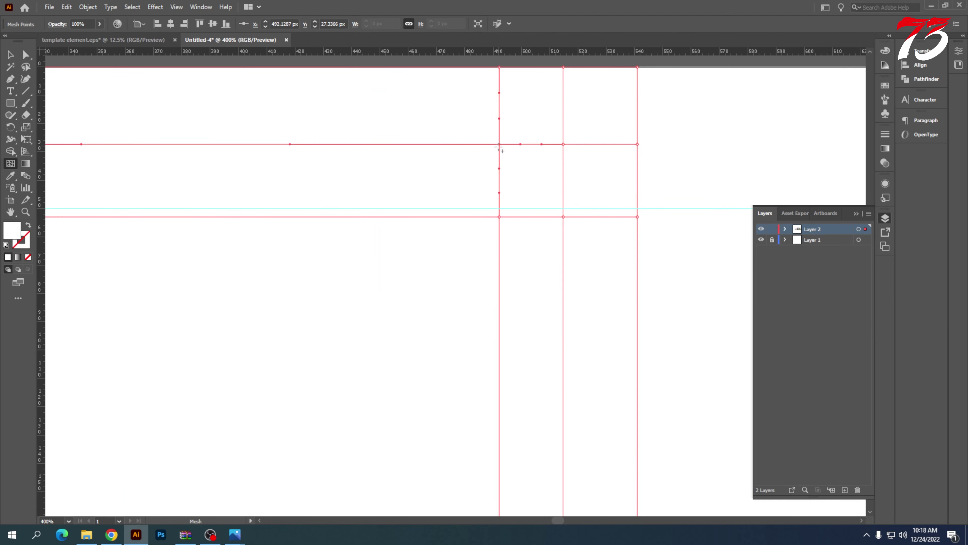
key("ctrl+z")
left_click(490, 144)
scroll(491, 147, "down", 8)
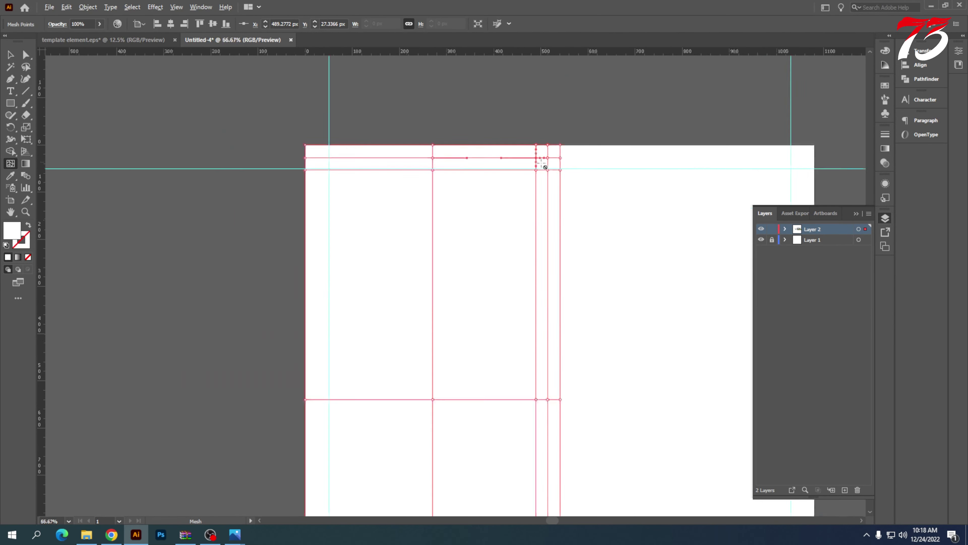
- Add two horizontal mesh lines near the rectangle's bottom edge, at Y about 1053 px and 1027 px on the centre line
scroll(496, 272, "up", 5)
left_click(473, 201)
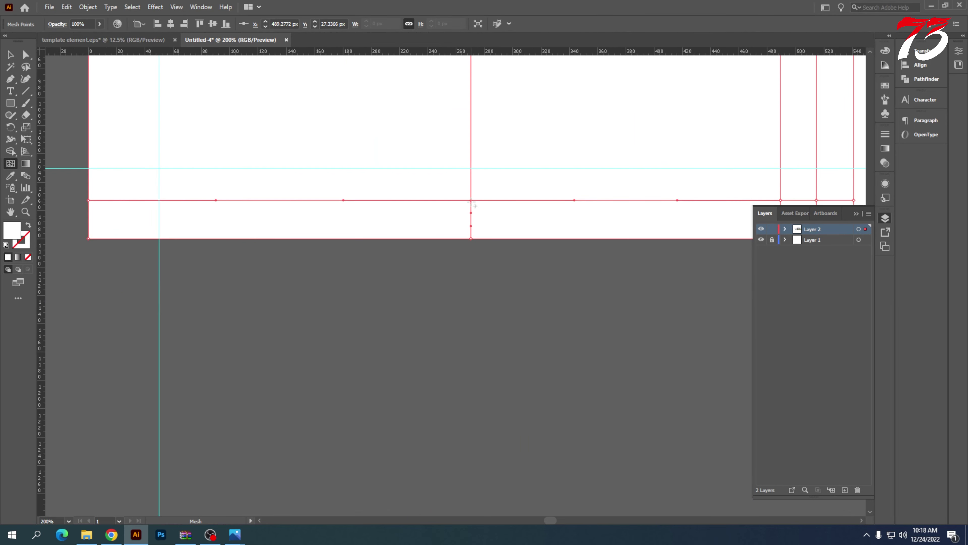
left_click(473, 164)
scroll(454, 216, "down", 5)
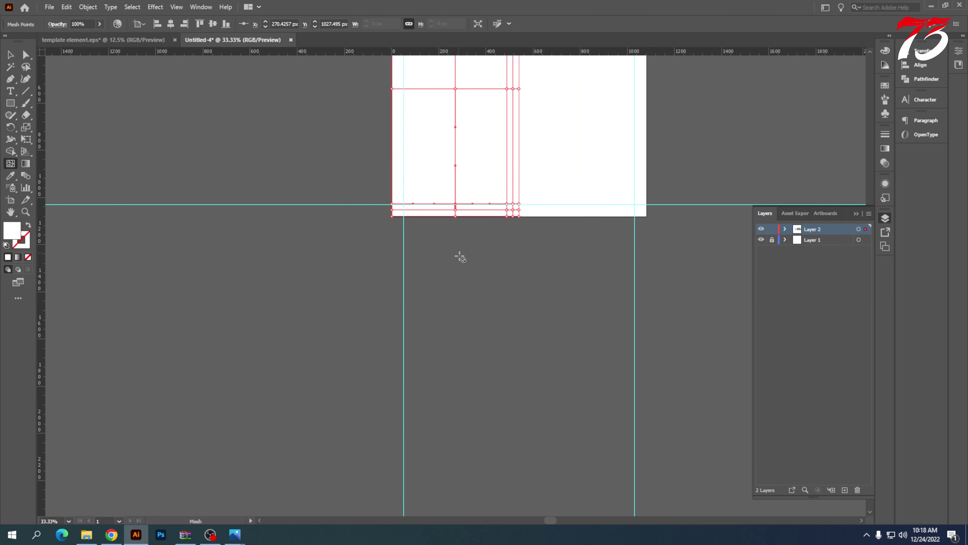
- Add two vertical mesh lines near the rectangle's left edge, at X about 29 px and 54 px on the middle horizontal line
scroll(452, 227, "up", 4)
scroll(402, 246, "up", 2)
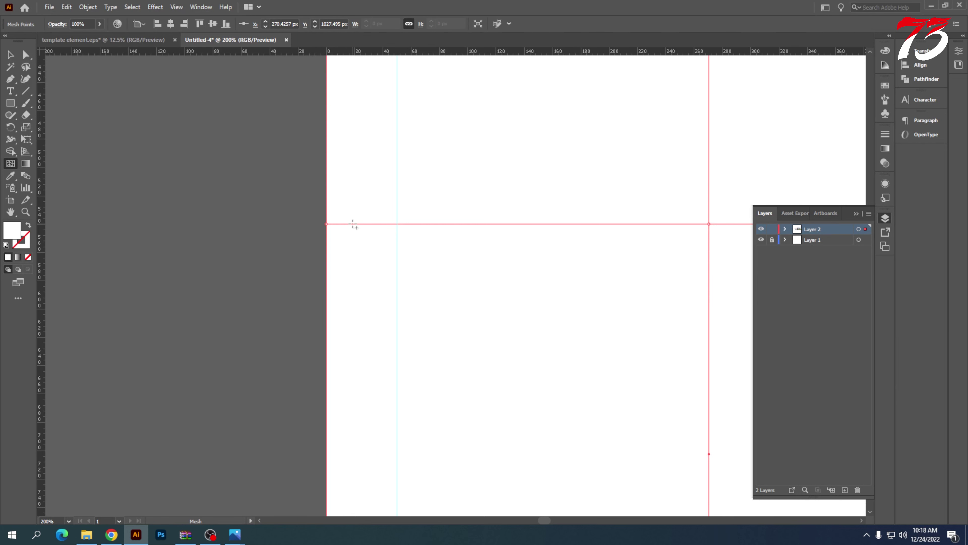
left_click(367, 224)
left_click(402, 224)
scroll(341, 237, "down", 4)
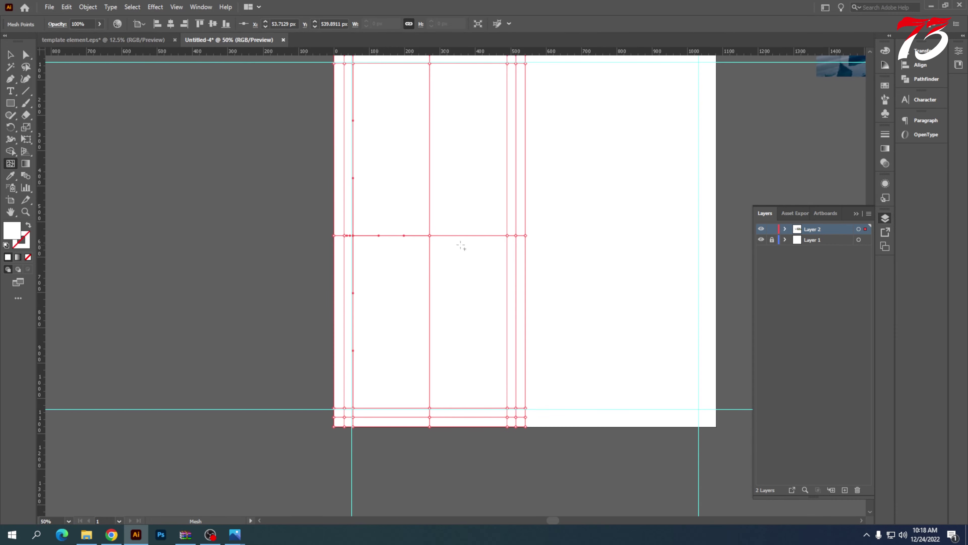
- Fill the mesh point at mid-height on the outer right mesh line (X about 515 px) with black, 000000
scroll(517, 241, "up", 4)
left_click(522, 224)
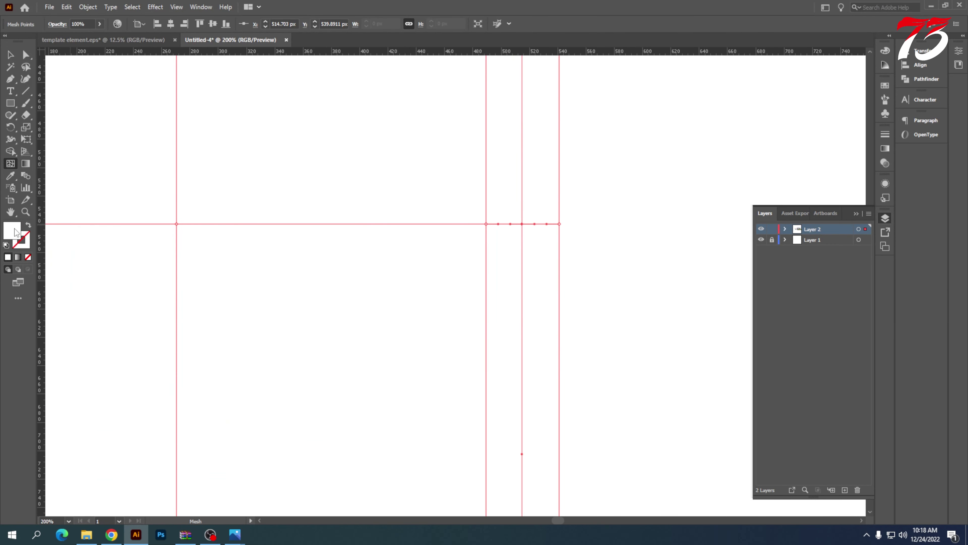
double_click(14, 229)
left_click_drag(364, 209, 349, 329)
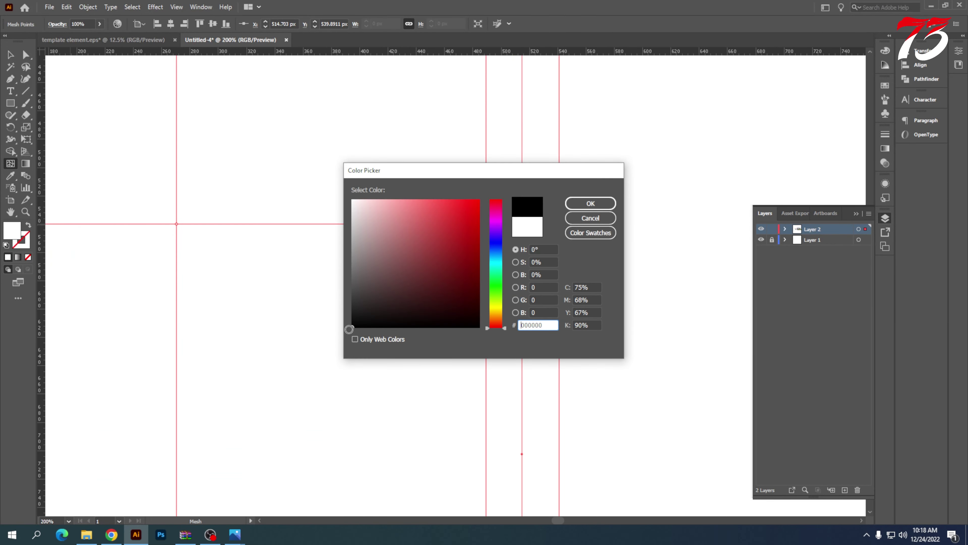
left_click(577, 204)
scroll(469, 211, "down", 4)
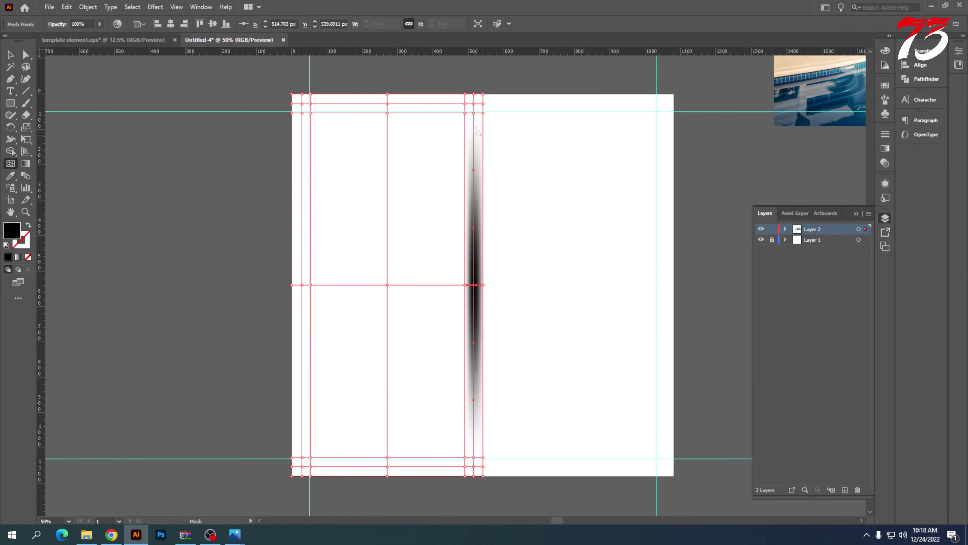
- Fill the mesh point at Y 53 px on the outer right mesh line with black, 000000
scroll(476, 131, "up", 4)
left_click(482, 120)
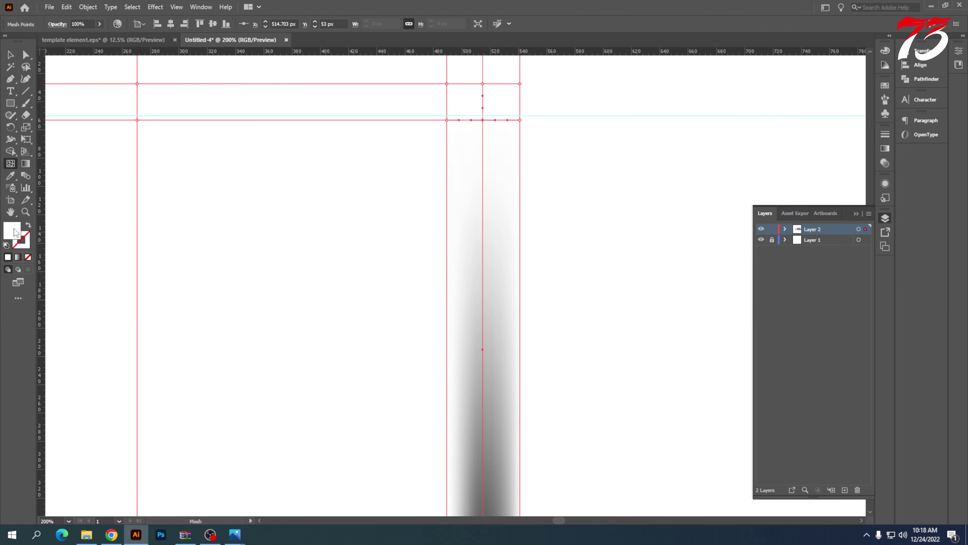
double_click(15, 231)
type("000000")
left_click(583, 204)
scroll(524, 201, "up", 2)
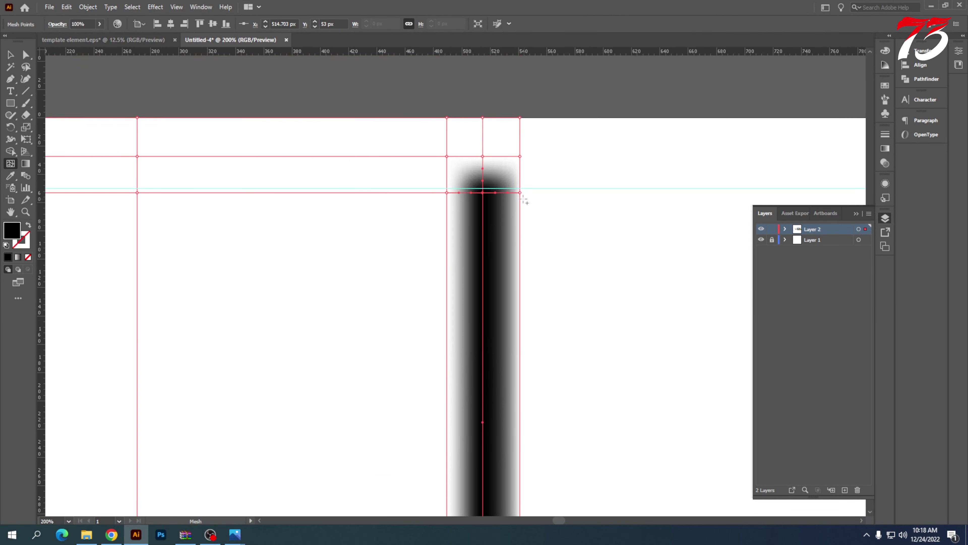
- Fill the upper-right corner mesh point at X about 515 px, Y about 27 px with black, 000000
scroll(524, 200, "up", 1)
left_click(483, 168)
double_click(7, 237)
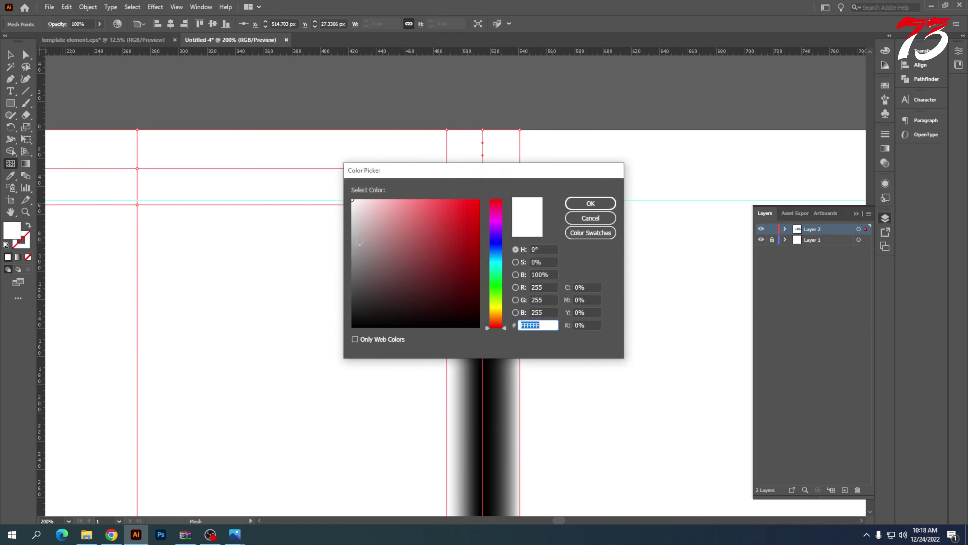
type("000000")
left_click(591, 206)
scroll(591, 206, "down", 1)
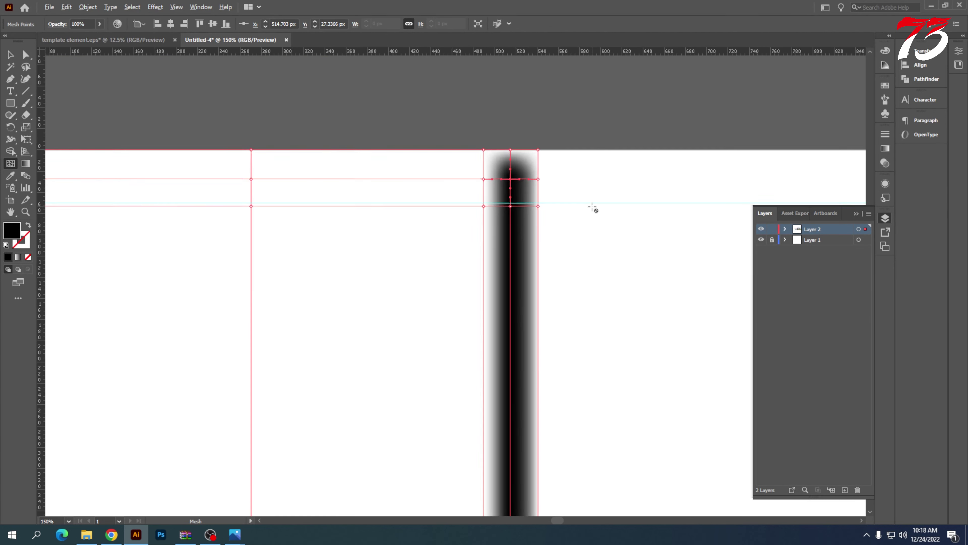
- Fill the mesh point where the centre line meets the uppermost horizontal mesh line with black, 000000
scroll(599, 206, "down", 1)
scroll(358, 191, "up", 1)
left_click(369, 188)
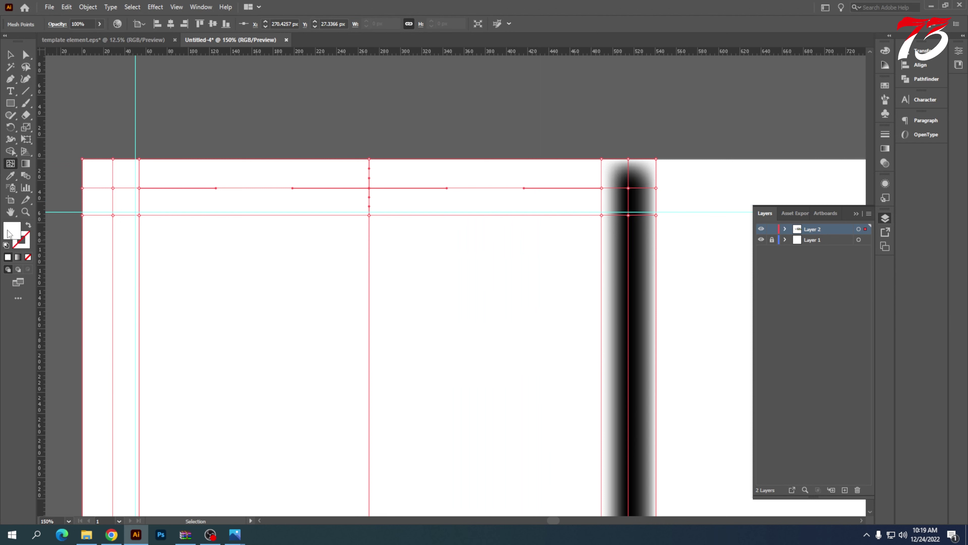
double_click(8, 233)
type("000000")
left_click(600, 204)
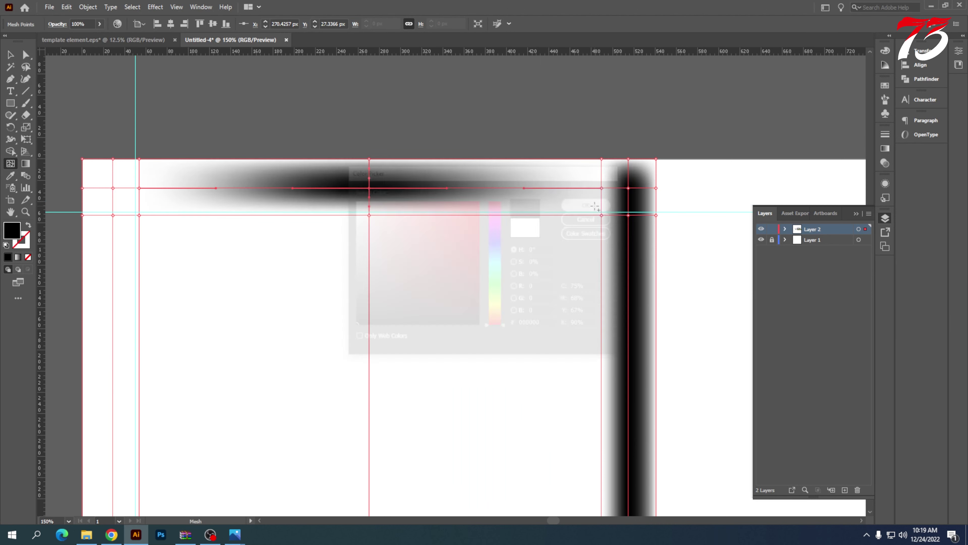
- Fill the mesh point at X about 489 px on the uppermost horizontal mesh line with black, 000000
left_click(601, 188)
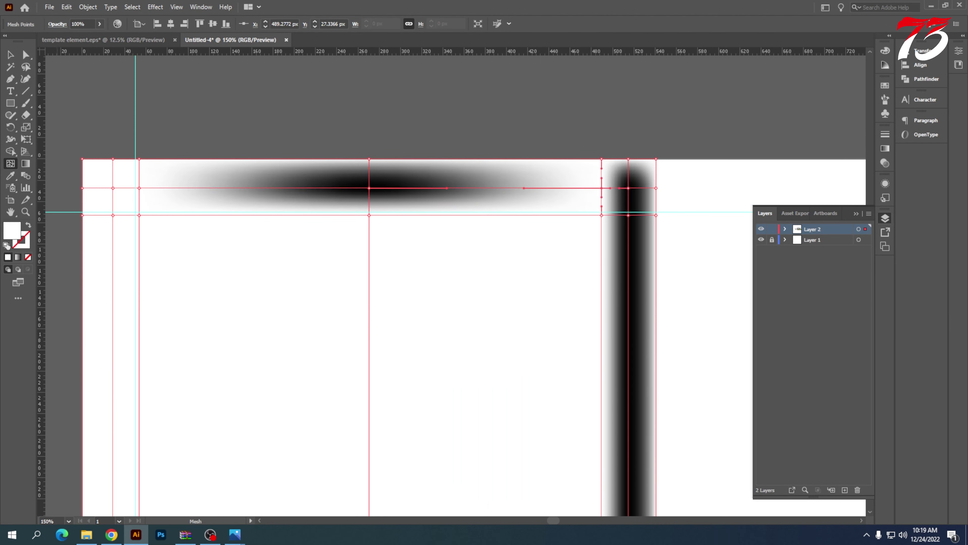
double_click(10, 231)
type("000000")
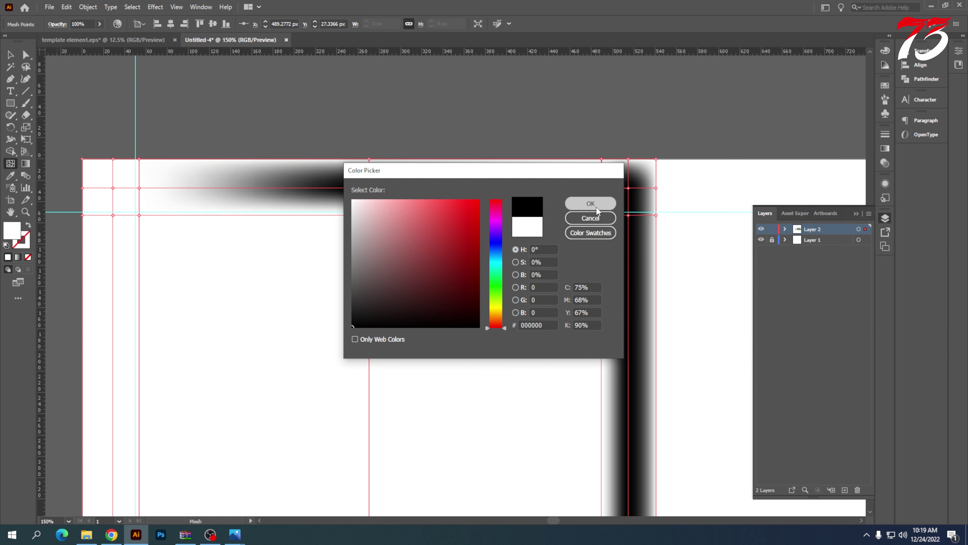
left_click(589, 201)
scroll(599, 209, "down", 1)
- Fill the mesh point at X about 54 px on the uppermost horizontal mesh line with black, 000000
scroll(280, 196, "up", 1)
left_click(302, 189)
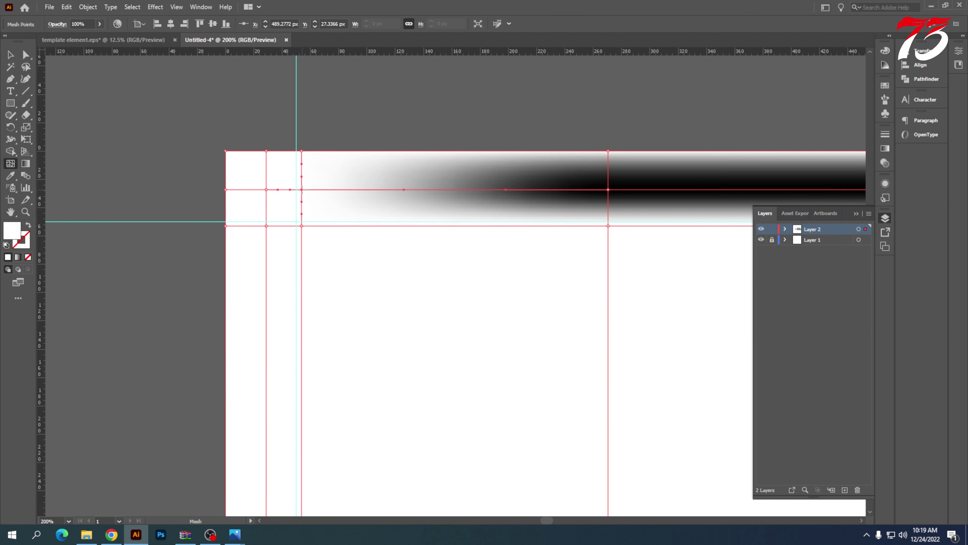
double_click(10, 232)
type("000000")
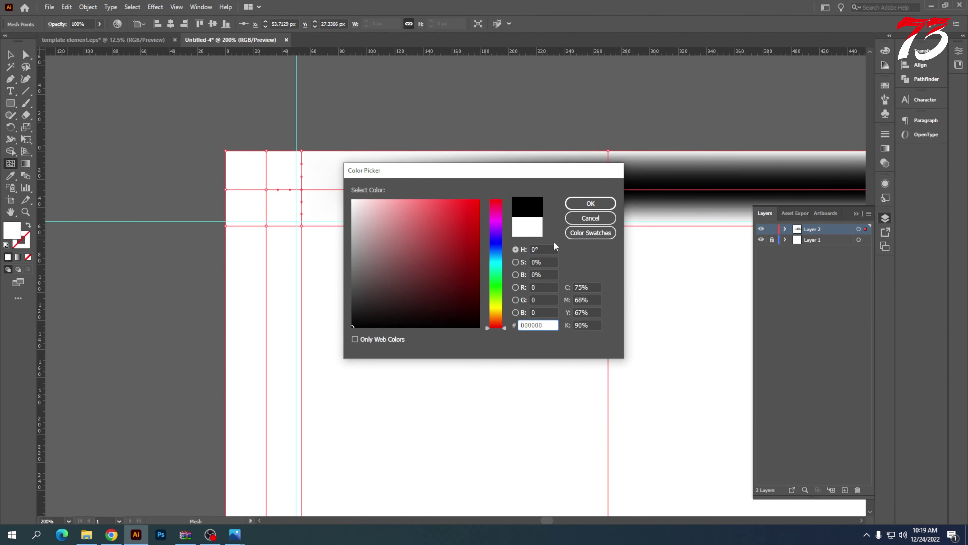
left_click(590, 200)
scroll(638, 204, "down", 1)
- Fill the upper-left corner mesh point at X about 29 px, Y about 27 px with black, 000000
scroll(446, 208, "up", 3)
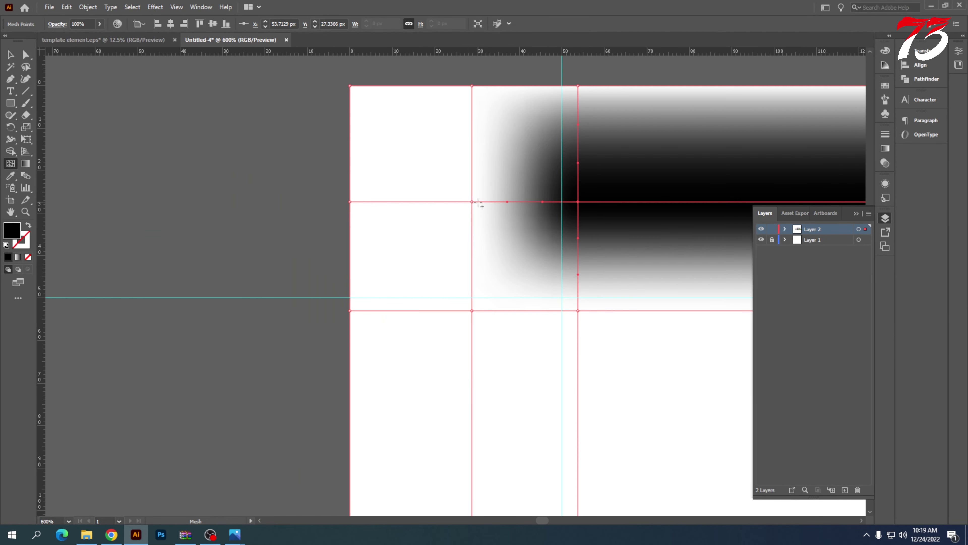
left_click(472, 201)
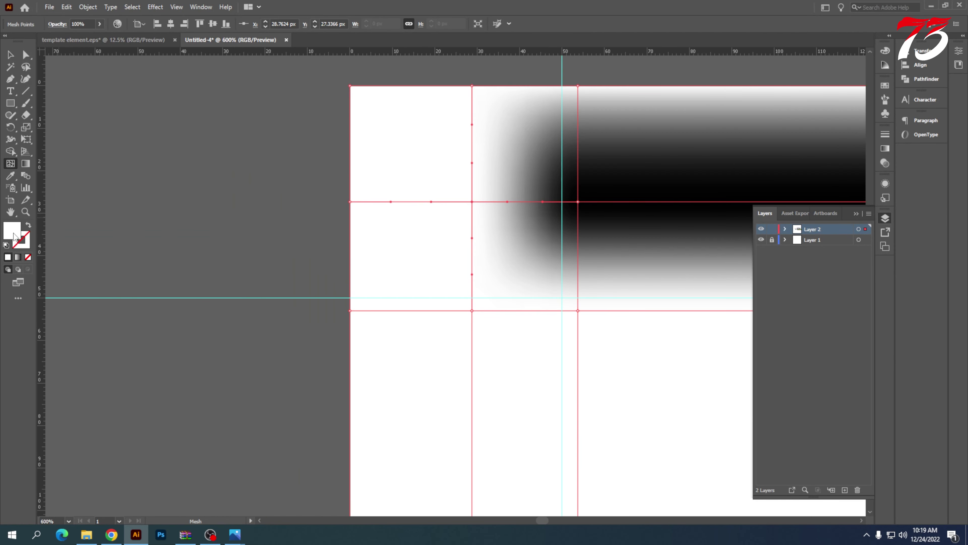
double_click(11, 231)
type("000000")
left_click(590, 201)
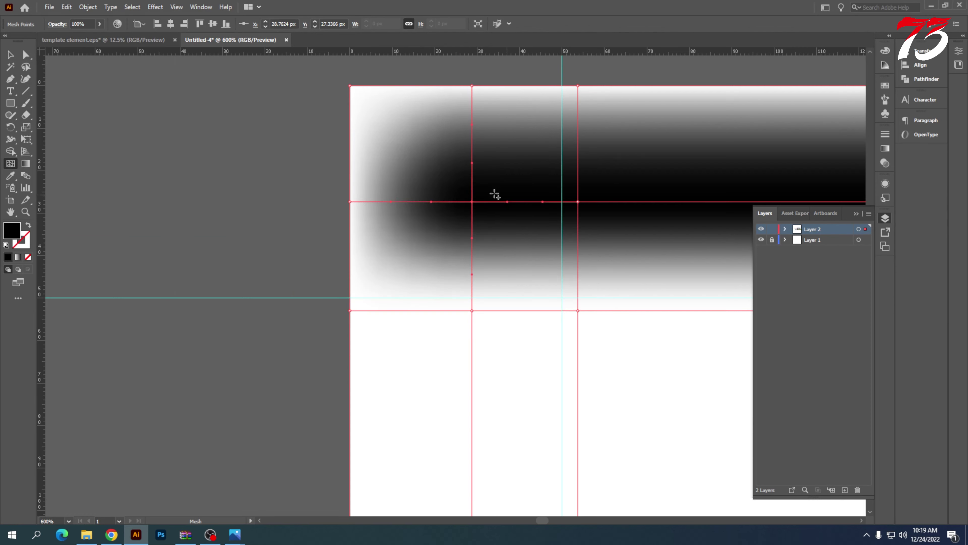
scroll(294, 208, "down", 5)
scroll(276, 209, "down", 5)
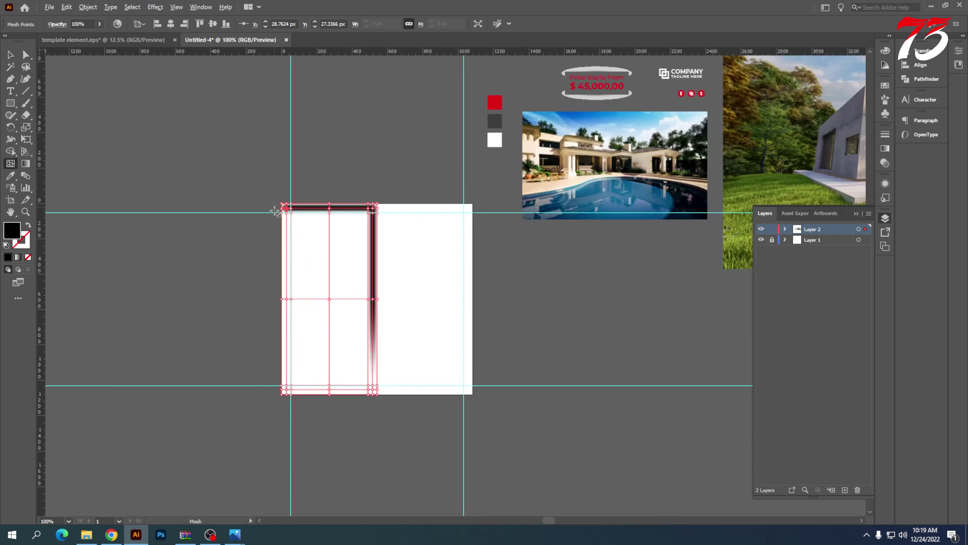
- Fill the mesh point at Y about 1027 px on the outer right mesh line with black
scroll(324, 264, "up", 5)
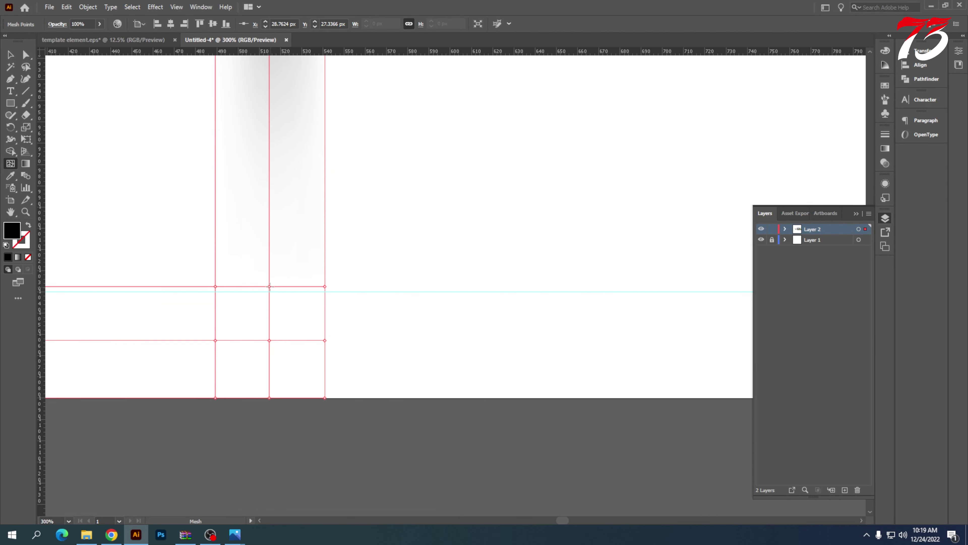
left_click(269, 285)
double_click(12, 230)
left_click_drag(365, 304, 331, 331)
left_click(590, 203)
- Fill the lower-right corner mesh point at X about 515 px, Y about 1053 px with black
left_click_drag(269, 286, 527, 165)
left_click(527, 218)
double_click(12, 230)
left_click_drag(365, 304, 330, 331)
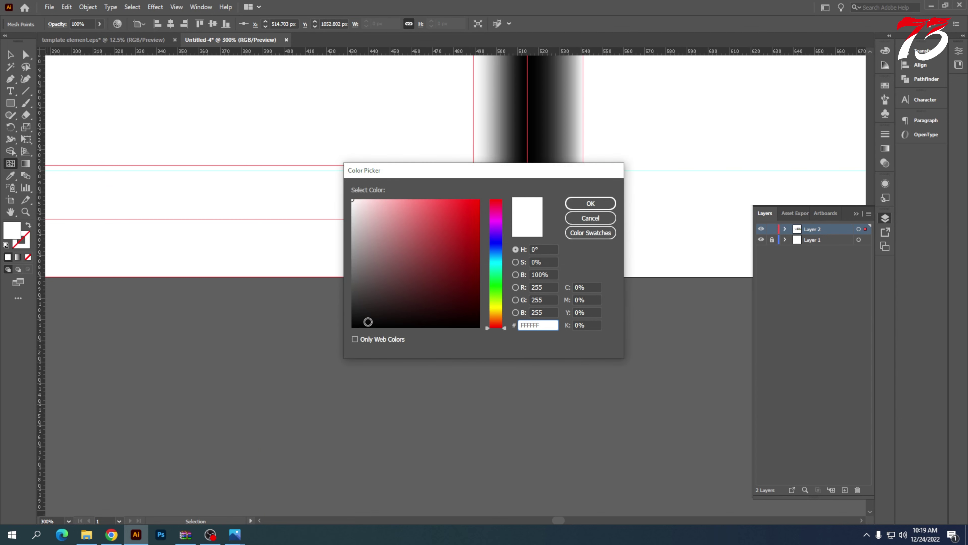
left_click(368, 322)
left_click(593, 203)
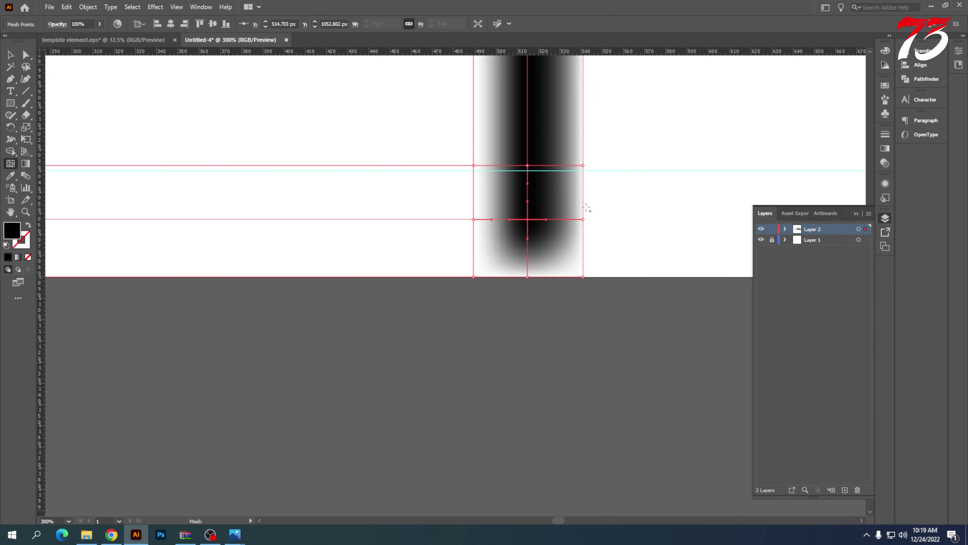
- Fill the mesh point at X about 489 px on the lowest horizontal mesh line with black
scroll(472, 220, "up", 3)
left_click(472, 222)
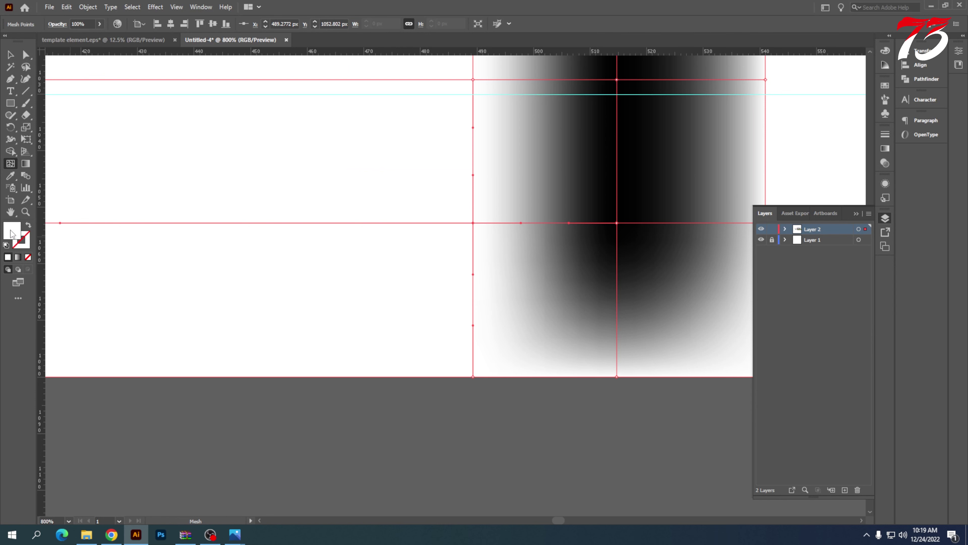
double_click(11, 234)
key("Return")
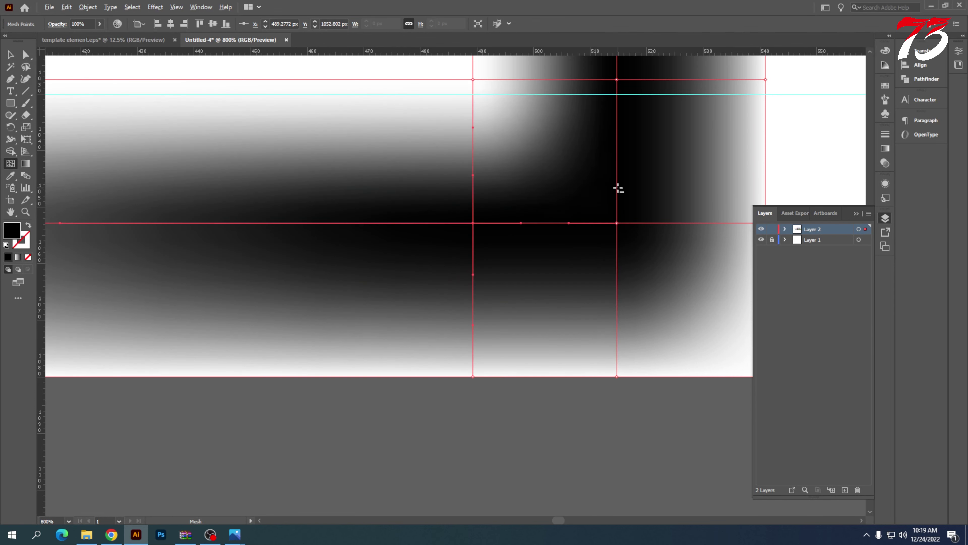
- Fill the mesh point where the centre line meets the lowest horizontal mesh line with black, 000000
scroll(335, 226, "down", 3)
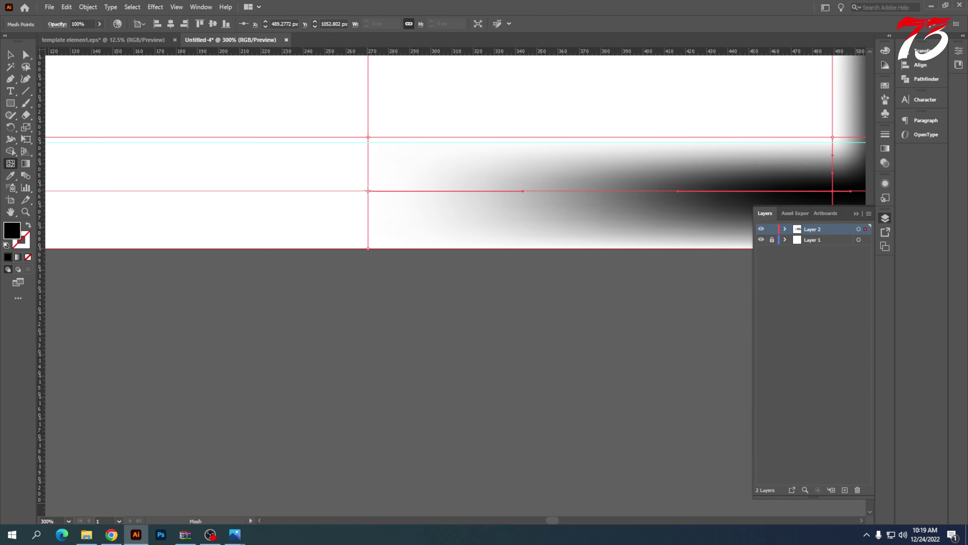
left_click(368, 191)
double_click(14, 231)
left_click_drag(369, 317, 337, 328)
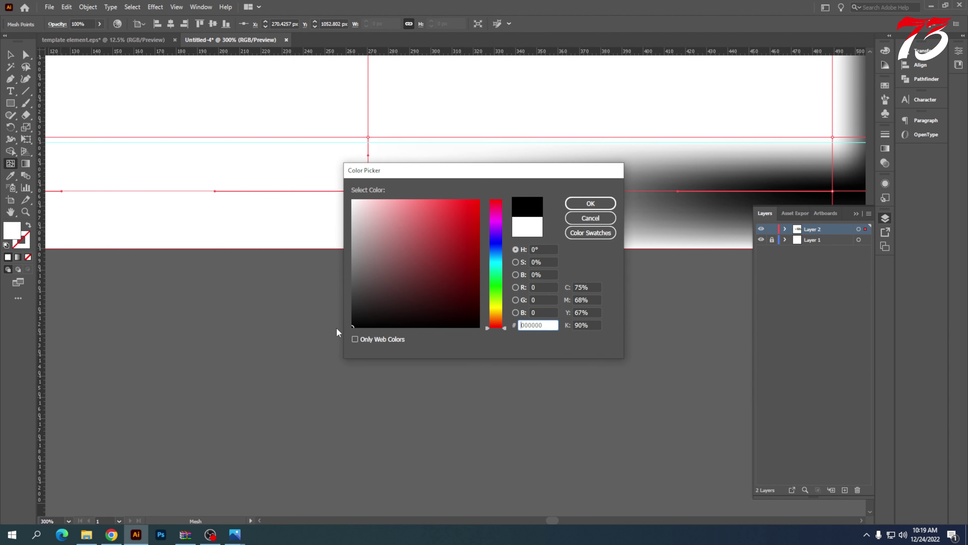
left_click(592, 203)
scroll(585, 190, "down", 3)
scroll(359, 193, "up", 4)
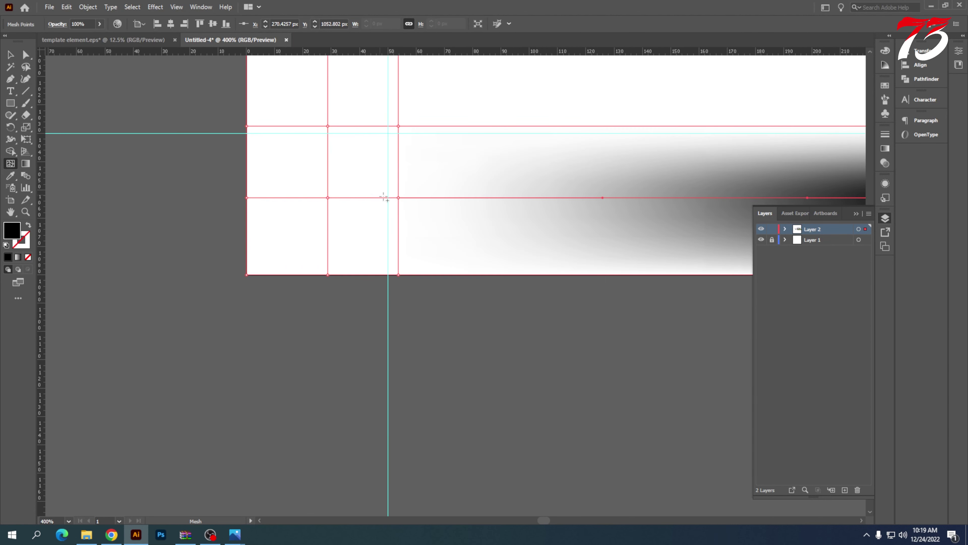
- Fill the mesh point at X about 54 px, Y about 1053 px with black, 000000
left_click(399, 197)
double_click(11, 230)
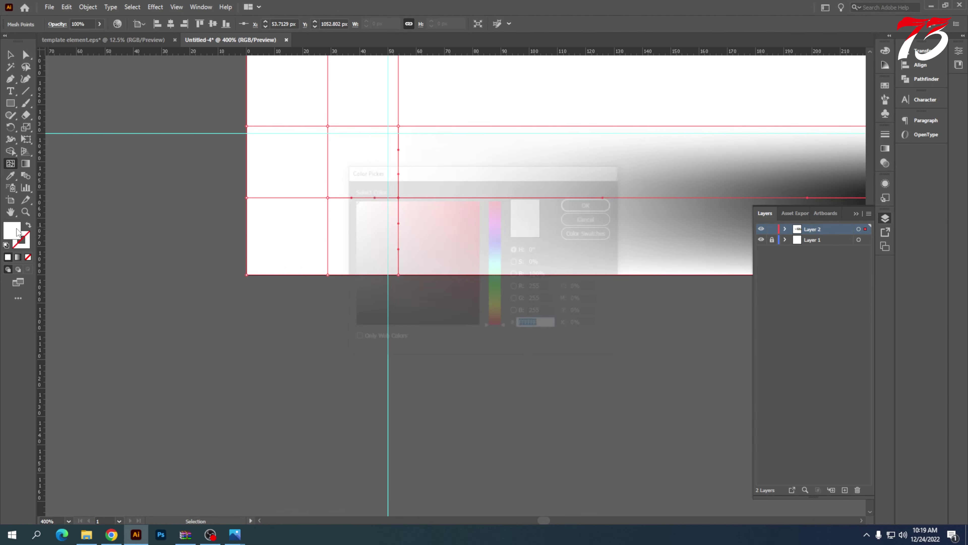
left_click(356, 327)
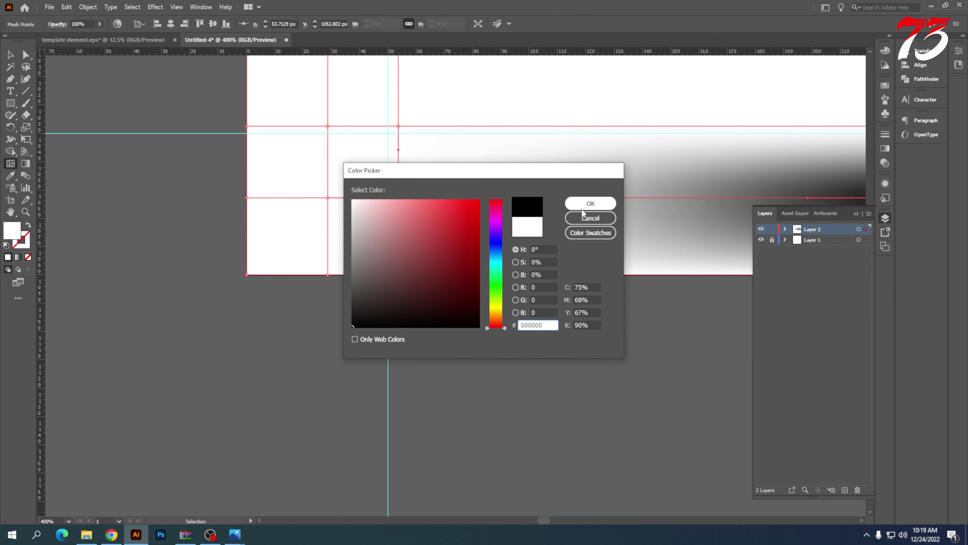
key("Return")
- Fill the mesh point at X about 29 px on the lowest horizontal mesh line with black, 000000
left_click(328, 198)
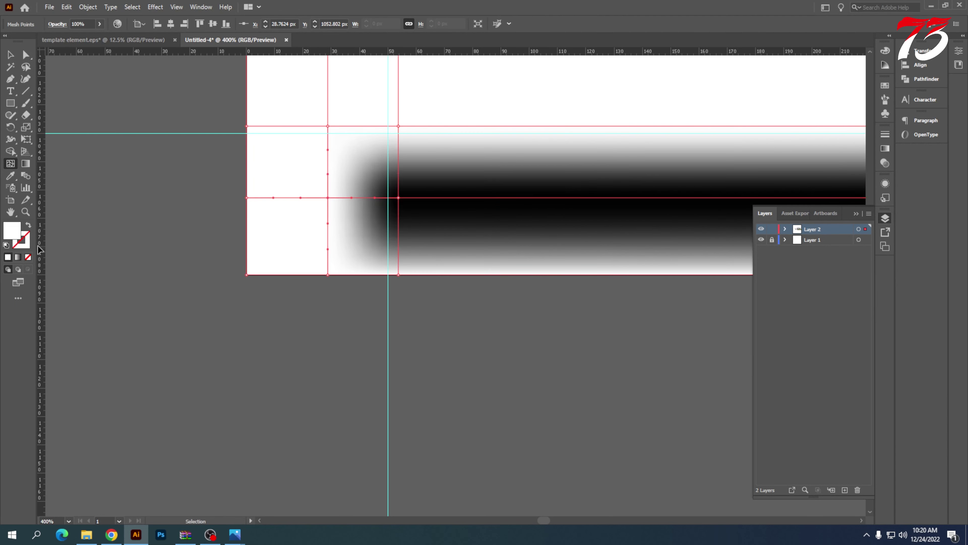
double_click(11, 231)
left_click_drag(359, 315, 332, 334)
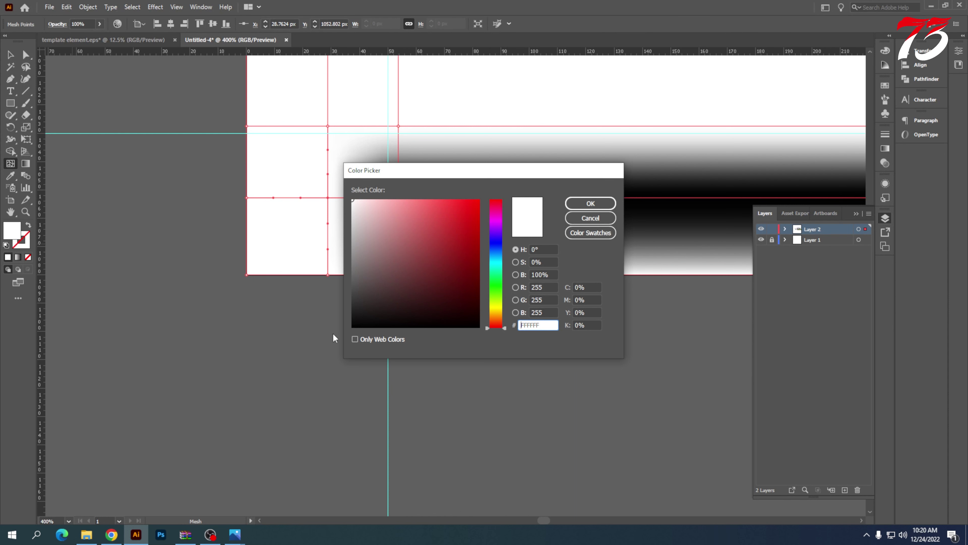
left_click(351, 324)
key("Return")
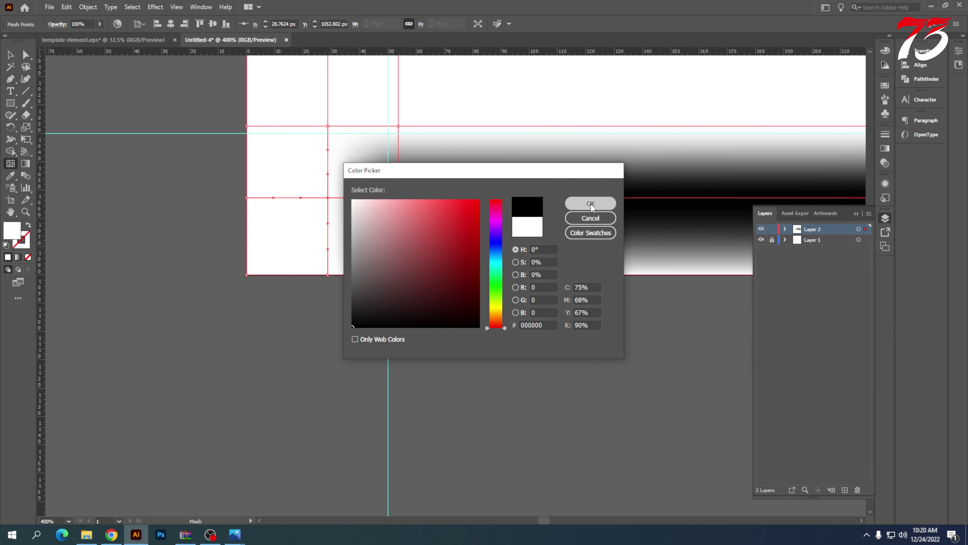
scroll(364, 204, "down", 3)
scroll(364, 204, "down", 1)
scroll(364, 204, "up", 2)
- Set the opacity of the half-width gradient mesh panel to 70%
left_click(10, 55)
left_click(158, 119)
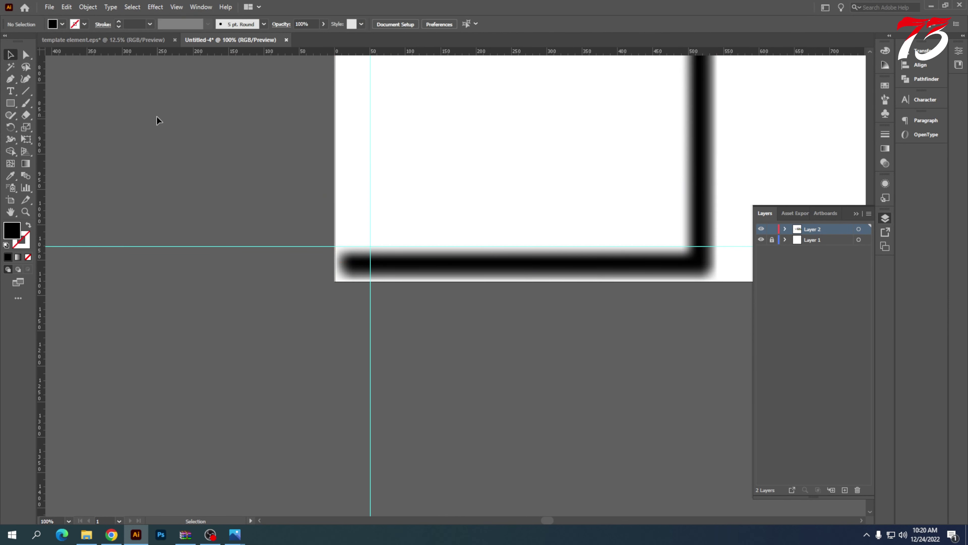
scroll(314, 204, "down", 2)
scroll(495, 213, "up", 3)
left_click(440, 207)
scroll(441, 208, "down", 2)
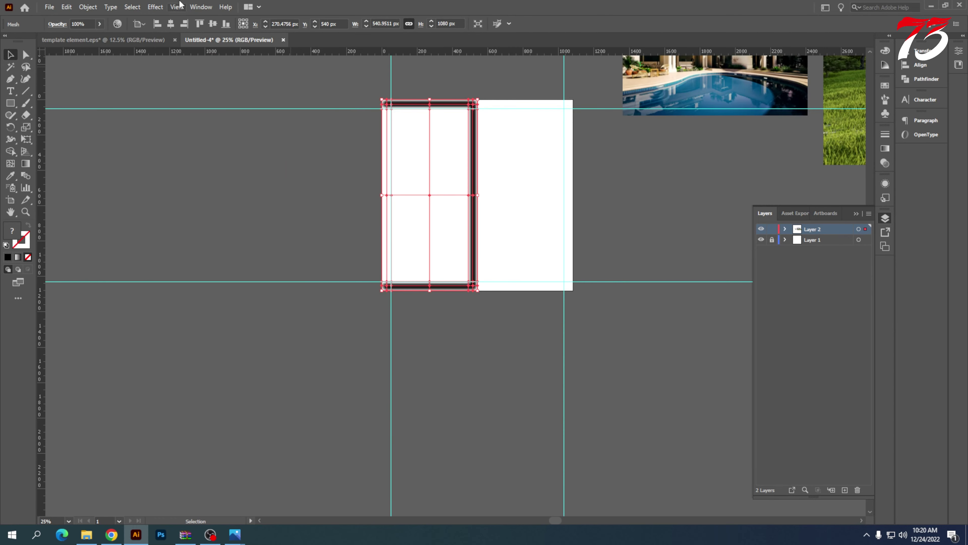
left_click(82, 24)
type("70")
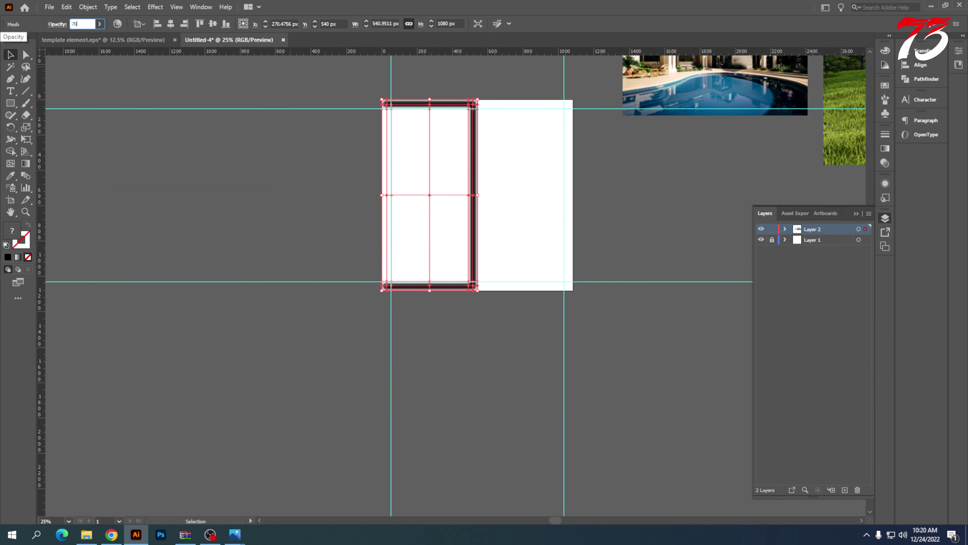
key("Return")
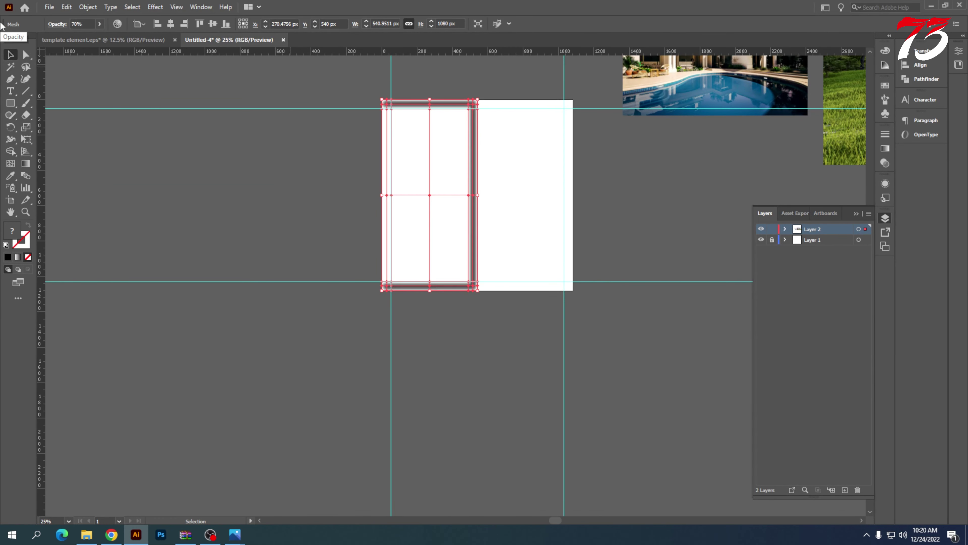
- Set the blend mode of the gradient mesh panel to Multiply
left_click(272, 167)
left_click(443, 195)
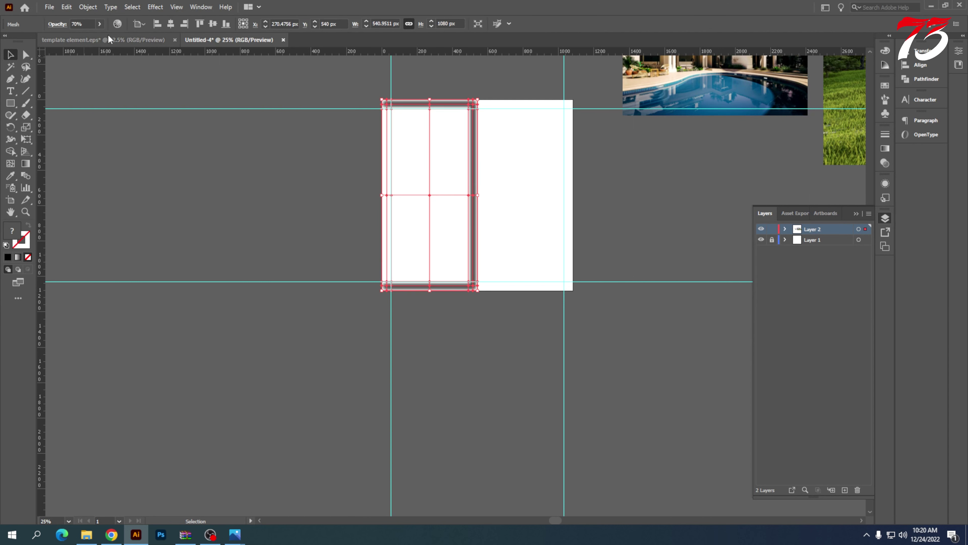
left_click(883, 163)
left_click(785, 147)
left_click(777, 198)
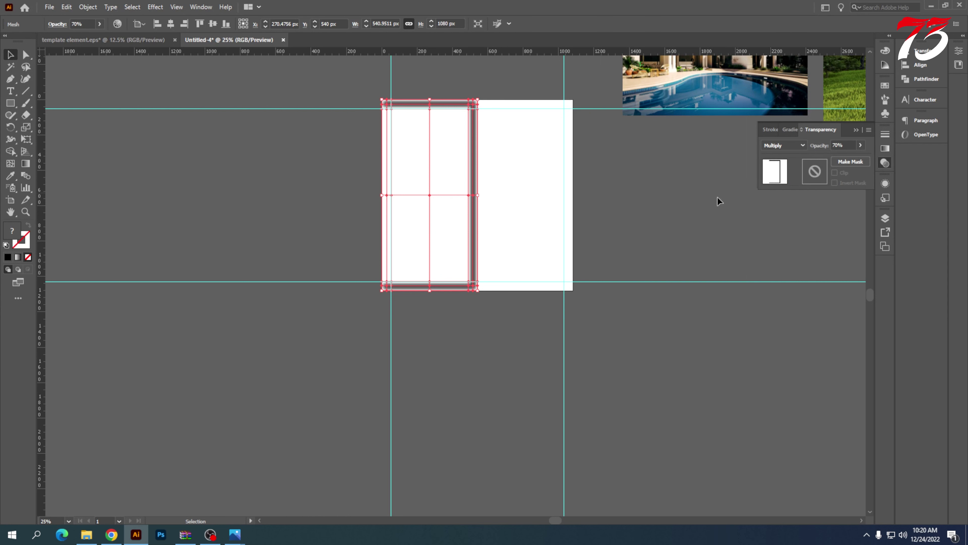
left_click(658, 222)
left_click(425, 189)
left_click_drag(431, 189, 444, 189)
left_click(416, 187)
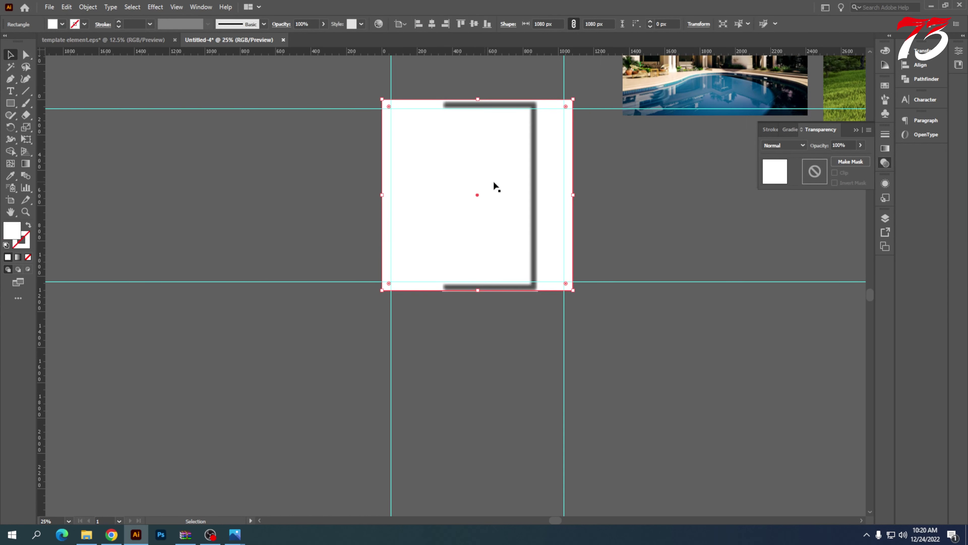
key("ctrl+z")
- Lock the white 1080 px background square beneath the mesh panel
left_click_drag(548, 161, 544, 157)
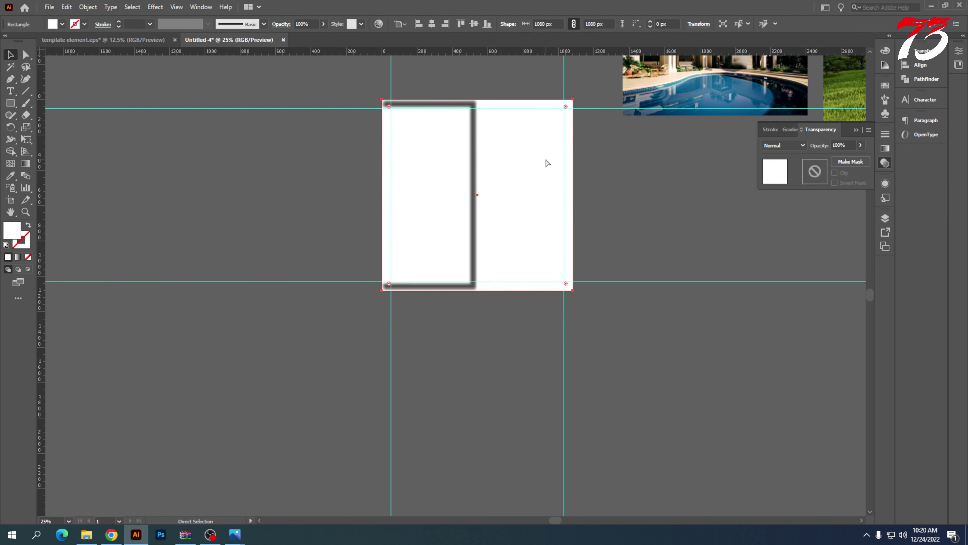
key("ctrl+2")
left_click_drag(395, 209, 264, 208)
left_click_drag(196, 229, 353, 209)
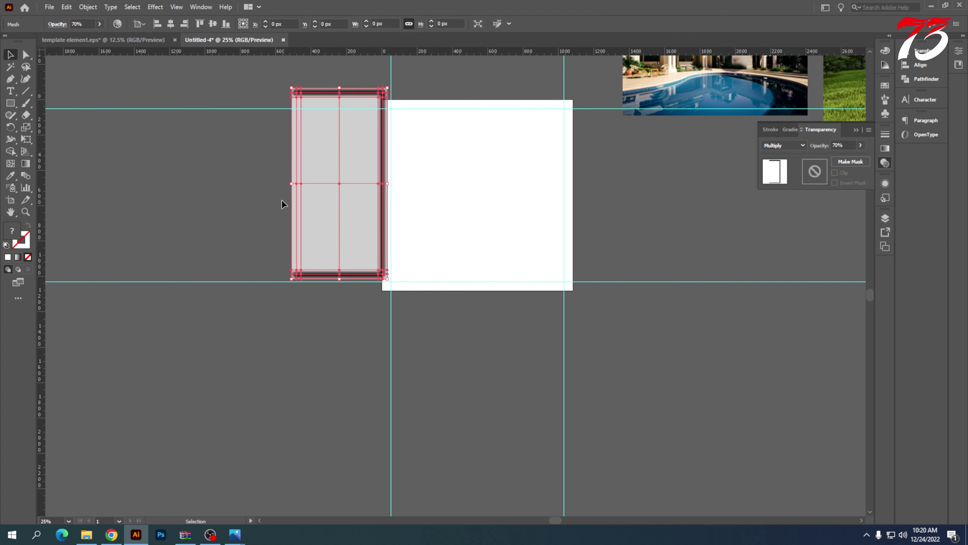
key("ctrl+z")
key("ctrl+z")
left_click(281, 216)
- Draw a white rectangle about 529 px wide over the mesh panel and extend its lower edge to a height of about 1080 px
scroll(485, 180, "up", 1, "alt")
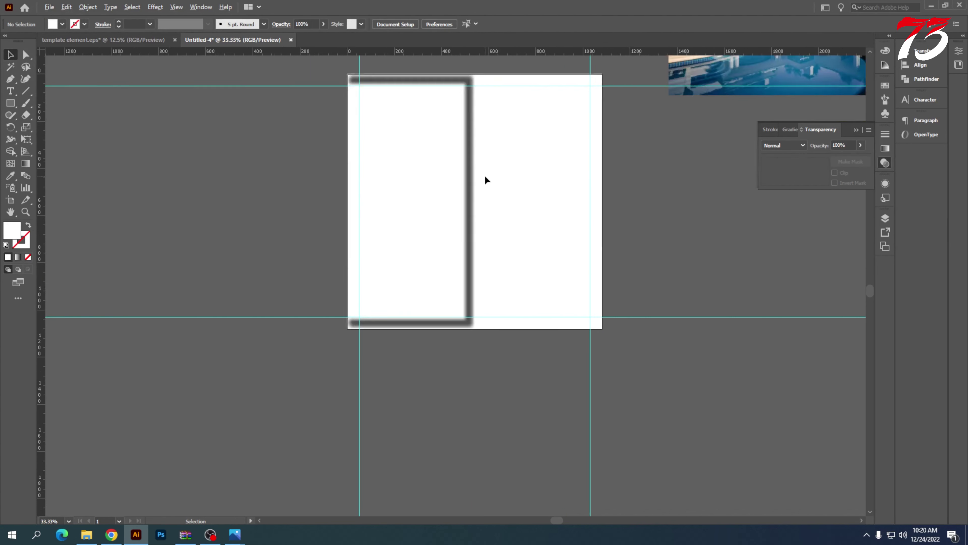
left_click(10, 103)
left_click_drag(346, 73, 472, 327)
key("v")
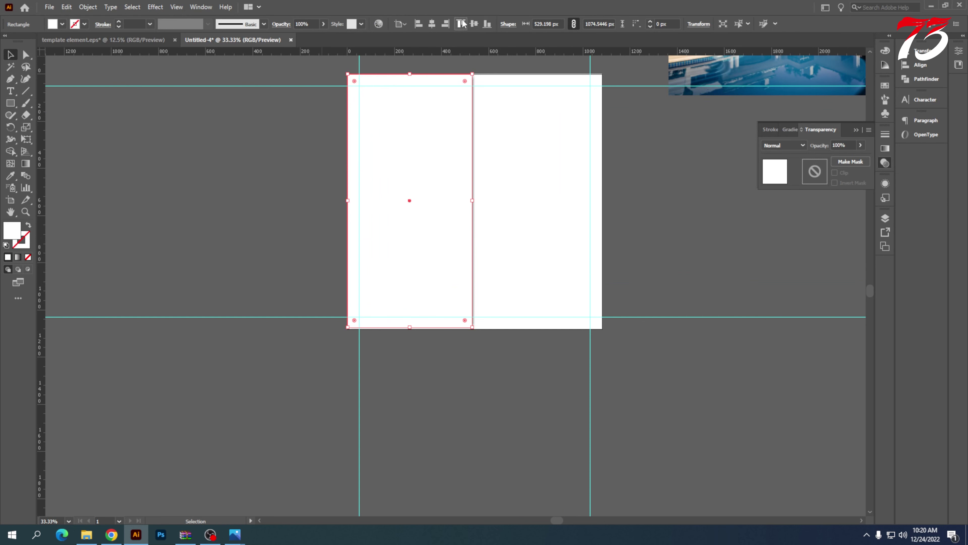
scroll(419, 311, "up", 6)
left_click_drag(337, 297, 335, 306)
scroll(343, 279, "down", 6)
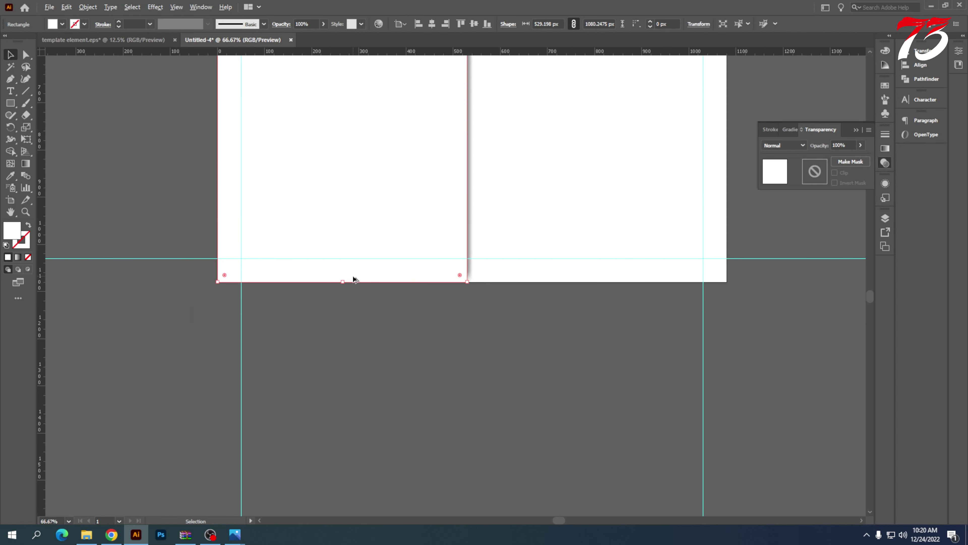
left_click(466, 311)
- Widen the white rectangle and the mesh panel together to about 547 px by their shared outer edge
scroll(465, 312, "down", 2)
scroll(500, 183, "up", 1)
scroll(483, 146, "up", 4)
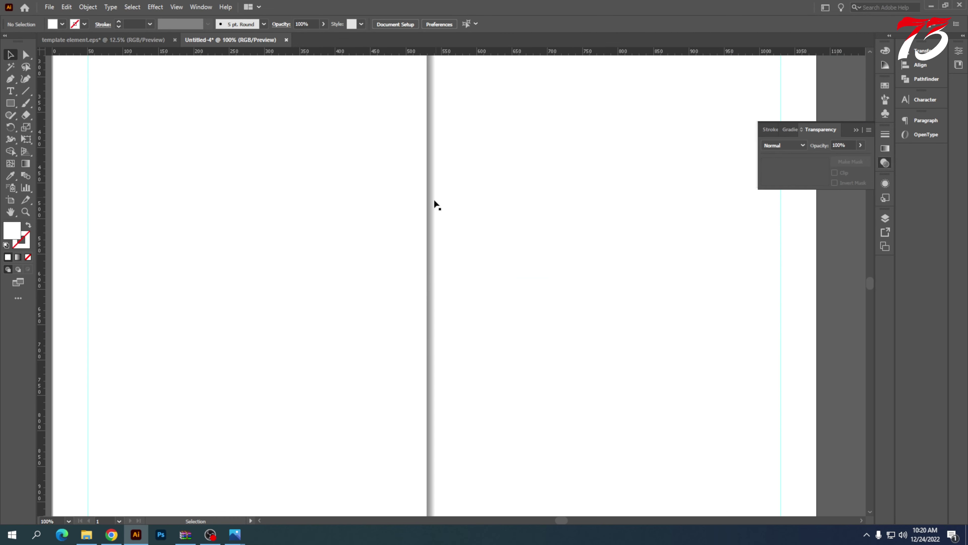
left_click(389, 210)
left_click(432, 215, "shift")
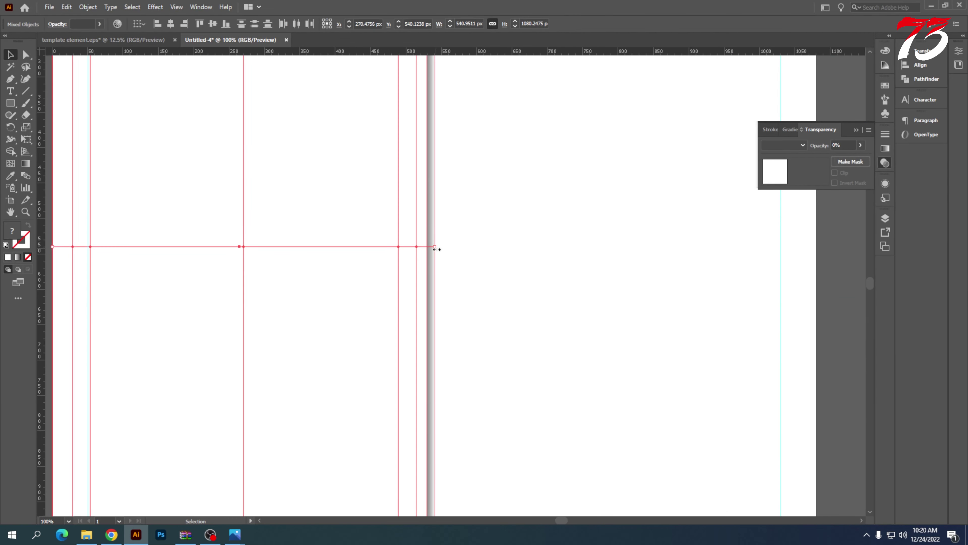
left_click_drag(436, 248, 441, 248)
scroll(684, 246, "down", 3)
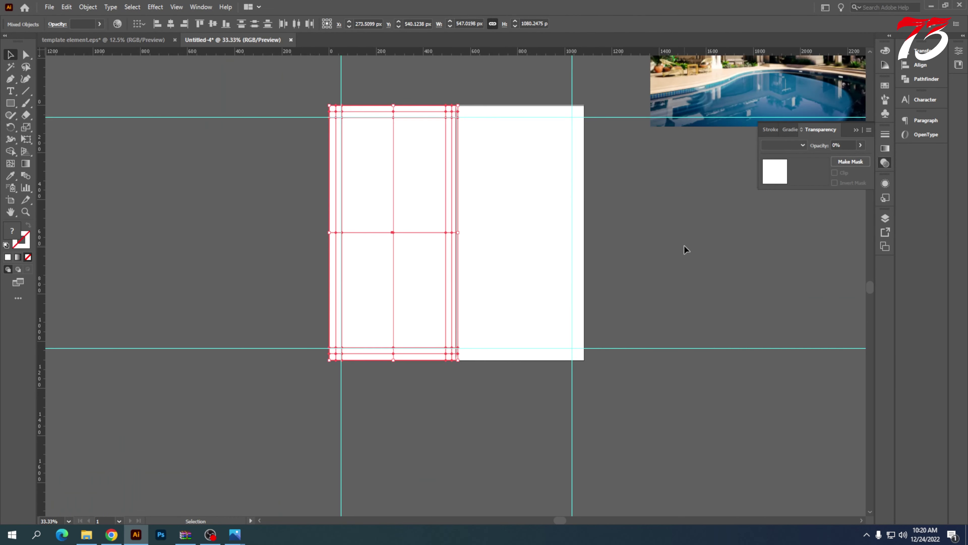
left_click(686, 249)
scroll(511, 236, "down", 1)
scroll(527, 221, "up", 3)
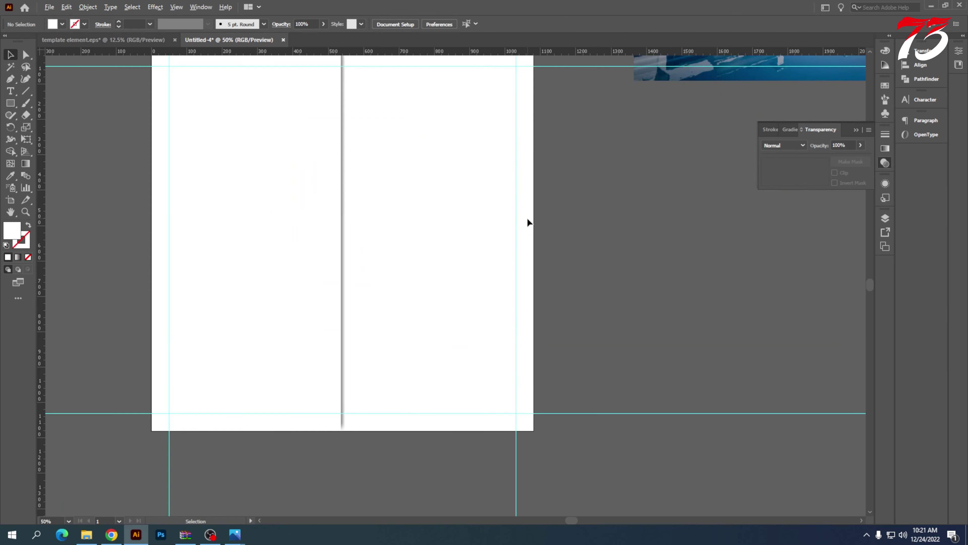
scroll(495, 229, "up", 3)
scroll(477, 227, "down", 1)
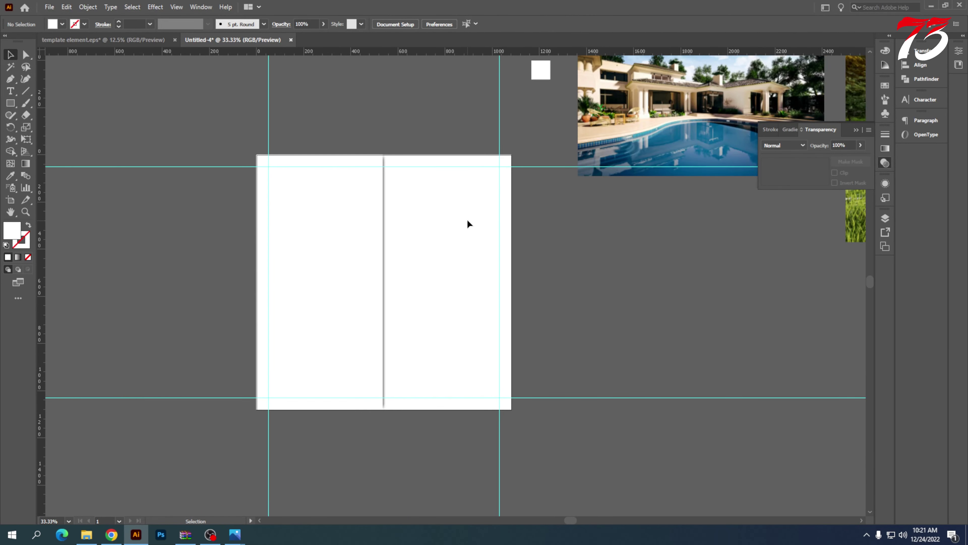
- Move the modern house image with the lawn onto the artboard, behind the white panels
left_click(378, 213)
scroll(412, 213, "down", 3)
left_click_drag(747, 164, 495, 256)
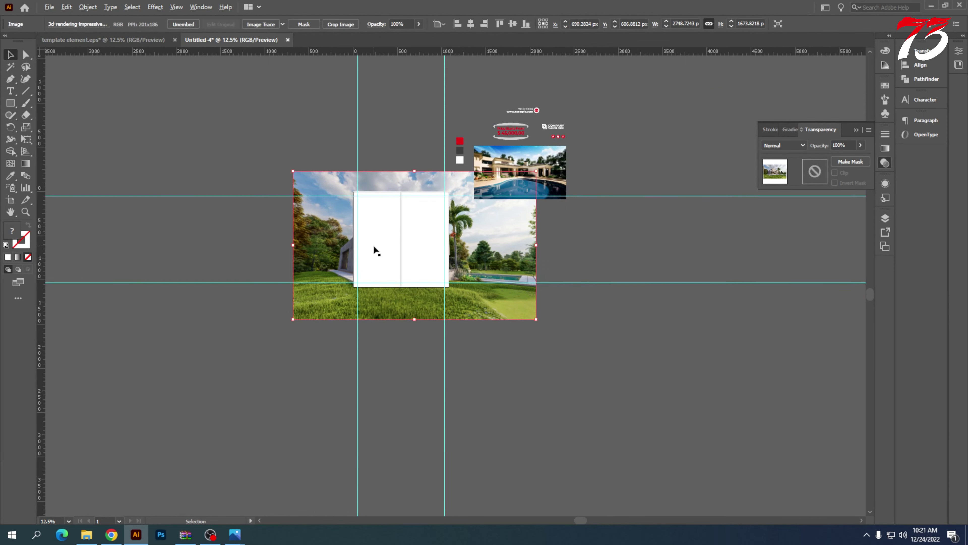
scroll(375, 247, "up", 2)
left_click(399, 61)
- Clip the house image to the white half-width rectangle and place a copy of that rectangle above the clip group
left_click(396, 197)
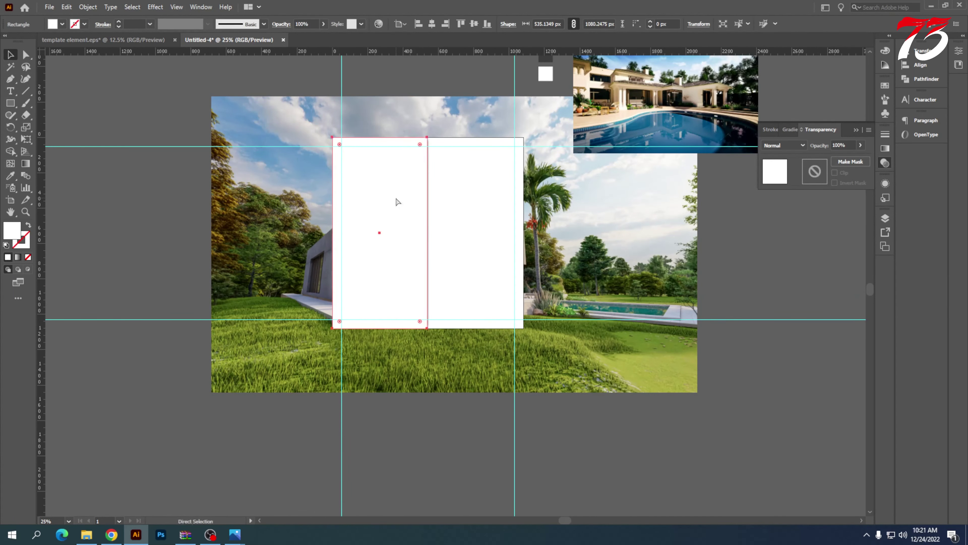
key("ctrl+c")
left_click(282, 200, "shift")
key("ctrl+7")
key("ctrl+b")
left_click(885, 218)
left_click_drag(830, 251, 824, 234)
- Fill the rectangle copy with the red swatch colour using the Eyedropper and set its blend mode to Multiply
left_click(11, 176)
scroll(421, 197, "down", 1)
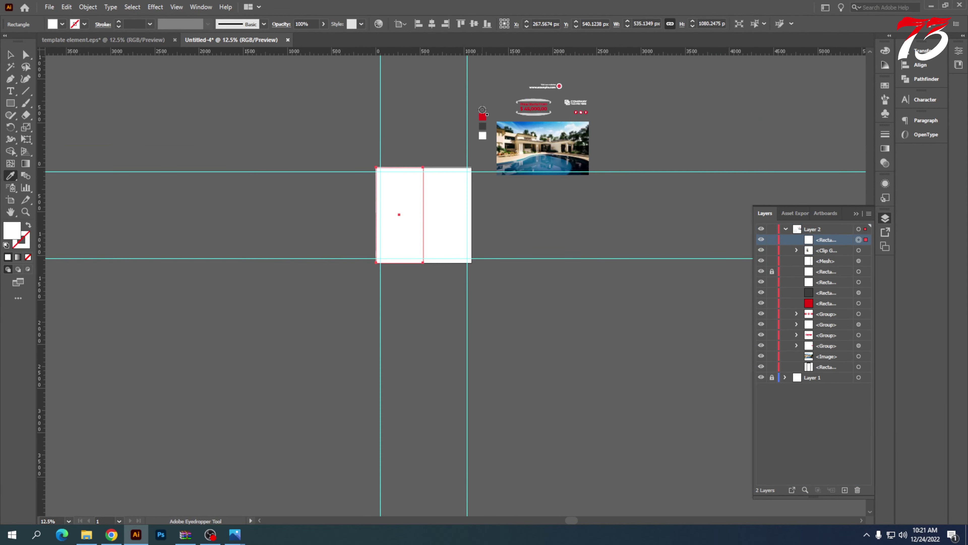
left_click(483, 119)
scroll(448, 183, "up", 1)
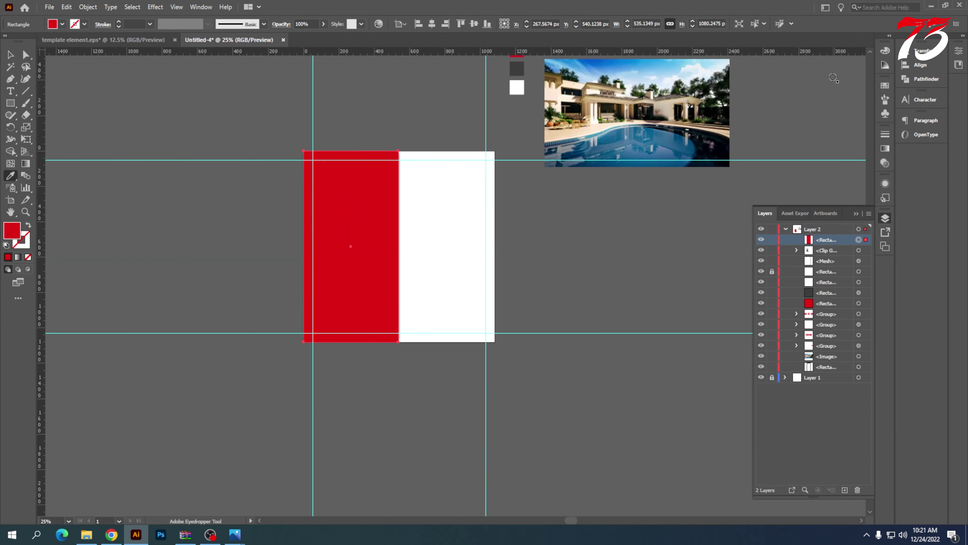
left_click(884, 162)
left_click(783, 145)
left_click(777, 182)
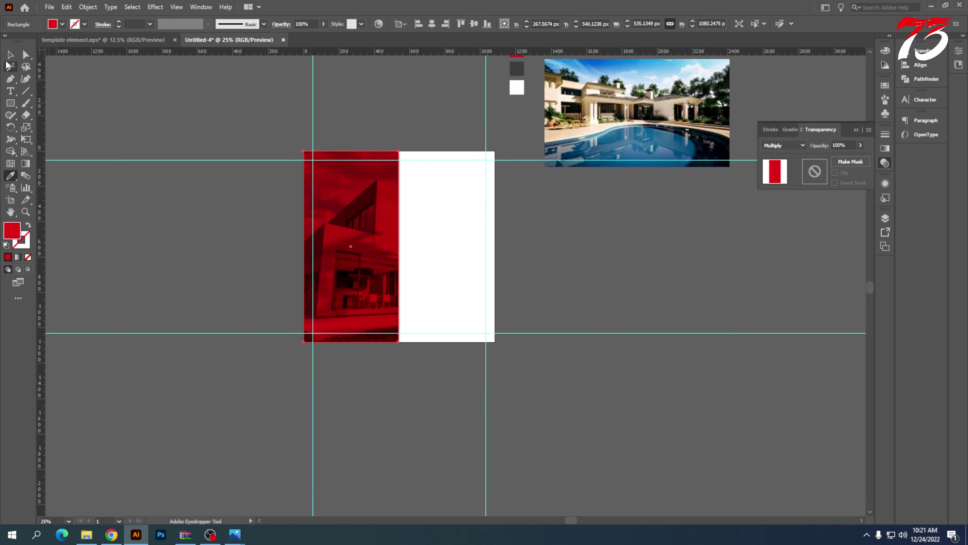
left_click(11, 55)
scroll(424, 297, "up", 1)
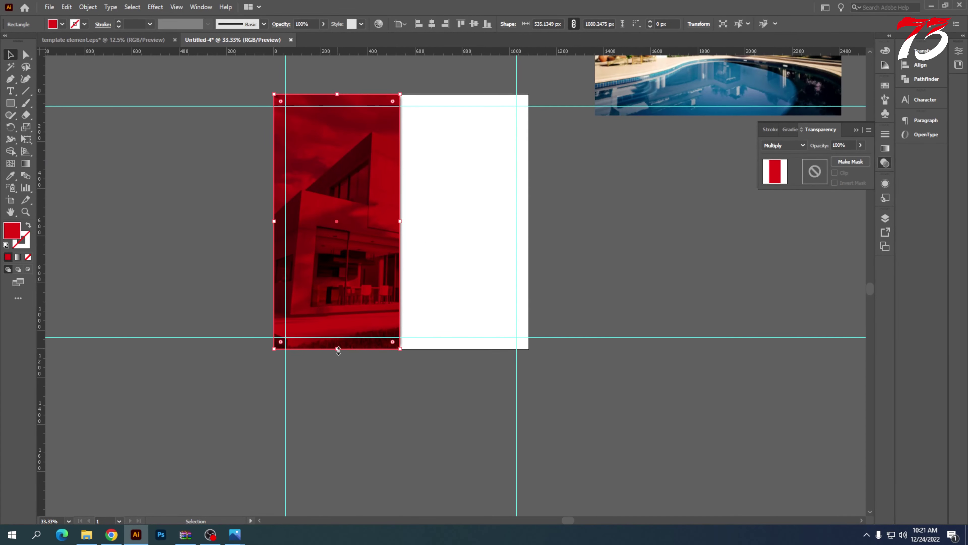
left_click_drag(336, 348, 330, 221)
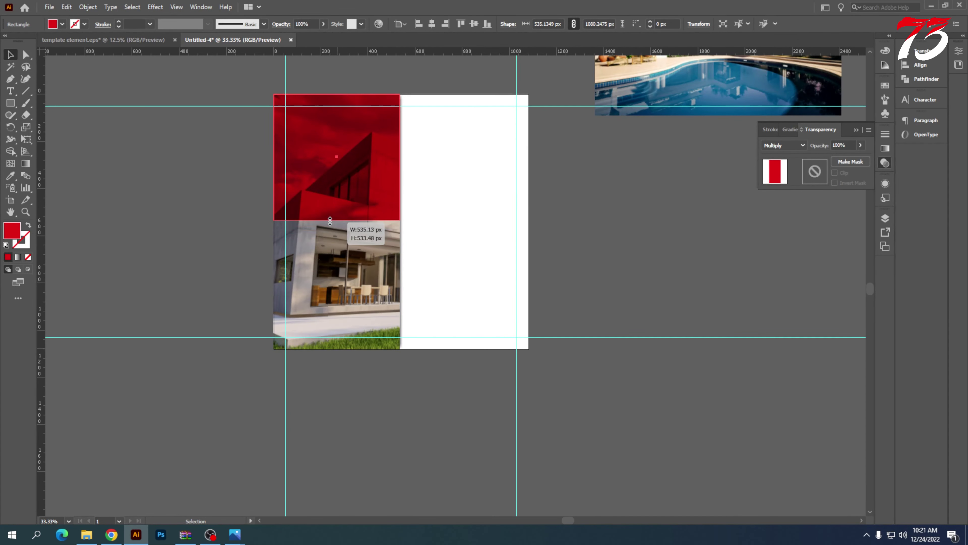
key("ctrl+z")
left_click(223, 237)
- Reposition the house image inside the clip group to about X 394 px, Y 556 px
scroll(223, 237, "down", 1)
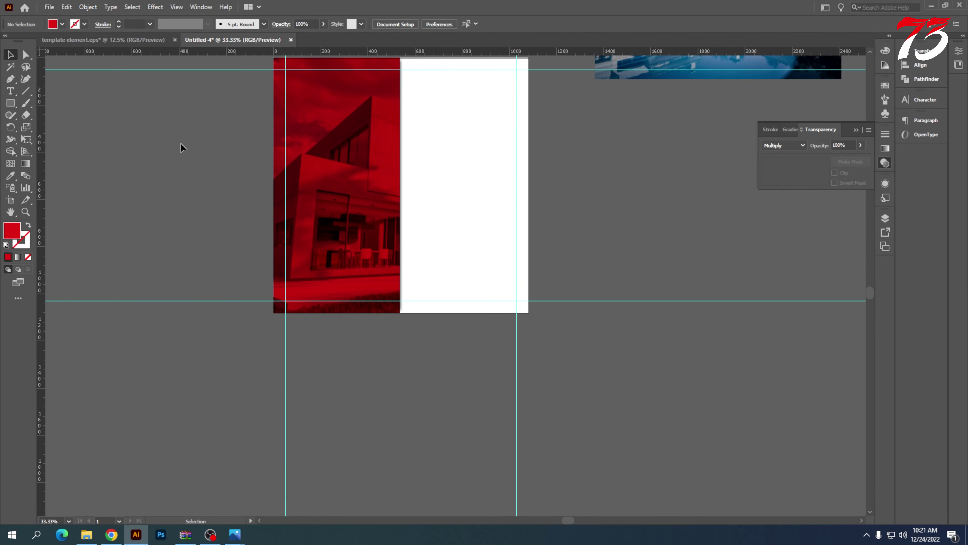
left_click(339, 199)
key("F7")
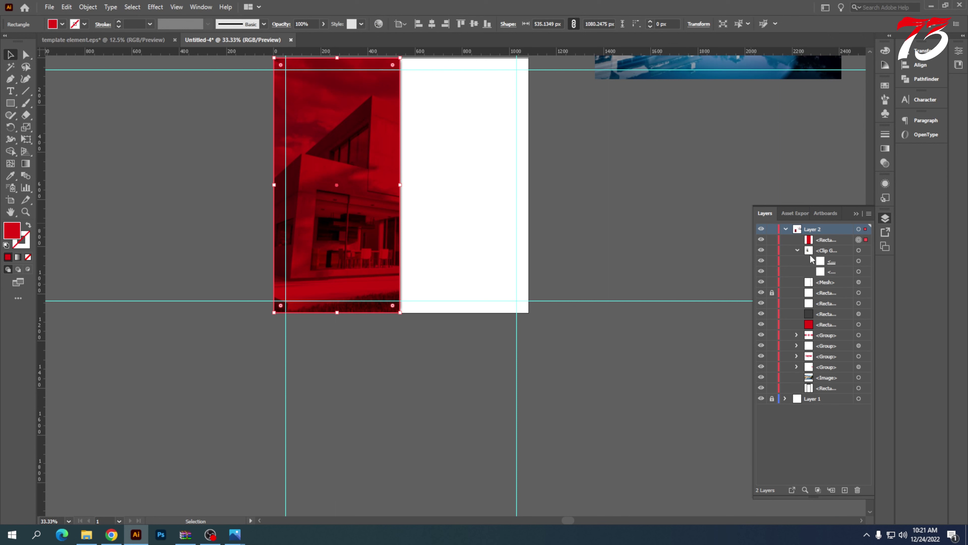
left_click(858, 271)
left_click_drag(614, 240, 540, 192)
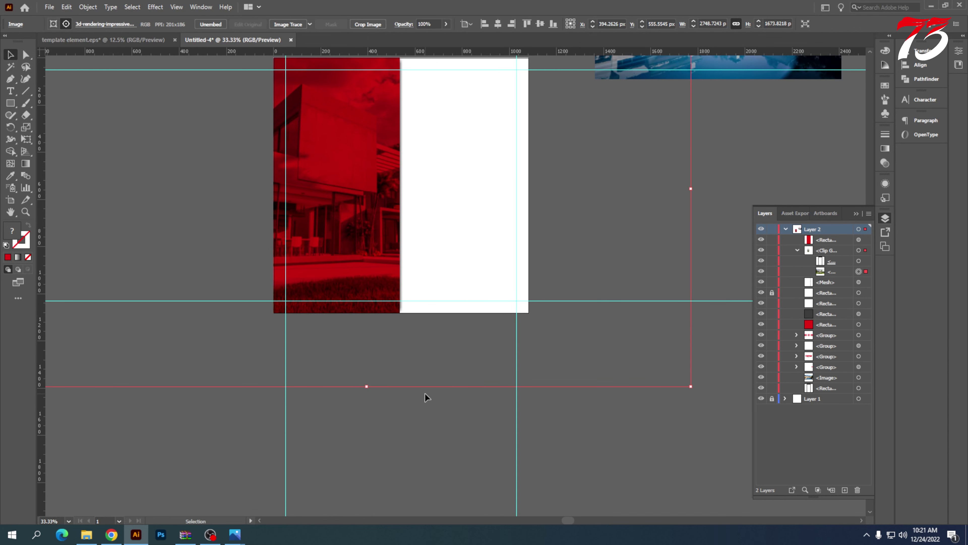
left_click(426, 394)
- Draw a red rectangle about 800 × 381 px across the red panel and the white half
left_click(11, 103)
scroll(104, 161, "up", 3)
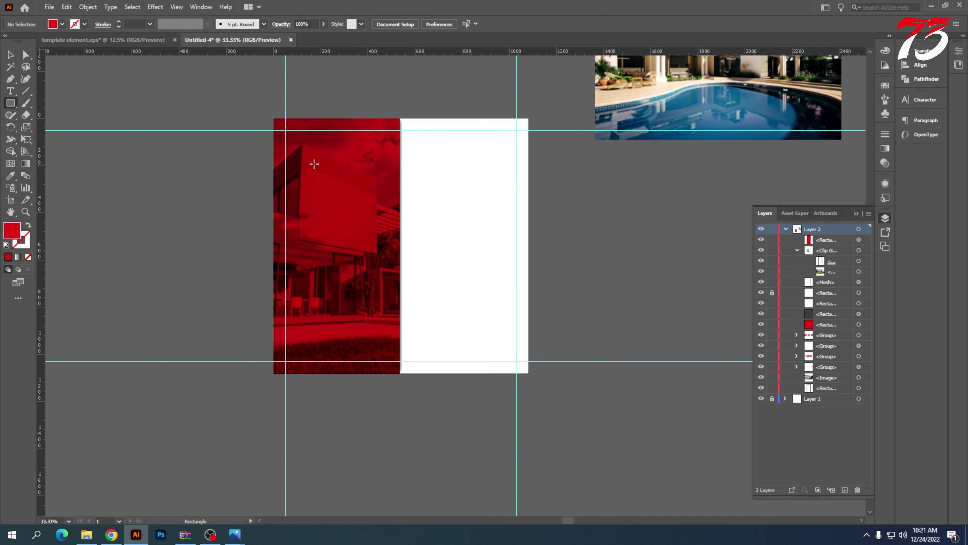
mouse_move(314, 162)
left_mouse_down()
mouse_move(472, 229)
mouse_move(502, 251)
left_mouse_up()
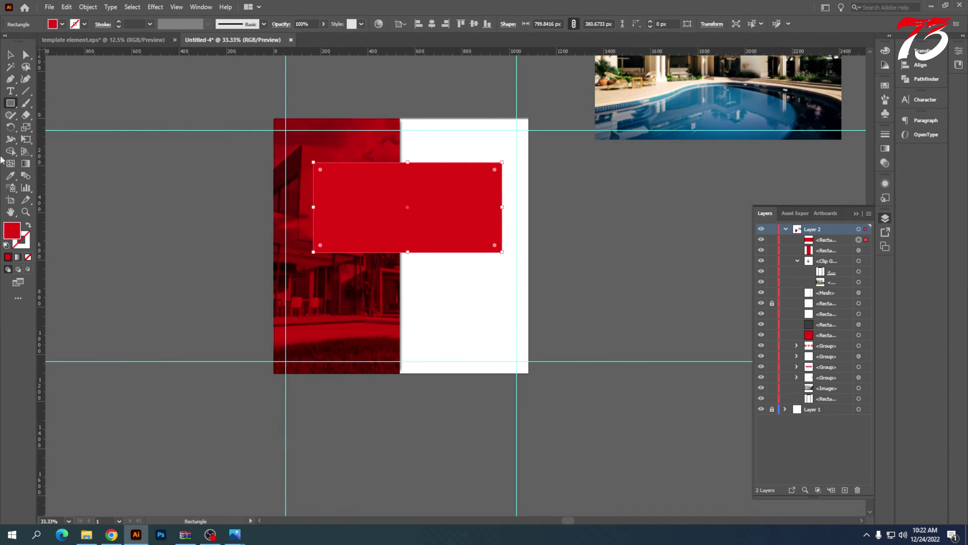
- Round the new red rectangle's corners fully into a pill shape with a radius of about 190 px
left_click(10, 54)
left_click_drag(320, 170, 484, 240)
left_click(87, 133)
left_click(491, 198)
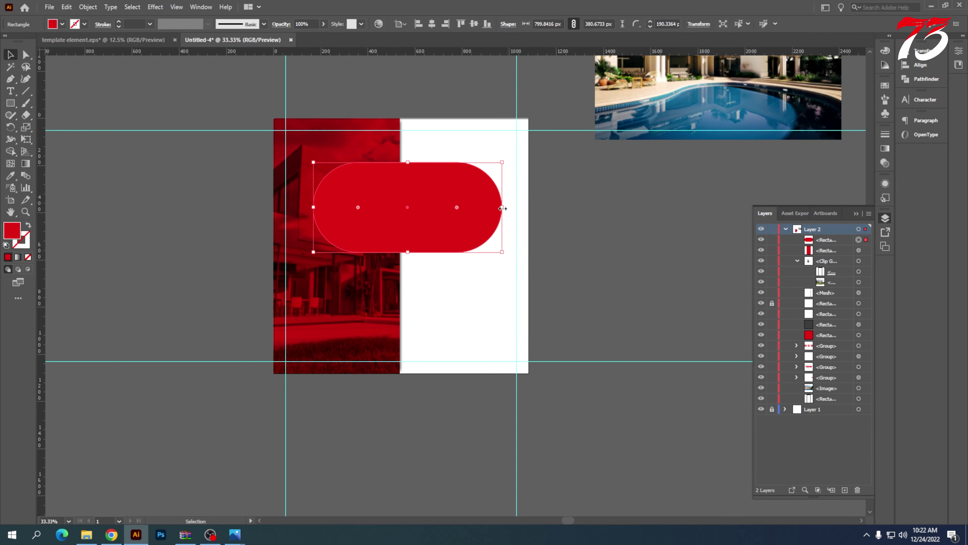
- Resize the red pill to about 819 × 366 px and centre it horizontally on the artboard
left_click_drag(502, 208, 506, 207)
left_click(432, 23)
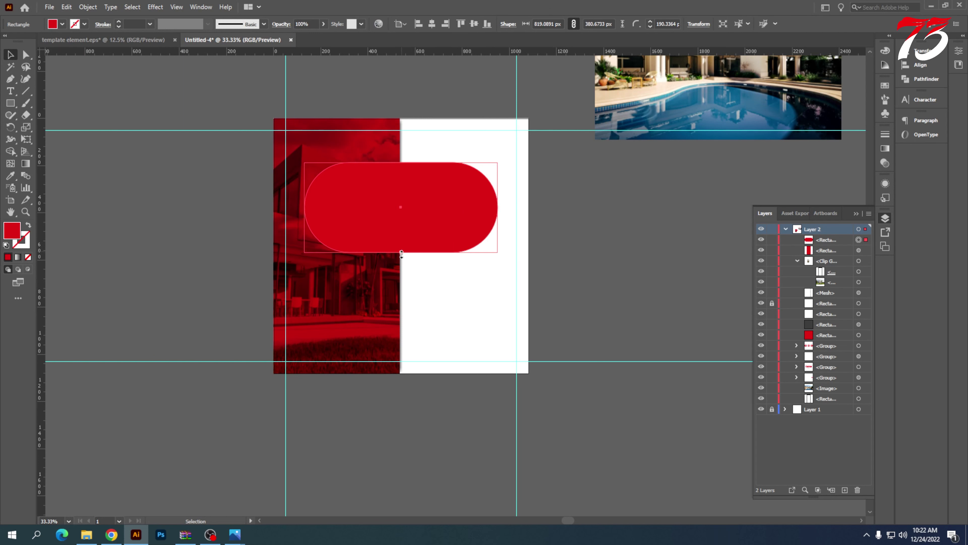
left_click_drag(401, 253, 401, 247)
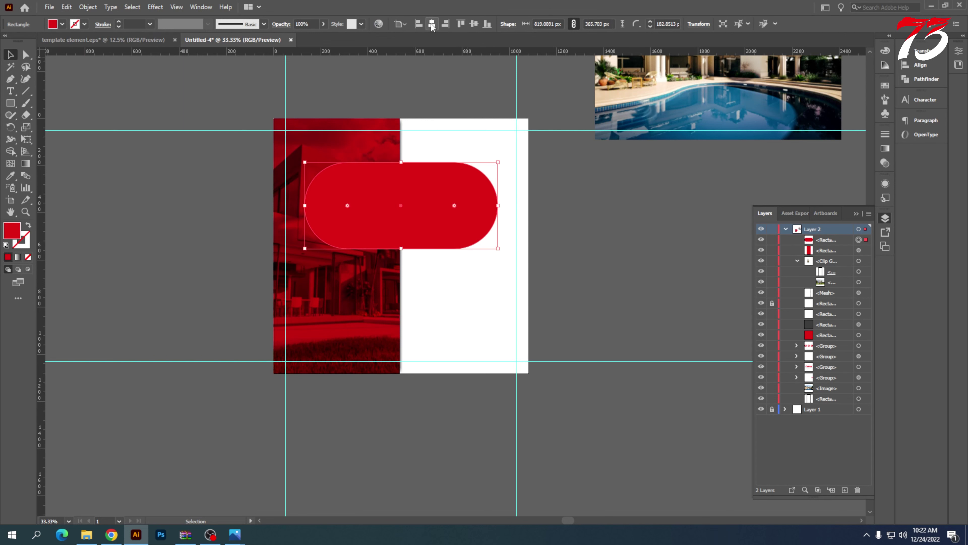
- Offset the pill's path by 15 px and fill the new outer path with white using the Eyedropper
left_click(88, 7)
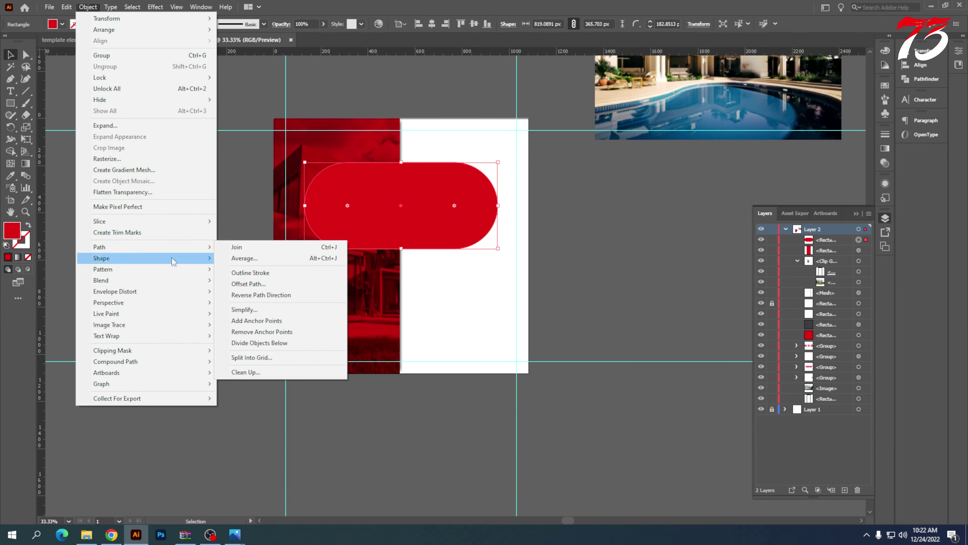
left_click(248, 284)
type("15")
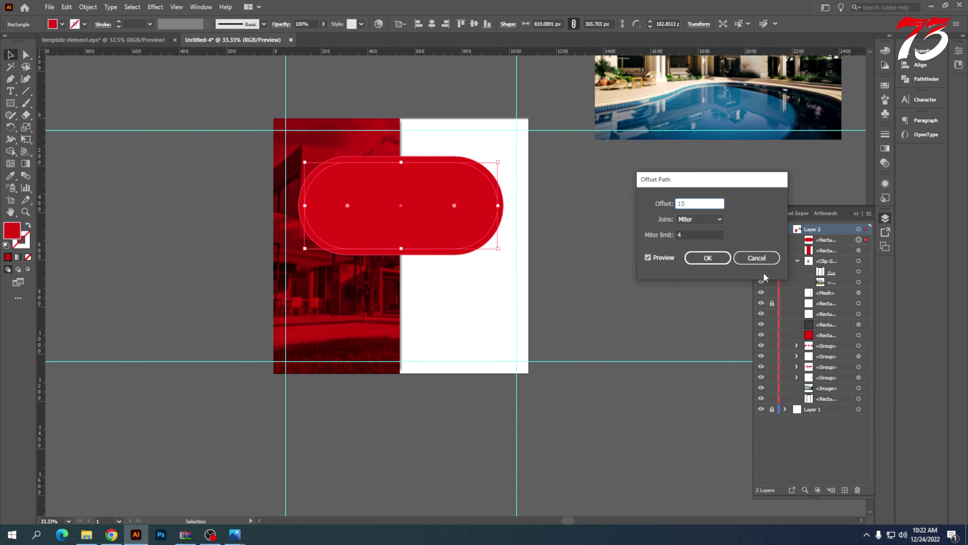
left_click(708, 258)
key("i")
left_click(492, 139)
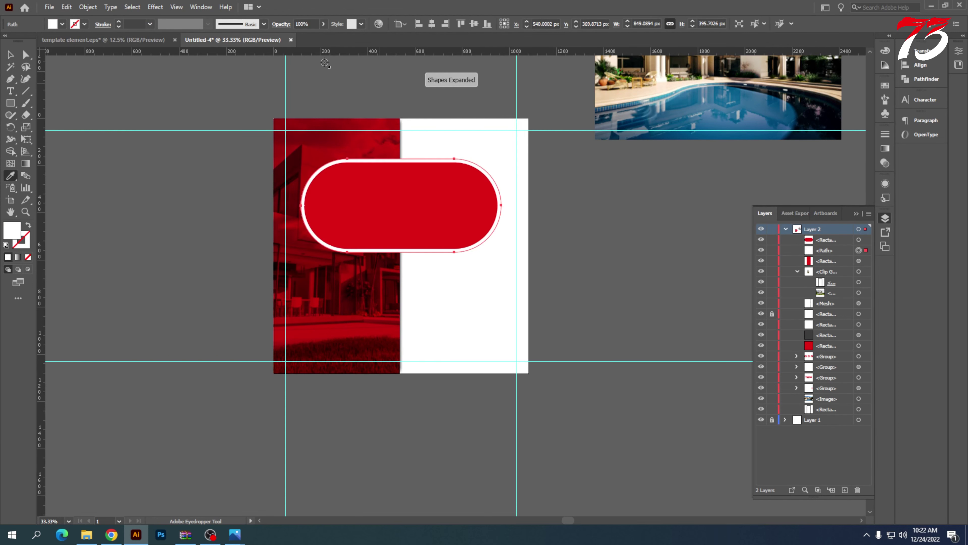
- Offset the white pill's path by 25 px and fill the new outer path with the inner pill's red
left_click(88, 7)
mouse_move(110, 249)
left_click(255, 284)
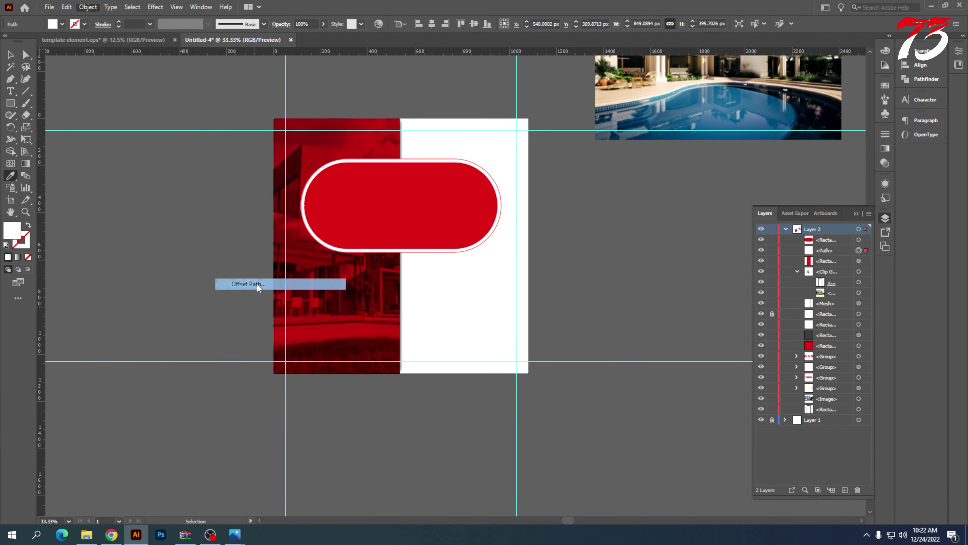
type("25")
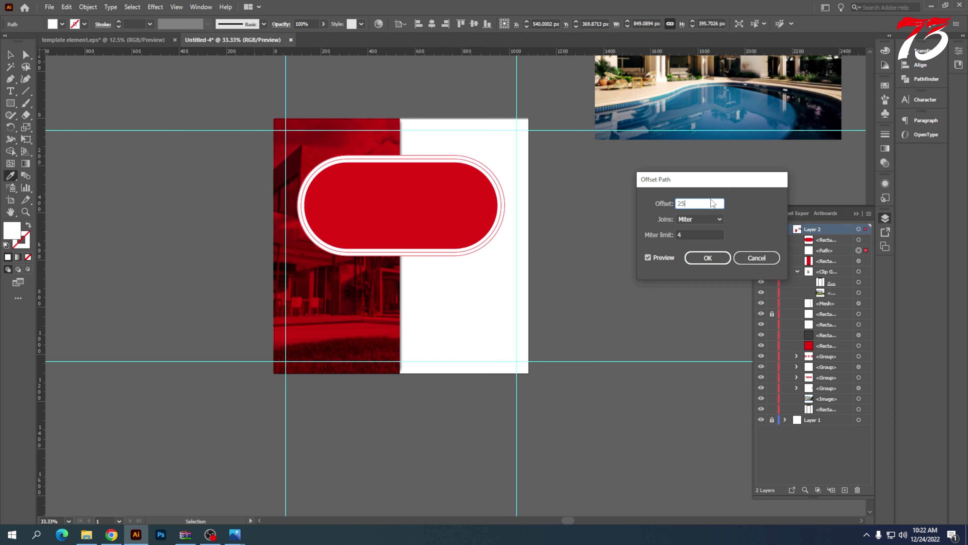
left_click(720, 252)
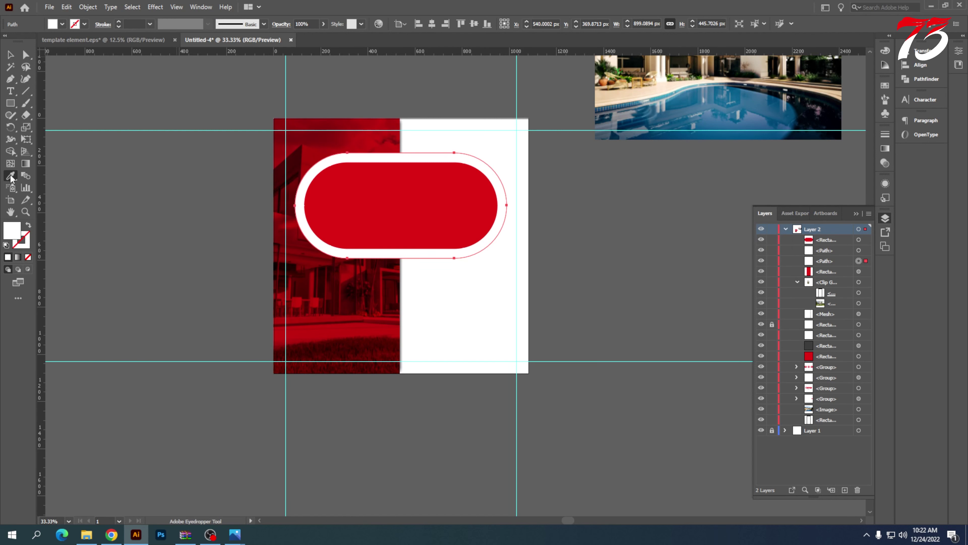
left_click(380, 211)
left_click(10, 54)
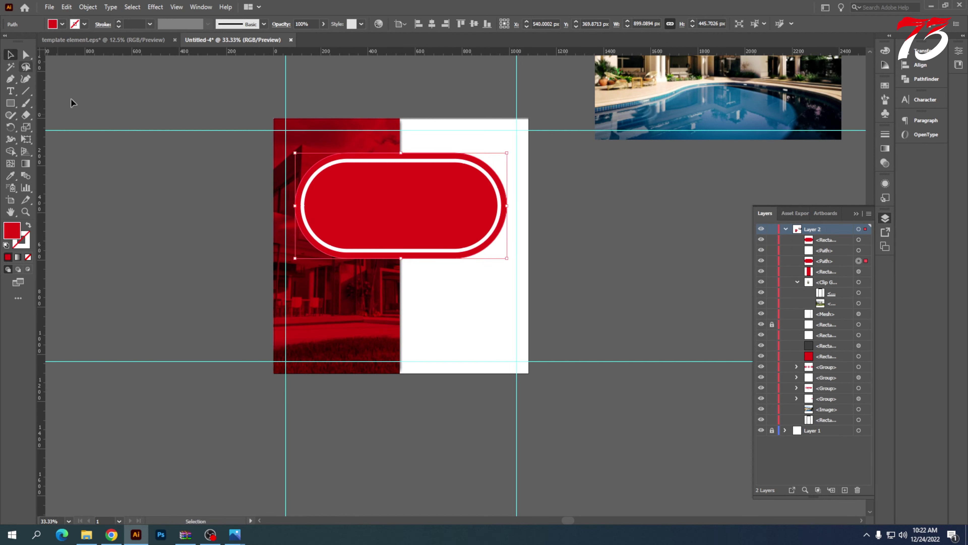
left_click(677, 249)
scroll(510, 204, "up", 3)
scroll(484, 209, "down", 2)
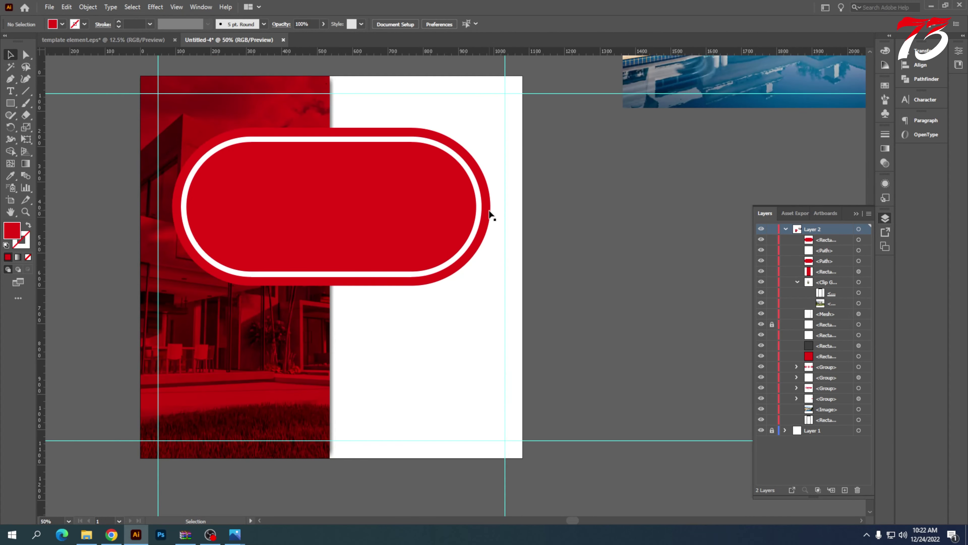
scroll(490, 211, "down", 1)
left_click_drag(490, 213, 716, 243)
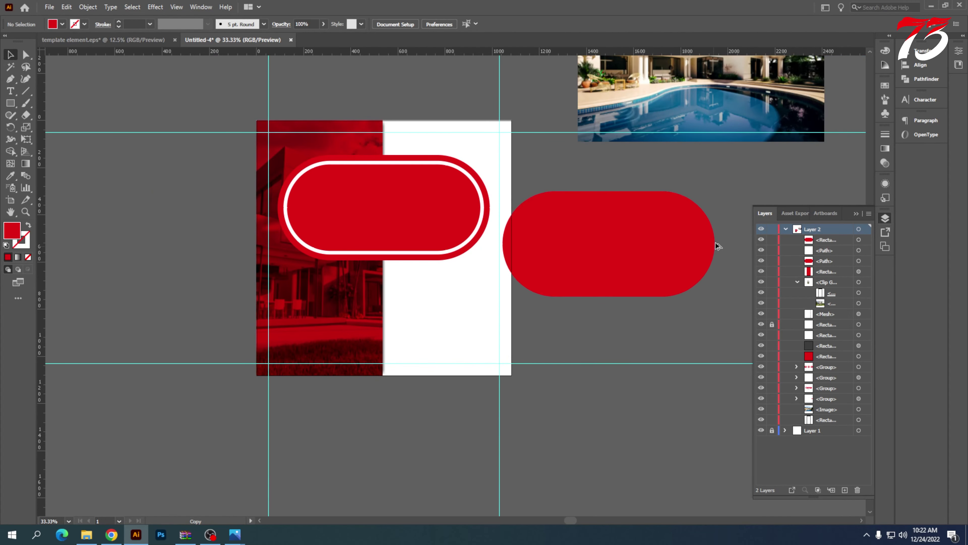
key("ctrl+z")
- Offset the outermost red pill's path by 15 px
scroll(472, 242, "down", 1)
scroll(462, 239, "up", 4)
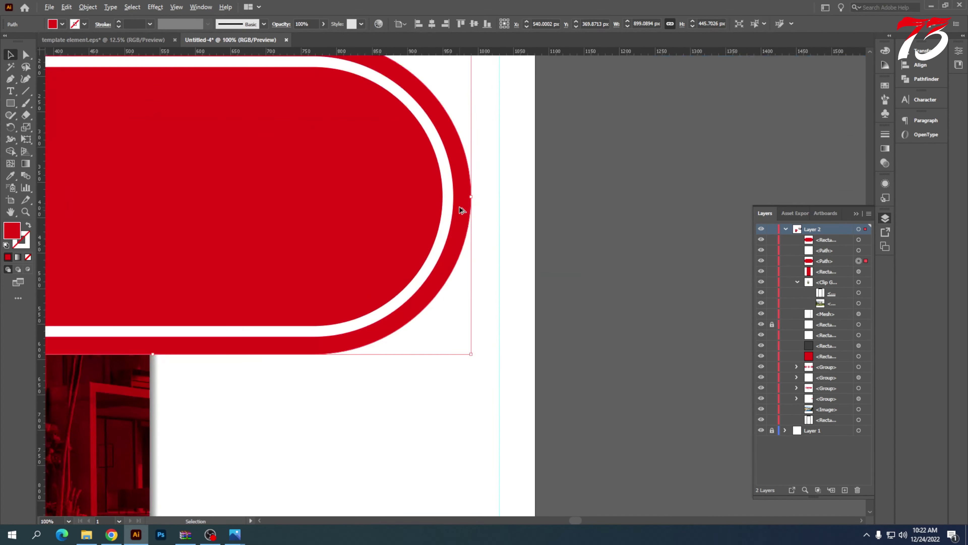
left_click(88, 7)
mouse_move(114, 247)
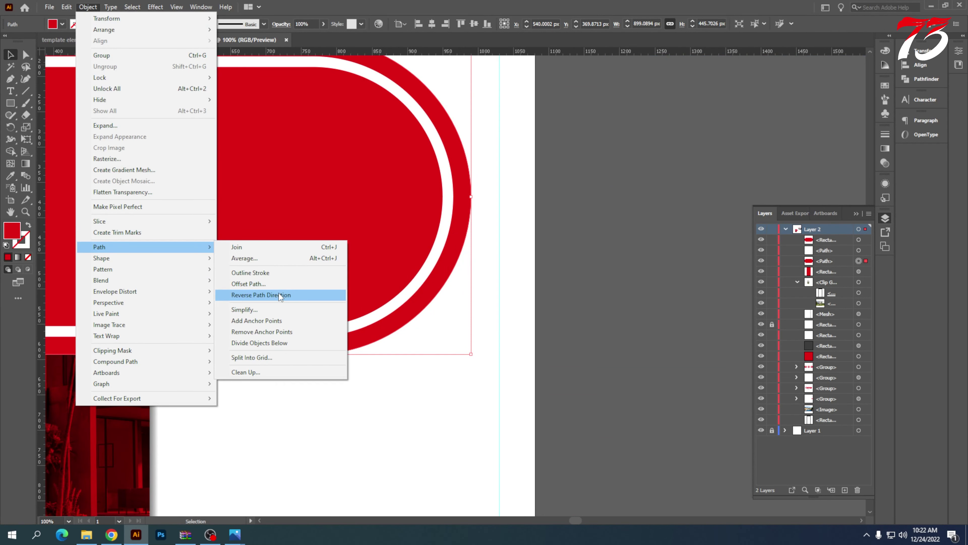
left_click(258, 283)
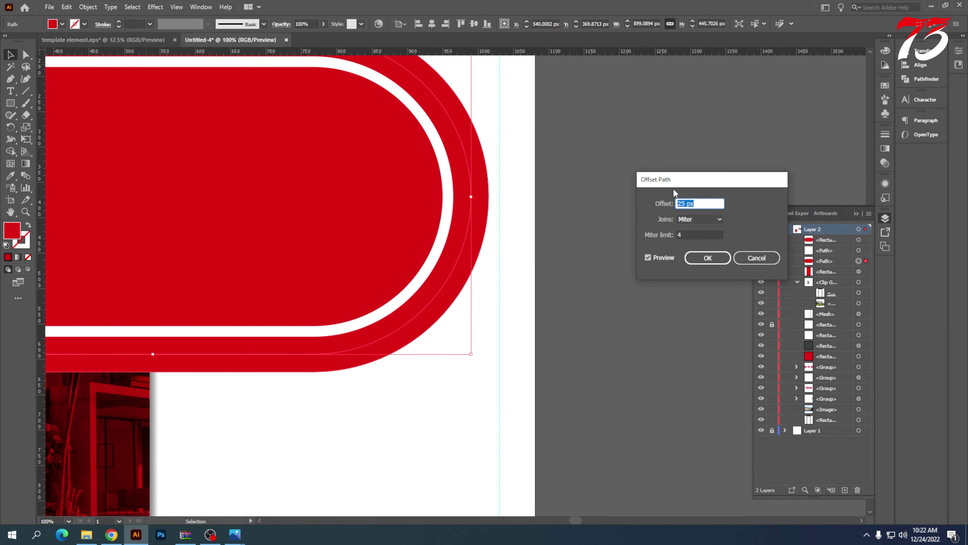
key("shift+Left")
key("shift+Left")
key("shift+Left")
type("15")
left_click(706, 258)
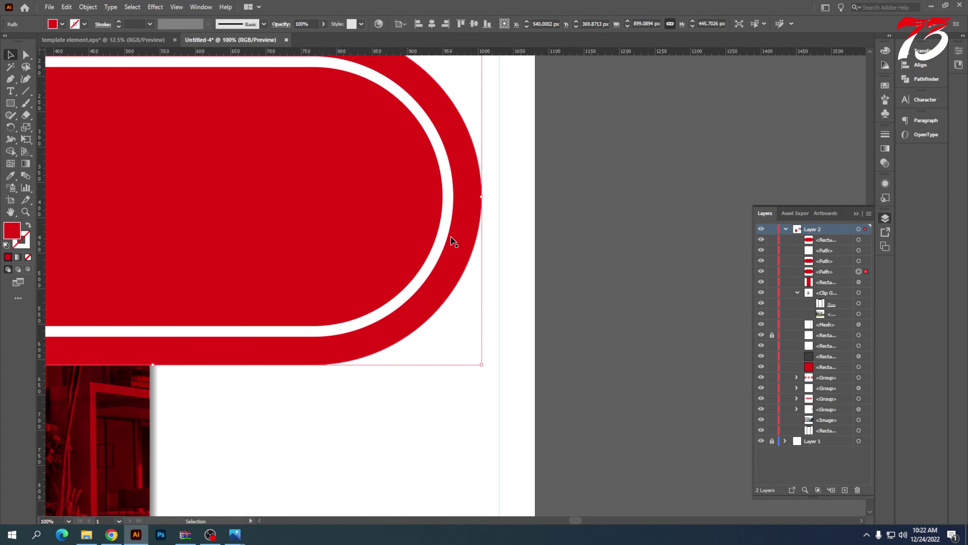
- Move the new outermost pill off the artboard to about X 1607 px, Y 597 px and fill it with white using the Eyedropper
scroll(483, 225, "down", 2)
scroll(481, 220, "down", 1)
left_click_drag(481, 220, 747, 277)
key("i")
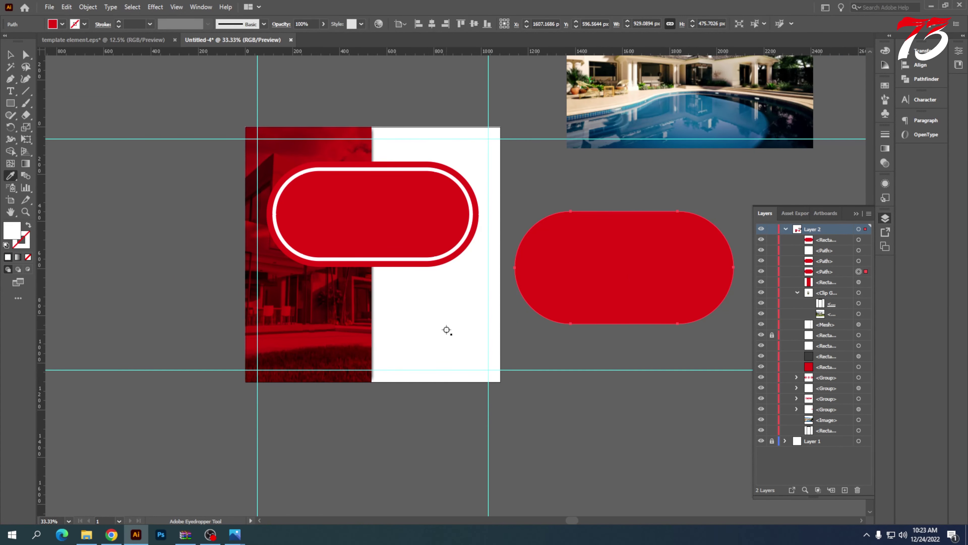
left_click(447, 329)
scroll(396, 252, "down", 2)
scroll(433, 232, "up", 3)
left_click(88, 7)
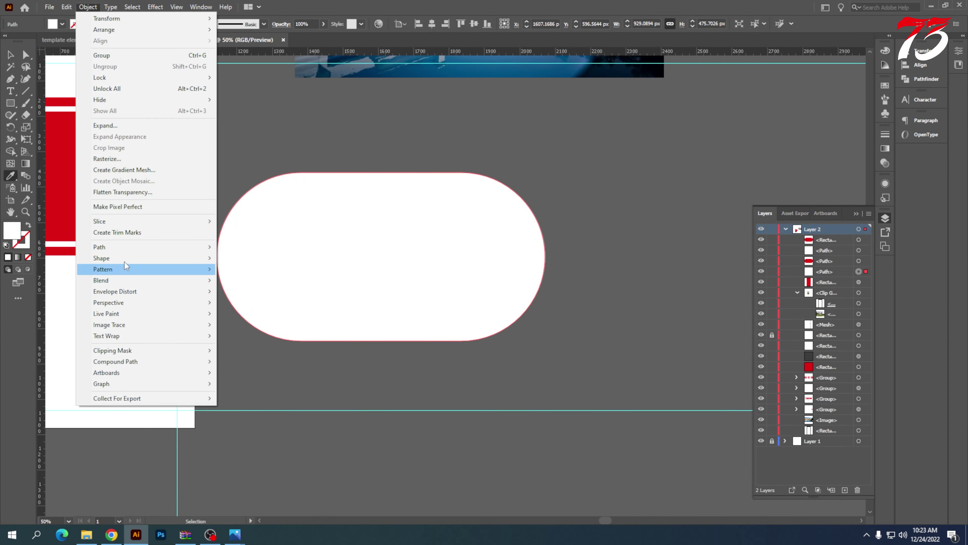
mouse_move(121, 249)
left_click(246, 282)
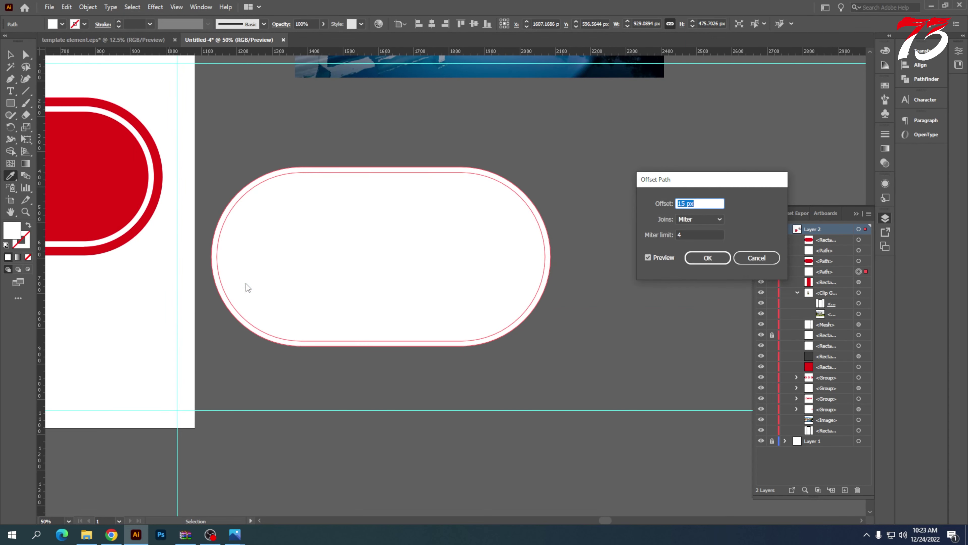
left_click(756, 258)
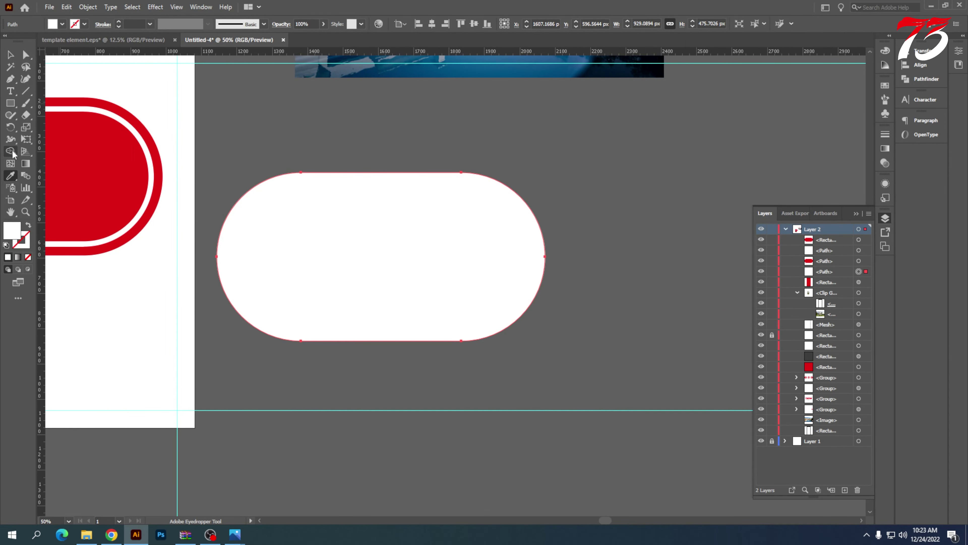
- Add a gradient mesh point at the centre of the white off-artboard pill
key("v")
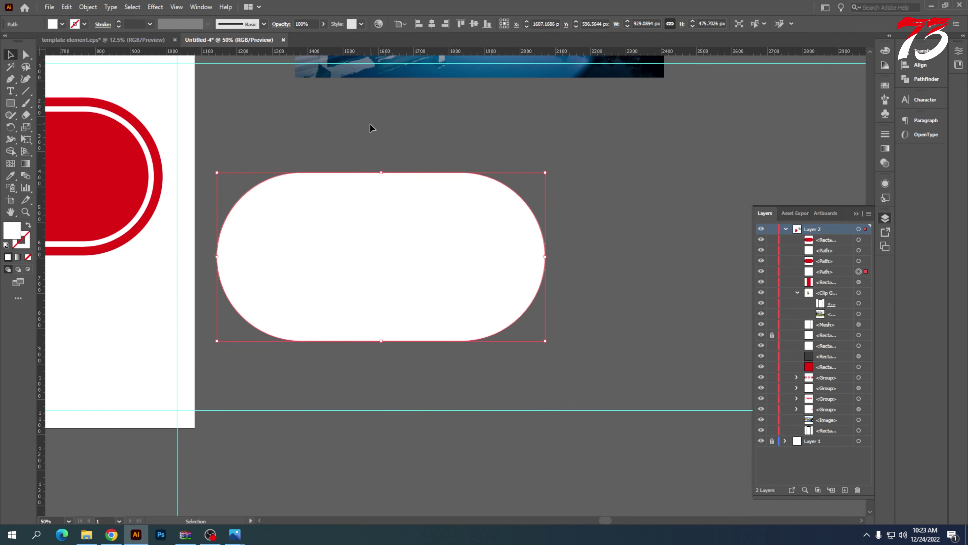
key("u")
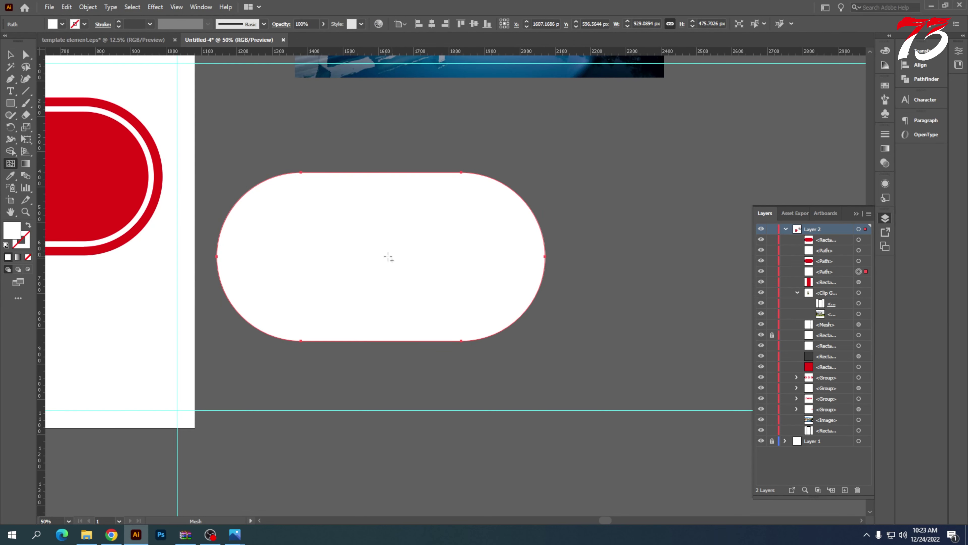
left_click(380, 254)
- Add two horizontal mesh lines just inside the white pill's upper edge, at about Y 372 px and Y 385 px
scroll(381, 182, "up", 5)
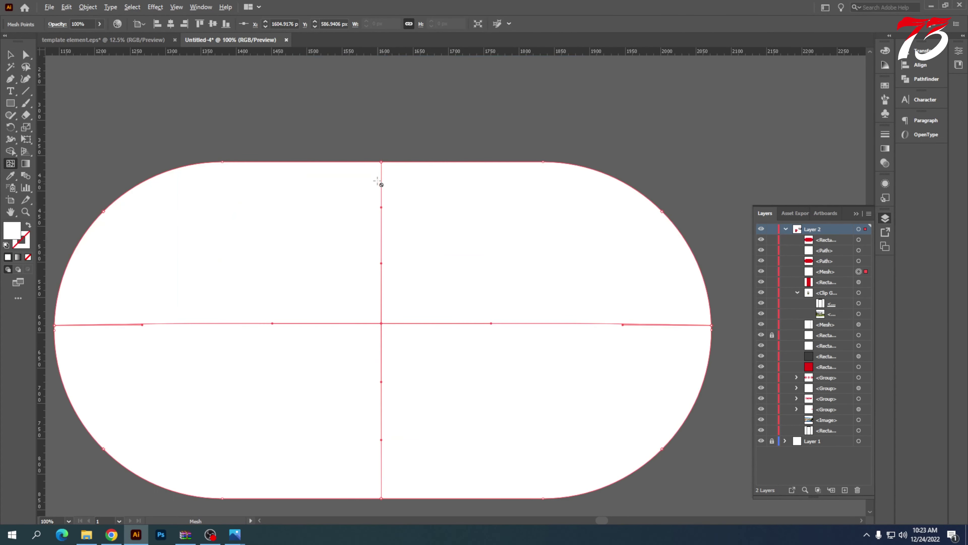
left_click(383, 150)
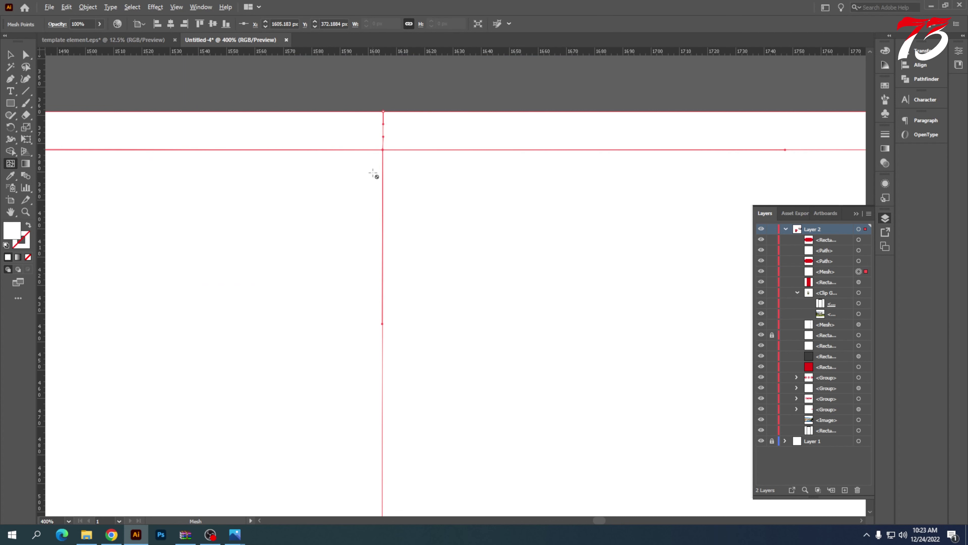
left_click(382, 178)
key("ctrl+z")
left_click(383, 186)
scroll(383, 206, "down", 5)
scroll(698, 294, "down", 3)
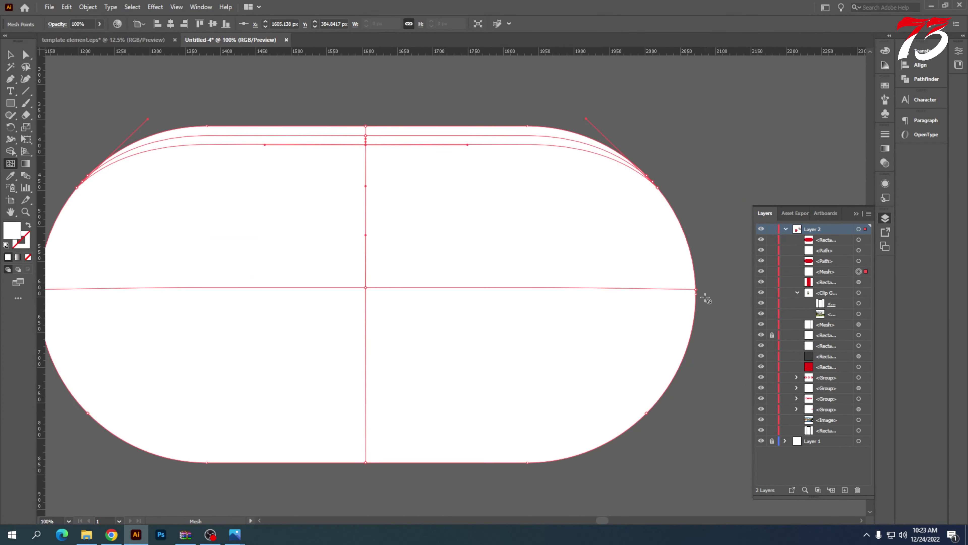
- Add two vertical mesh lines just inside the white pill's right end, the inner one at about X 2037 px
scroll(678, 293, "up", 5)
left_click(625, 266)
scroll(625, 268, "down", 5)
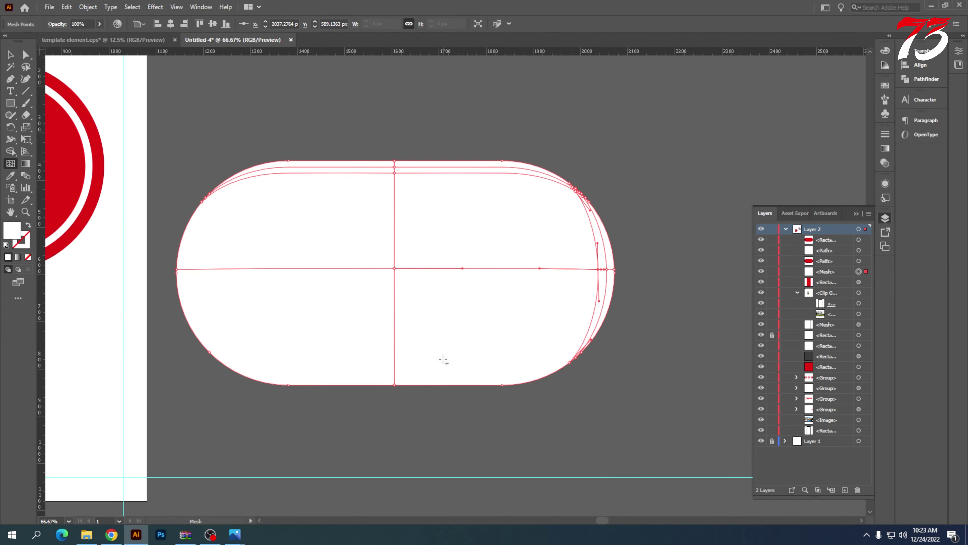
scroll(443, 360, "up", 6)
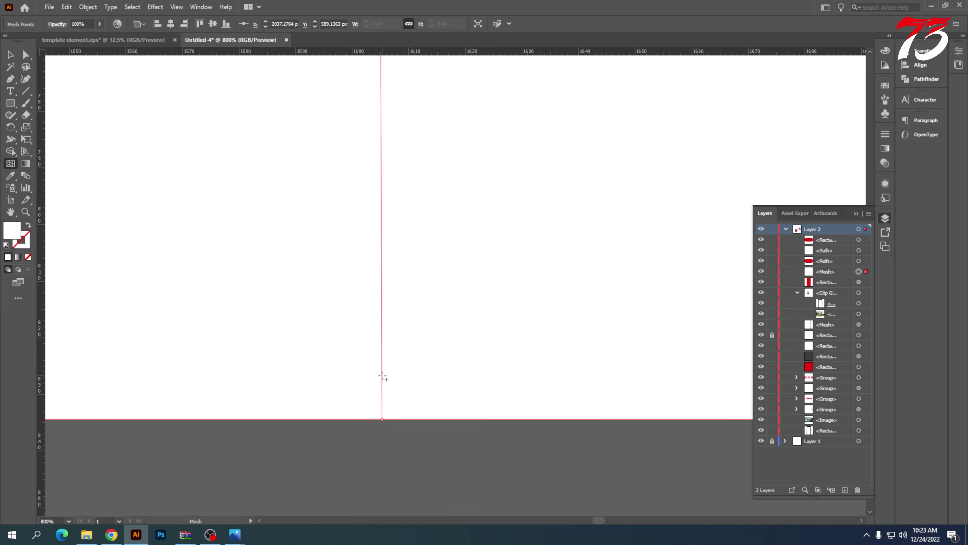
left_click(382, 375)
left_click(382, 335)
scroll(442, 289, "down", 6)
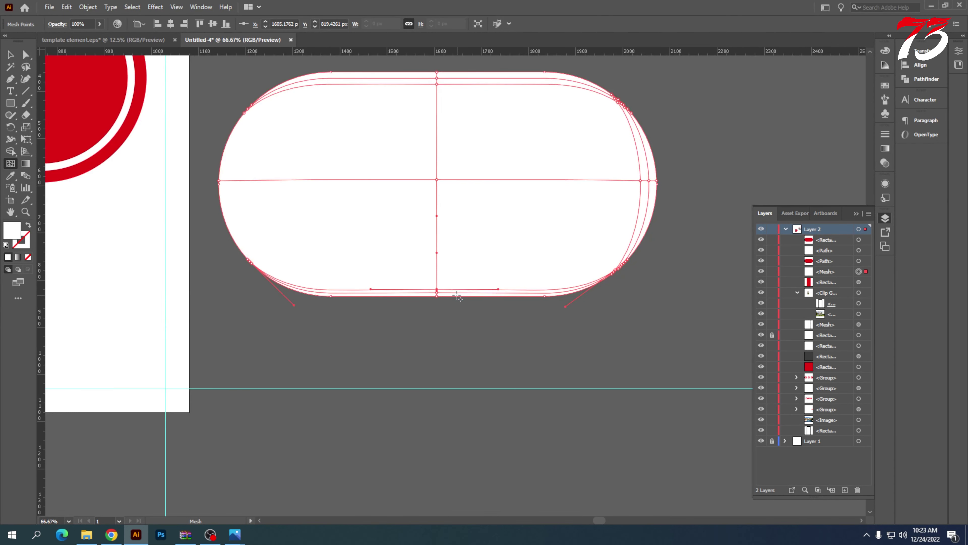
scroll(449, 295, "up", 1)
key("ctrl+z")
key("ctrl+shift+z")
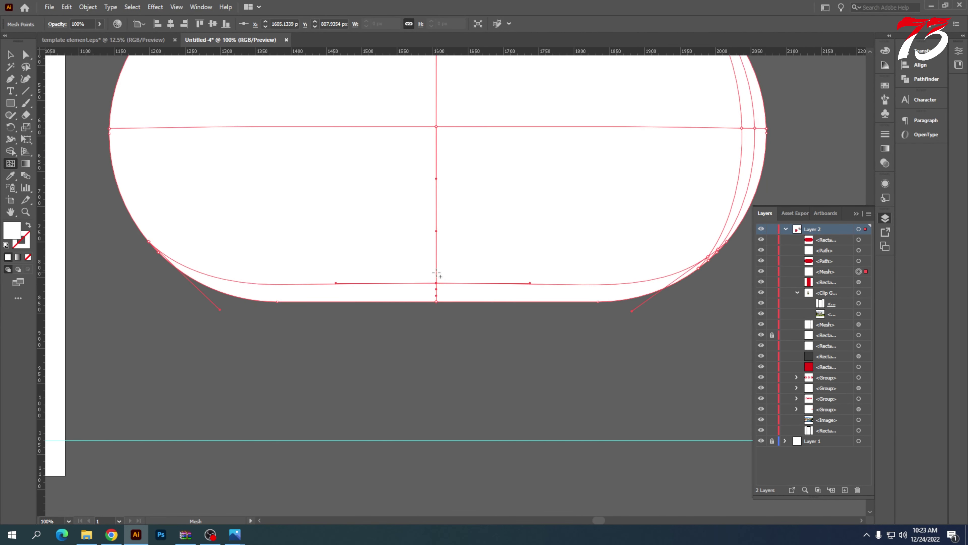
key("ctrl+z")
left_click(436, 286)
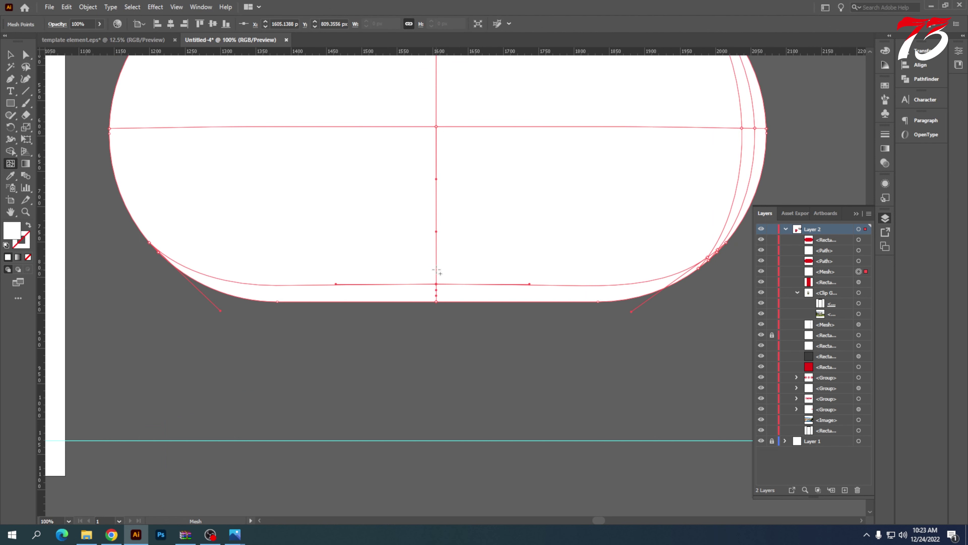
left_click(437, 270)
scroll(462, 301, "down", 2)
key("ctrl+z")
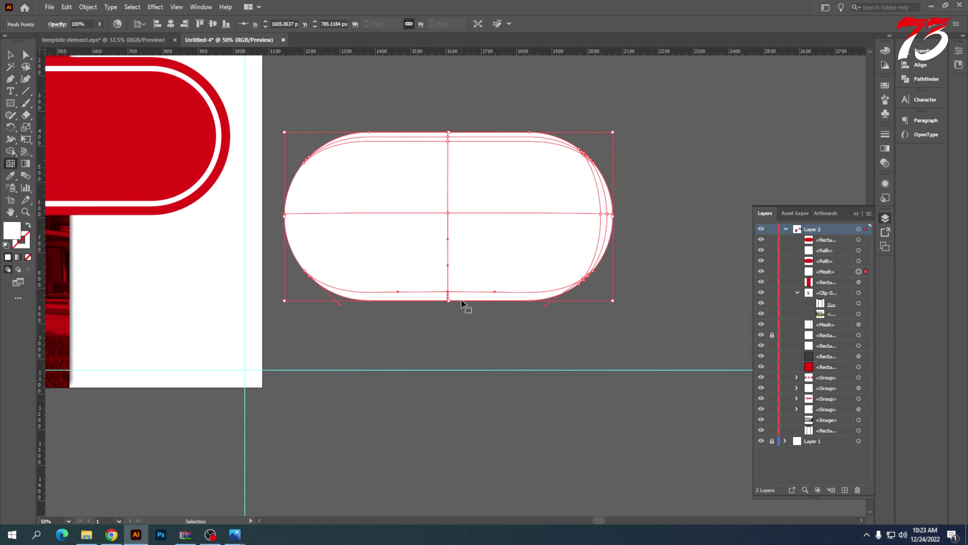
key("ctrl+z")
scroll(455, 291, "up", 4)
left_click(449, 291)
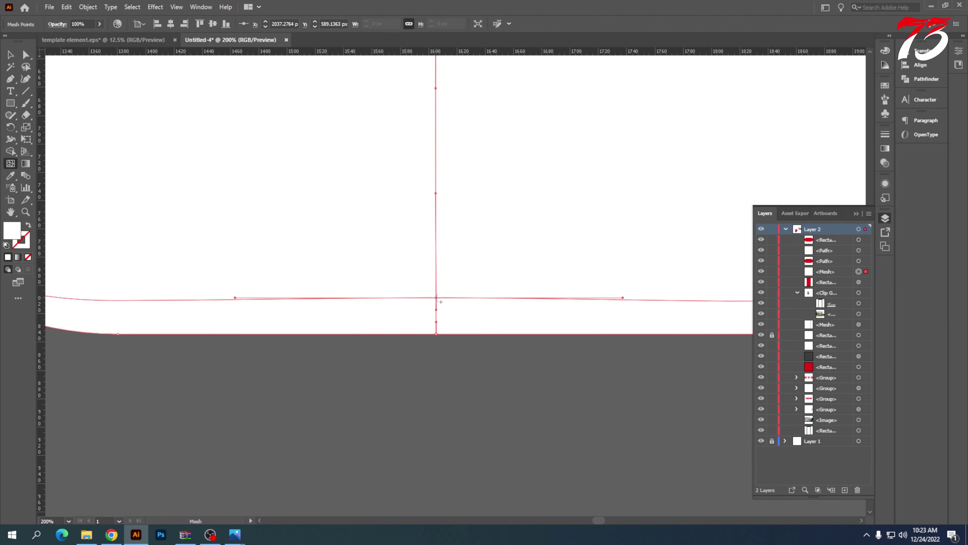
left_click(435, 269)
key("ctrl+z")
left_click(436, 268)
scroll(435, 298, "down", 6)
scroll(433, 306, "up", 4)
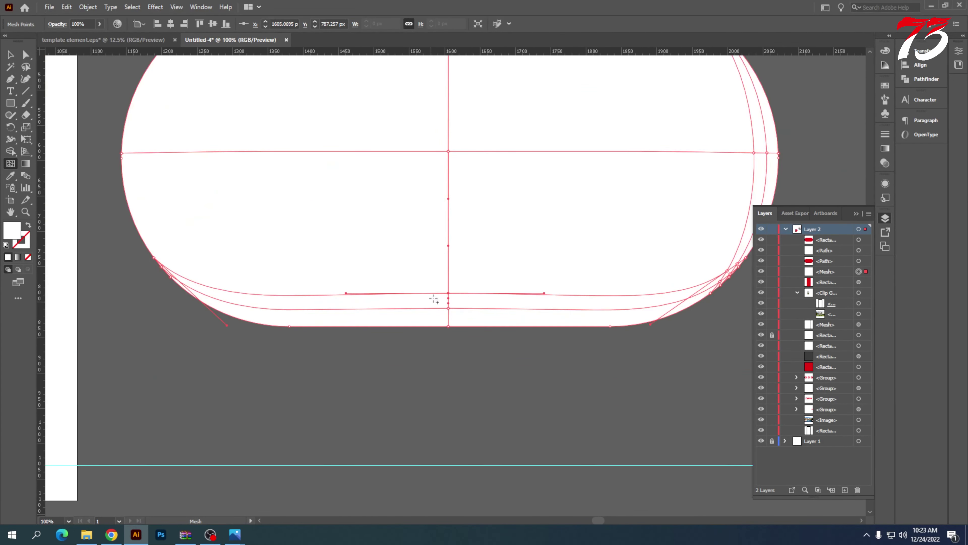
scroll(463, 292, "down", 1)
key("ctrl+z")
key("ctrl+z")
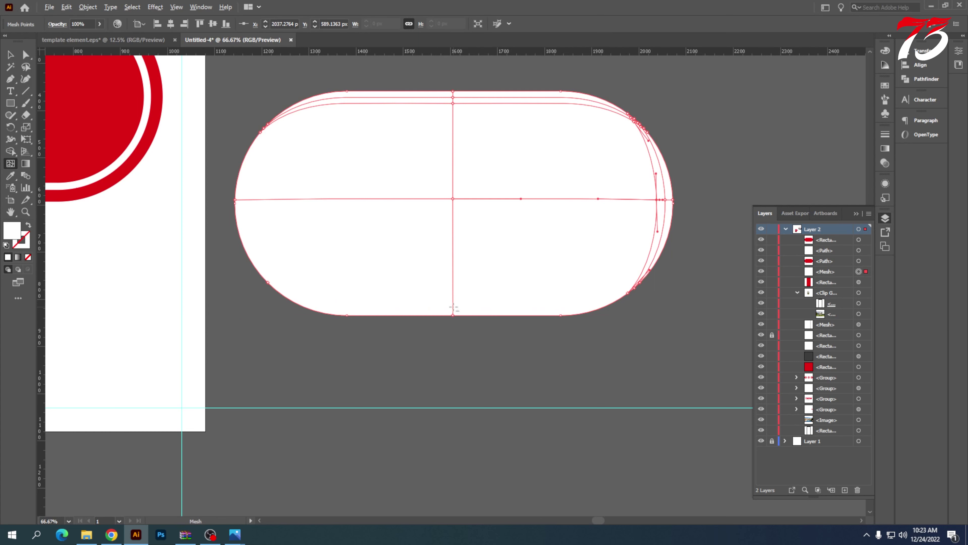
- Add two horizontal mesh lines just inside the white pill's lower edge, the inner one at about Y 815 px
left_click(453, 306)
left_click_drag(453, 297, 453, 296)
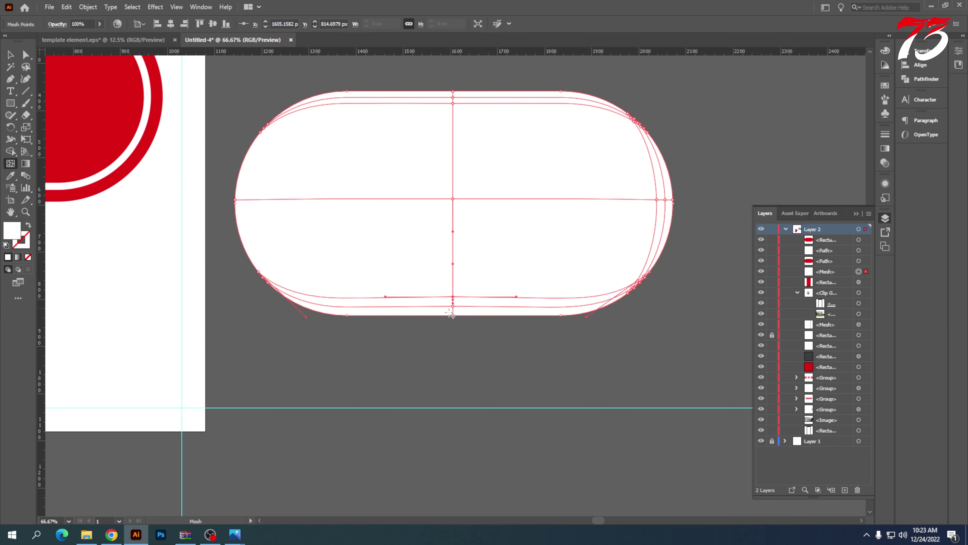
- Add two vertical mesh lines just inside the white pill's left end, at about X 1160 px and X 1179 px
left_click(243, 199)
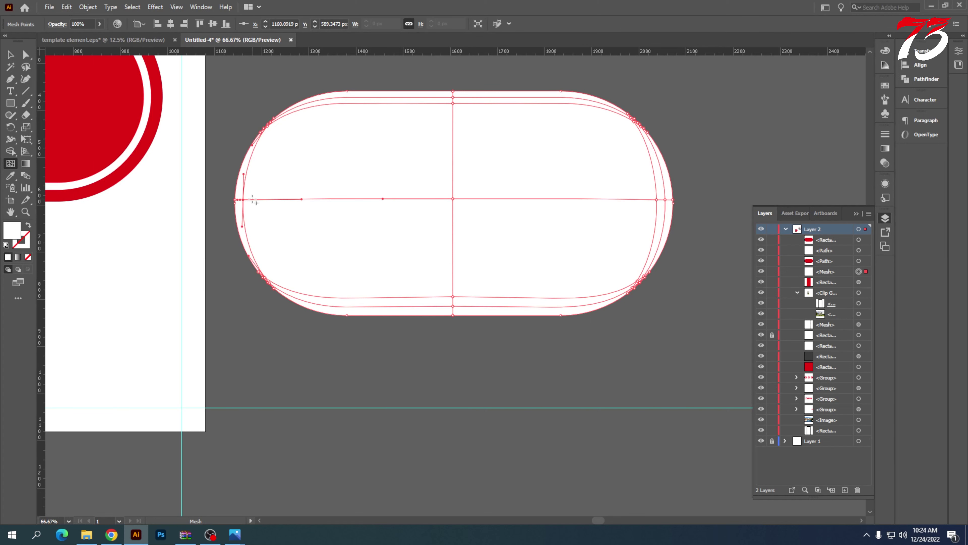
left_click_drag(252, 198, 262, 207)
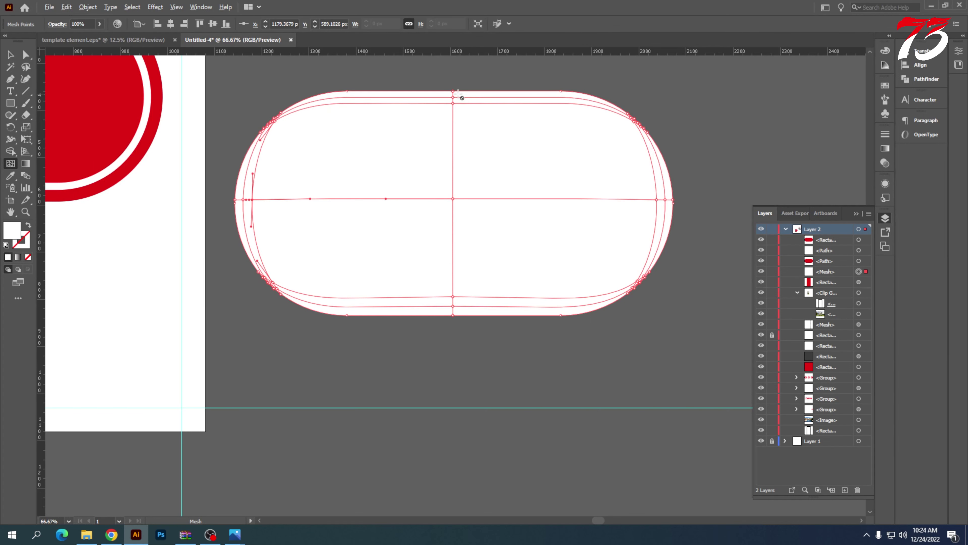
scroll(457, 93, "up", 1)
scroll(467, 120, "up", 1)
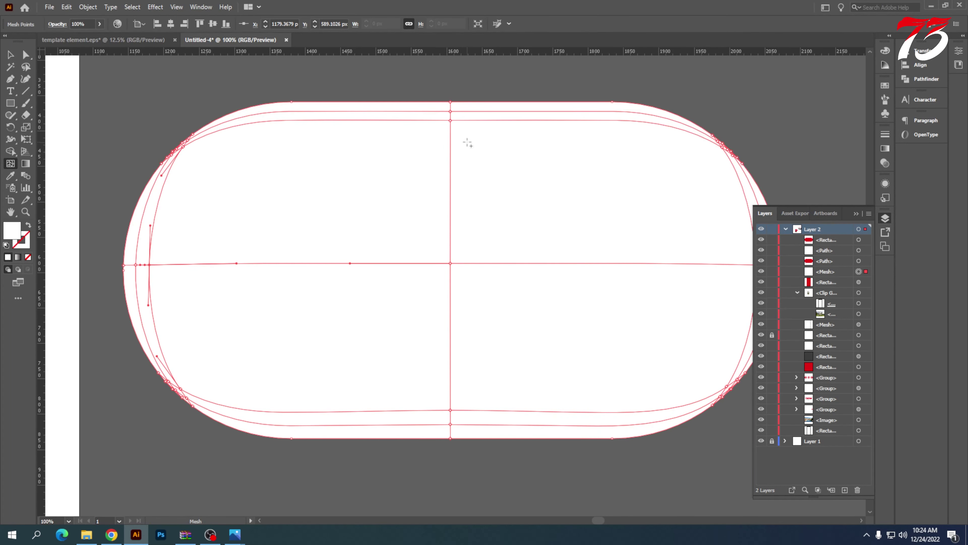
scroll(456, 116, "up", 2)
scroll(453, 115, "down", 4)
- Undo the two left-end mesh lines and the two horizontal mesh lines near the white pill's lower edge
key("ctrl+z")
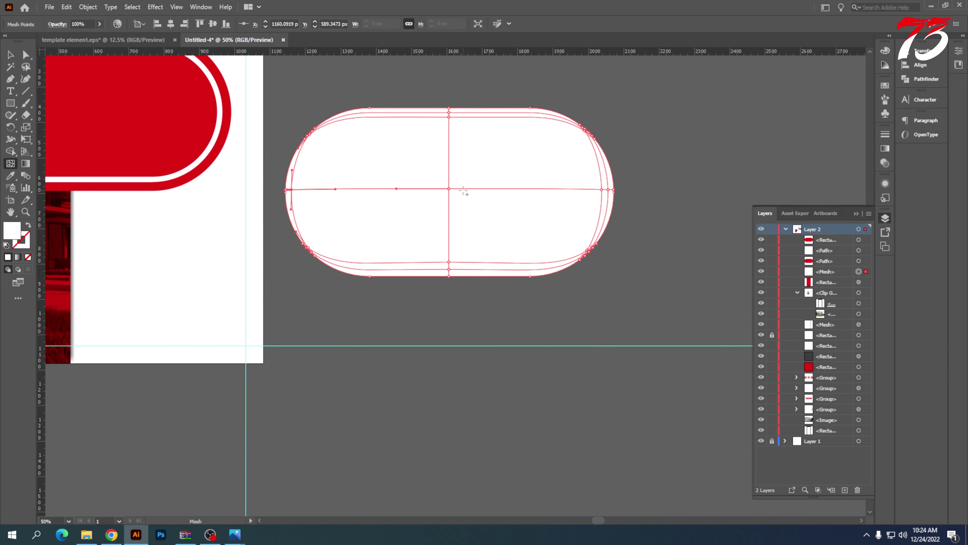
key("ctrl+z")
key("ctrl+z")
key("ctrl+z")
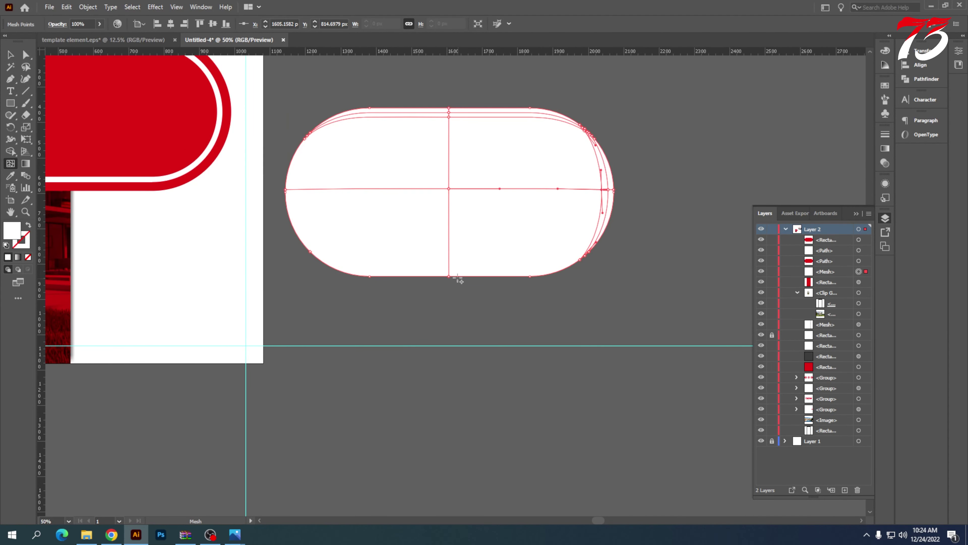
- Add two horizontal mesh lines just inside the white pill's lower edge, at about Y 823 px and Y 810 px
scroll(459, 280, "up", 4)
left_click(434, 268)
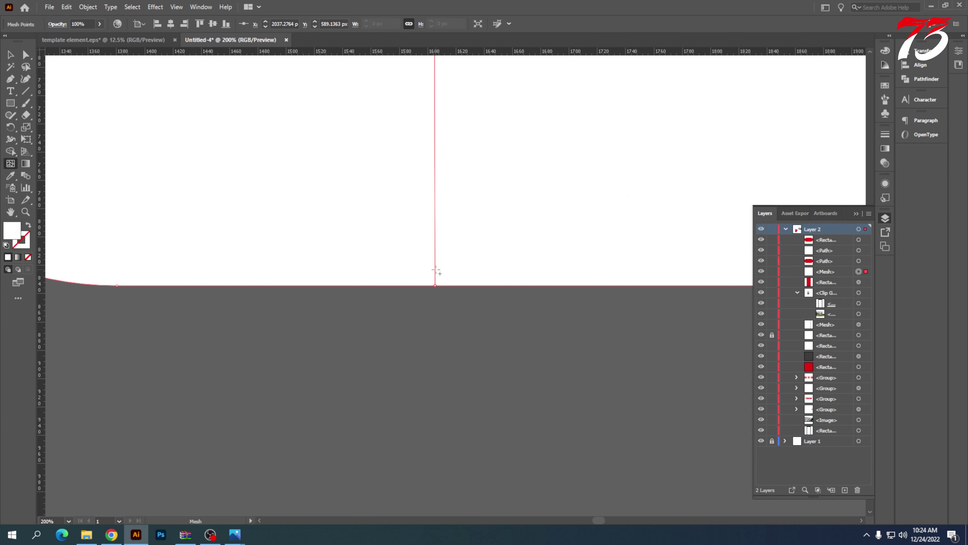
scroll(449, 285, "down", 3)
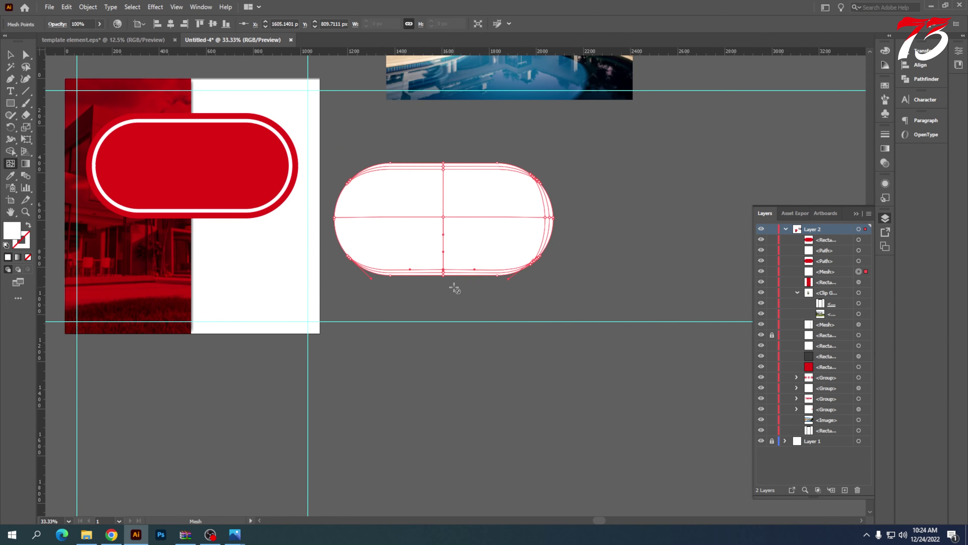
- Add two vertical mesh lines just inside the white pill's left end, at about X 1162 px and X 1184 px
scroll(342, 218, "up", 5)
left_click(339, 228)
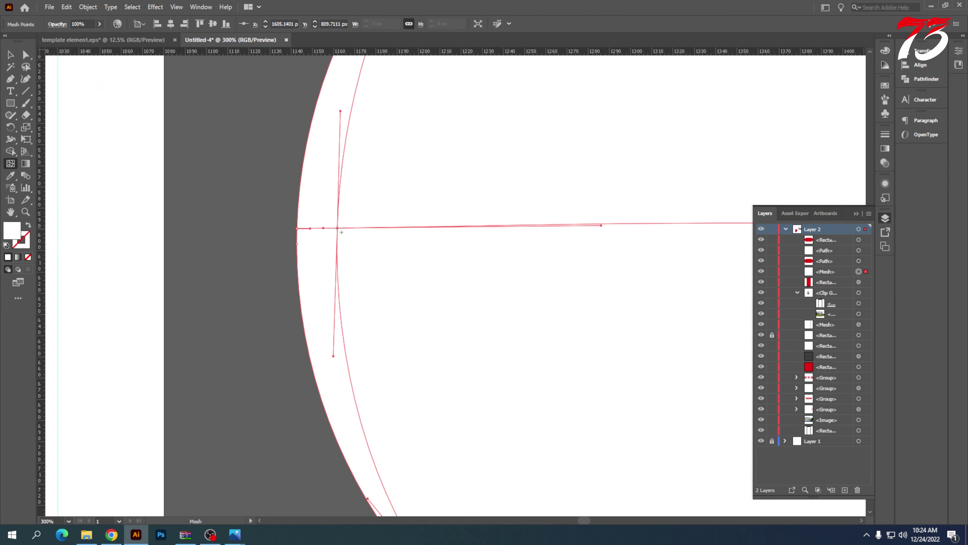
left_click(370, 229)
scroll(327, 237, "down", 5)
scroll(334, 239, "up", 3)
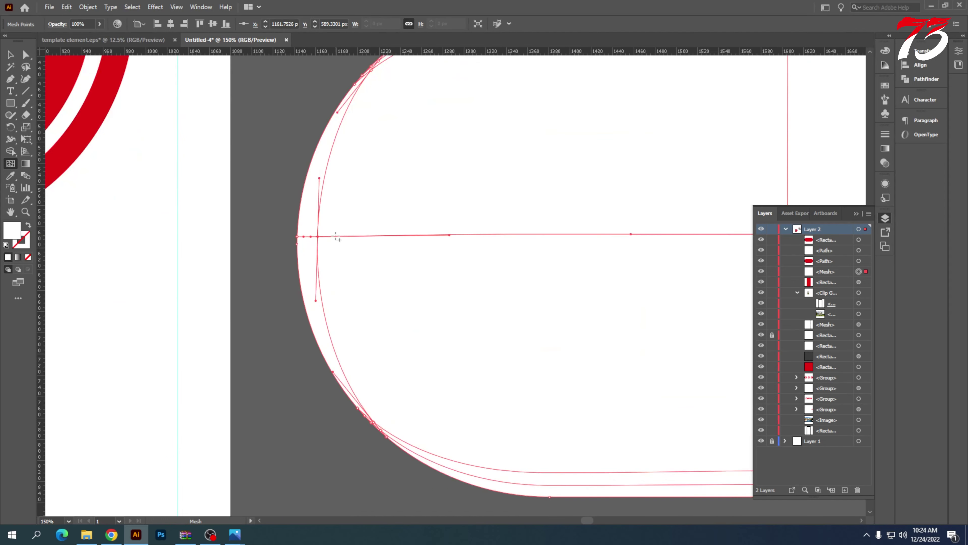
left_click(343, 236)
scroll(342, 237, "down", 4)
scroll(381, 216, "up", 4)
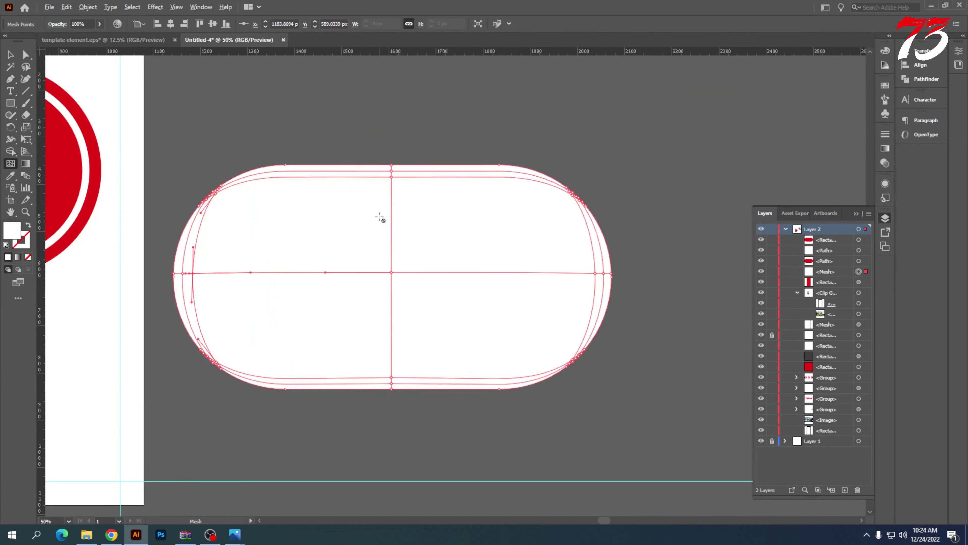
- Colour the mesh point at the middle of the pill's outer upper mesh line black, at about X 1605 px, Y 372 px
left_click(400, 152)
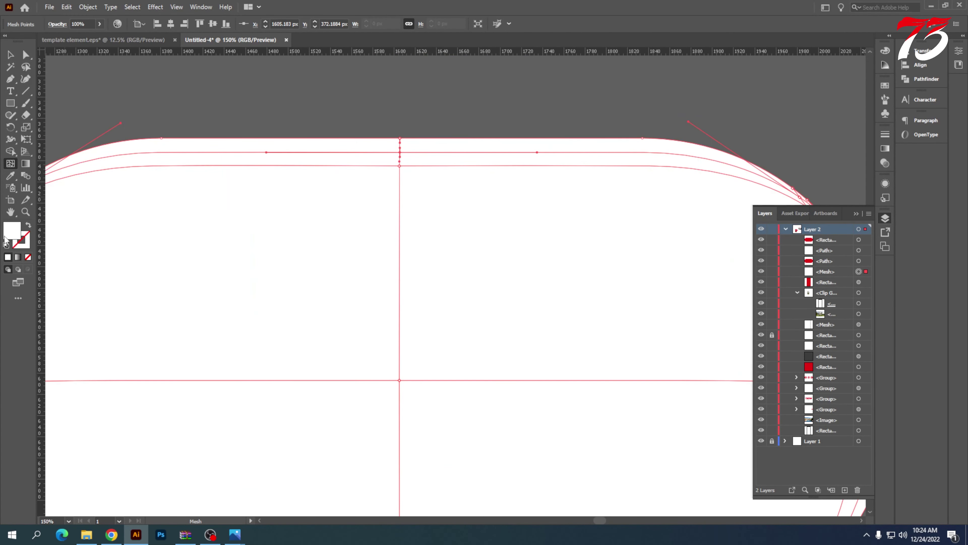
double_click(11, 230)
left_click(590, 203)
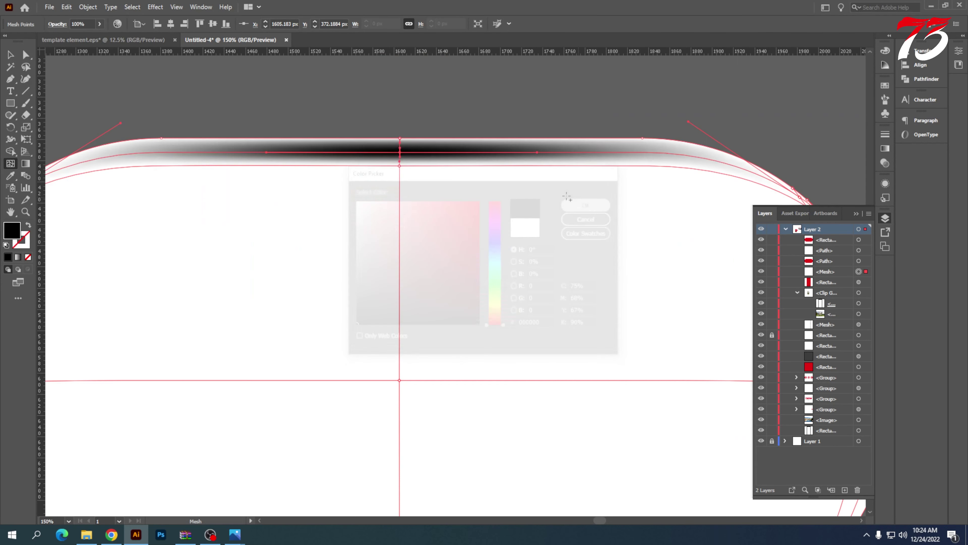
- Colour the upper-right corner's mesh point at about X 1982 px, Y 414 px black (000000)
scroll(367, 184, "down", 4)
scroll(568, 187, "up", 4)
scroll(568, 187, "up", 4)
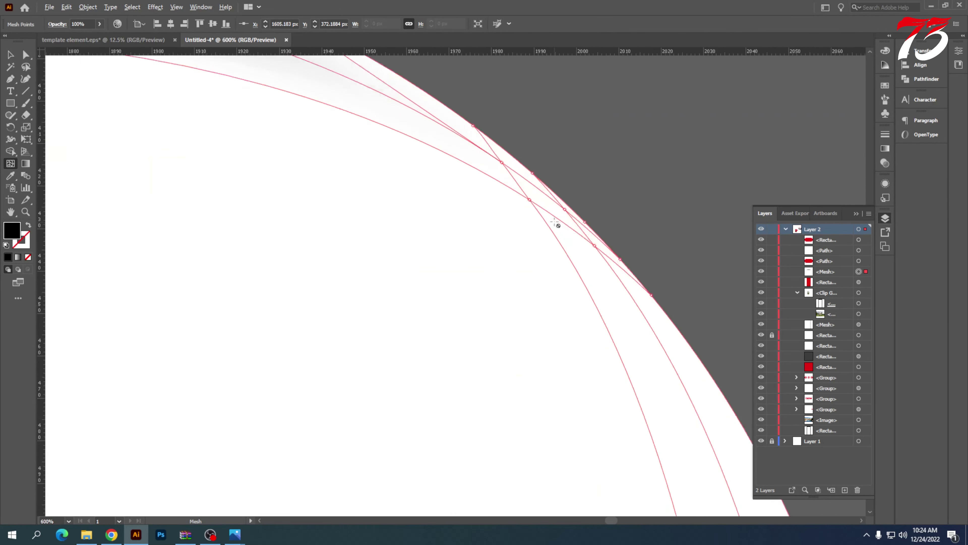
left_click(502, 162)
double_click(11, 231)
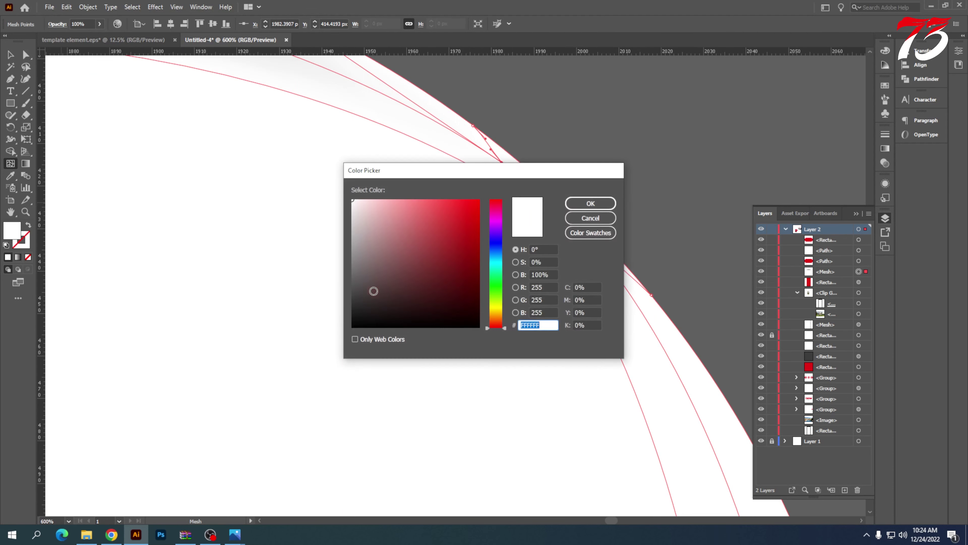
type("000000")
left_click(591, 203)
- Colour the upper-right corner's lower mesh crossing at about X 2004 px, Y 434 px black
scroll(581, 220, "up", 3)
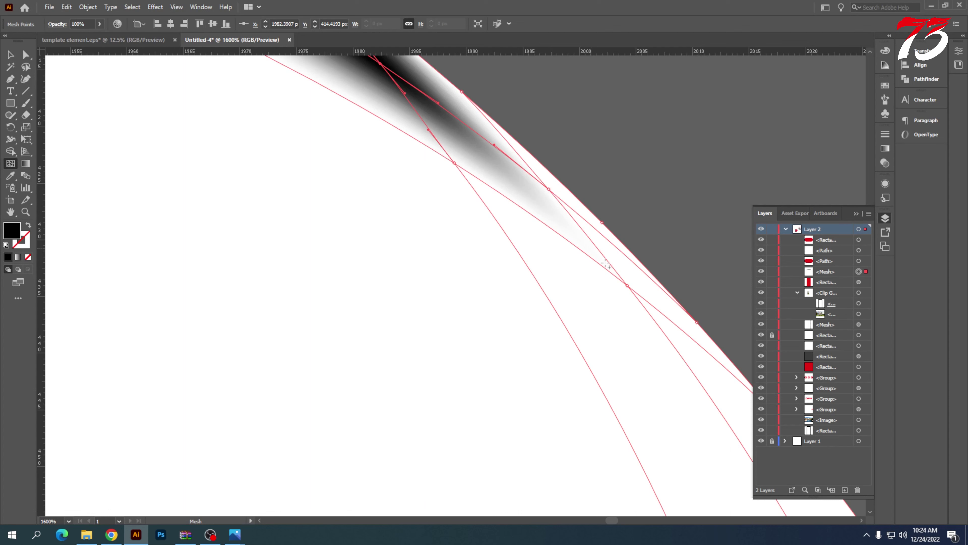
left_click(627, 287)
key("ctrl+z")
left_click(627, 285)
double_click(6, 236)
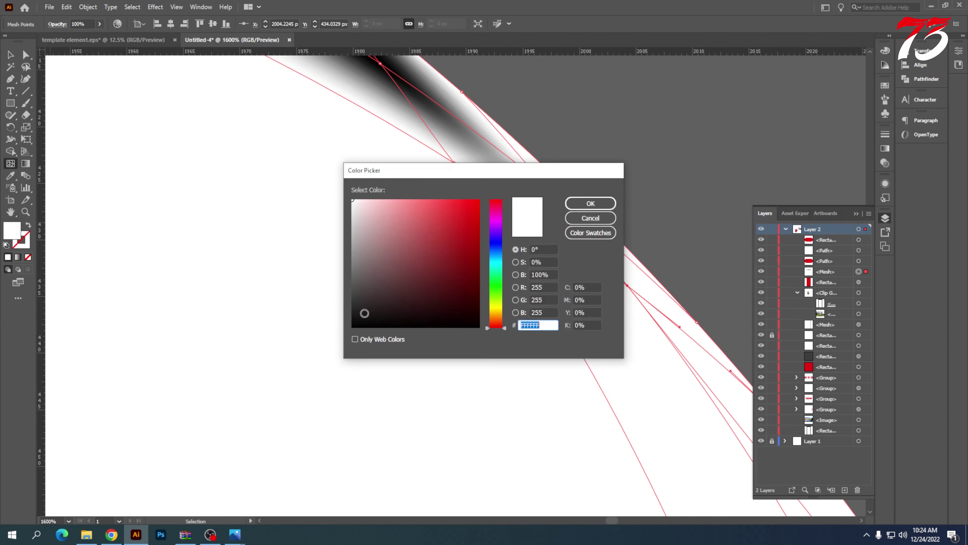
left_click(364, 323)
left_click(590, 203)
- Colour the outer mesh point halfway down the pill's right end, at about X 2055 px, Y 589 px, black (000000)
scroll(412, 231, "up", 1)
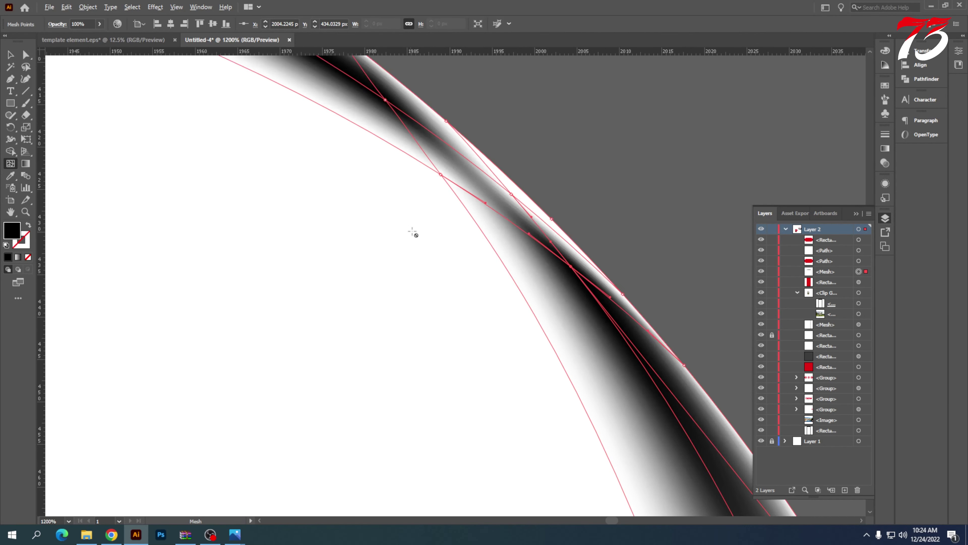
scroll(502, 196, "up", 1)
left_click(502, 196)
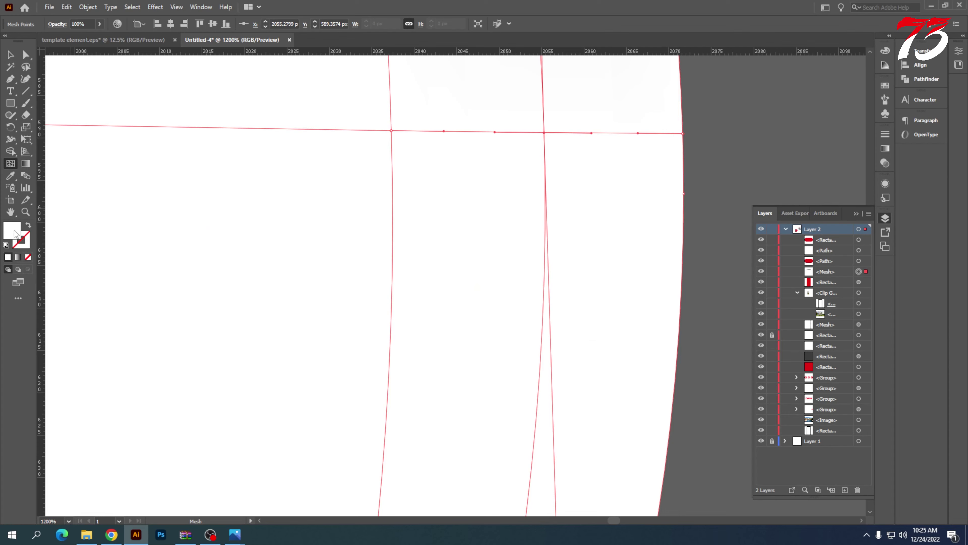
double_click(12, 230)
left_click_drag(357, 324, 335, 331)
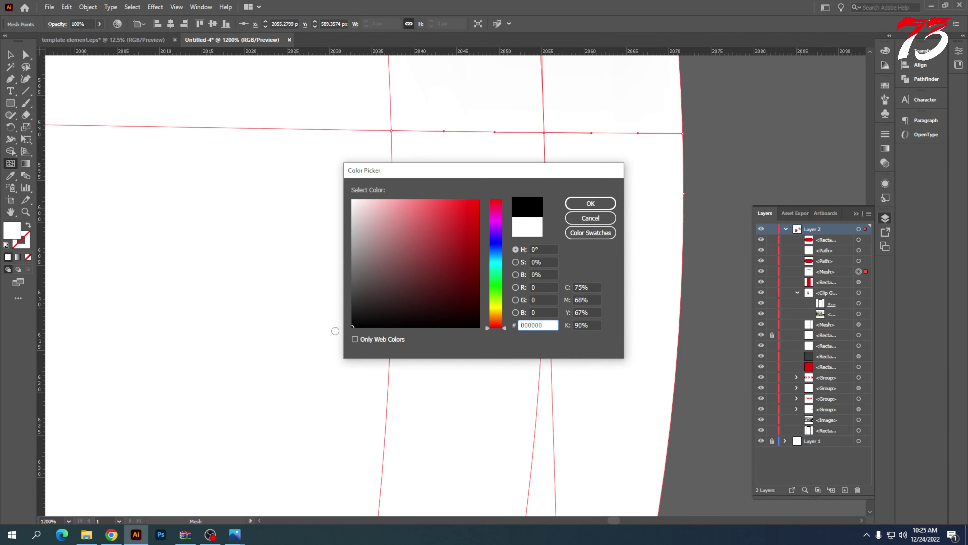
left_click(590, 203)
- Colour the lower-right corner's upper mesh crossing at about X 2003 px, Y 761 px black
scroll(557, 162, "down", 3)
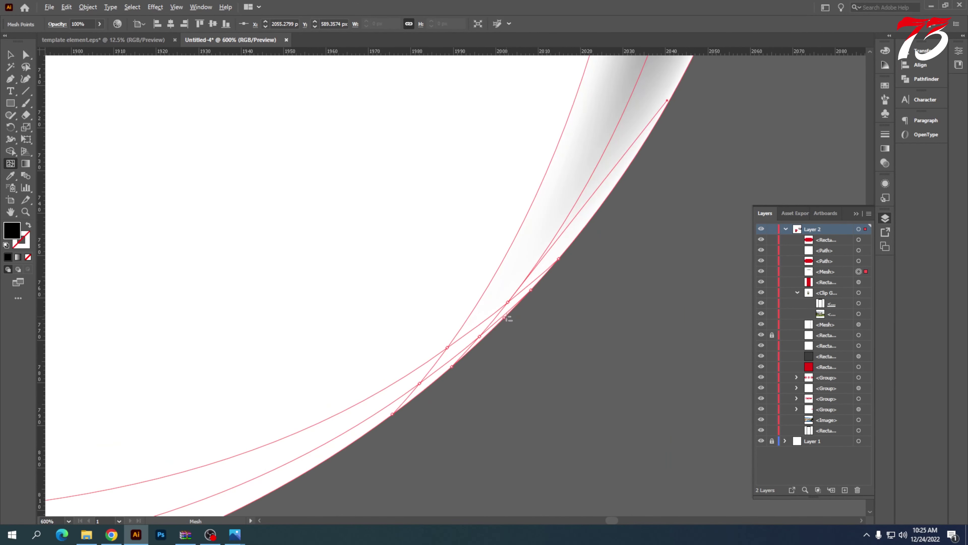
scroll(510, 313, "up", 3)
left_click(500, 275)
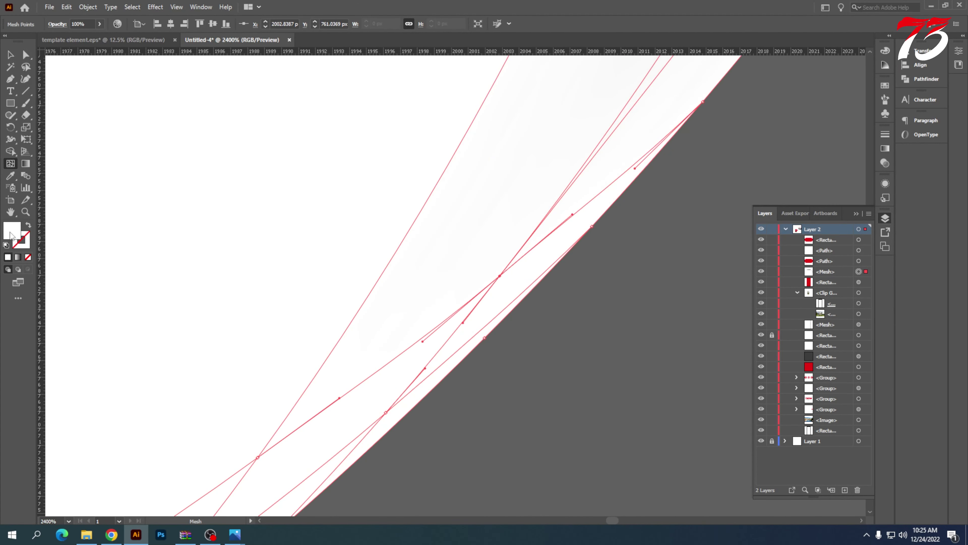
double_click(19, 233)
left_click_drag(393, 315, 344, 327)
left_click(590, 204)
- Colour the lower-right corner's lower mesh crossing at about X 1982 px, Y 780 px black
scroll(561, 237, "down", 3)
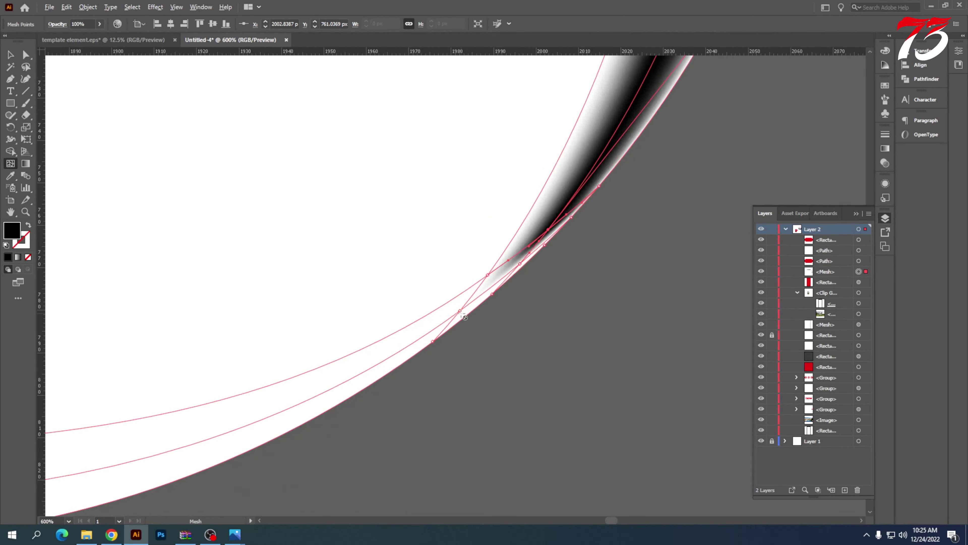
scroll(464, 316, "up", 5)
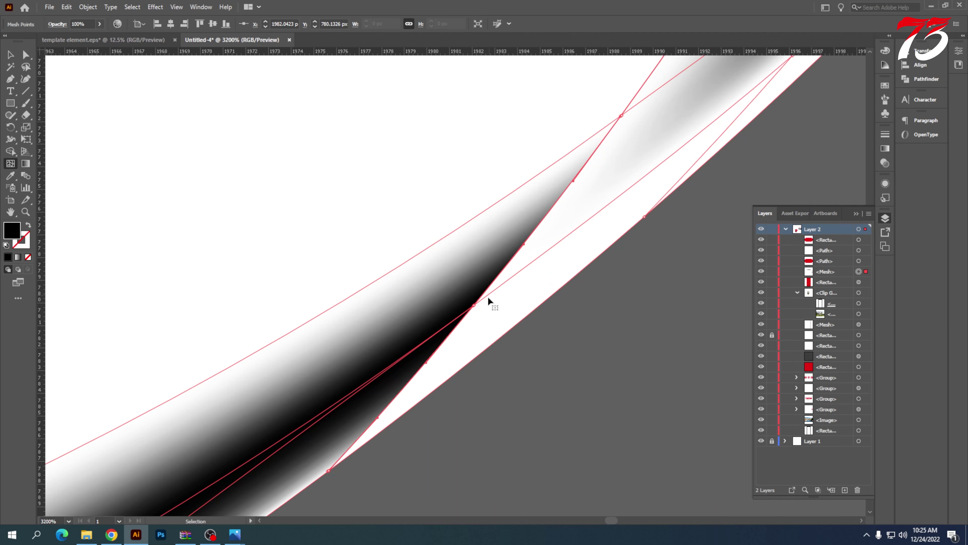
left_click(473, 304)
double_click(12, 230)
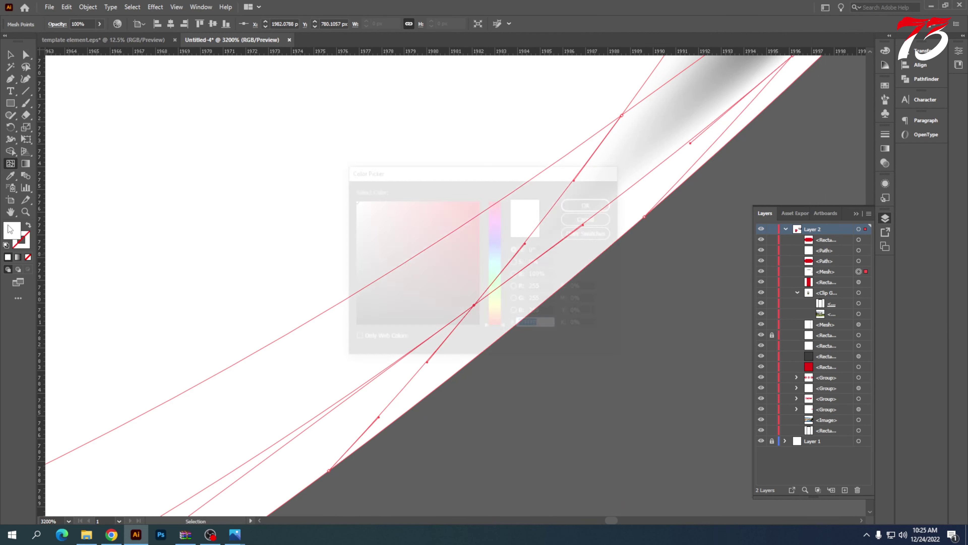
left_click(352, 326)
left_click(590, 203)
- Colour the mesh point between the two black lower-right corner points, at about X 1996 px, Y 769 px, near-black (0A0A0A)
scroll(617, 206, "down", 3)
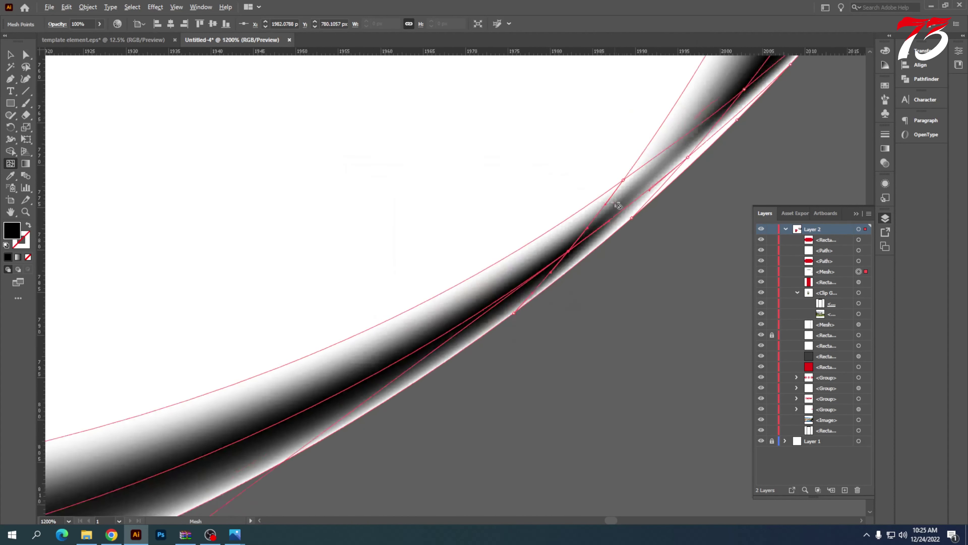
scroll(733, 157, "up", 4)
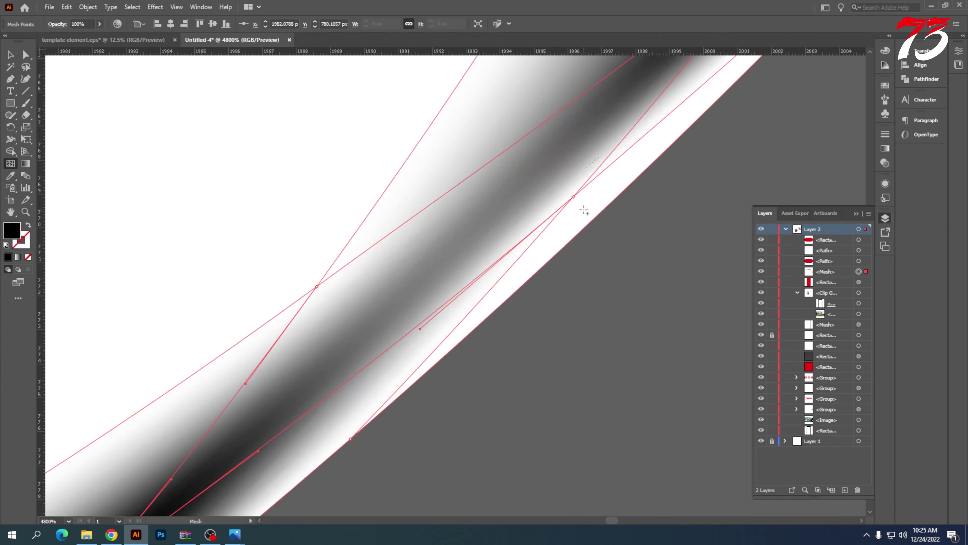
left_click(575, 197)
key("ctrl+z")
left_click(573, 197)
double_click(10, 231)
left_click(352, 323)
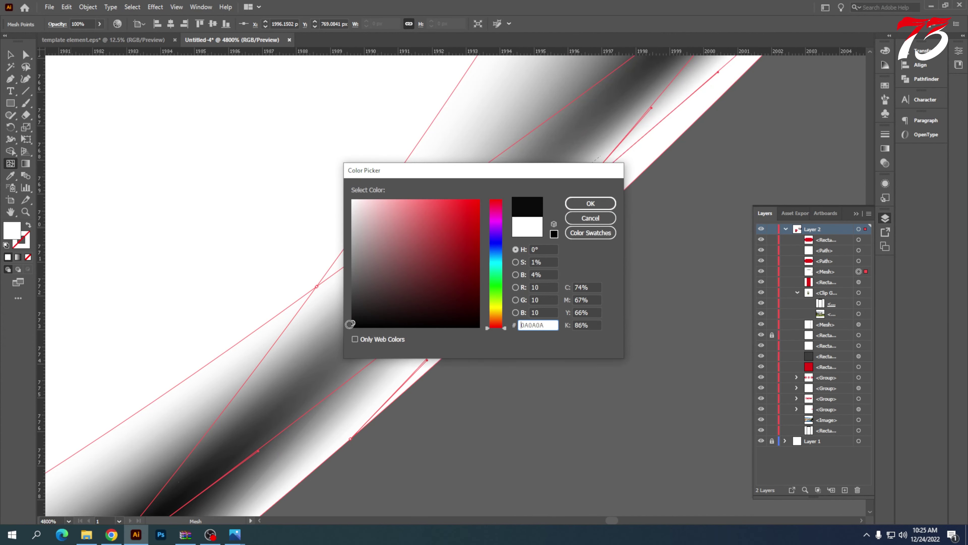
left_click(591, 203)
- Colour the mesh point at the middle of the pill's outer lower mesh line, at about X 1605 px, Y 823 px, black (000000)
scroll(572, 211, "down", 8)
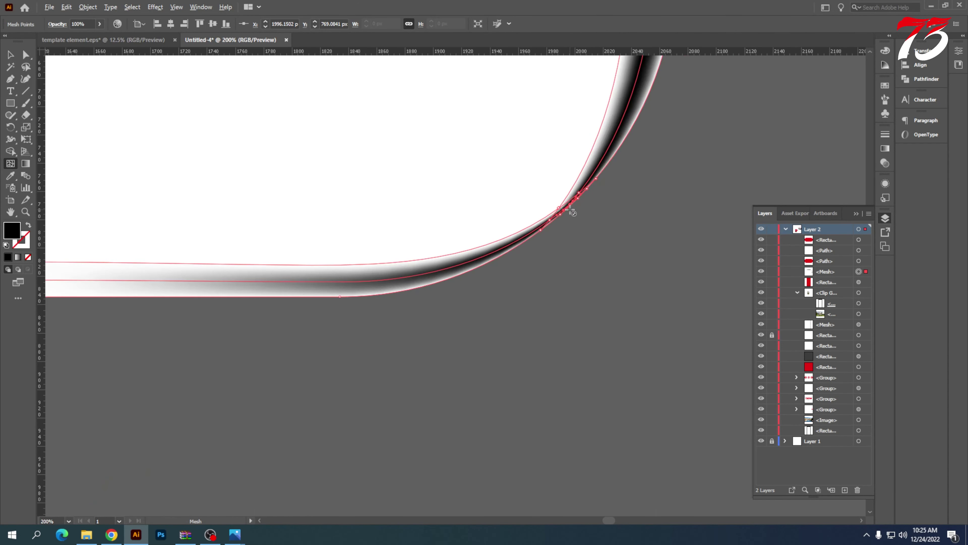
scroll(379, 209, "down", 2)
scroll(378, 168, "up", 5)
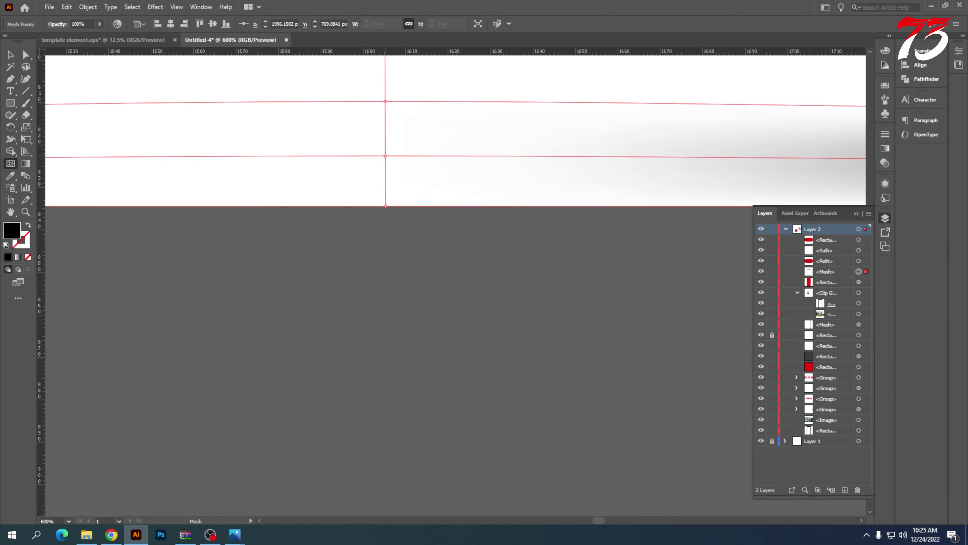
left_click(385, 156)
double_click(12, 230)
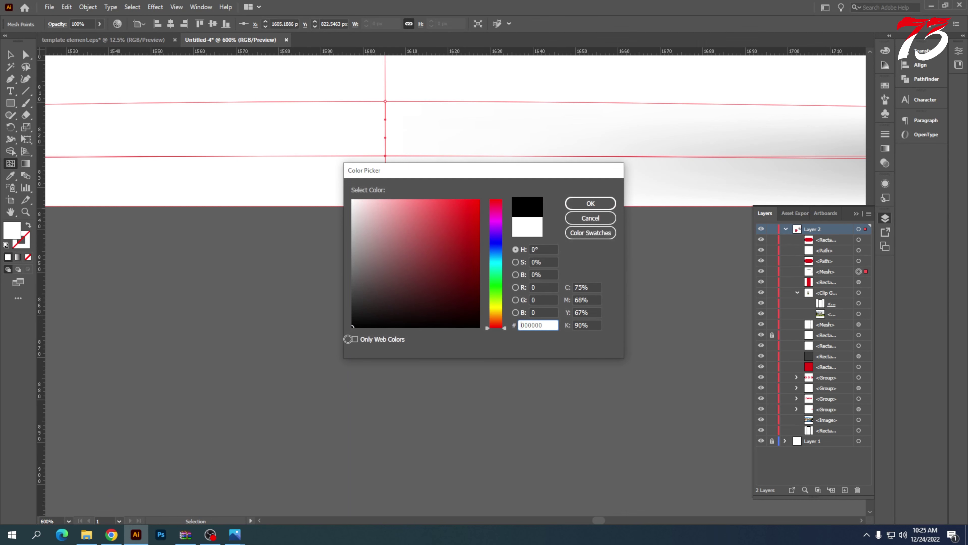
left_click(591, 203)
- Colour the lower-left corner's lower mesh crossing at about X 1239 px, Y 785 px black (000000)
scroll(596, 203, "down", 4)
scroll(393, 179, "up", 3)
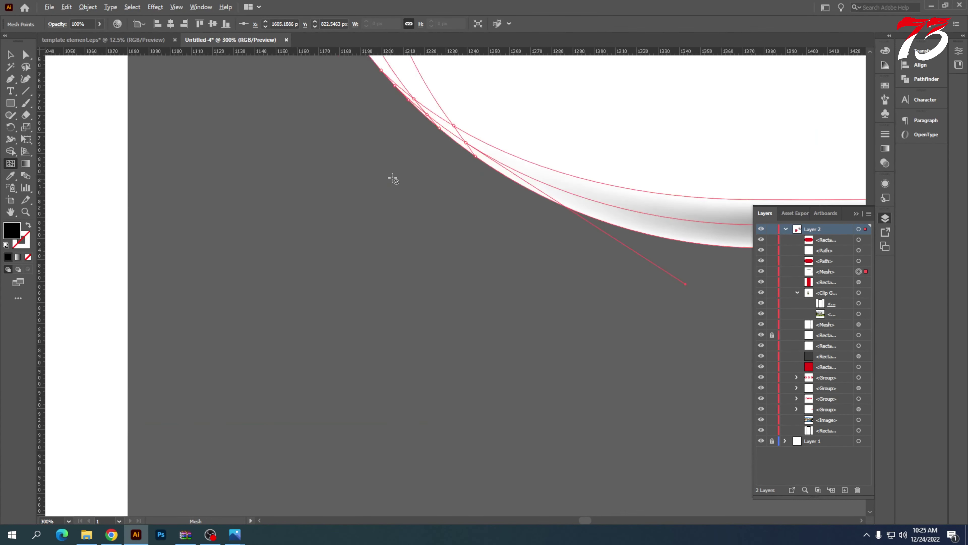
scroll(478, 123, "up", 4)
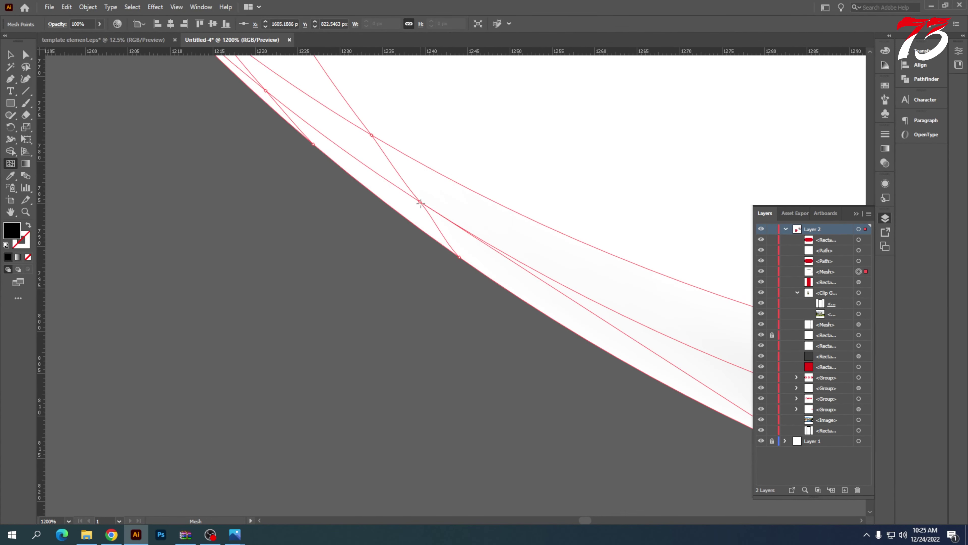
left_click(420, 203)
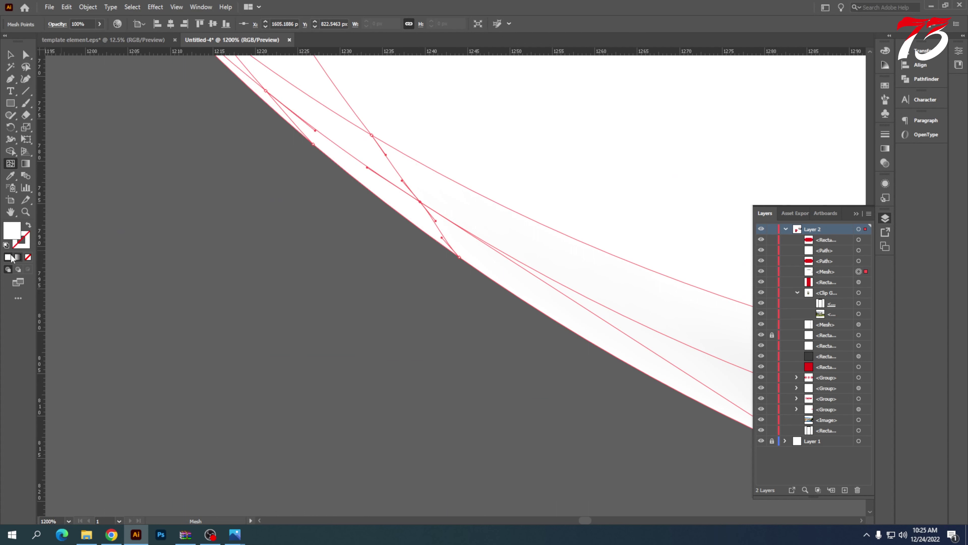
double_click(12, 231)
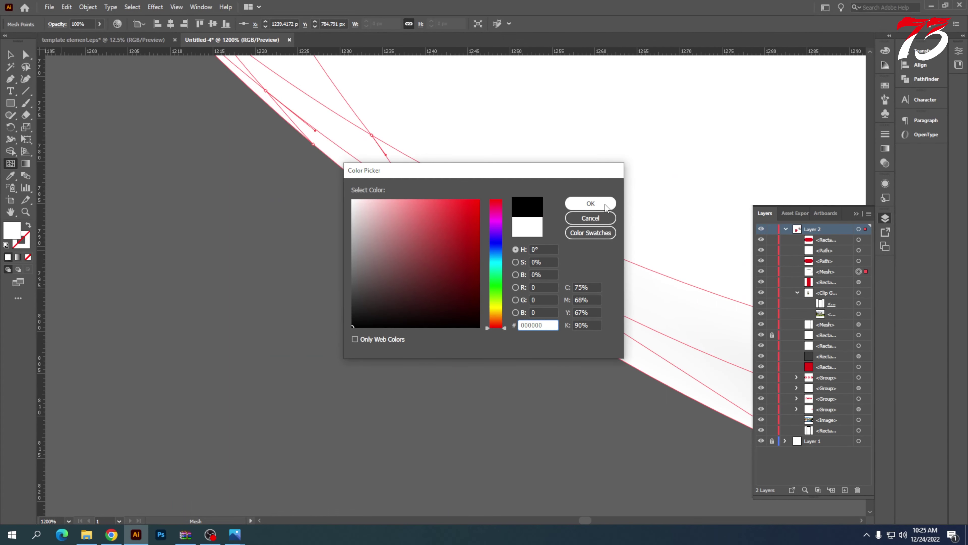
left_click(590, 204)
scroll(275, 152, "up", 5)
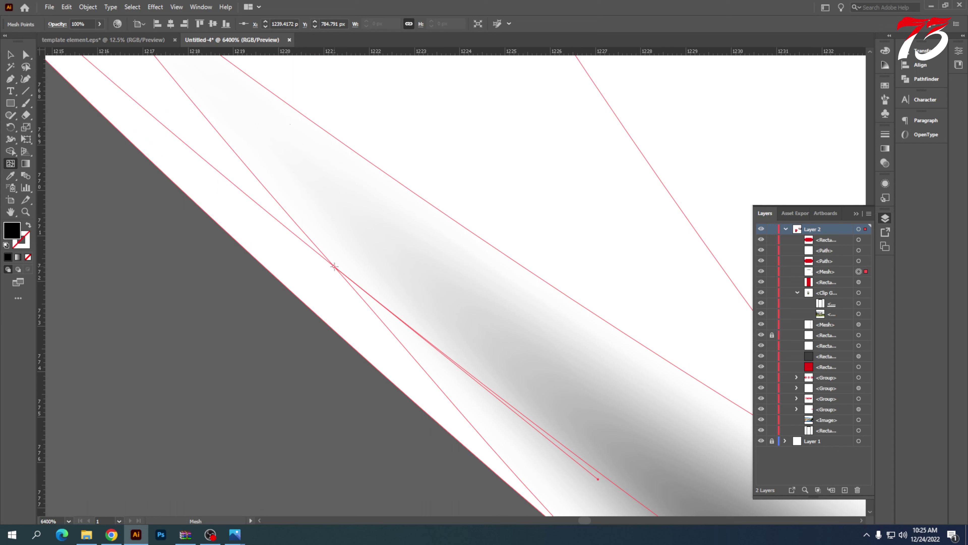
- Colour the lower-left corner mesh point at about X 1221 px, Y 772 px black
left_click(335, 266)
double_click(11, 231)
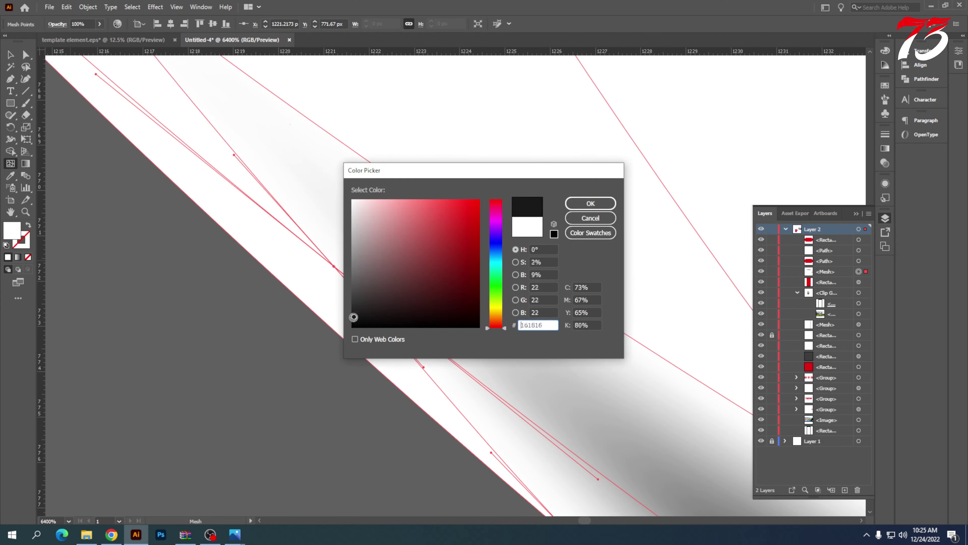
left_click(590, 203)
scroll(360, 253, "down", 3)
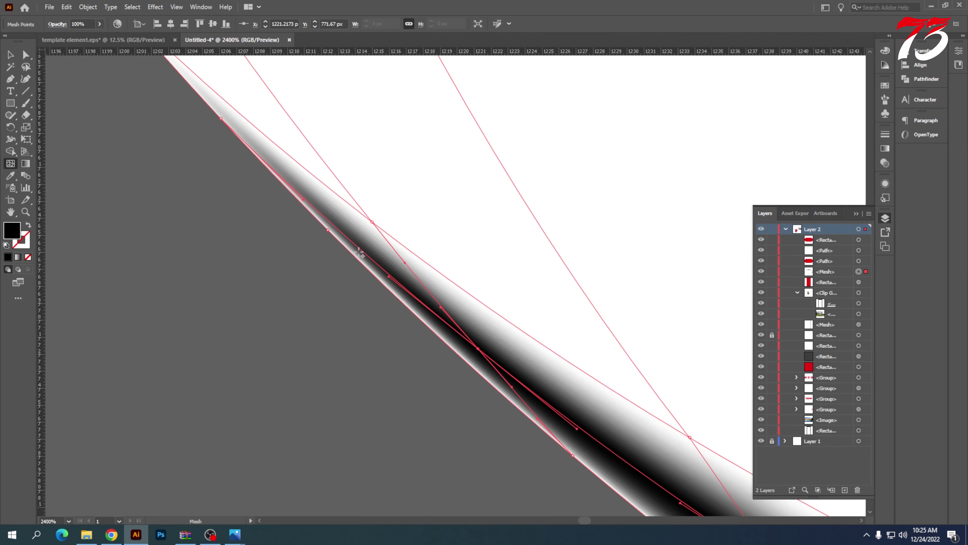
scroll(453, 278, "down", 1)
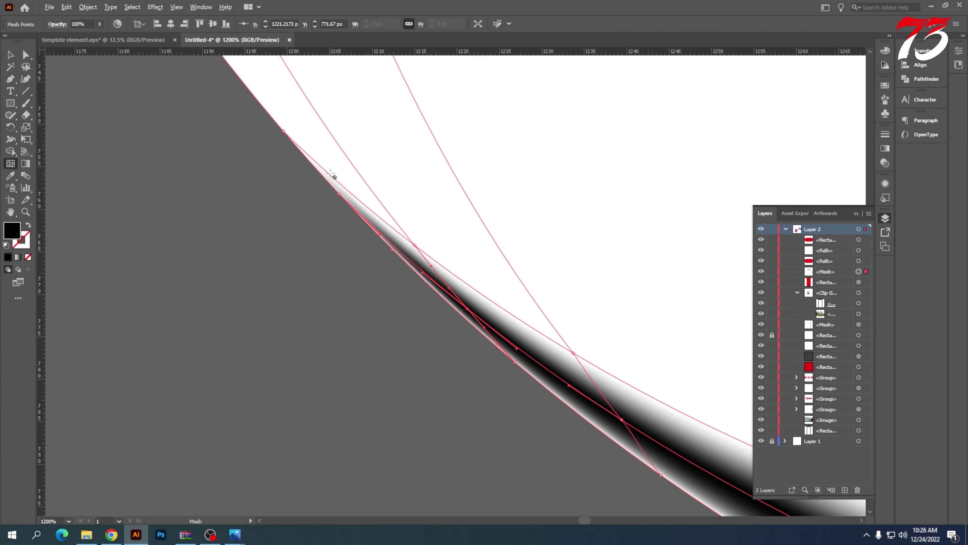
- Colour the lower-left corner's neighbouring inner mesh crossing, at about X 1215 px, Y 764 px, black
scroll(424, 253, "up", 3)
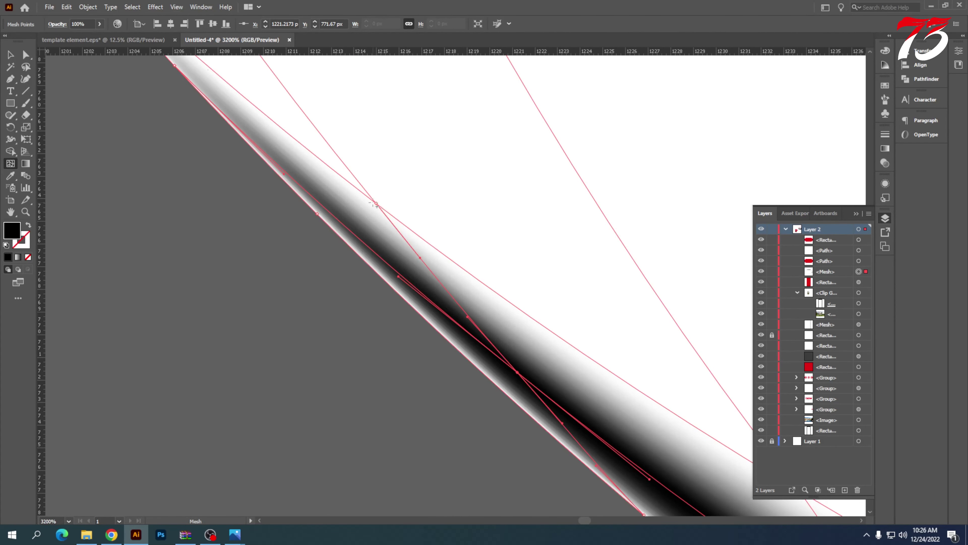
left_click(376, 204)
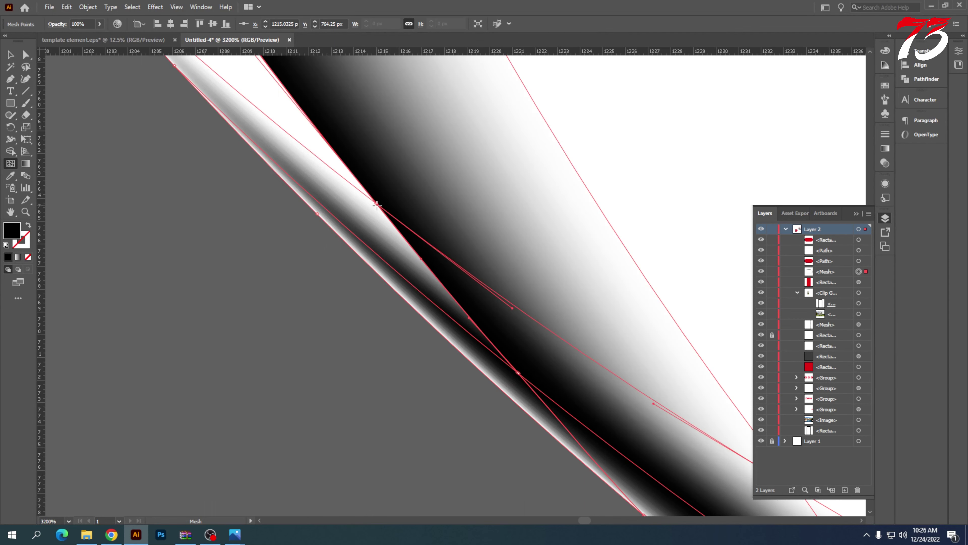
left_click(376, 204)
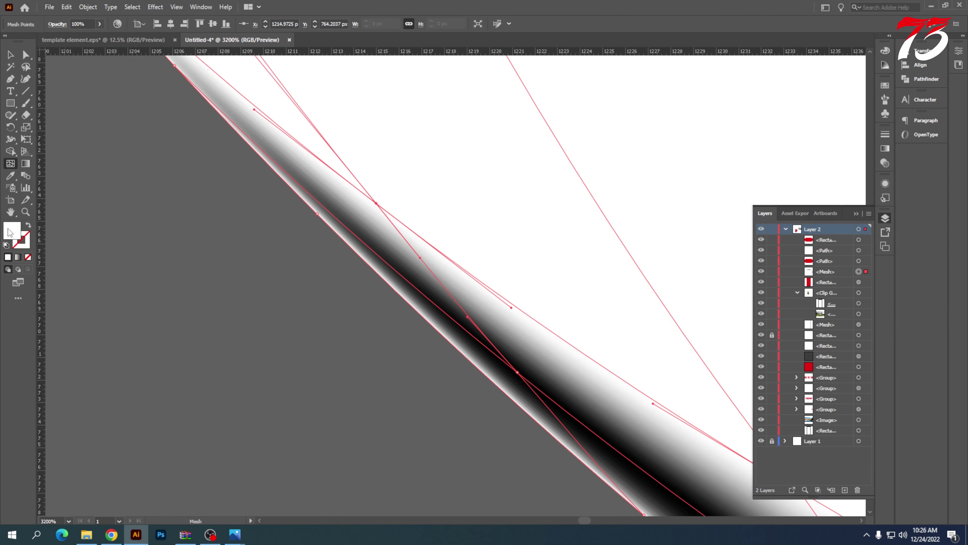
double_click(12, 232)
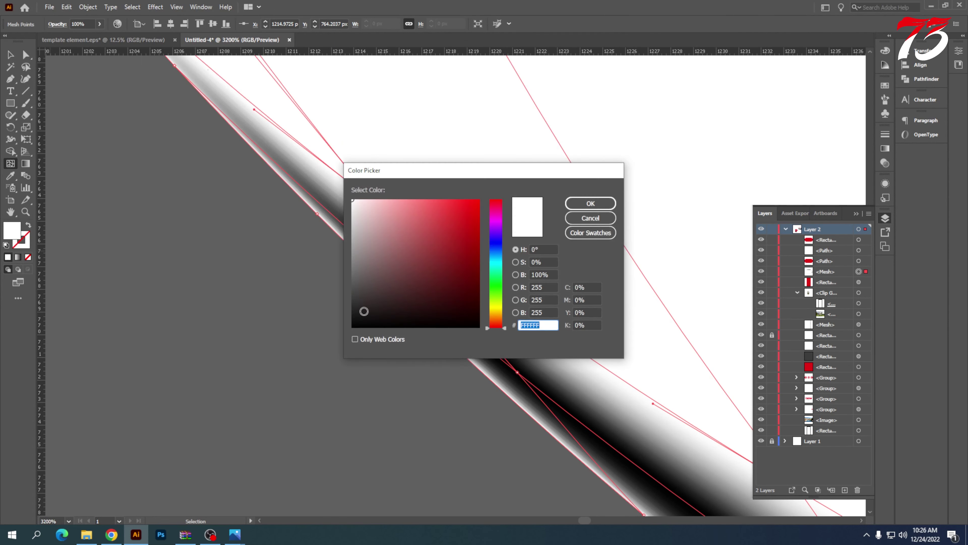
left_click_drag(363, 310, 335, 332)
left_click(590, 204)
scroll(515, 257, "down", 3)
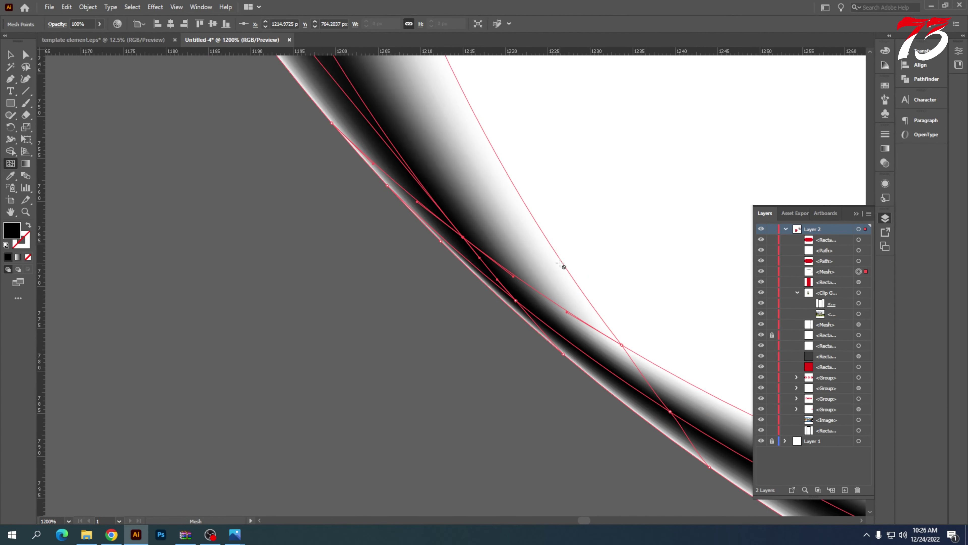
- Colour the mesh point at the middle of the pill's outer left mesh line, at about X 1162 px, Y 589 px, black
scroll(559, 263, "down", 1)
scroll(492, 232, "up", 5)
scroll(472, 281, "down", 4)
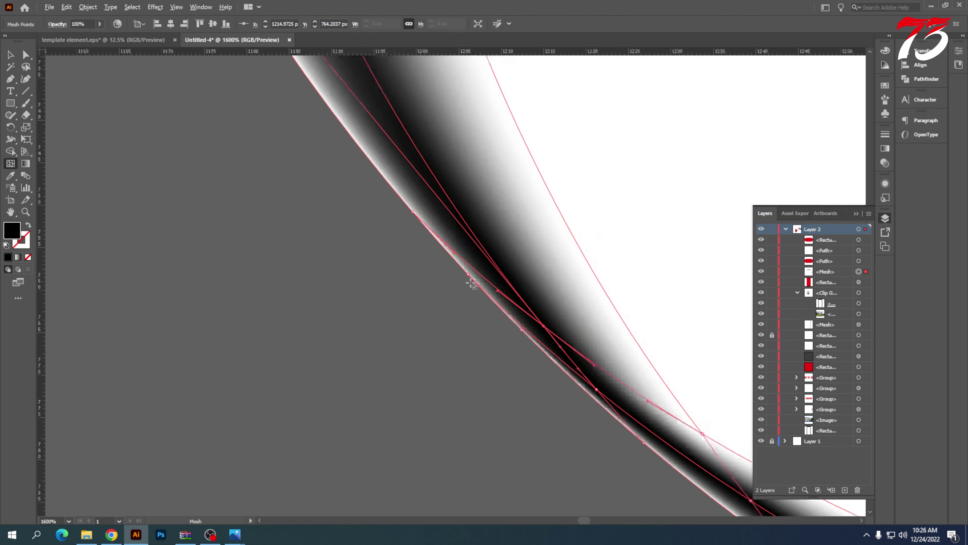
key("ctrl+minus")
key("ctrl+minus")
key("ctrl+minus")
key("ctrl+minus")
key("ctrl+minus")
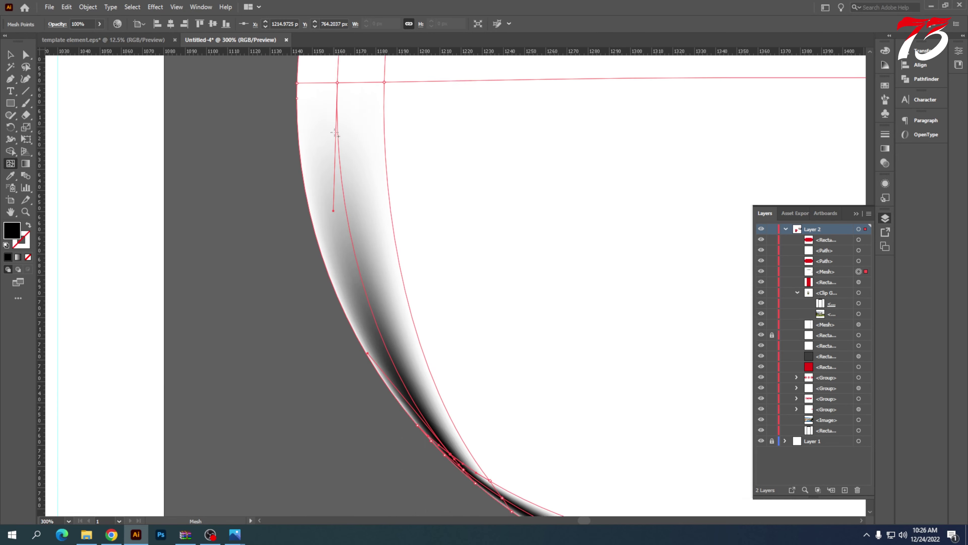
scroll(334, 133, "up", 3)
left_click(337, 154)
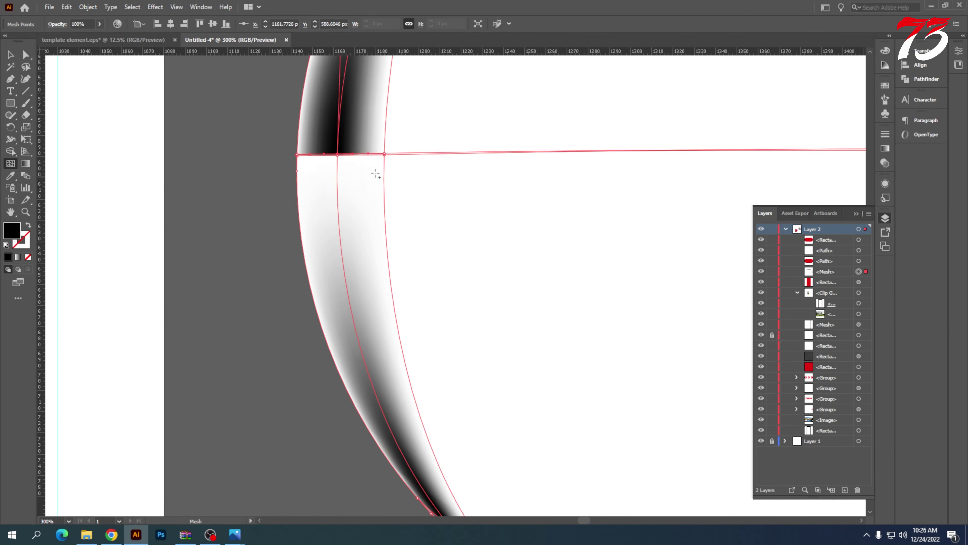
key("ctrl+z")
left_click(338, 156)
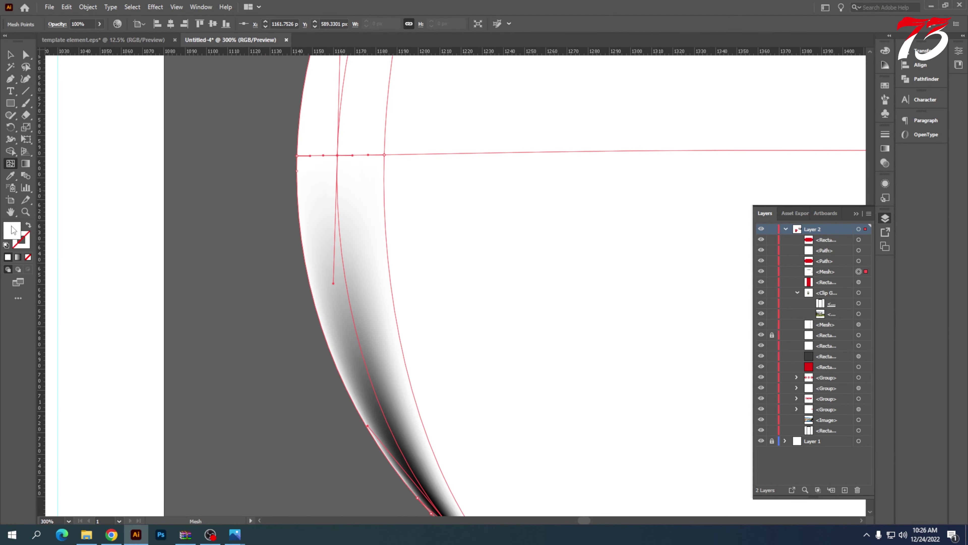
double_click(14, 229)
left_click(352, 326)
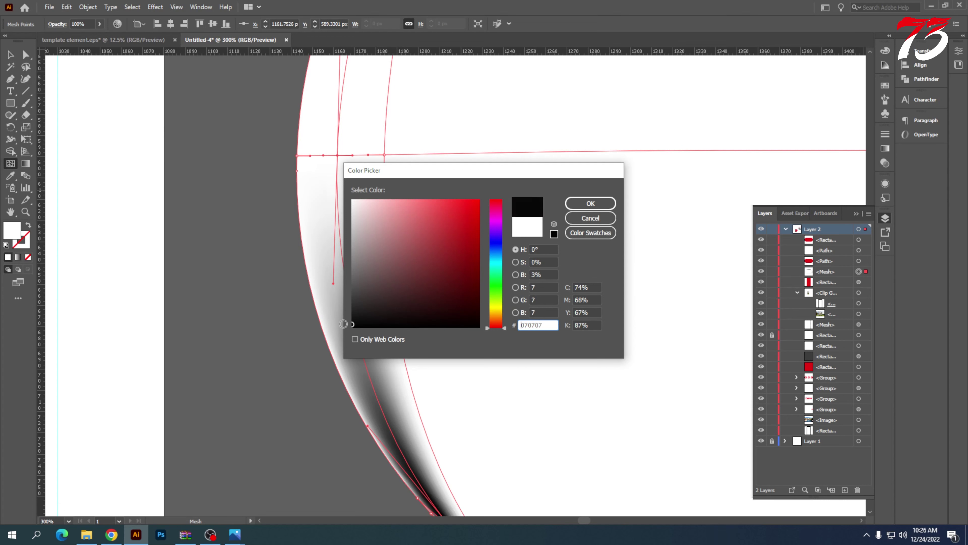
left_click(591, 203)
- Colour the upper-left corner's lower mesh crossing, at about X 1212 px, Y 432 px, black (000000)
scroll(341, 199, "down", 4)
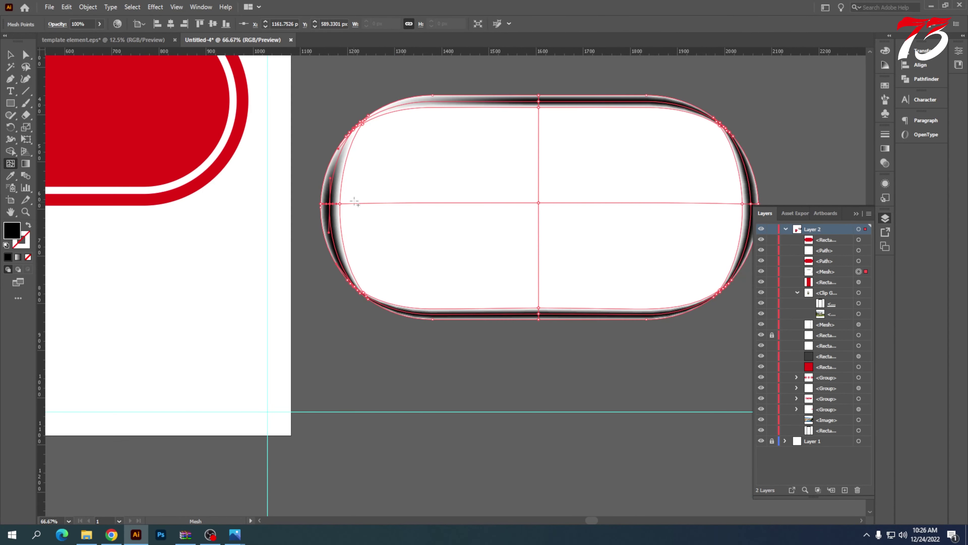
scroll(355, 202, "up", 7)
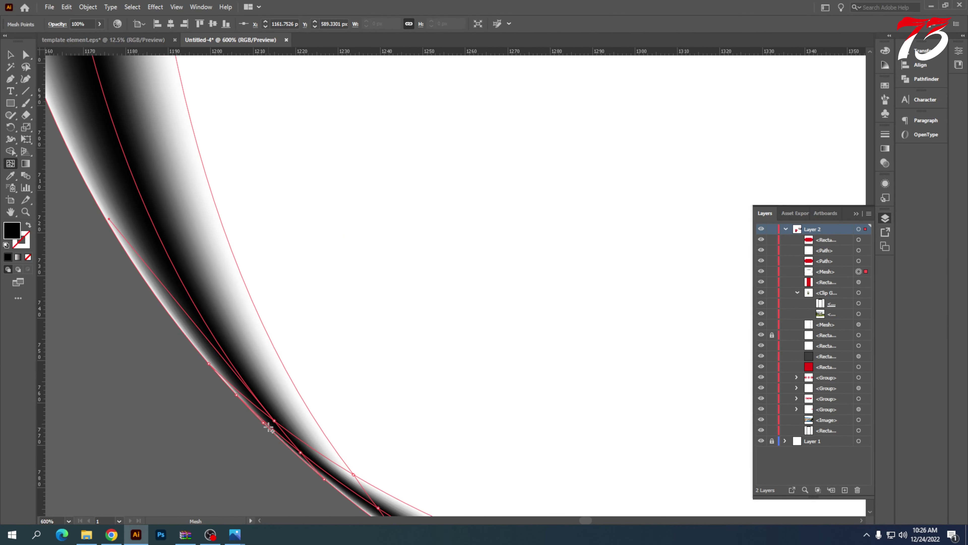
scroll(328, 298, "down", 4)
scroll(322, 190, "up", 6)
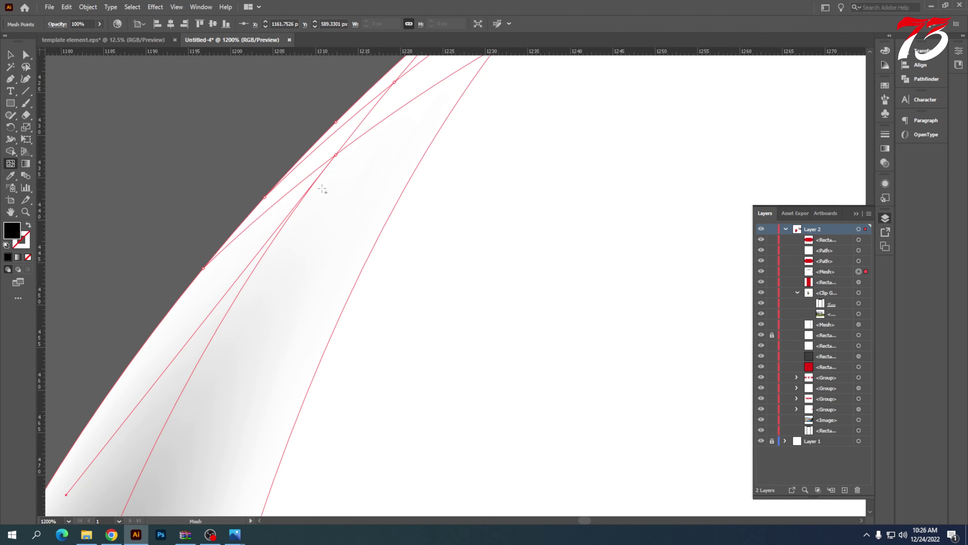
left_click(335, 154)
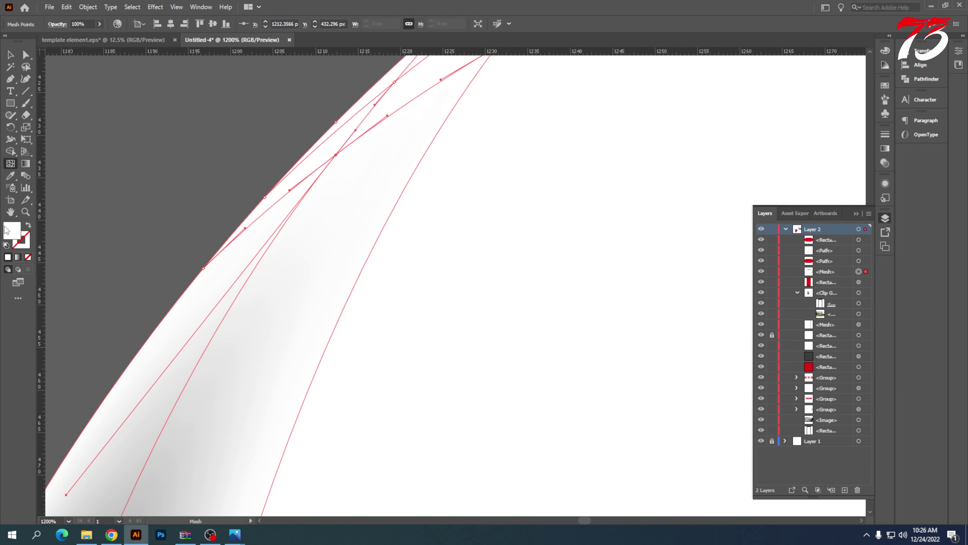
double_click(12, 230)
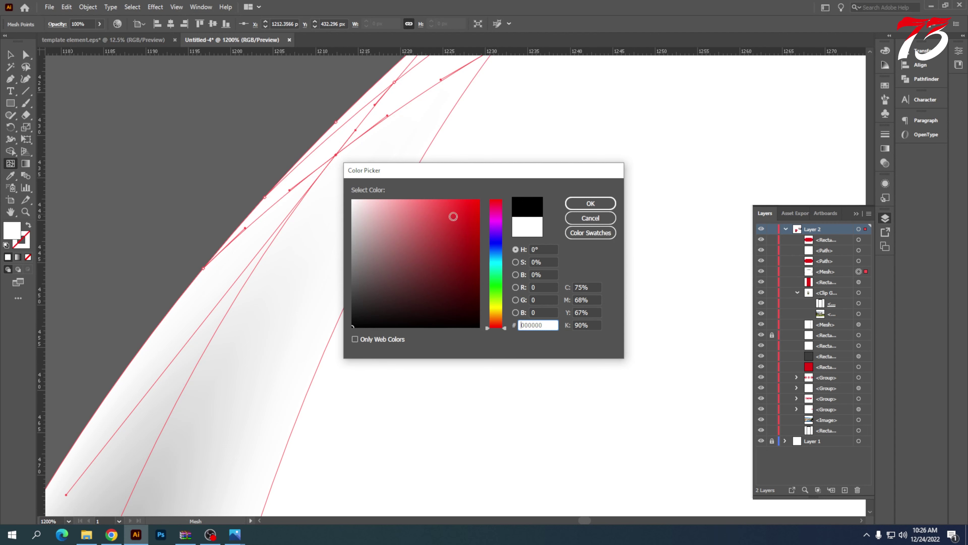
left_click(590, 203)
- Colour the upper-left corner's middle mesh crossing, at about X 1219 px, Y 424 px, black
scroll(321, 236, "down", 1)
scroll(321, 237, "up", 3)
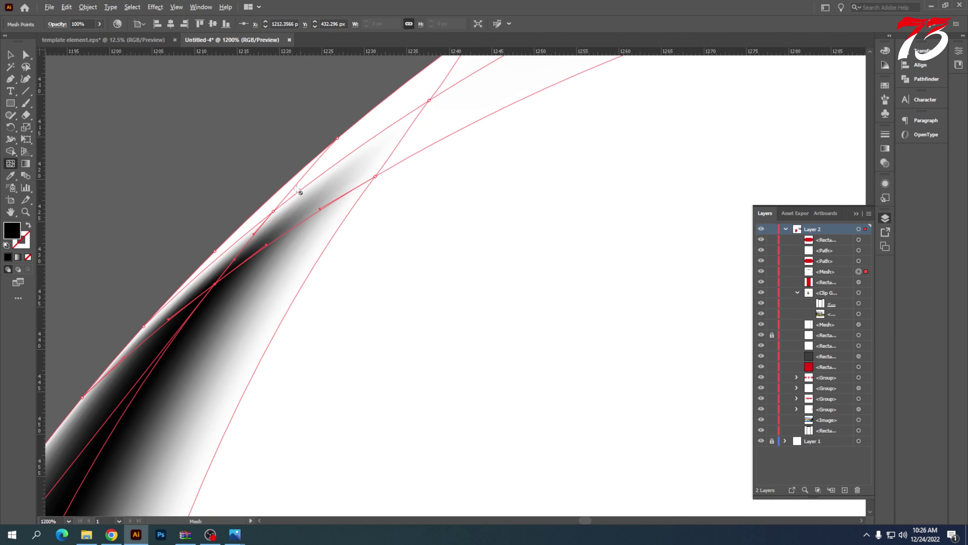
left_click(282, 230)
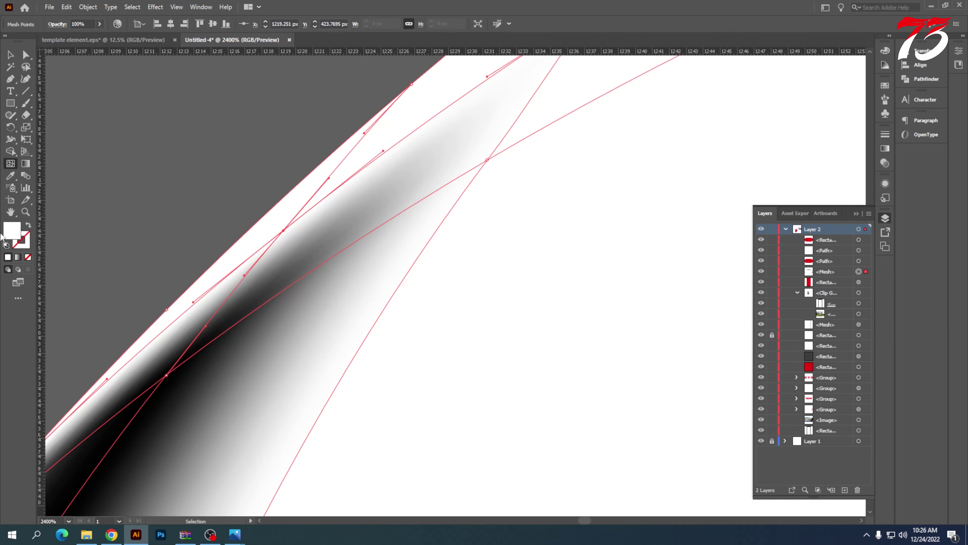
double_click(8, 230)
left_click_drag(373, 296, 335, 329)
left_click(591, 203)
- Colour the upper-left corner's upper mesh crossing, at about X 1238 px, Y 411 px, black (000000)
scroll(512, 119, "up", 2)
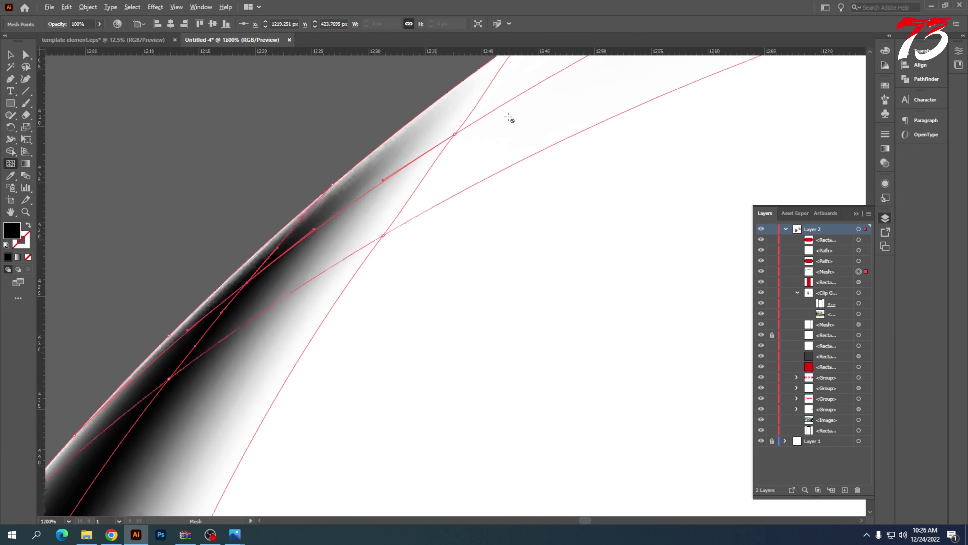
left_click(313, 164)
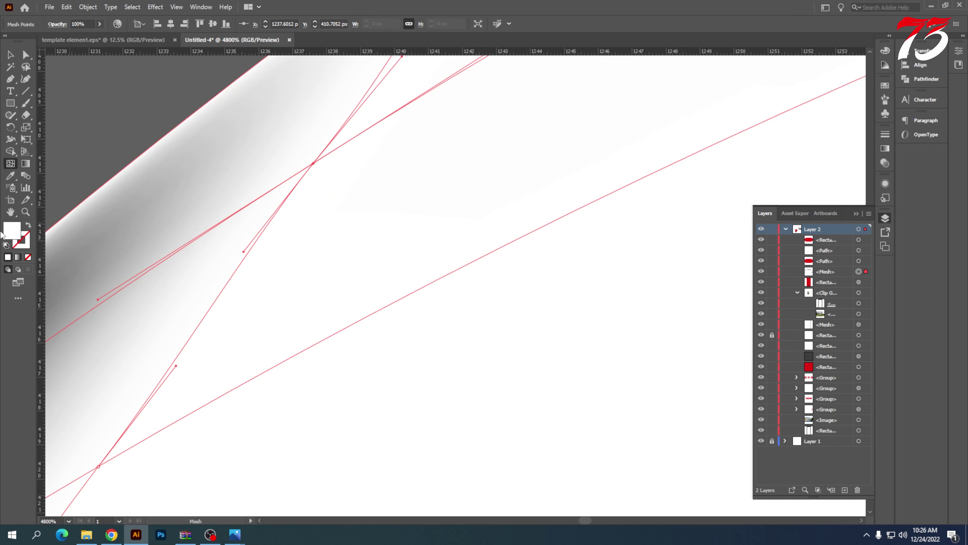
double_click(9, 232)
left_click(353, 326)
left_click(587, 204)
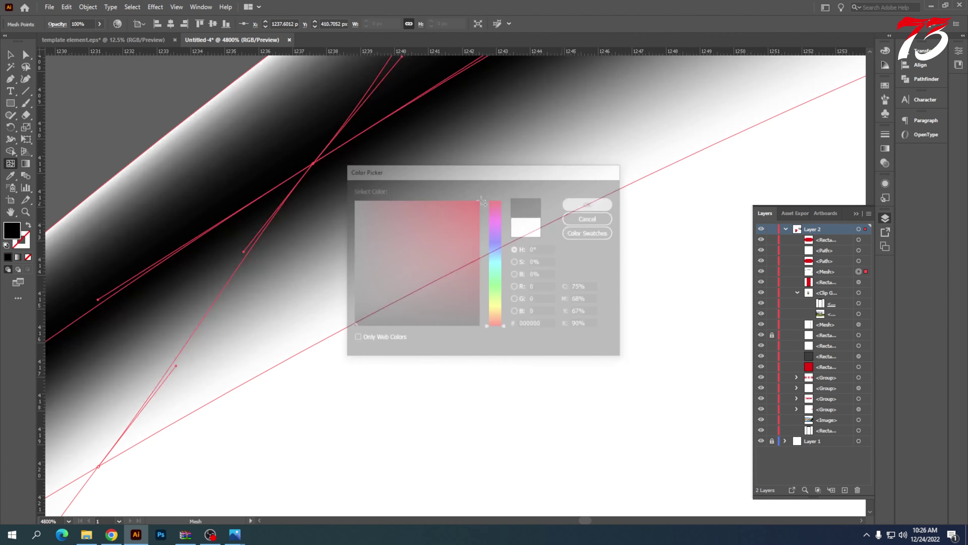
scroll(482, 202, "down", 12)
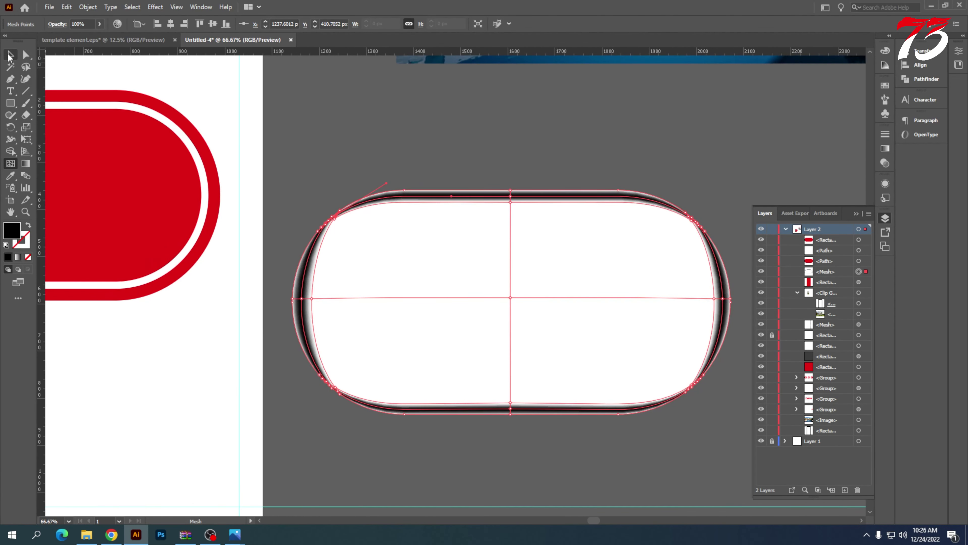
- Set the whole gradient-mesh pill's opacity to 60%
left_click(9, 56)
left_click(525, 129)
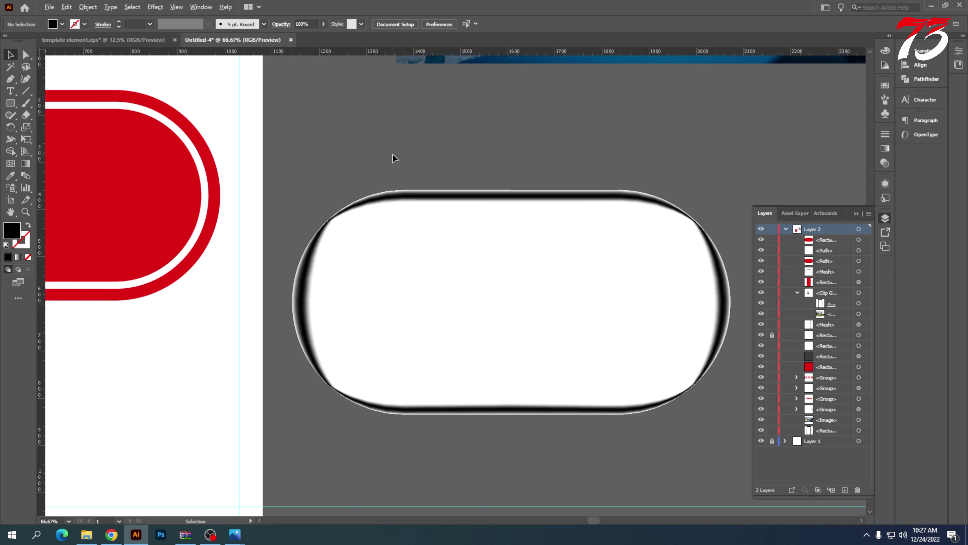
scroll(393, 154, "down", 2)
left_click(453, 283)
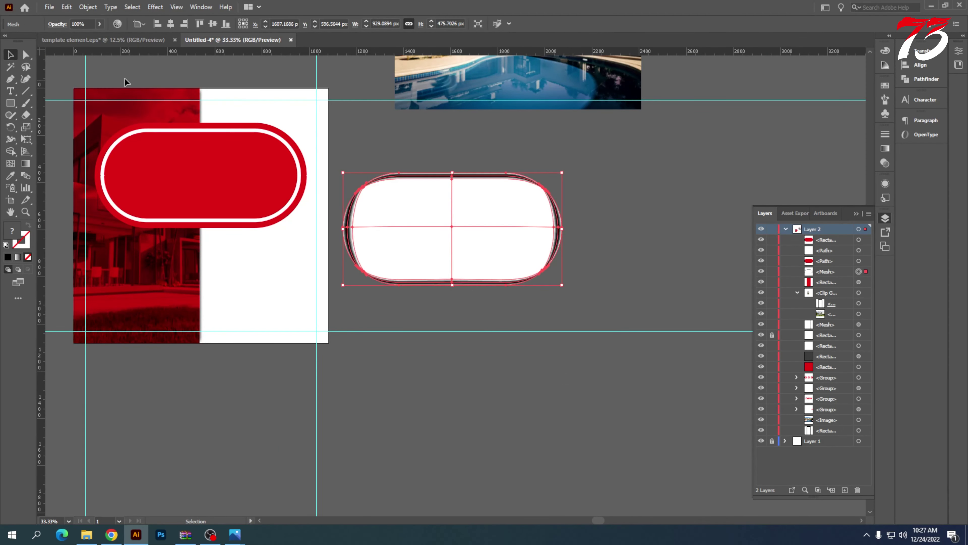
left_click(88, 26)
type("60")
key("Return")
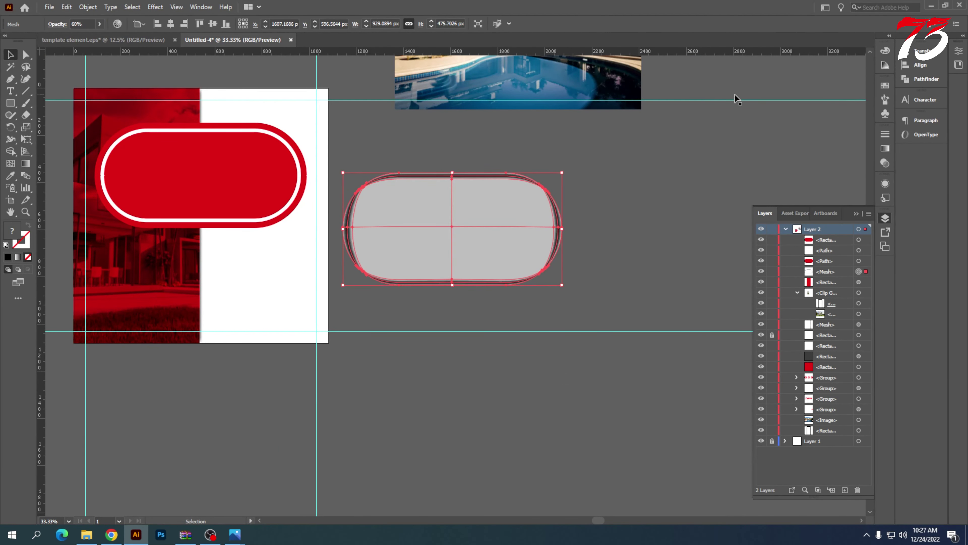
- Set the gradient-mesh pill's blending mode to Multiply
left_click(885, 162)
left_click(783, 146)
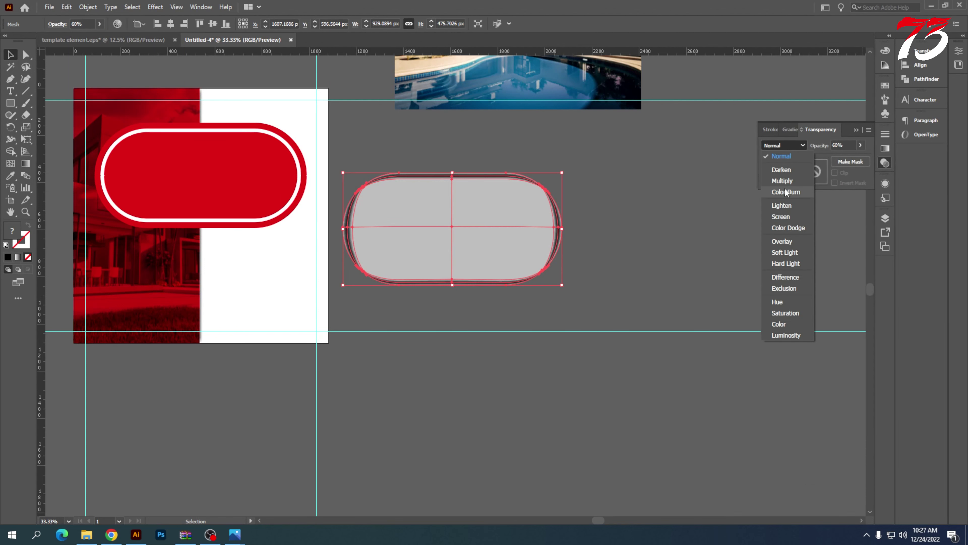
left_click(777, 179)
left_click(652, 219)
scroll(606, 220, "down", 2)
scroll(491, 218, "up", 1)
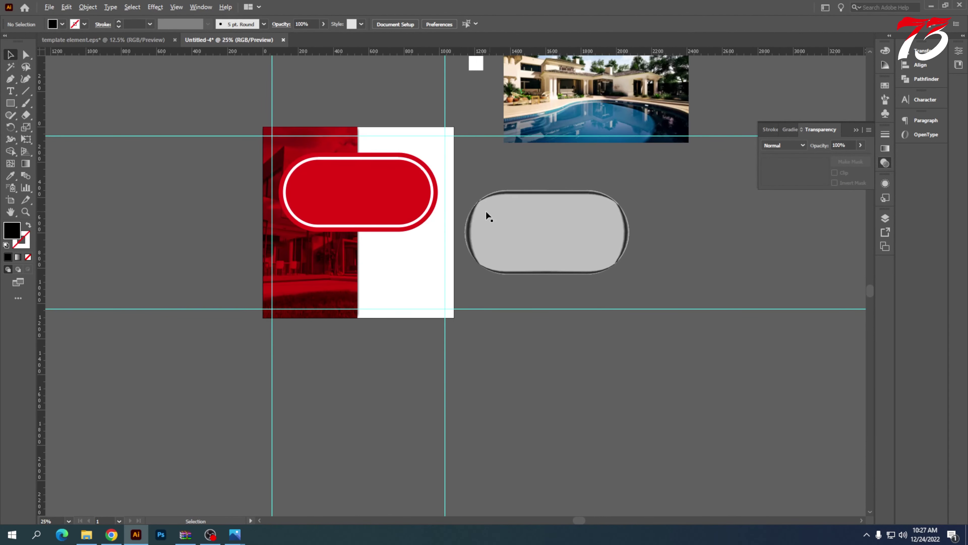
- Lock the red-tinted house panel's artwork and move the mesh pill shadow over the red pill frames on the artboard
left_click(263, 303)
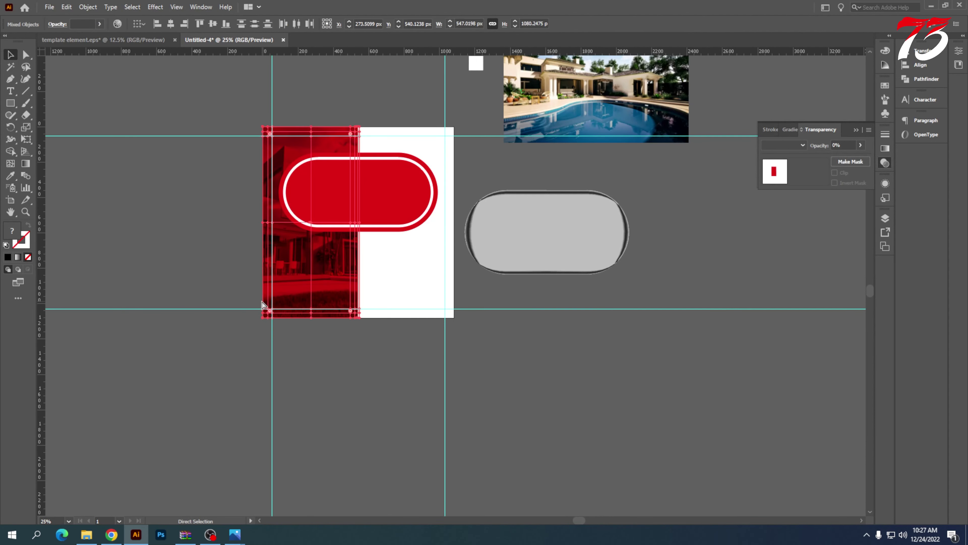
key("ctrl+2")
left_click_drag(554, 248, 400, 220)
scroll(410, 181, "up", 3)
- Align the mesh shadow and the red pill frames to each other's horizontal and vertical centres
left_click_drag(570, 276, 446, 156)
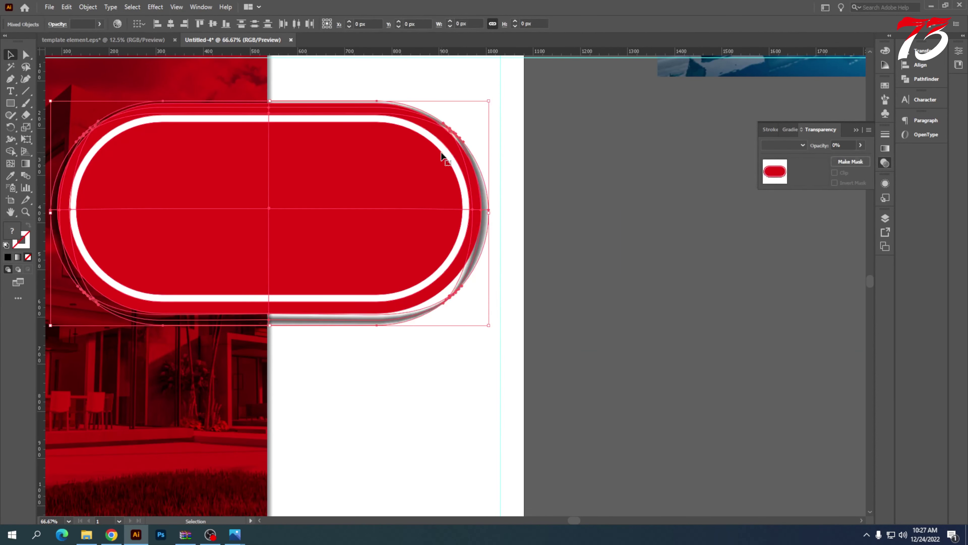
left_click(172, 23)
left_click(212, 24)
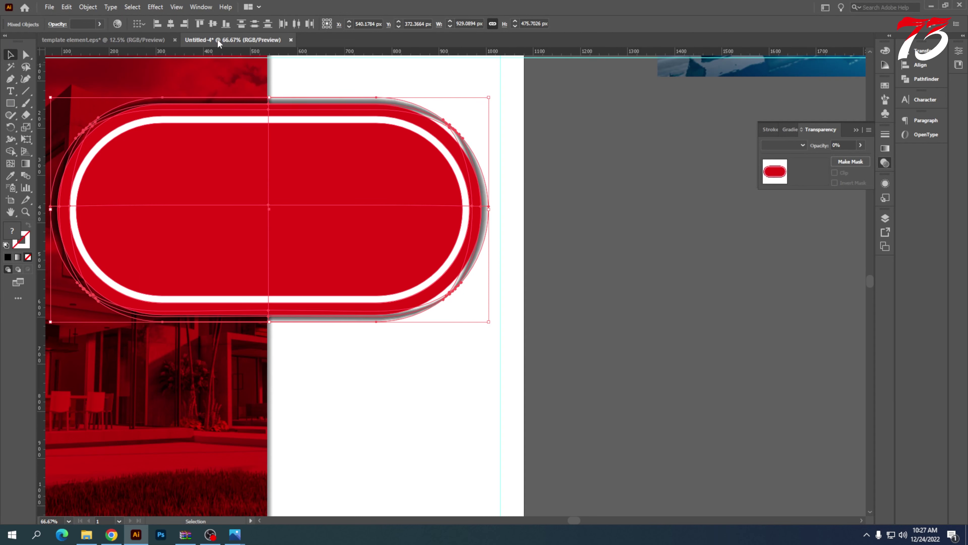
left_click(628, 208)
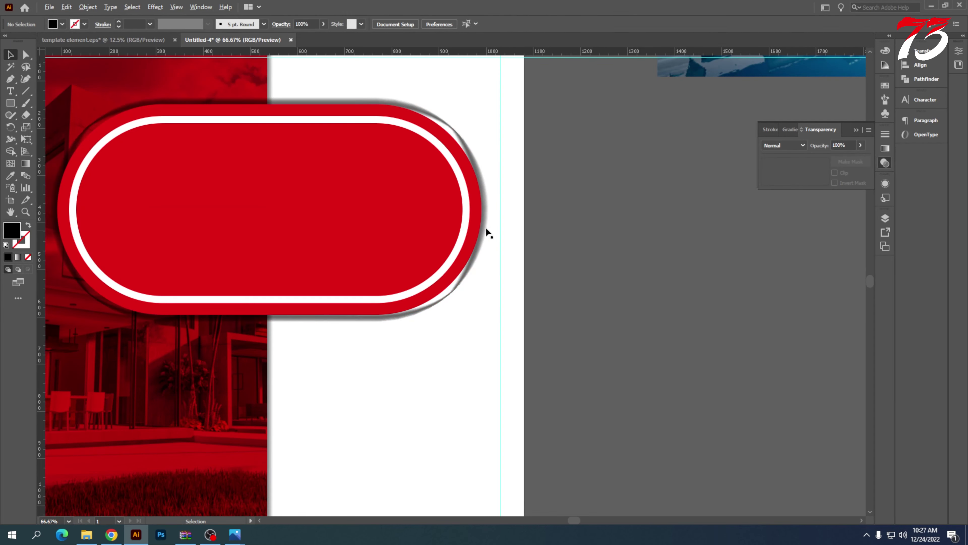
- Scale the mesh shadow down slightly about its centre so it forms a thinner edge around the red pill
scroll(485, 227, "up", 2)
left_click(494, 208)
left_click_drag(495, 216, 486, 216)
left_click(551, 252)
scroll(550, 250, "down", 3)
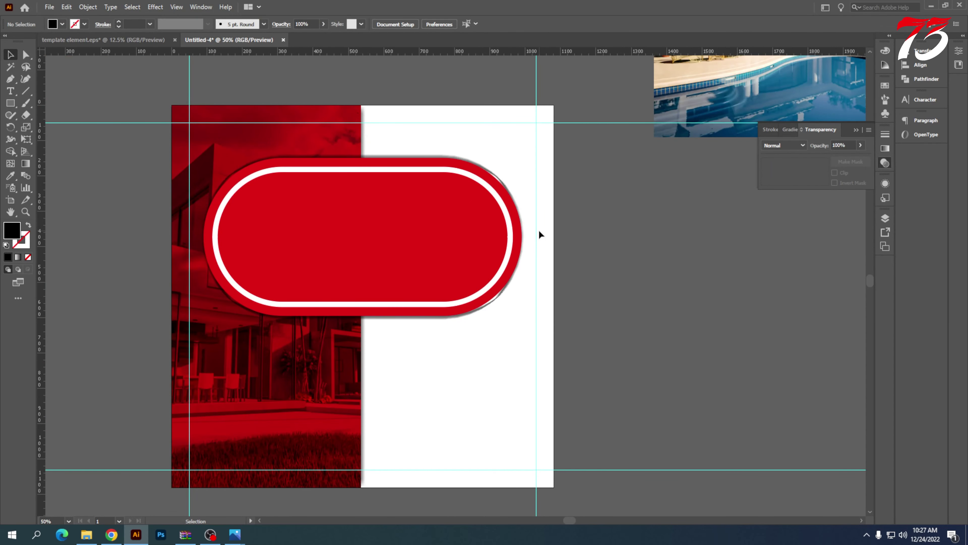
scroll(206, 305, "up", 3)
scroll(167, 305, "down", 2)
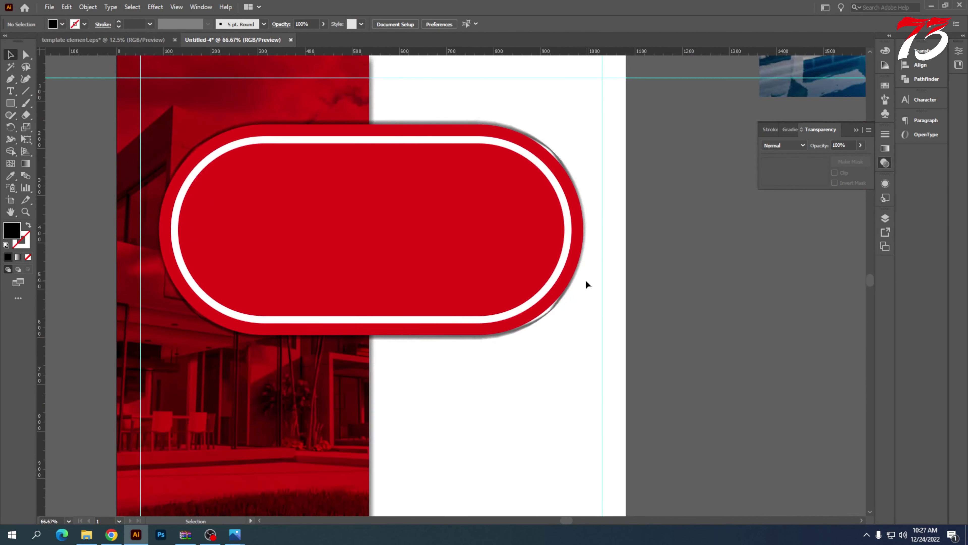
- Move the gradient-mesh shadow off the red pill, out past the artboard's right edge
scroll(586, 282, "up", 3)
left_click(510, 109)
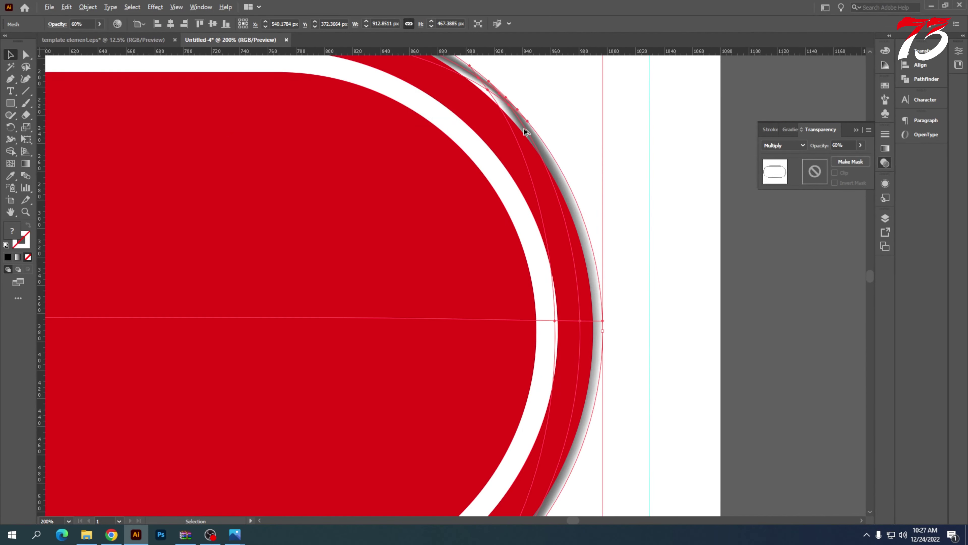
scroll(524, 131, "down", 1)
left_click_drag(553, 172, 767, 255)
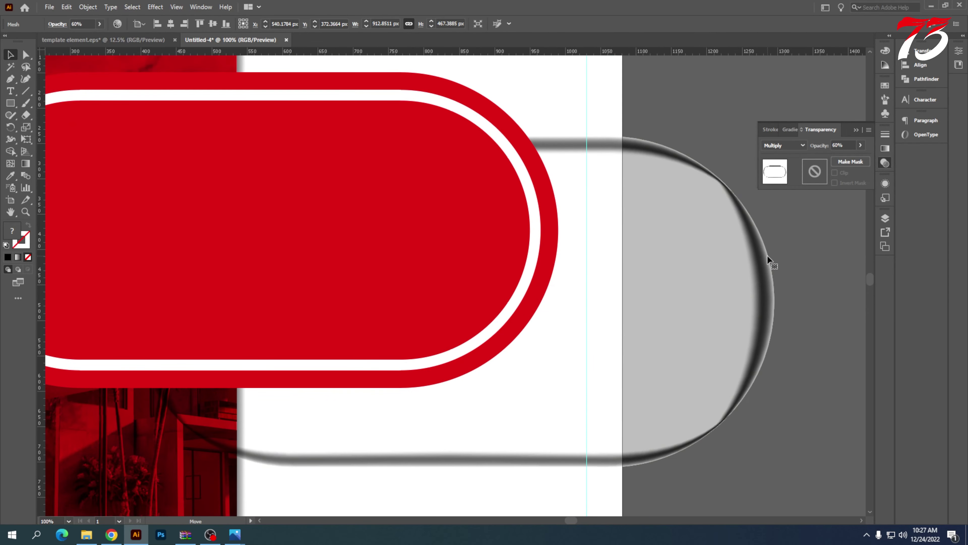
- Examine the mesh points and shading where the shadow's upper-right curve narrows
scroll(767, 255, "up", 4)
scroll(555, 118, "up", 5)
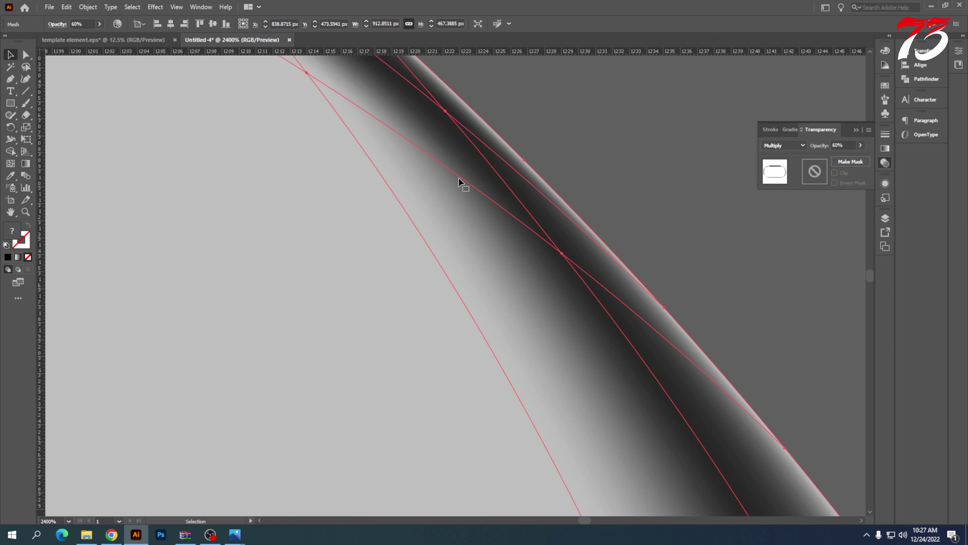
left_click(13, 164)
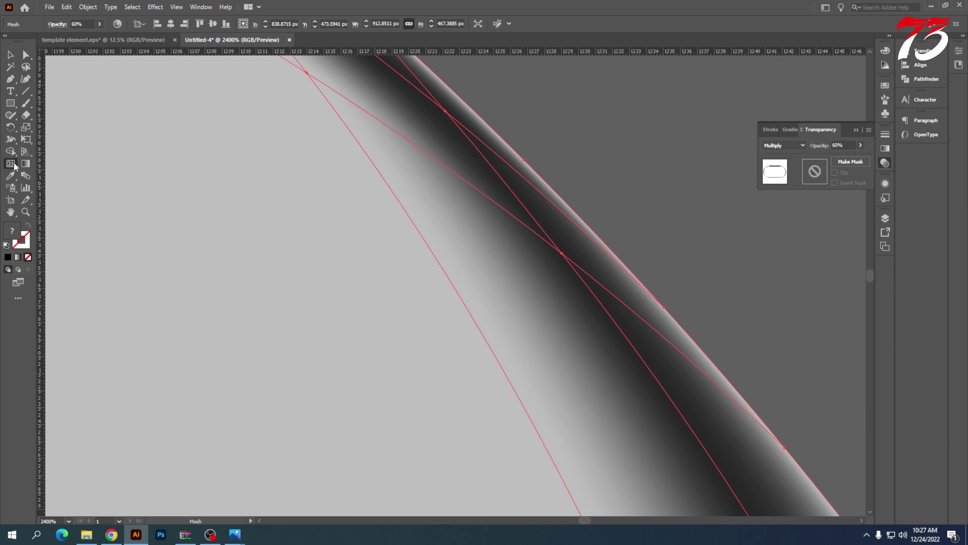
left_click(445, 110)
scroll(476, 222, "down", 8)
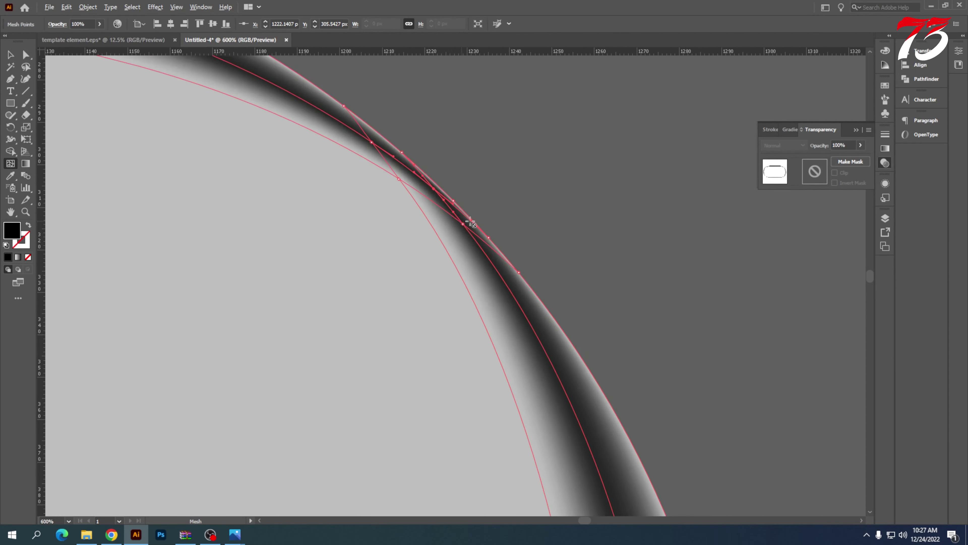
left_click(11, 55)
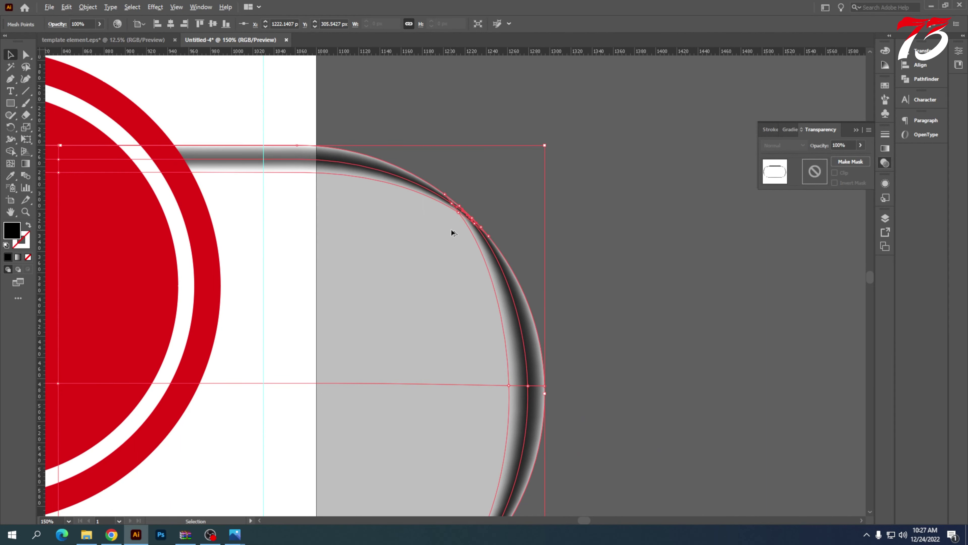
scroll(453, 231, "up", 6)
scroll(465, 272, "down", 4)
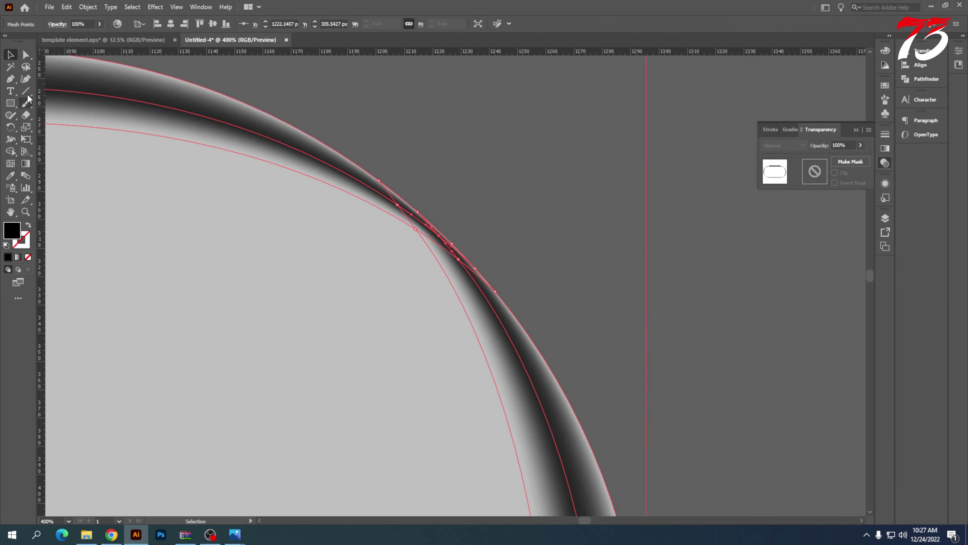
left_click(11, 163)
scroll(412, 229, "up", 2)
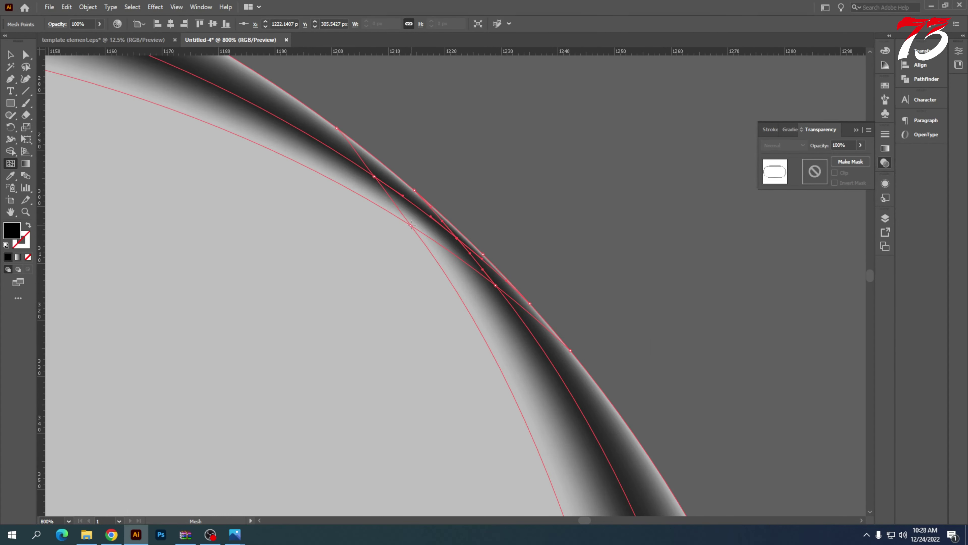
left_click(411, 225)
scroll(427, 236, "down", 11)
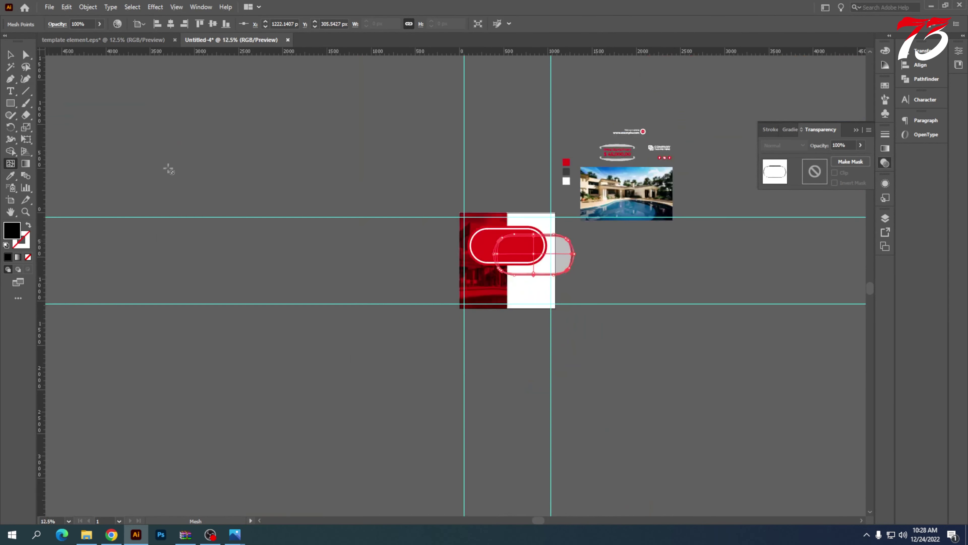
- Align the mesh shadow and the red pill frames to each other's horizontal and vertical centres again
key("v")
scroll(568, 285, "up", 2)
left_click_drag(587, 246, 421, 124)
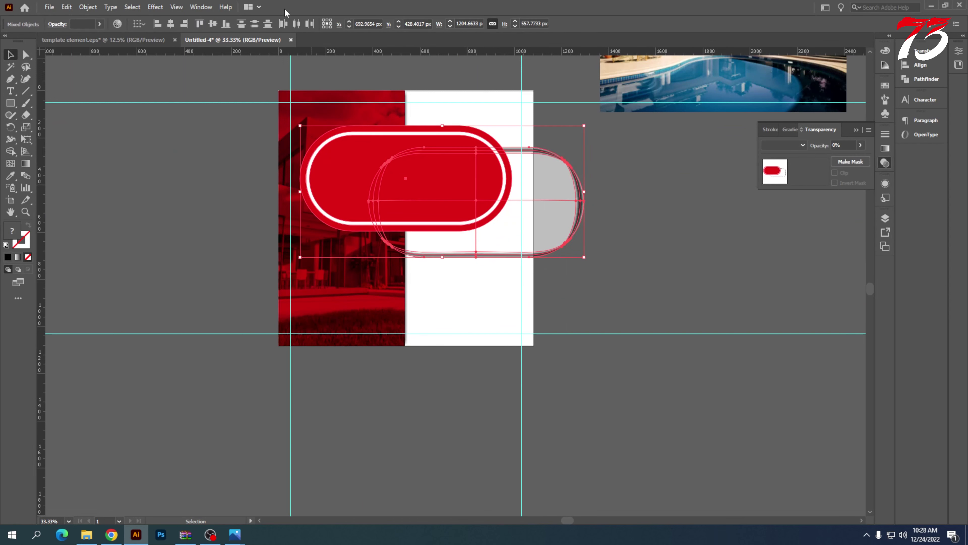
left_click(171, 24)
left_click(213, 24)
left_click(140, 109)
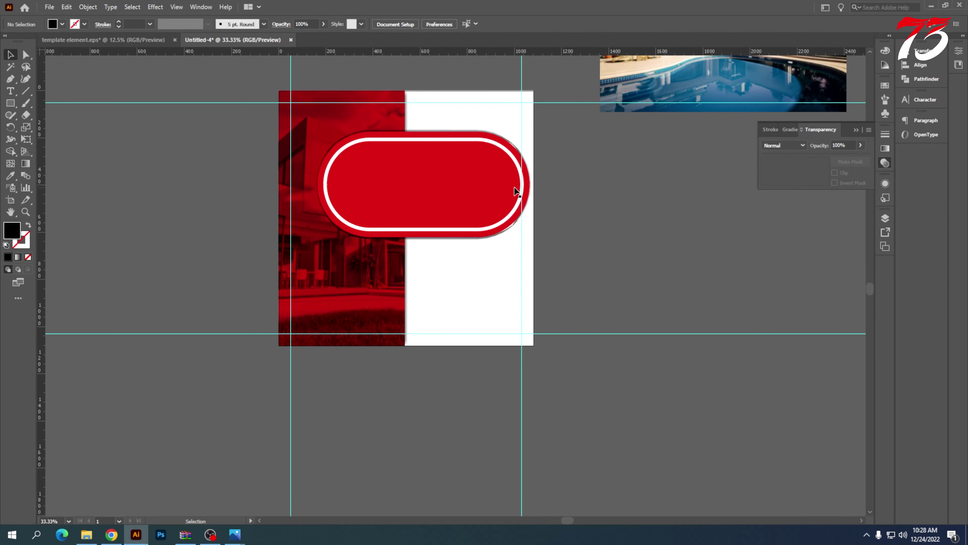
- Set the mesh shadow's opacity to 40%
scroll(539, 174, "up", 3)
left_click(472, 314)
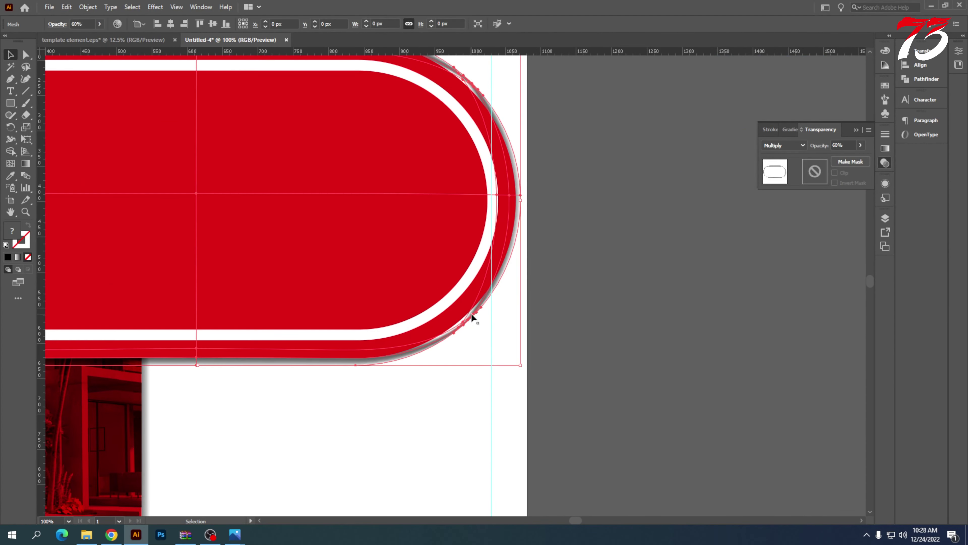
left_click(544, 229)
left_click(521, 199)
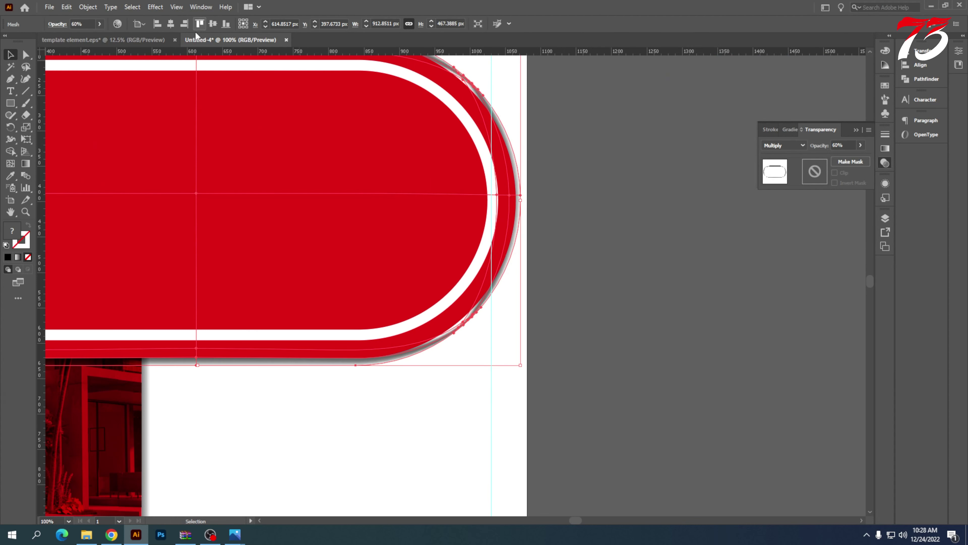
double_click(85, 24)
type("40")
key("Return")
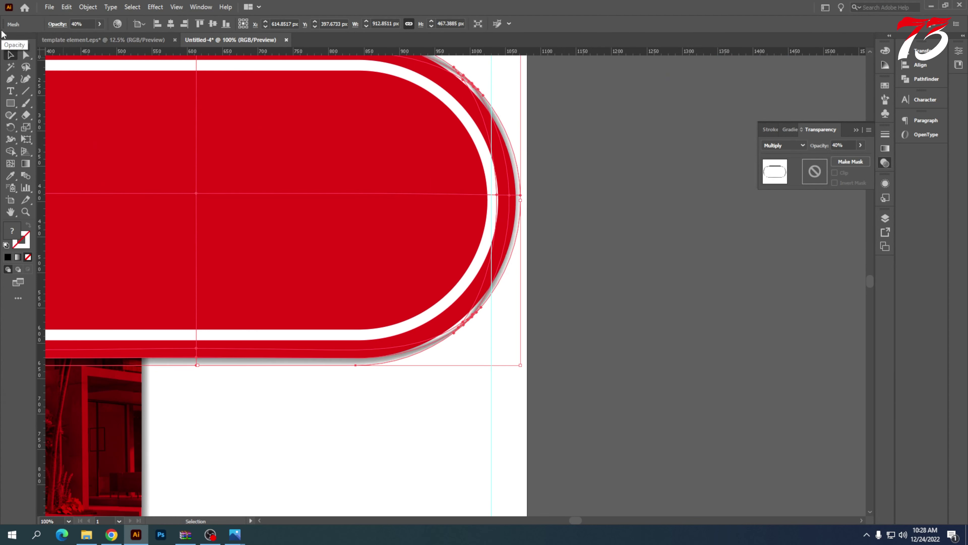
left_click(564, 258)
key("ctrl+minus")
scroll(568, 272, "down", 1)
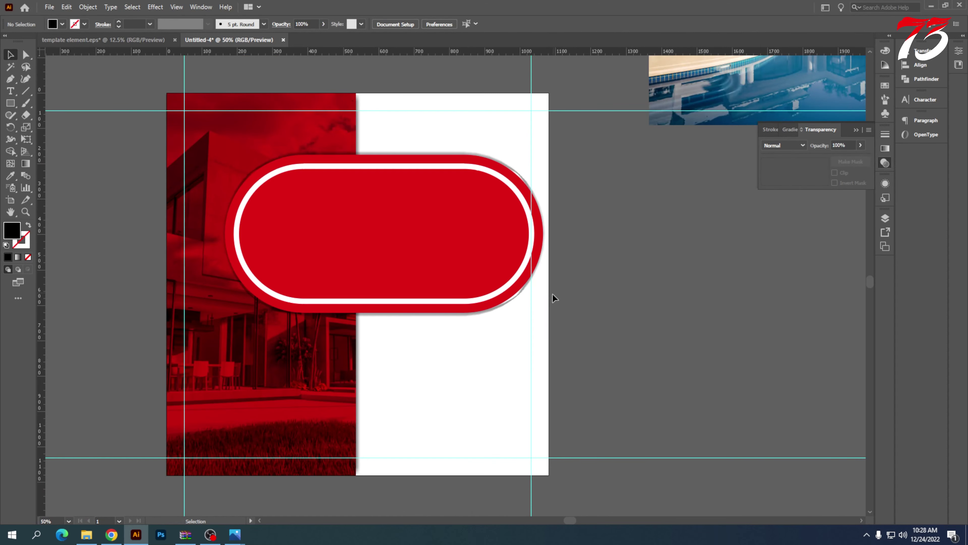
- Scale the mesh shadow down about its centre to about 905 px wide
scroll(536, 282, "up", 6)
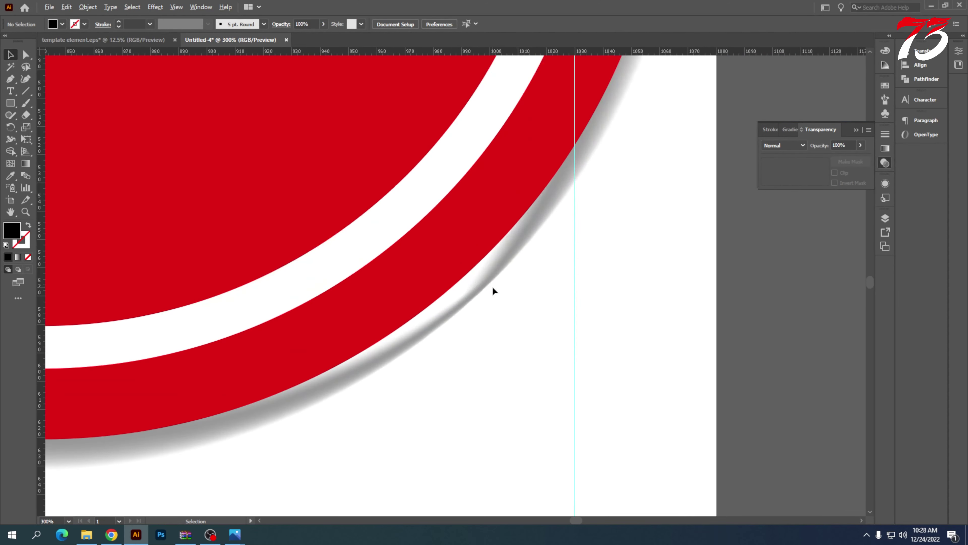
left_click(487, 284)
scroll(519, 158, "down", 3)
scroll(535, 193, "up", 1)
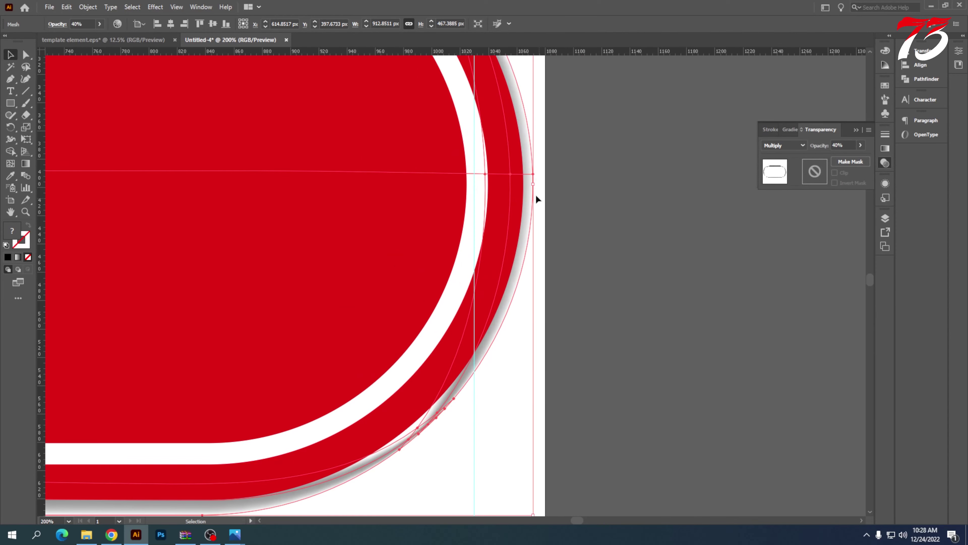
left_click_drag(534, 185, 528, 185)
left_click(603, 235)
scroll(583, 271, "down", 3)
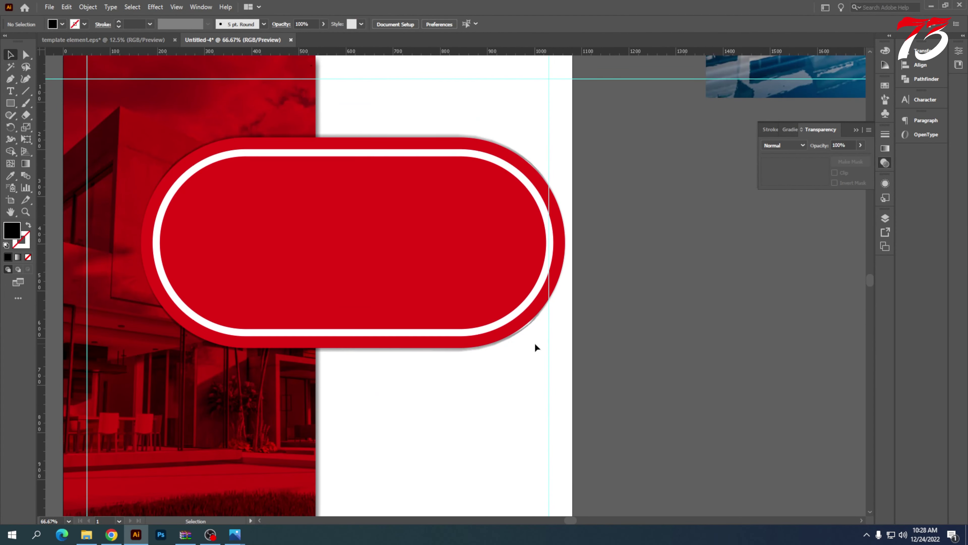
- Enlarge the mesh shadow about its centre to about 915 px wide
scroll(575, 237, "up", 3)
left_click(548, 246)
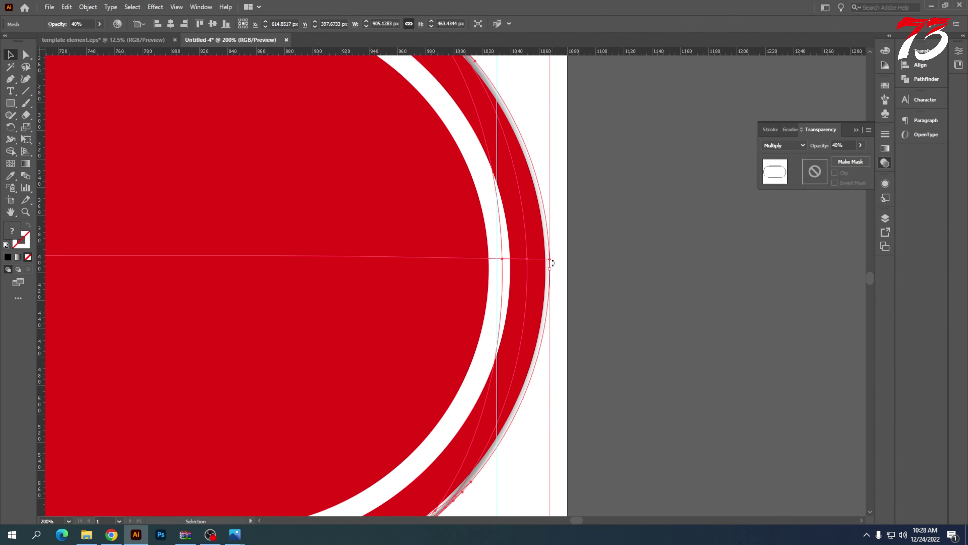
left_click(597, 304)
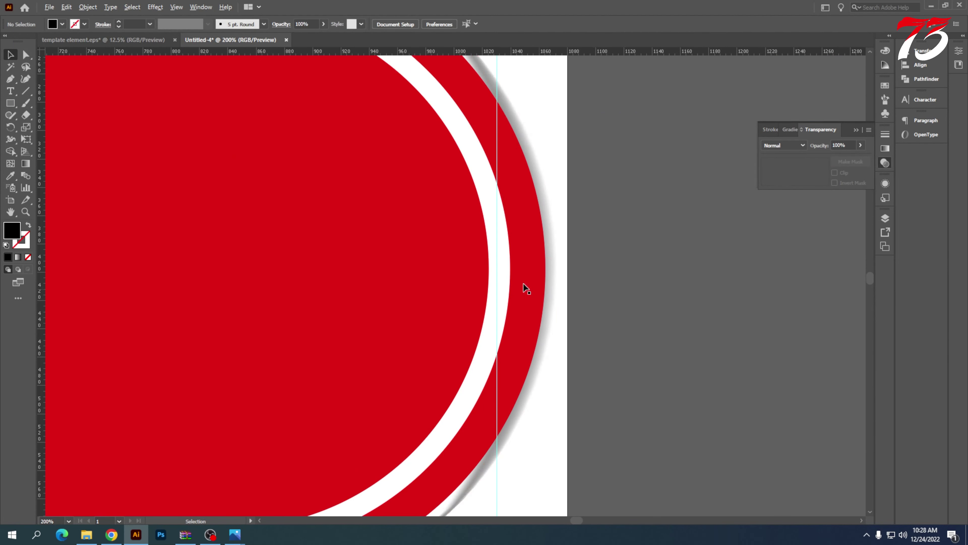
- Group the red pill frames with the mesh shadow and centre the group horizontally on the artboard
scroll(525, 286, "down", 4)
left_click_drag(426, 281, 401, 255)
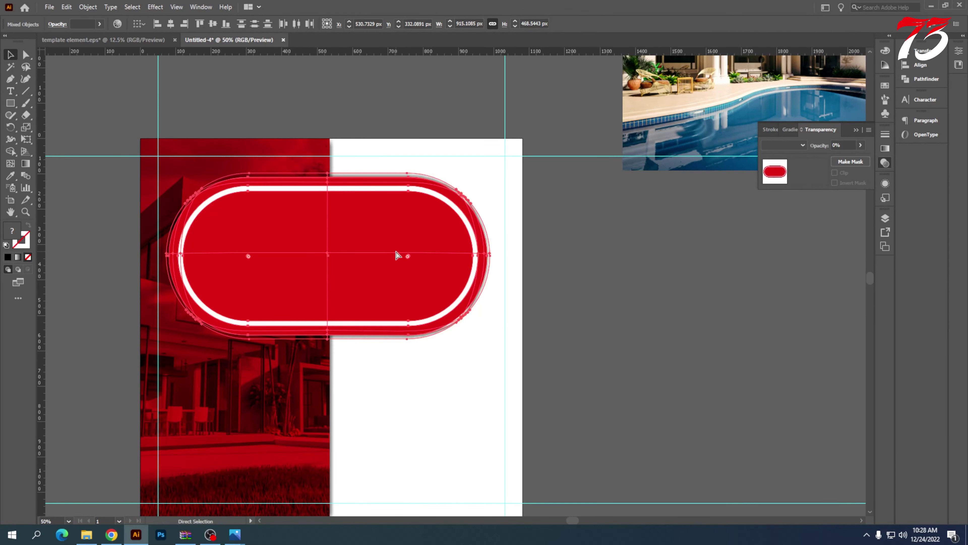
key("ctrl+g")
left_click(171, 23)
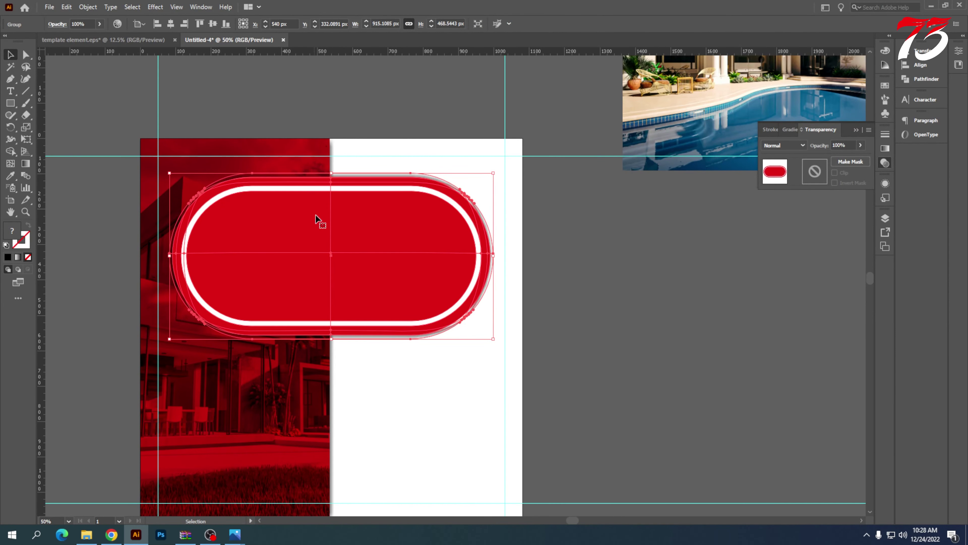
- Move the pill group down to about Y 356 px and scale it down slightly about its centre
left_click_drag(347, 241, 348, 251)
key("ctrl+shift+a")
scroll(353, 261, "down", 1)
left_click(354, 261)
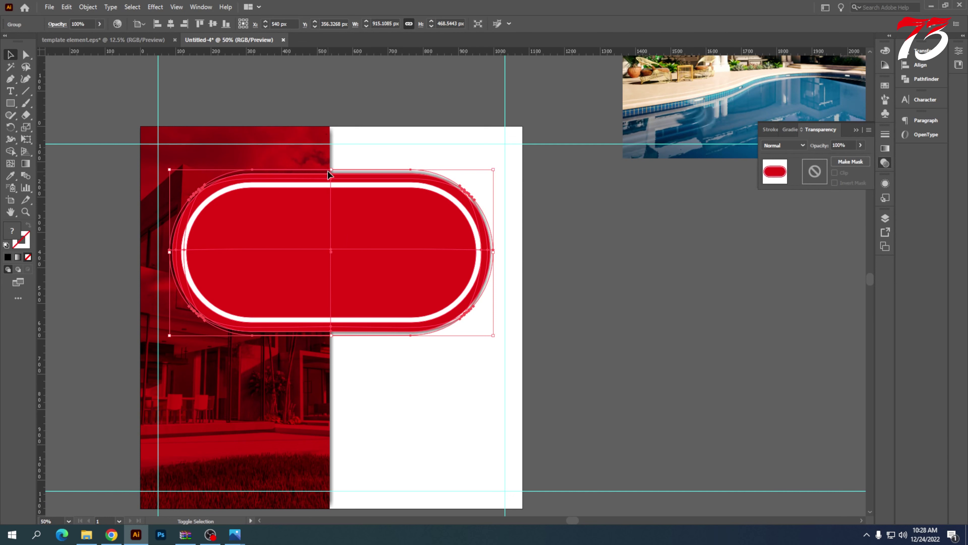
left_click_drag(330, 170, 331, 174)
left_click(601, 286)
left_click(601, 290)
- Draw a rectangle about 540 × 573 px over the lower part of the red-tinted house panel
scroll(501, 298, "down", 5)
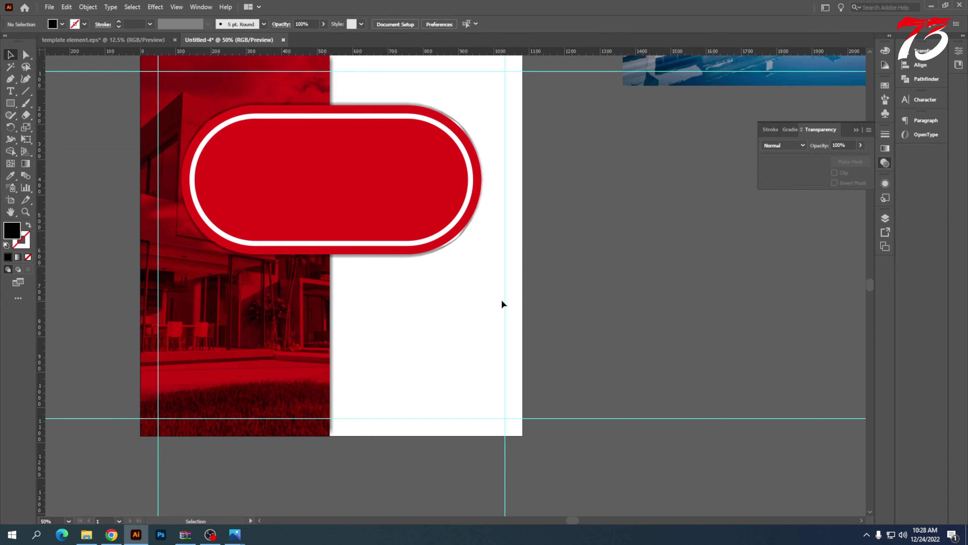
left_click(11, 103)
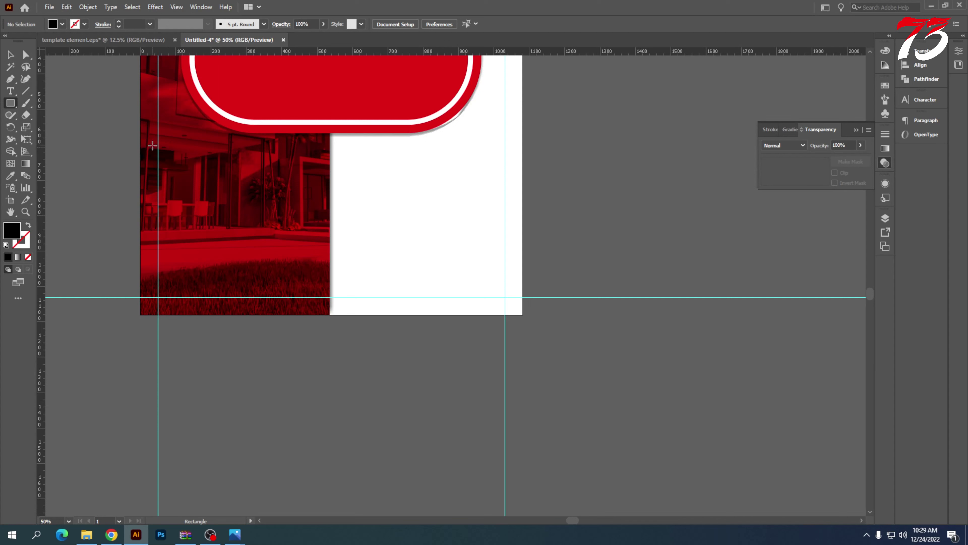
mouse_move(139, 114)
left_mouse_down()
mouse_move(302, 302)
mouse_move(330, 316)
left_mouse_up()
left_click(8, 58)
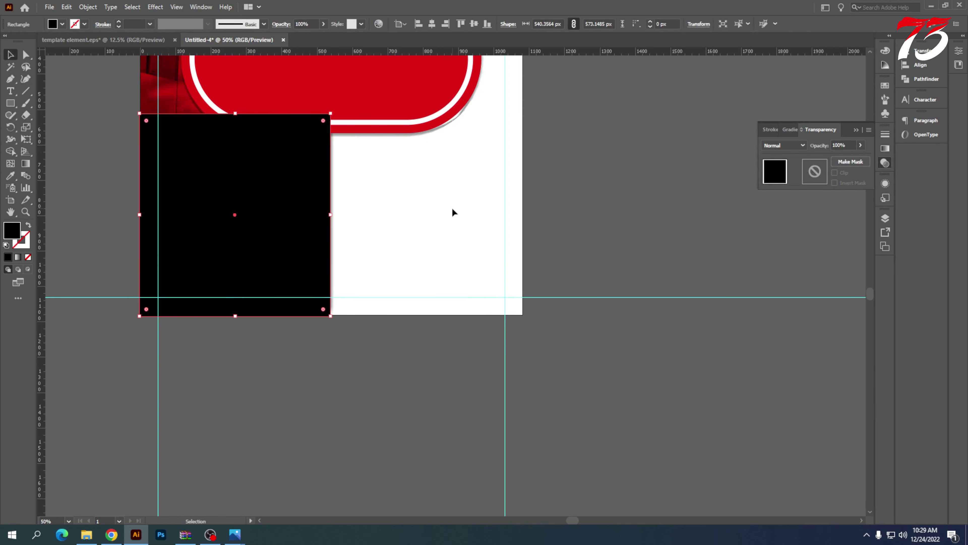
left_click(453, 206)
- Fill the rectangle with the background's white and align it to the artboard's left and bottom edges
left_click(236, 184)
left_click(11, 176)
left_click(343, 122)
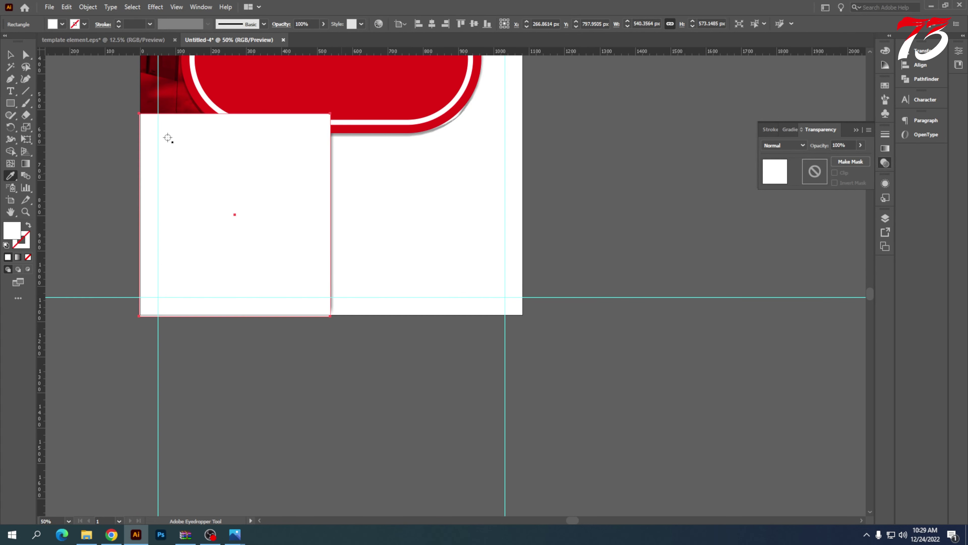
left_click(10, 54)
left_click(419, 24)
left_click(487, 24)
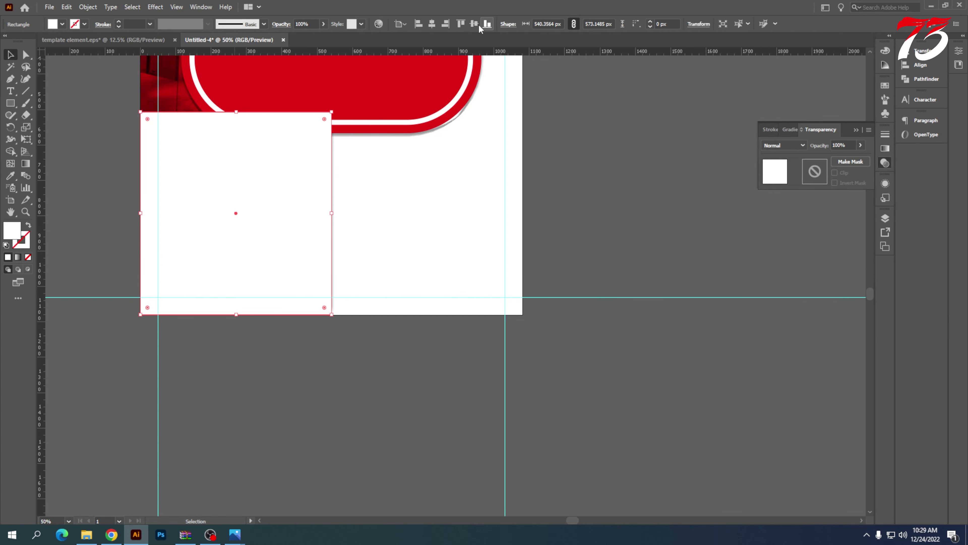
- Narrow the white rectangle from its right edge to about 535 px wide, exposing the panel's vertical shadow
scroll(336, 249, "up", 5)
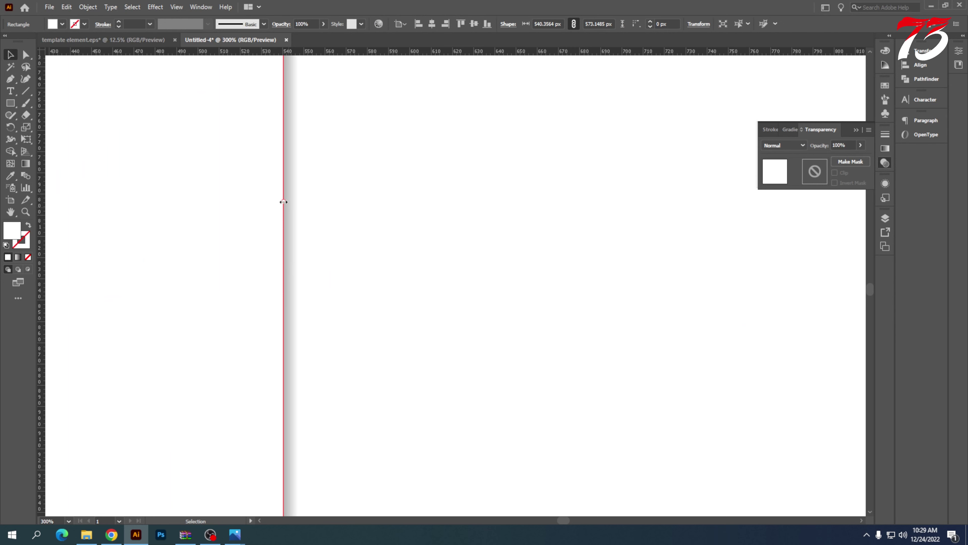
mouse_move(283, 201)
left_mouse_down()
mouse_move(264, 201)
mouse_move(276, 203)
left_mouse_up()
scroll(275, 205, "up", 4)
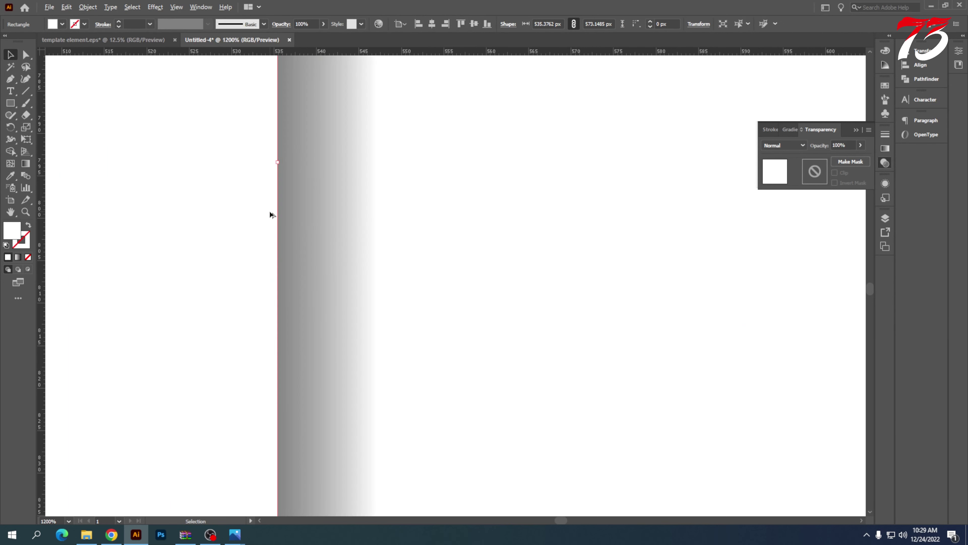
- Send the white rectangle backward in the stacking order so it sits directly behind the red pill group
scroll(446, 212, "down", 11)
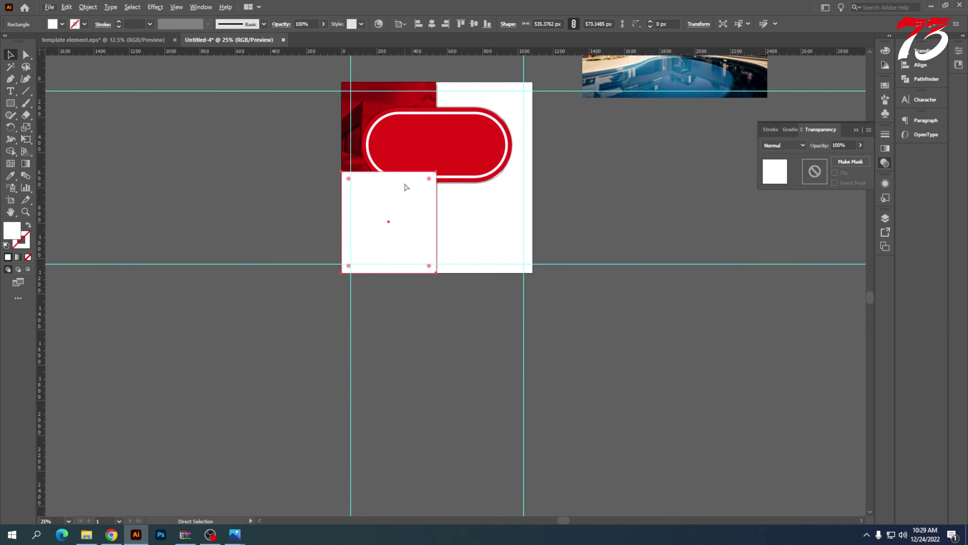
key("ctrl+[")
key("ctrl+[")
key("ctrl+]")
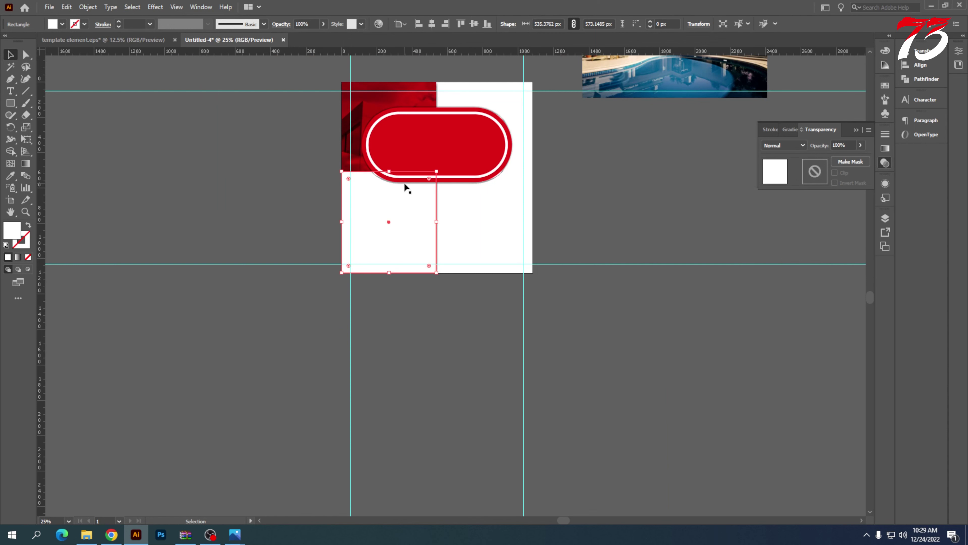
left_click(252, 228)
- Draw a rectangle about 699 × 201 px over the artboard's lower-right corner and fill it with the pill's red
scroll(659, 274, "up", 2)
left_click(11, 102)
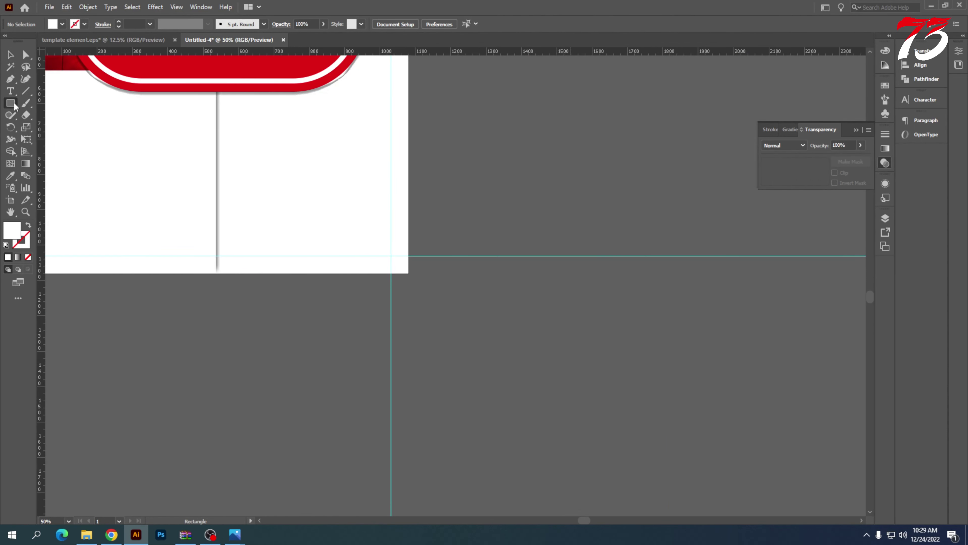
left_click_drag(183, 212, 429, 282)
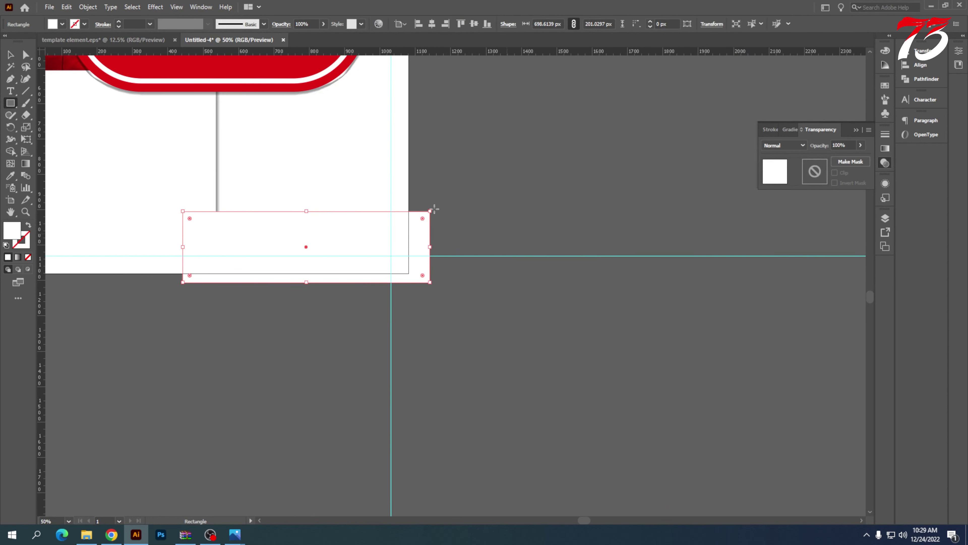
left_click(10, 177)
scroll(334, 171, "up", 2)
left_click(280, 100)
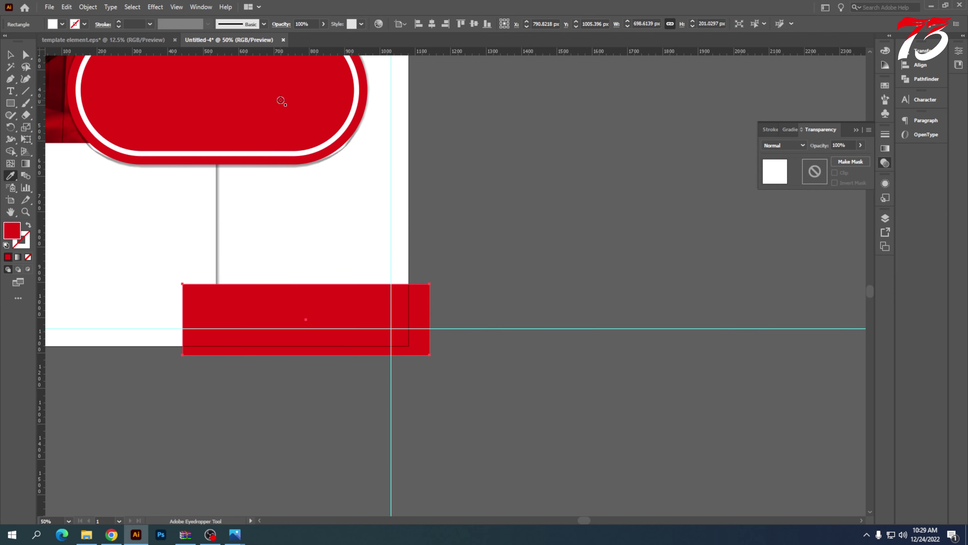
- Send the red rectangle behind the white panel and align it to the artboard's right and bottom edges
left_click(10, 55)
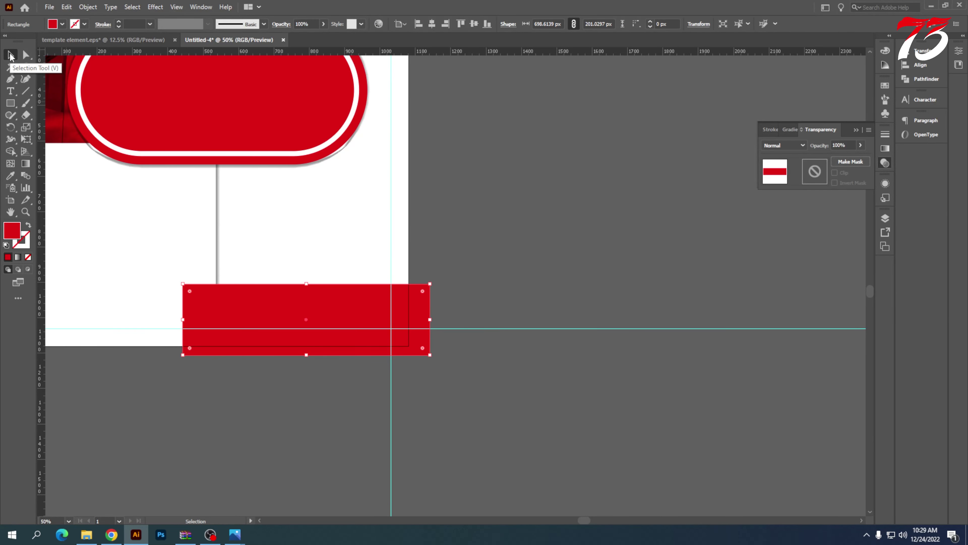
key("ctrl+[")
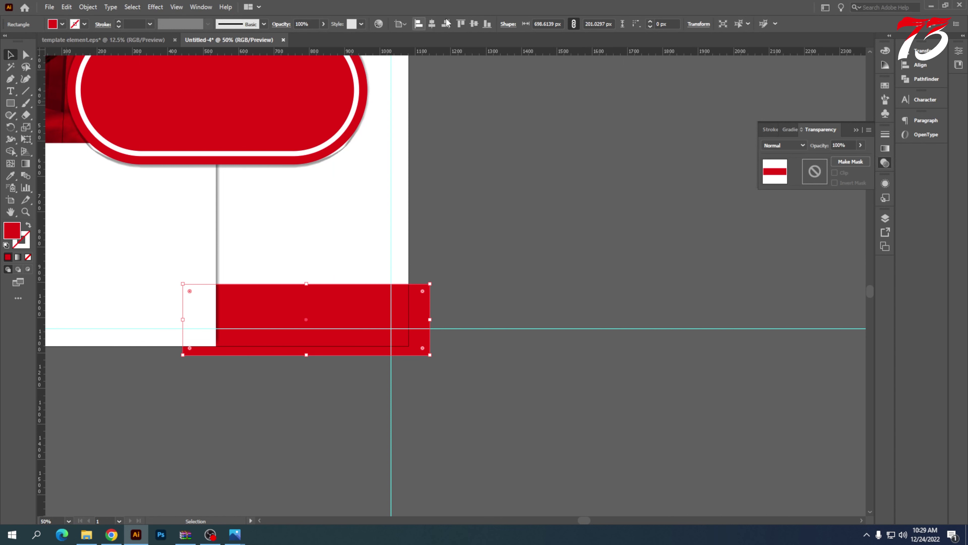
left_click(487, 23)
left_click(445, 24)
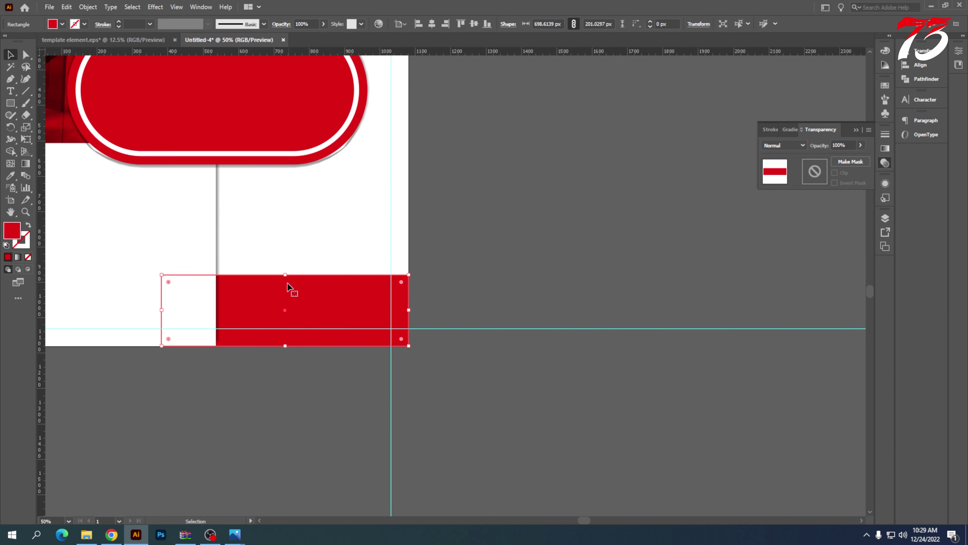
- Lower the red rectangle's upper edge until the rectangle is about 180 px tall
scroll(287, 285, "up", 1)
left_click_drag(286, 271, 285, 285)
scroll(507, 262, "down", 2)
left_click(519, 254)
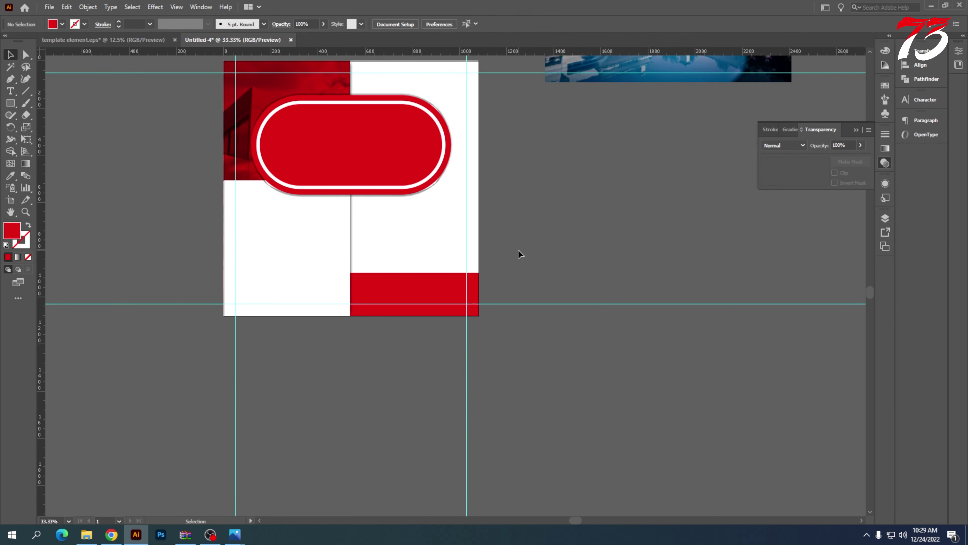
- Move the red pill group straight down by about 19 px
scroll(520, 253, "down", 3)
scroll(404, 205, "up", 1)
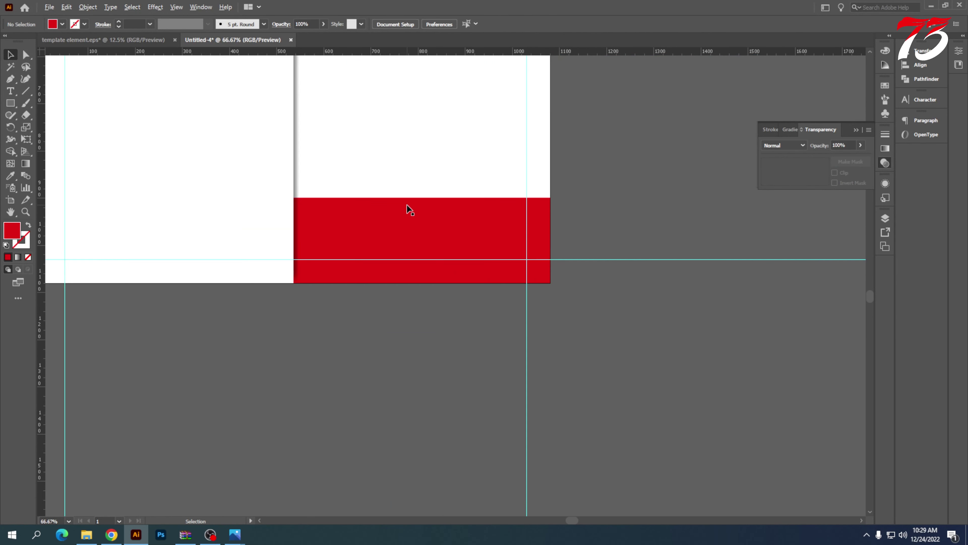
scroll(473, 232, "down", 2)
scroll(438, 242, "up", 3)
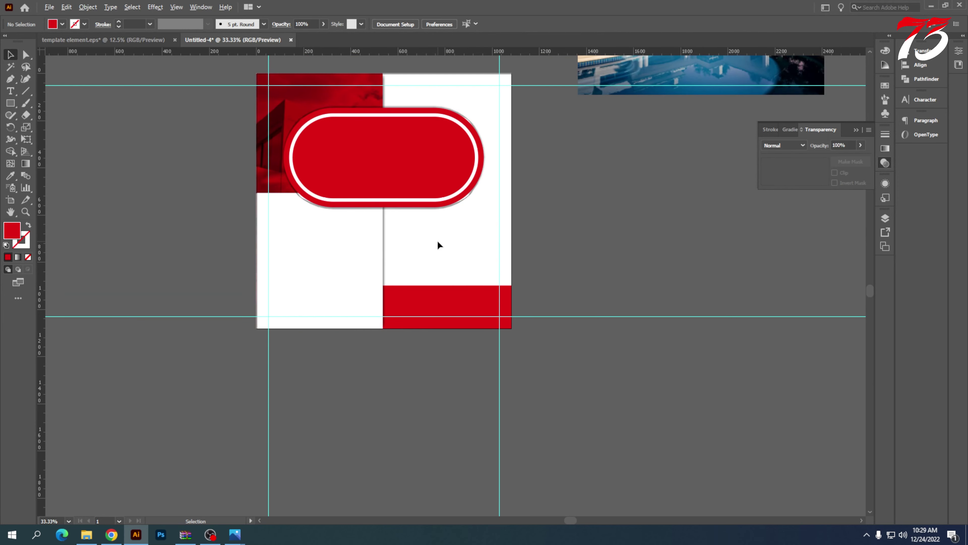
scroll(437, 239, "down", 1)
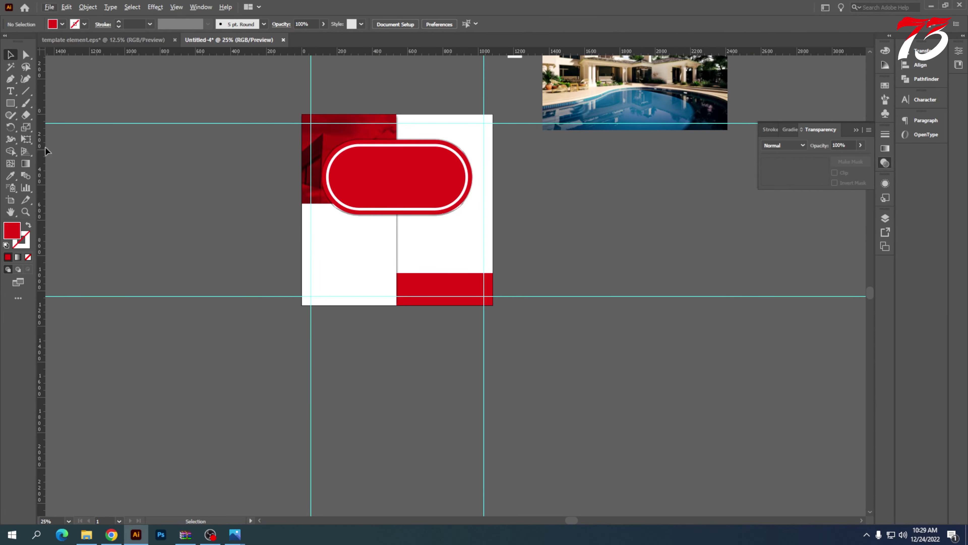
scroll(452, 204, "up", 2)
left_click(399, 164)
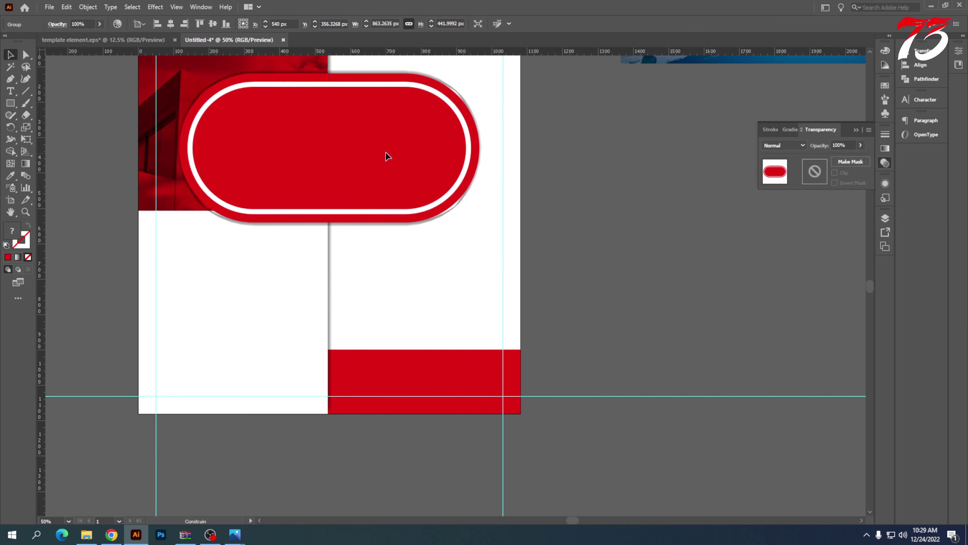
scroll(385, 154, "up", 2)
left_click_drag(372, 190, 360, 206)
left_click(585, 247)
scroll(457, 248, "down", 1)
- Place a point text on the white area below the pill and enlarge it to about 37.6 pt
key("t")
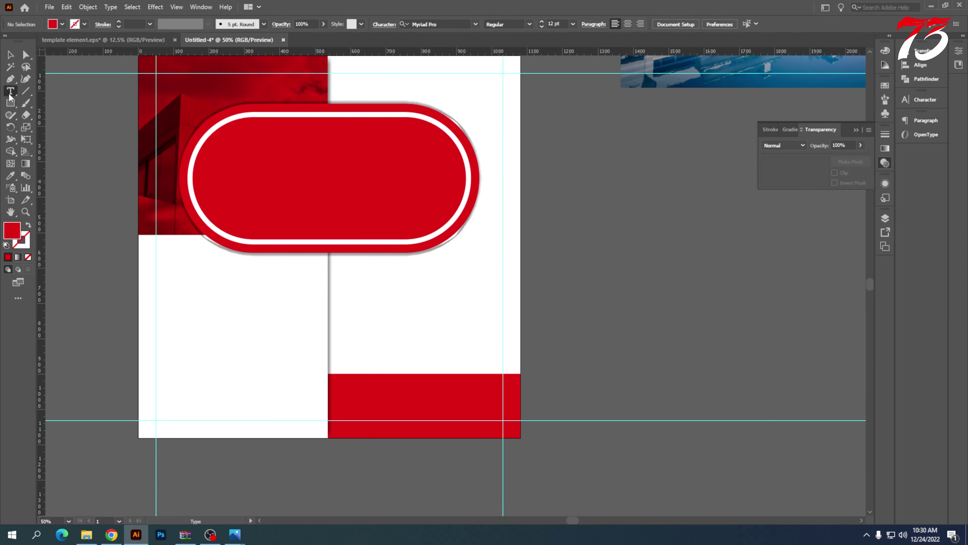
scroll(344, 246, "down", 2)
left_click(376, 239)
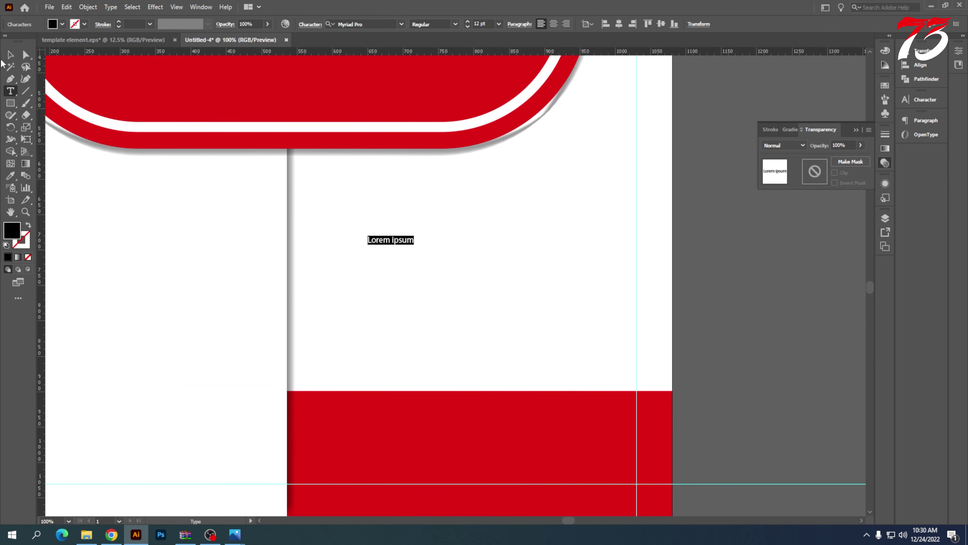
left_click(11, 54)
left_click_drag(414, 246, 159, 246)
- Replace the placeholder text with ELEGANT
key("t")
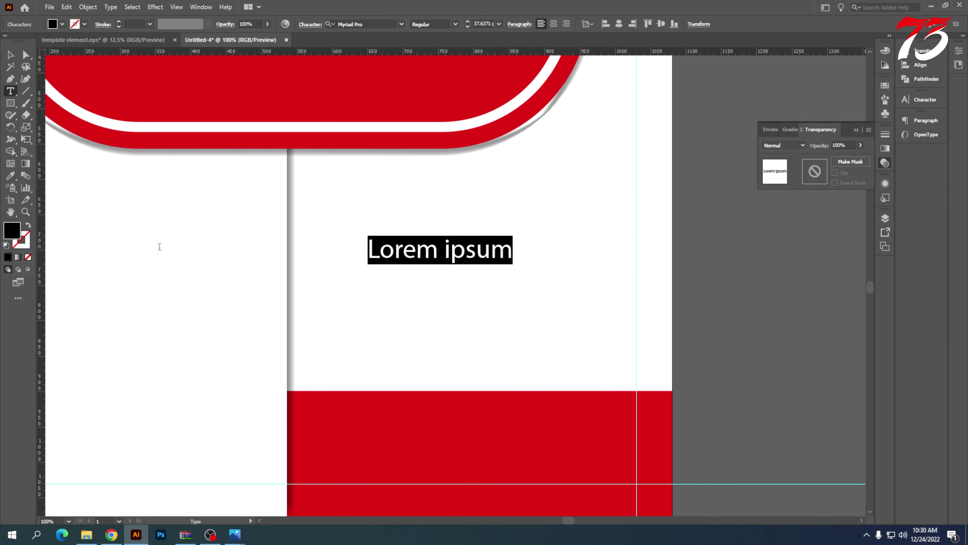
type("ELEGAN")
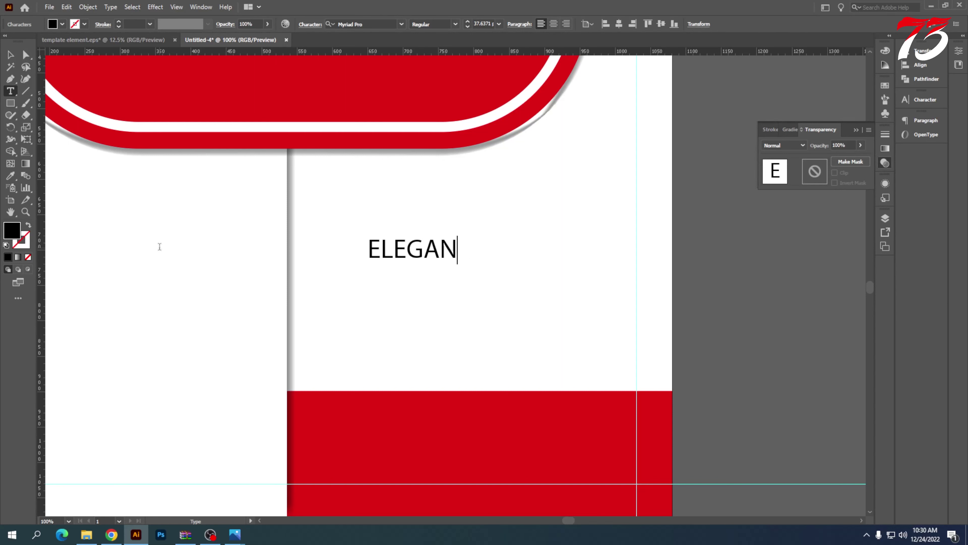
type("C")
key("BackSpace")
type("T")
left_click(10, 54)
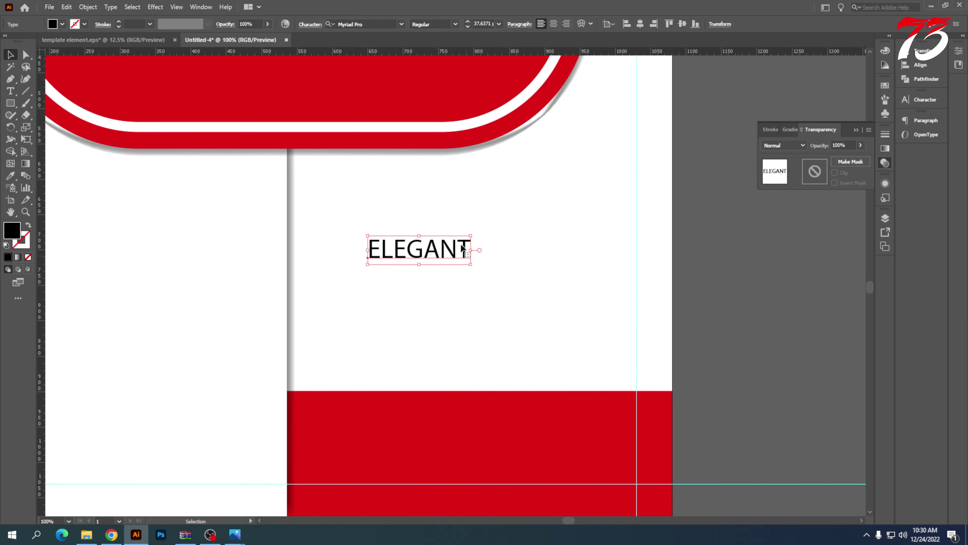
- Set the ELEGANT text in Montserrat SemiBold and enlarge it to about 79.2 pt, ending at the right margin guide
left_click(366, 24)
type("MONT")
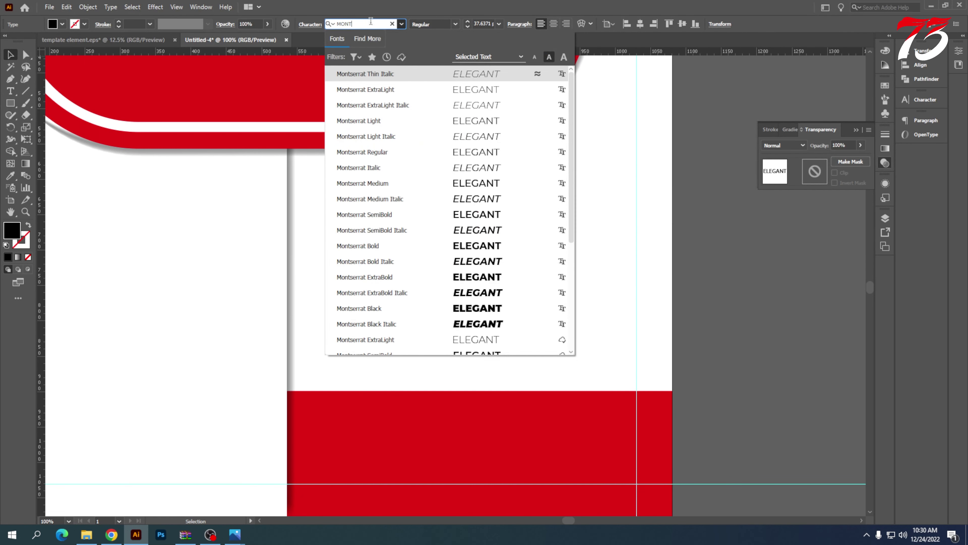
left_click(382, 215)
left_click_drag(426, 254, 565, 215)
left_click_drag(505, 229, 364, 260)
- Change the ELEGANT text's weight to Medium and move it slightly up along the right margin guide
left_click(455, 24)
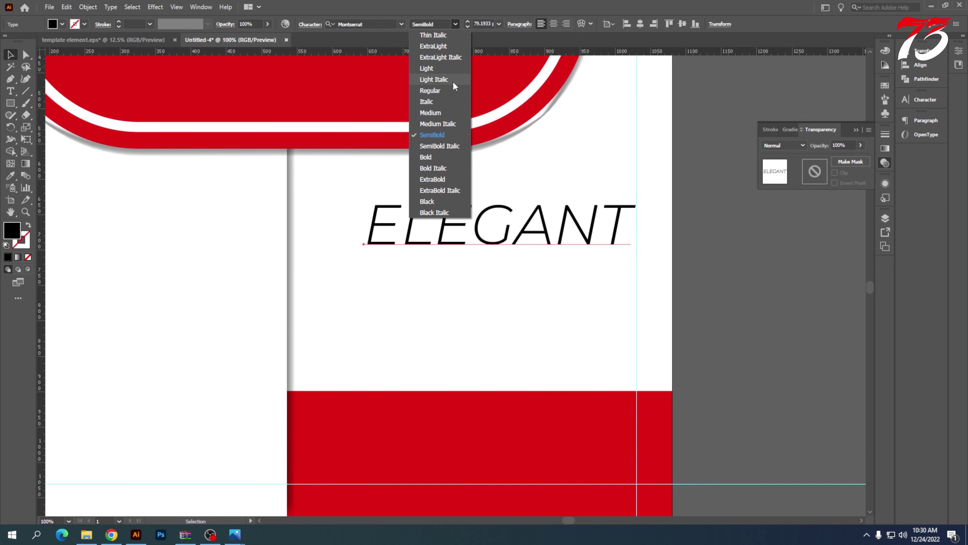
left_click(430, 113)
left_click_drag(478, 229, 476, 215)
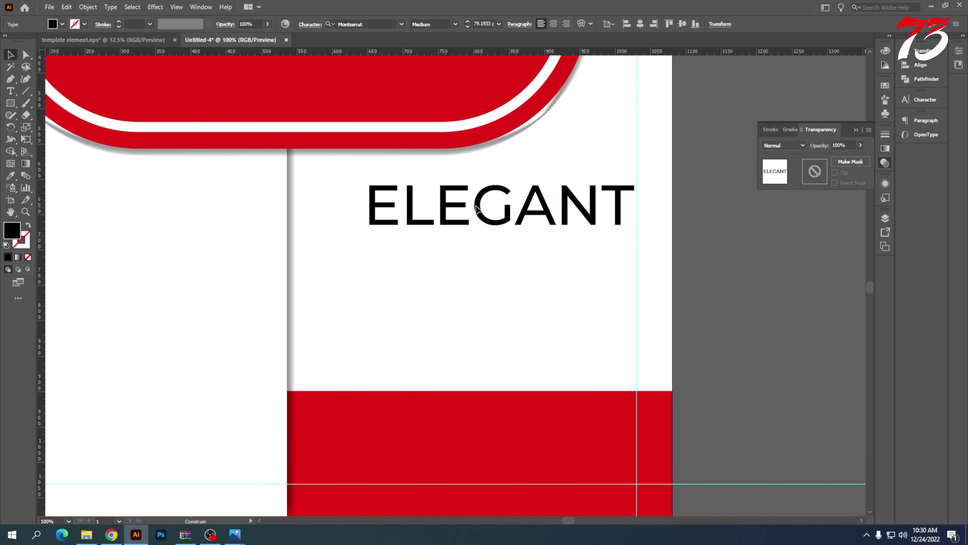
scroll(645, 186, "up", 3)
scroll(578, 204, "down", 5)
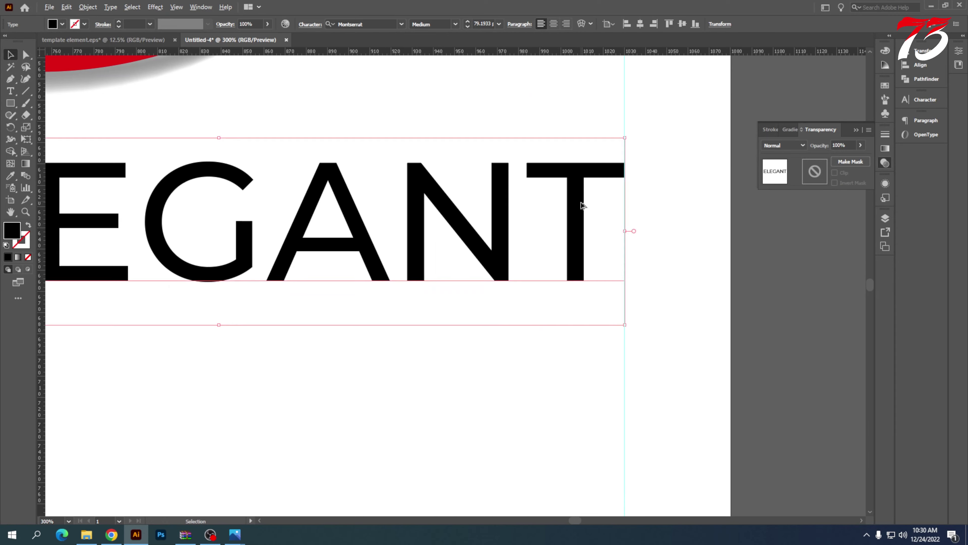
- Recolor the ELEGANT text with the dark gray swatch sampled from beside the artboard
key("i")
scroll(510, 196, "down", 2)
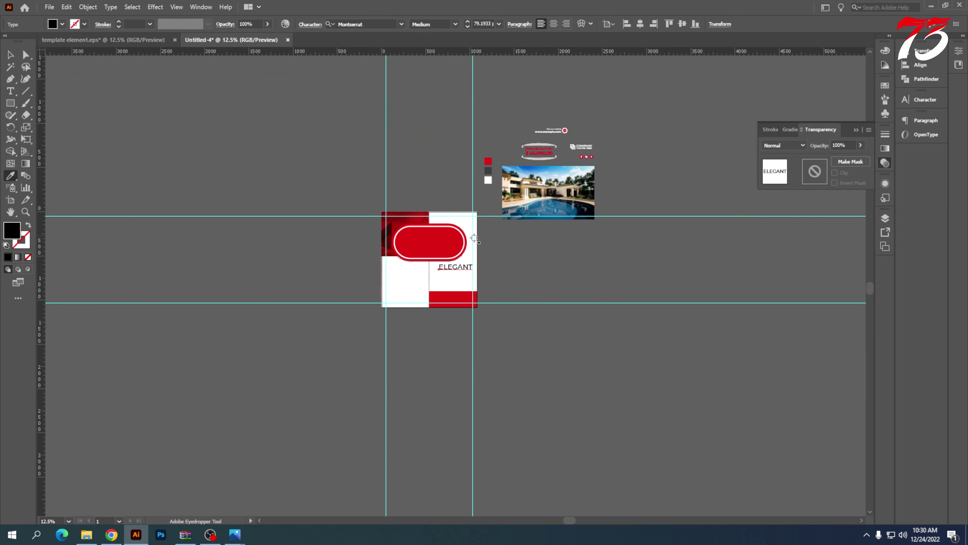
scroll(491, 183, "up", 1)
left_click(487, 146)
left_click(11, 55)
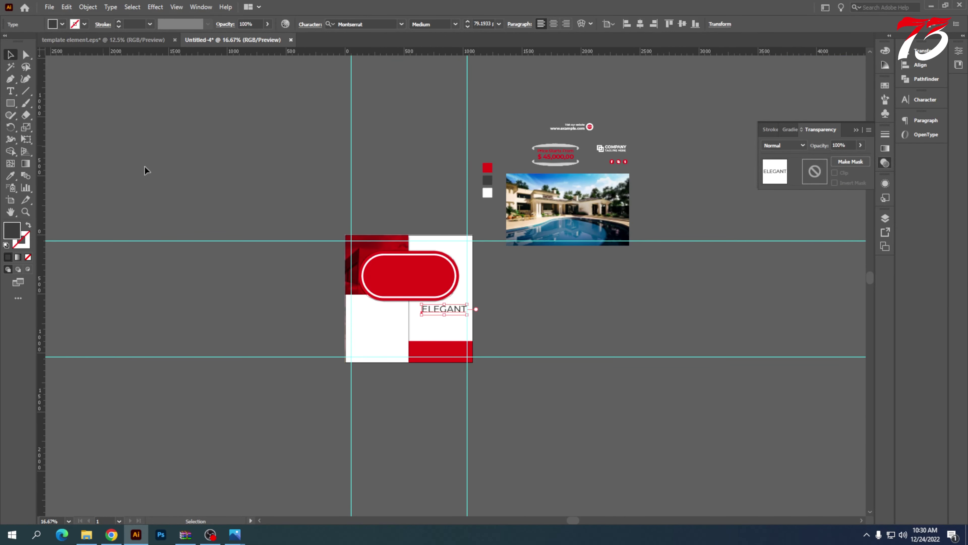
- Scale the ELEGANT text down to about 71.8 pt and stack two copies below it, about 84 px apart
scroll(344, 253, "down", 2)
scroll(479, 272, "up", 4)
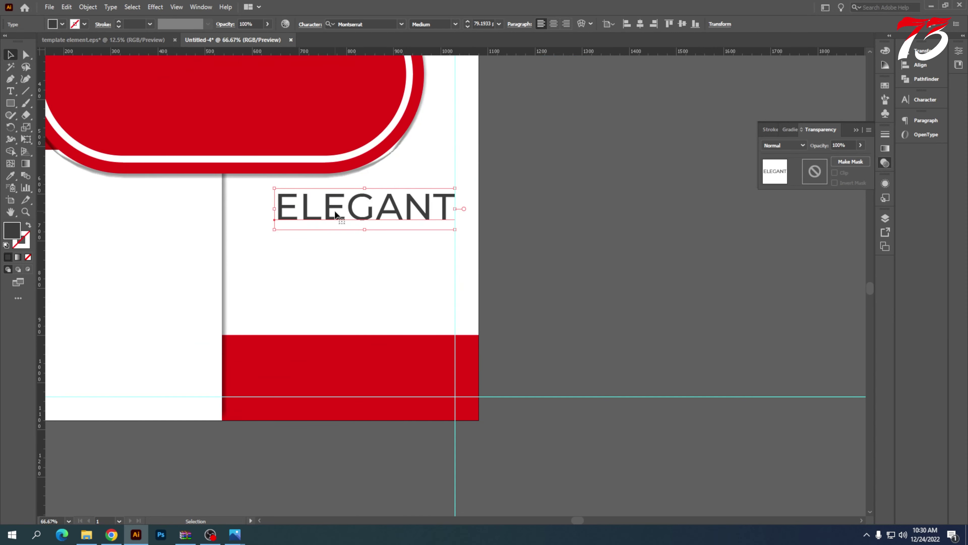
left_click_drag(280, 226, 356, 254)
key("ctrl+d")
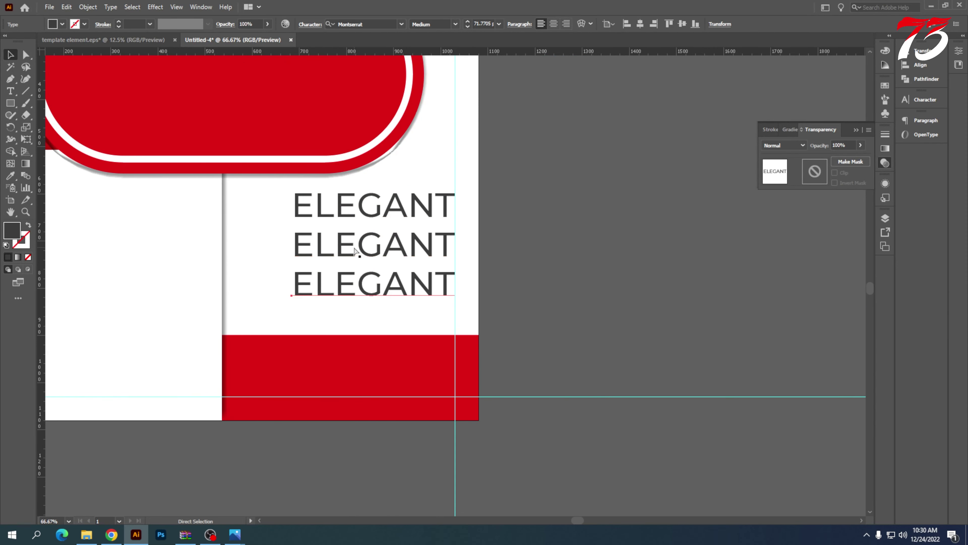
- Change the middle text line to HOME and set its weight to ExtraBold
key("t")
left_click_drag(292, 239, 570, 247)
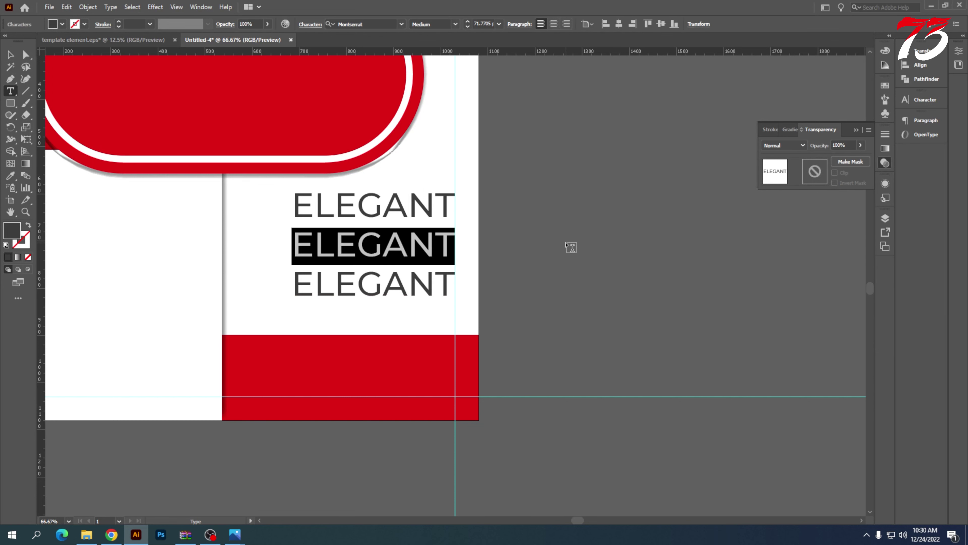
type("HOME")
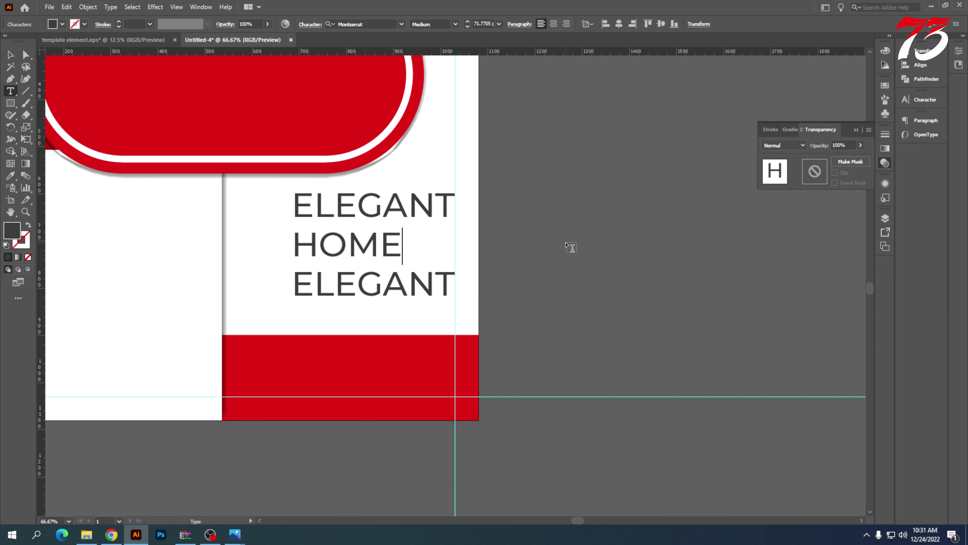
left_click(9, 55)
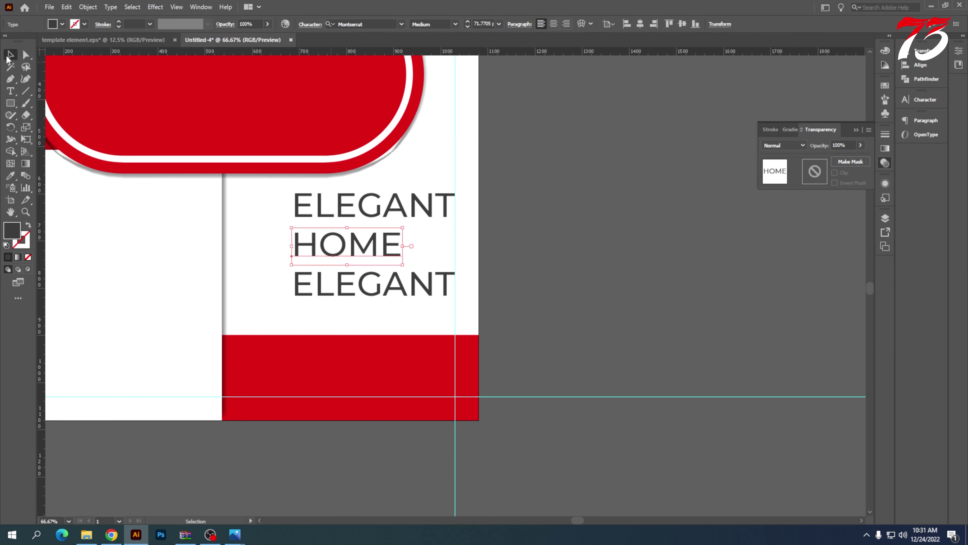
left_click(455, 24)
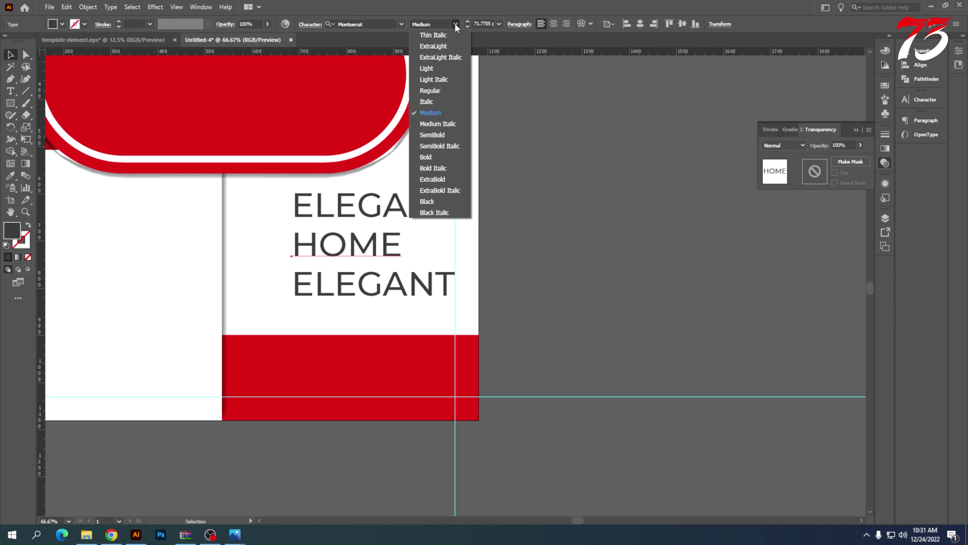
left_click(428, 178)
- Move HOME against the right margin guide and enlarge it slightly toward the left
scroll(393, 248, "up", 1)
left_click_drag(393, 248, 469, 248)
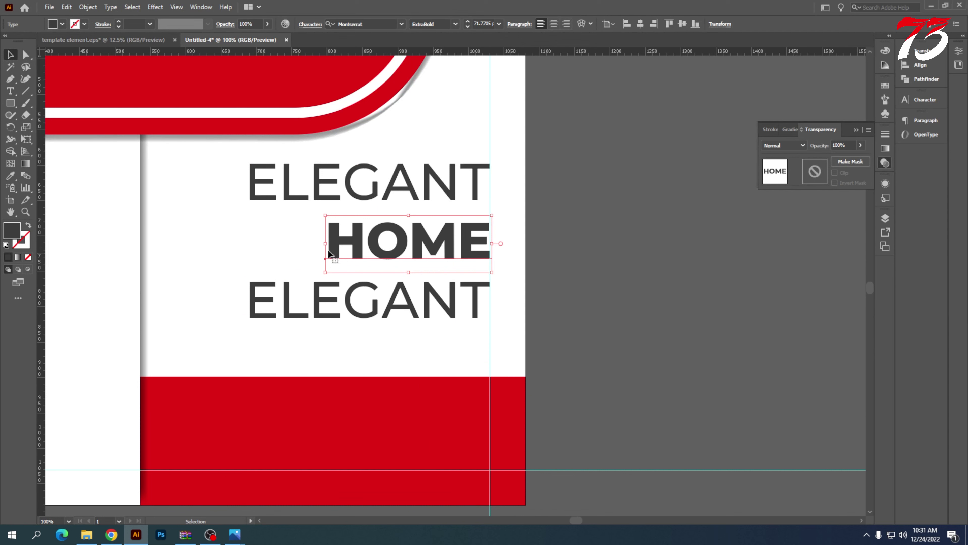
left_click_drag(323, 243, 313, 243)
left_click(616, 255)
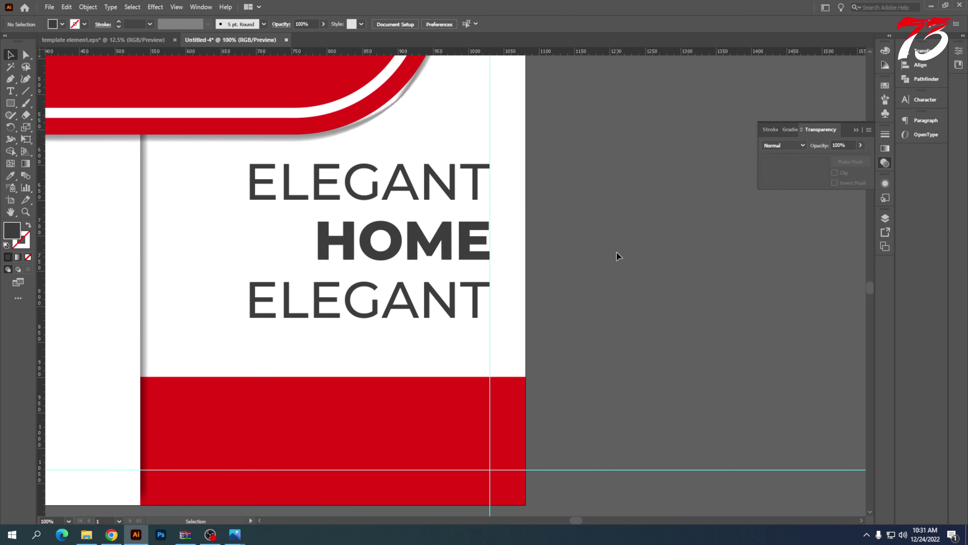
- Change the third text line to FOR SALE and shift it left so it ends at the right margin guide
left_click(393, 300)
key("t")
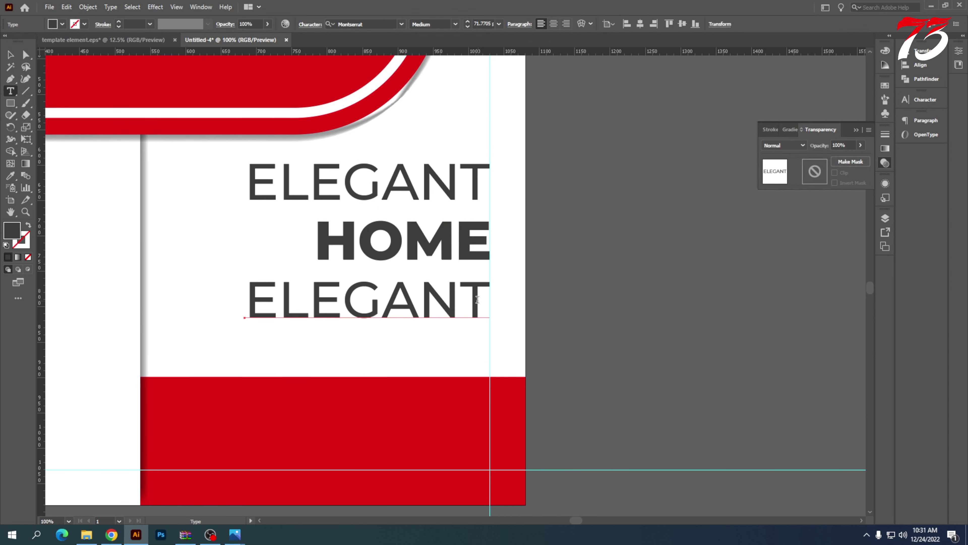
left_click_drag(477, 299, 47, 302)
type("FOR SALE")
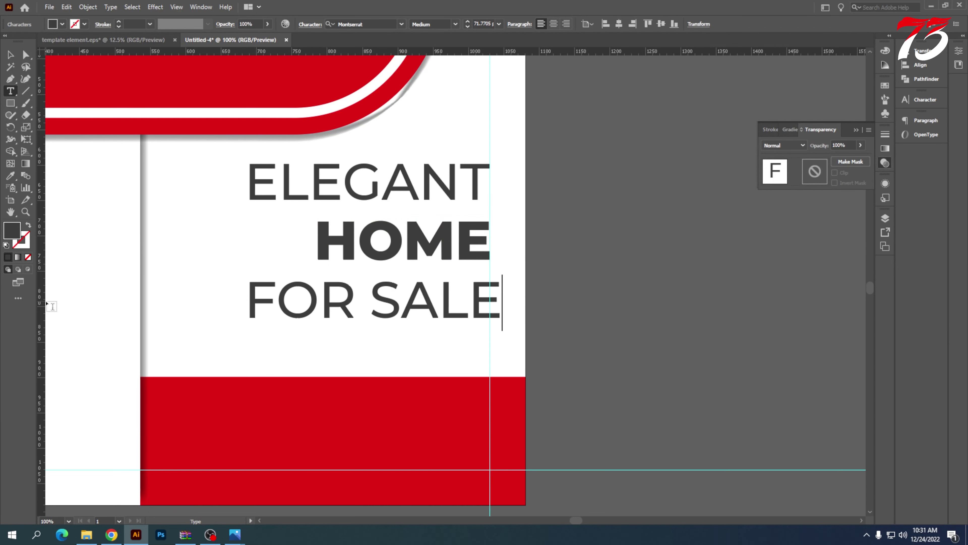
key("Escape")
scroll(483, 307, "up", 3, "alt")
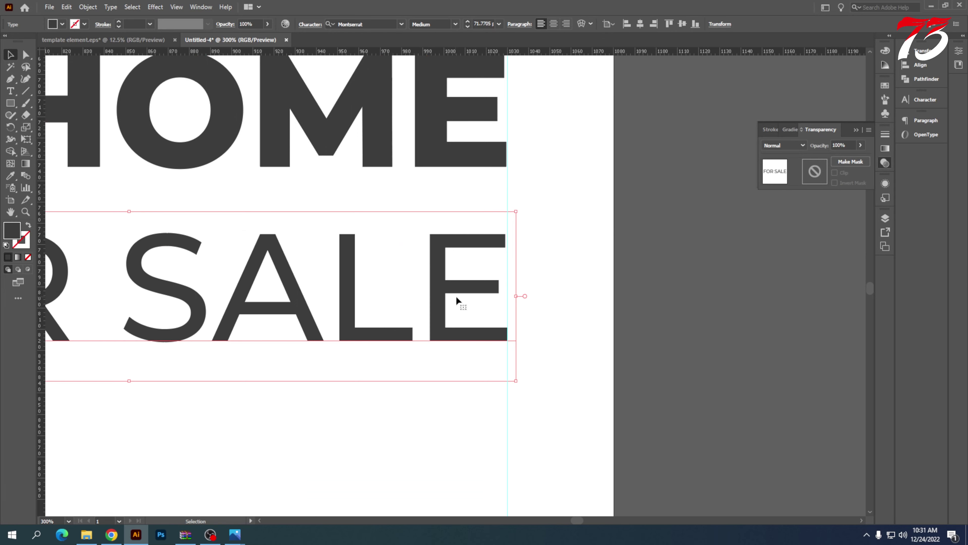
scroll(455, 297, "down", 3)
- Try the SemiBold weight on the FOR SALE line
left_click(455, 23)
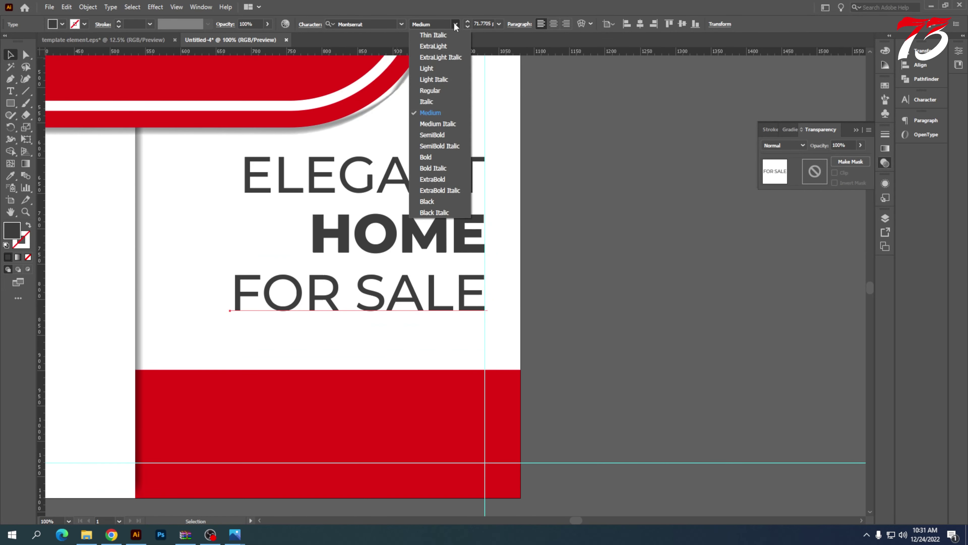
left_click(434, 135)
scroll(383, 307, "up", 1, "alt")
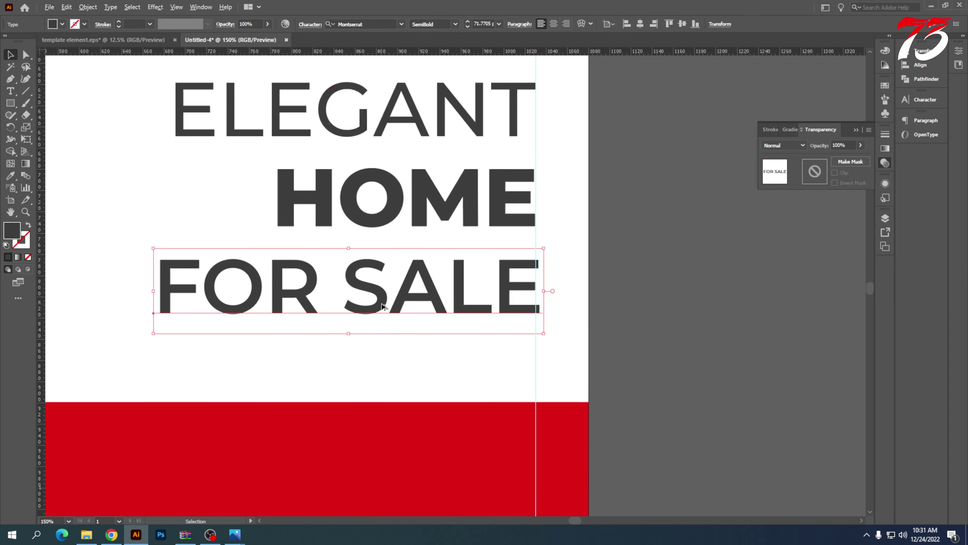
- Set the FOR SALE line's weight to Bold and shift it left to end at the right margin guide
left_click(456, 24)
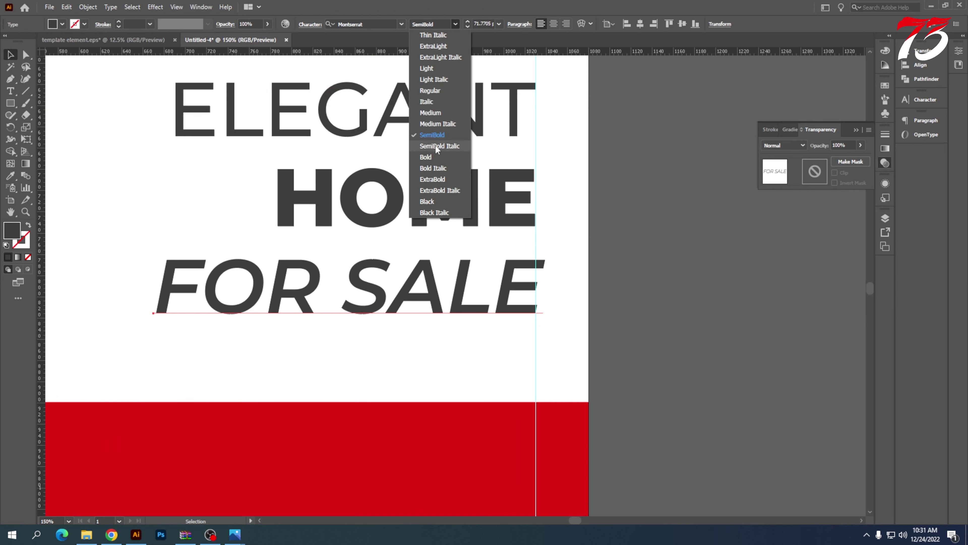
left_click(435, 156)
scroll(511, 280, "up", 3, "alt")
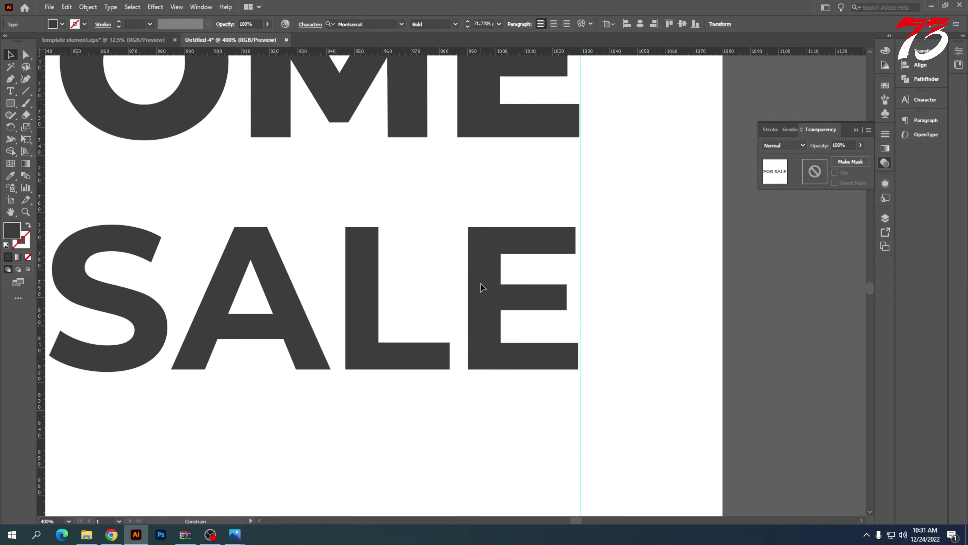
scroll(484, 283, "down", 3, "alt")
- Recolor the HOME and FOR SALE lines with the red of the brand swatch
left_click(458, 208, "shift")
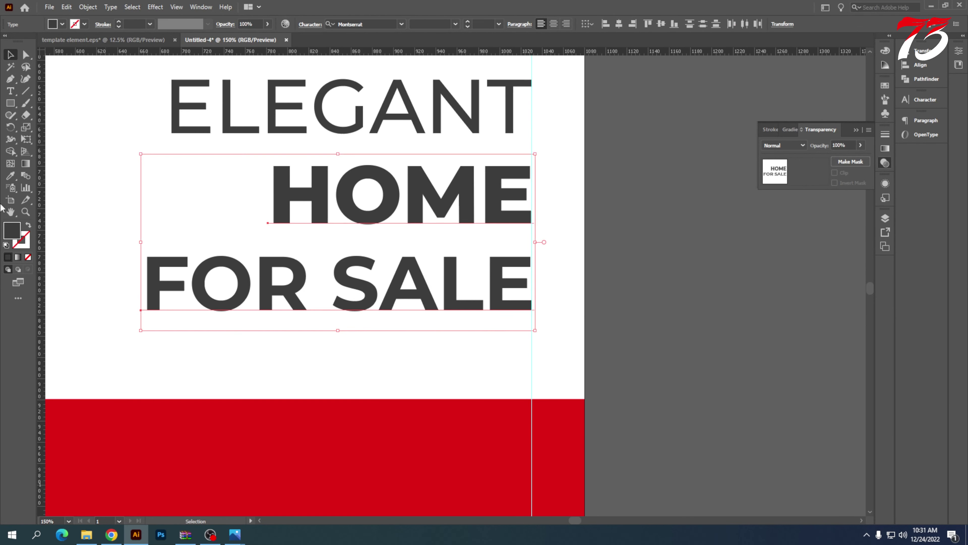
key("i")
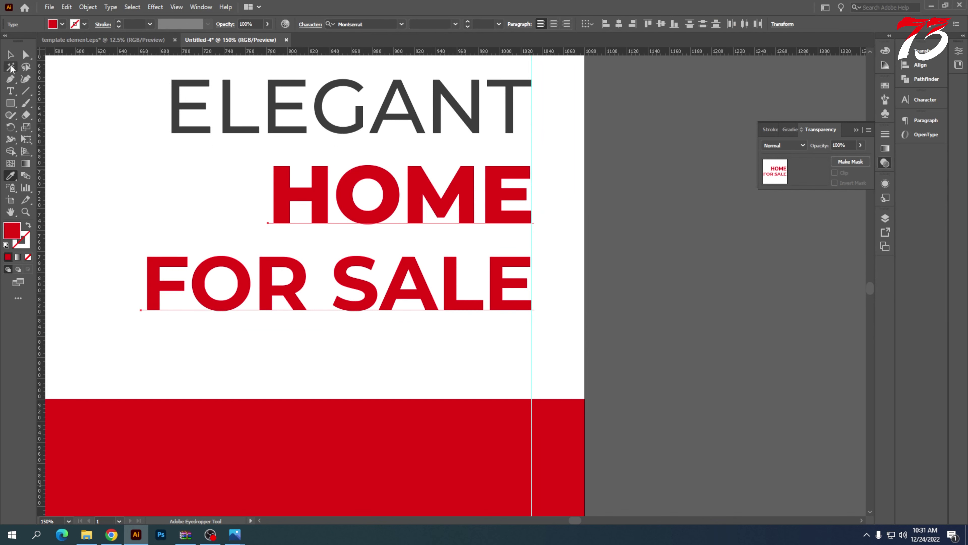
left_click(10, 56)
left_click(606, 220)
- Recolor only the HOME line dark gray to match ELEGANT
left_click(479, 203)
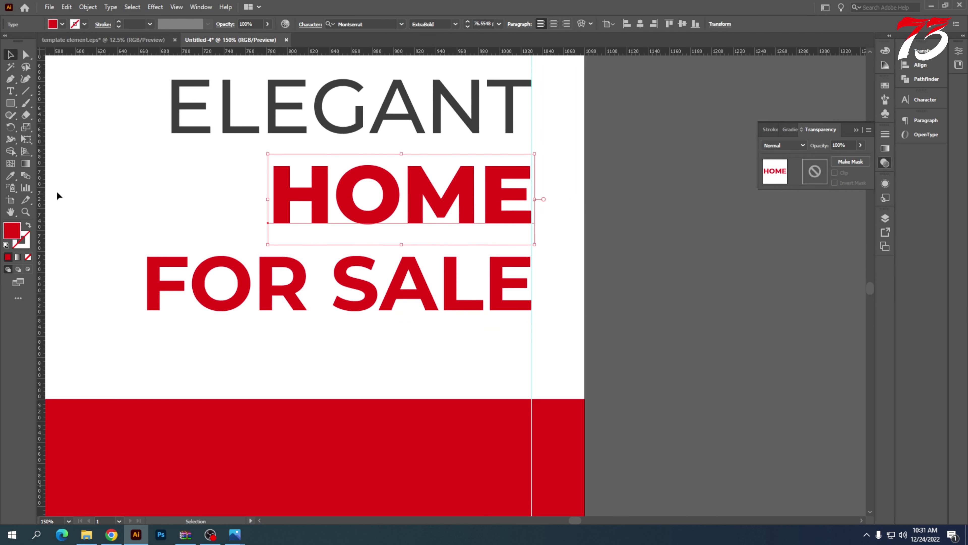
left_click(10, 176)
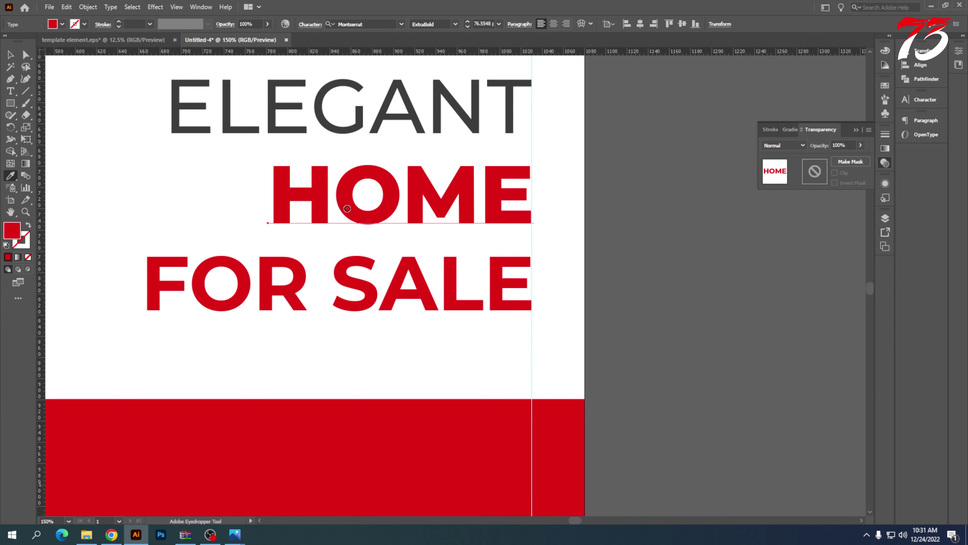
left_click(11, 54)
scroll(688, 287, "down", 1)
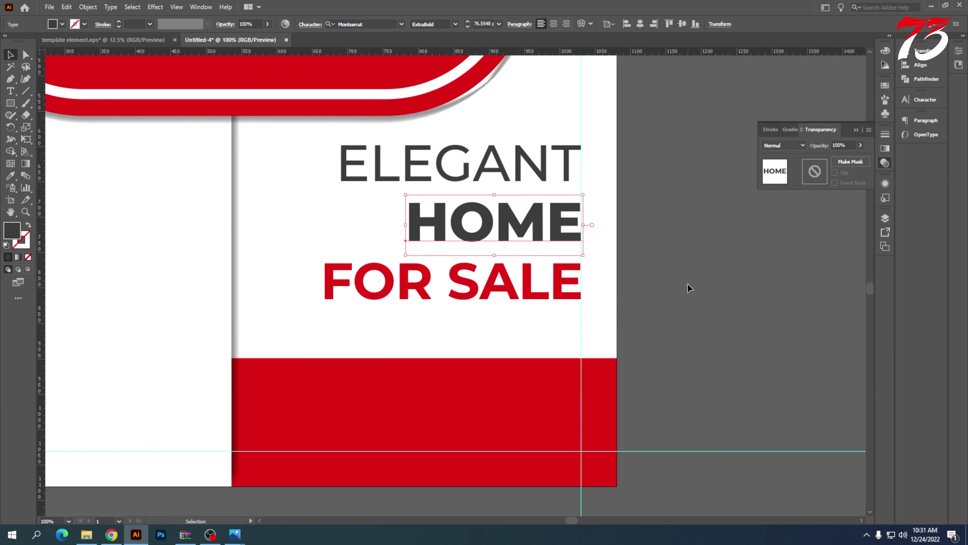
- Enlarge the three headline lines together toward the left, keeping their right edge on the margin guide, and nudge them slightly down
left_click(599, 283)
scroll(602, 328, "up", 1)
left_click(356, 315)
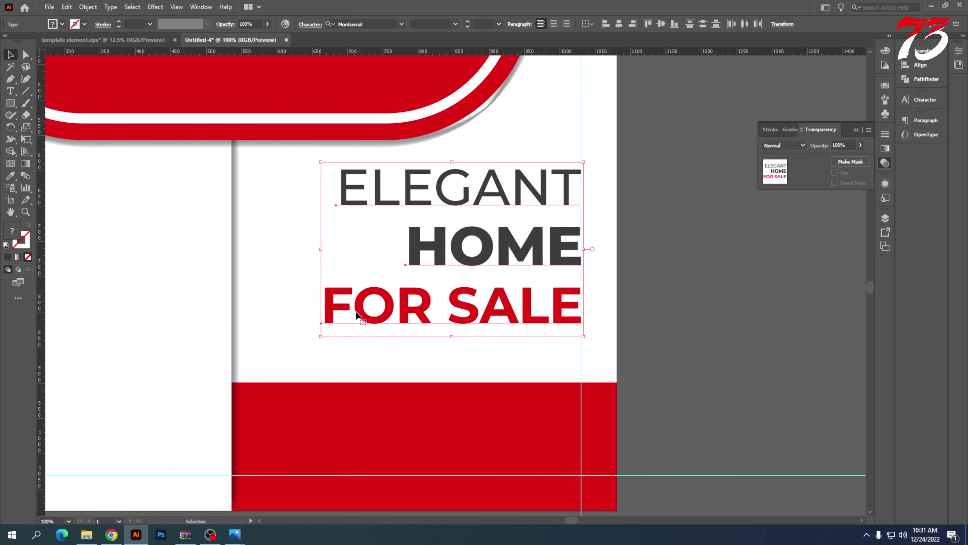
left_click_drag(320, 337, 295, 354)
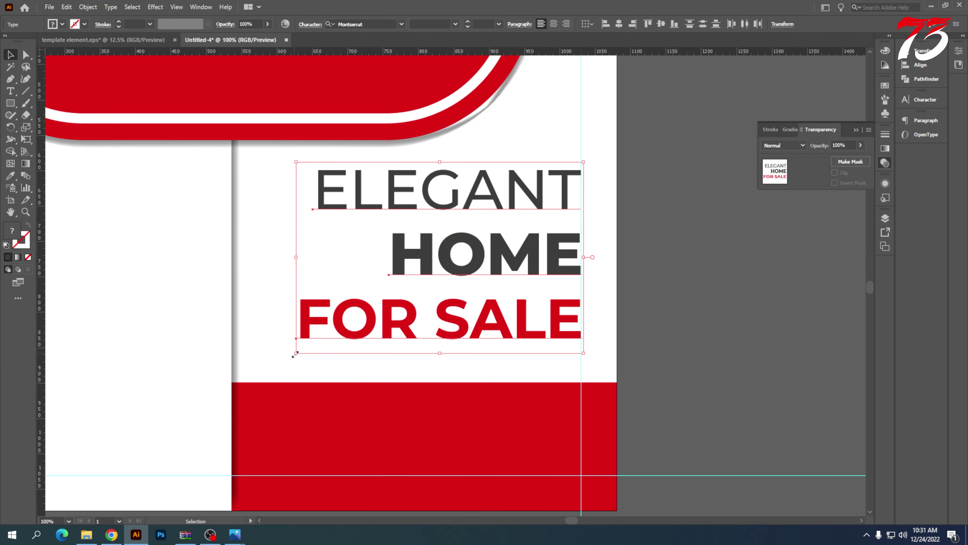
key("shift+Down")
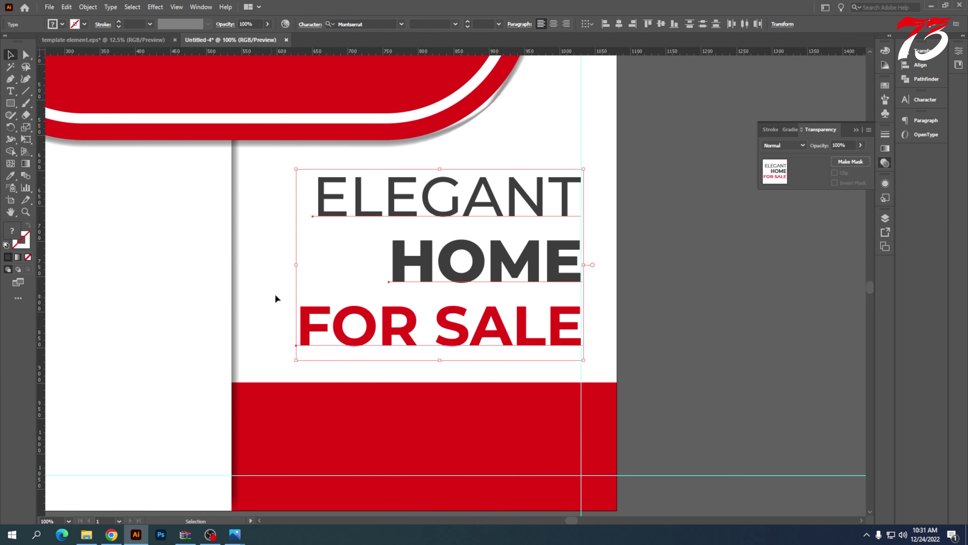
left_click_drag(298, 265, 288, 266)
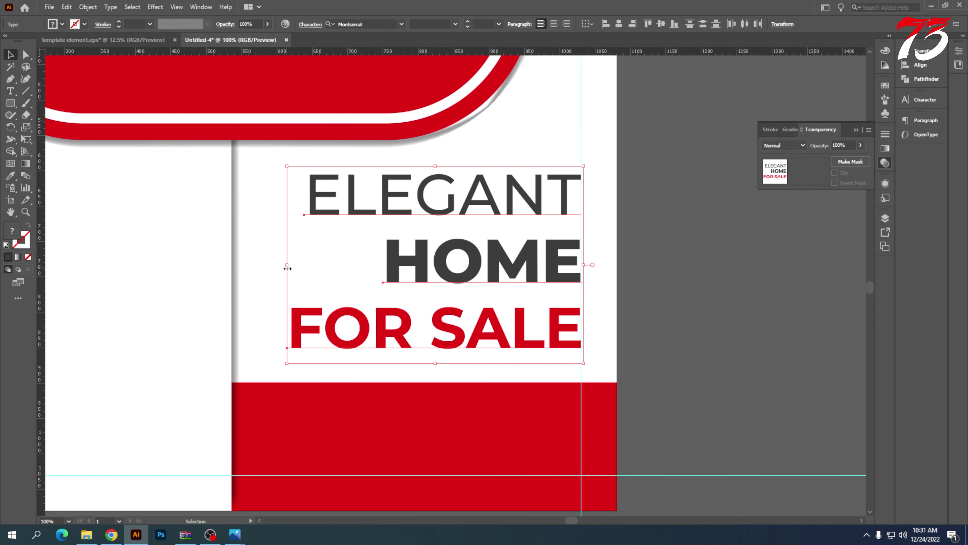
left_click(659, 282)
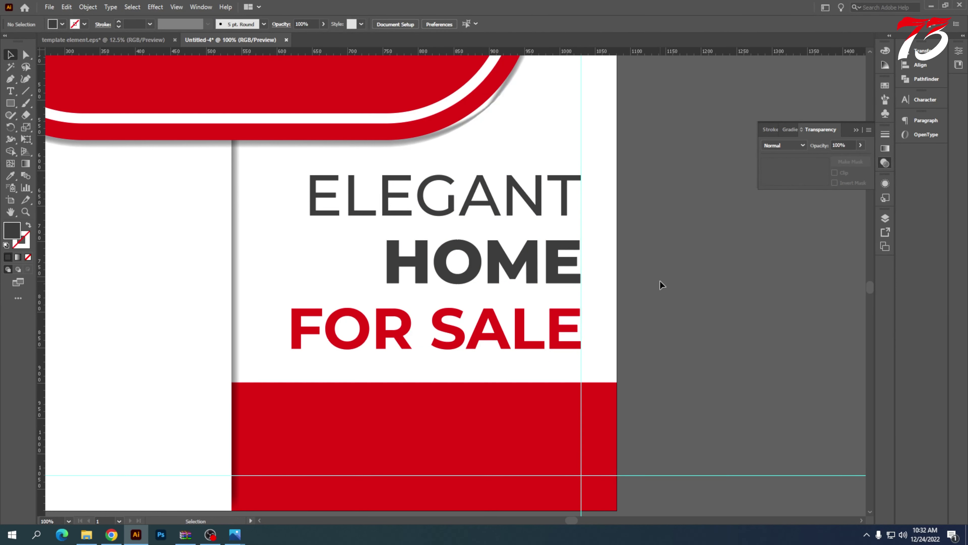
- Place the price text group in the white lower-left panel, bring it to the front and align its text with the left margin guide
scroll(644, 253, "down", 4)
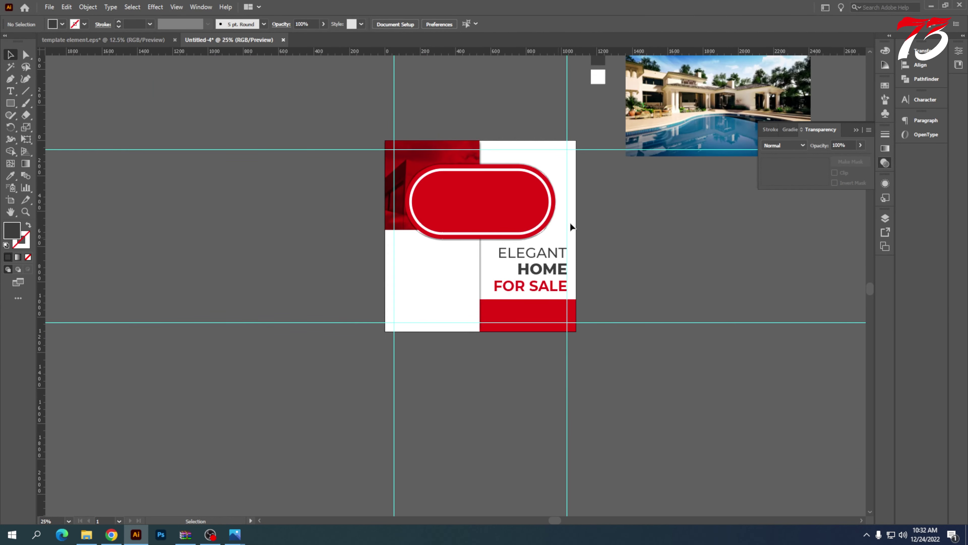
left_click_drag(705, 135, 443, 380)
scroll(437, 383, "up", 4)
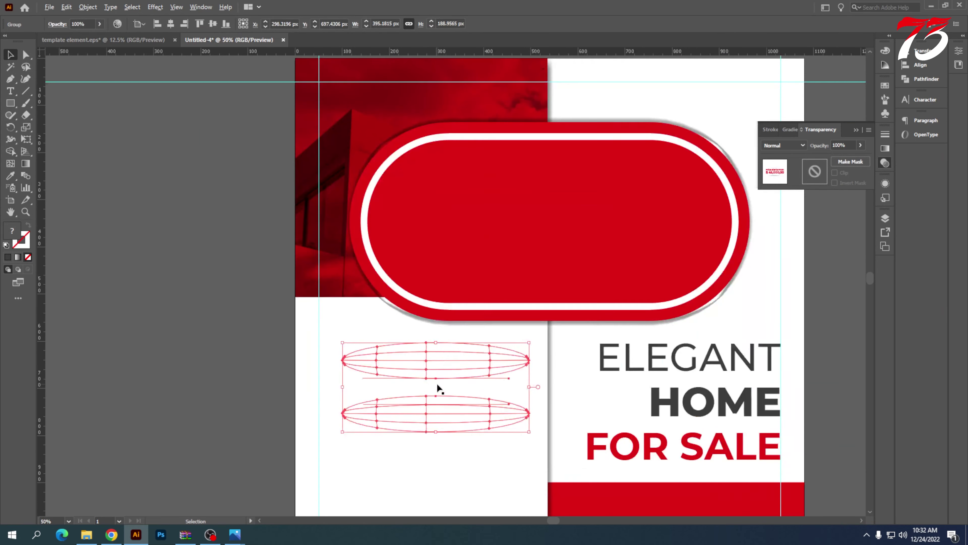
right_click(437, 383)
mouse_move(473, 330)
left_click(564, 331)
scroll(379, 383, "up", 2)
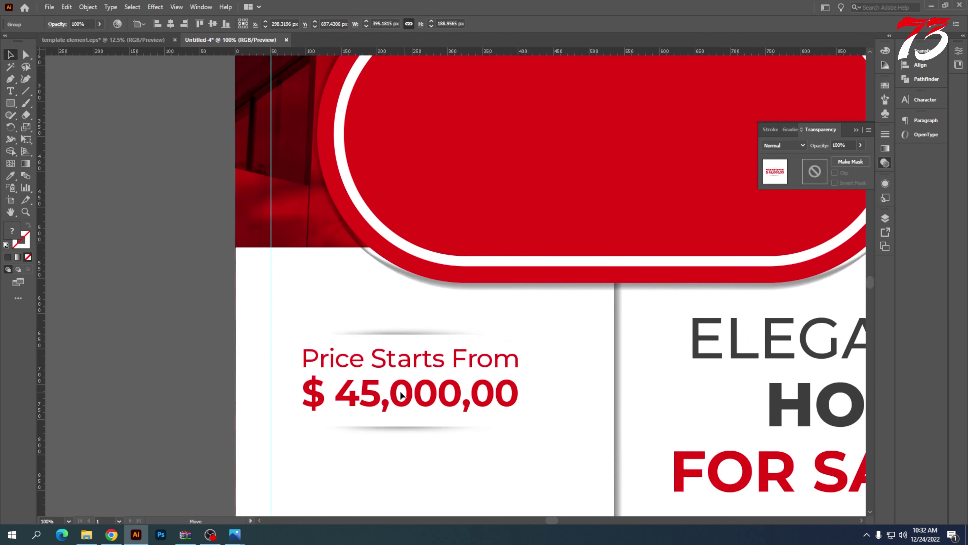
scroll(379, 383, "down", 3)
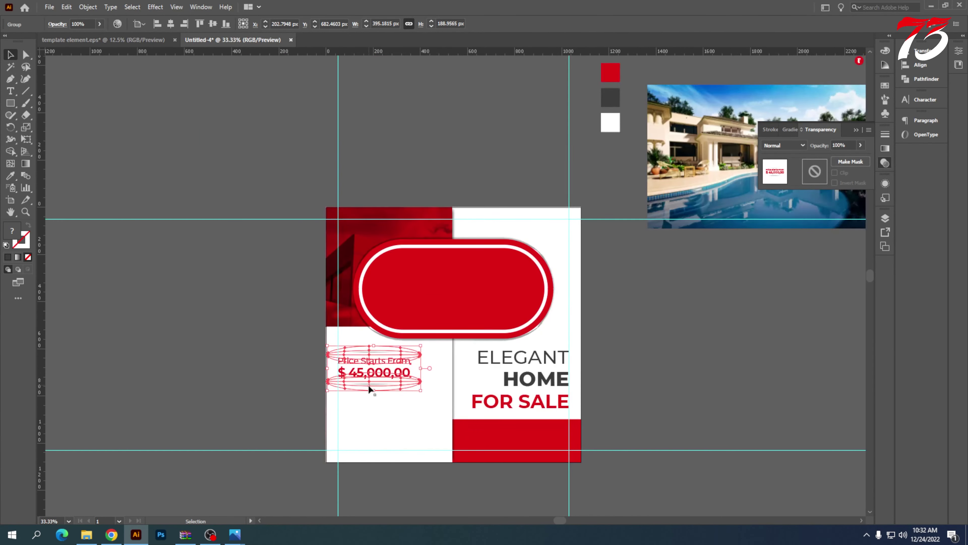
- Move the pool house photo over the pill frame and send it behind the rest of the artwork
left_click(190, 308)
scroll(206, 308, "down", 1)
scroll(719, 153, "up", 1)
left_click_drag(651, 169, 268, 295)
right_click(364, 277)
left_click(395, 374)
left_click(553, 345)
scroll(587, 317, "up", 2)
- Paste a copy of the inner red pill in front and use it as the clipping mask for the pool house photo
left_click(268, 299)
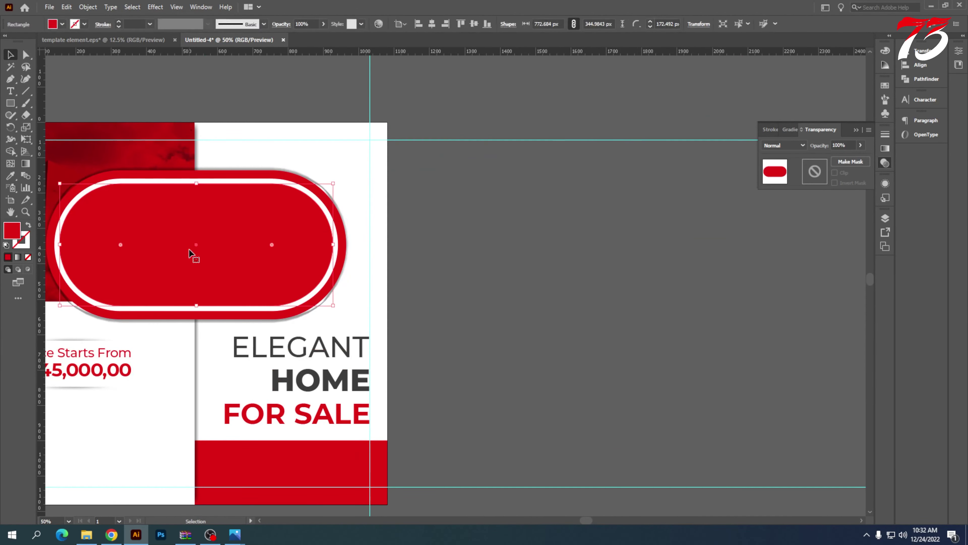
scroll(661, 279, "down", 1)
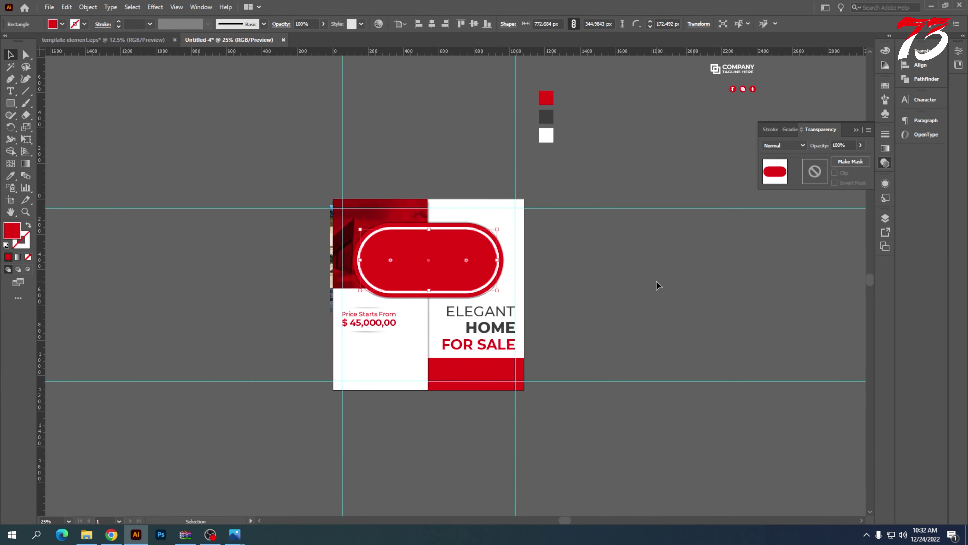
scroll(421, 255, "up", 1)
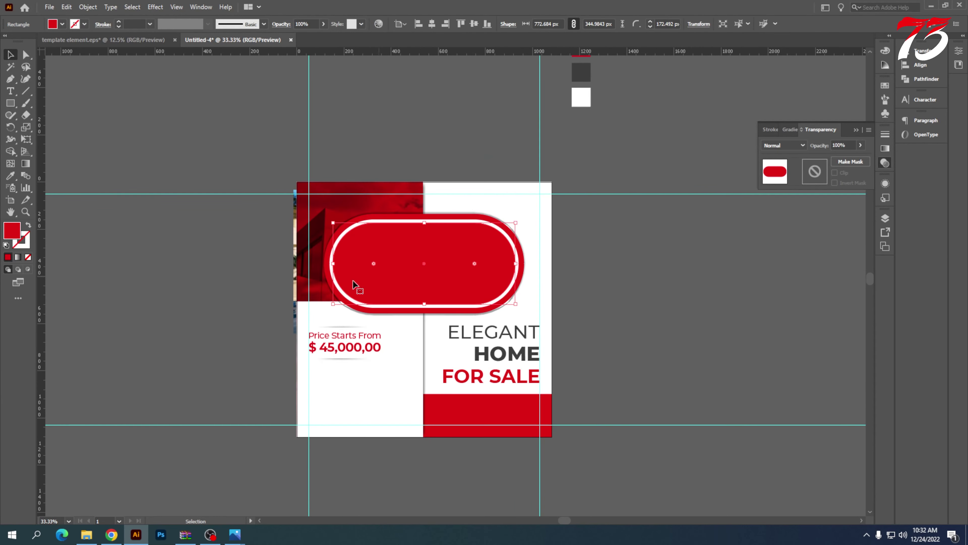
scroll(352, 284, "up", 2)
left_click(321, 291, "shift")
right_click(320, 285)
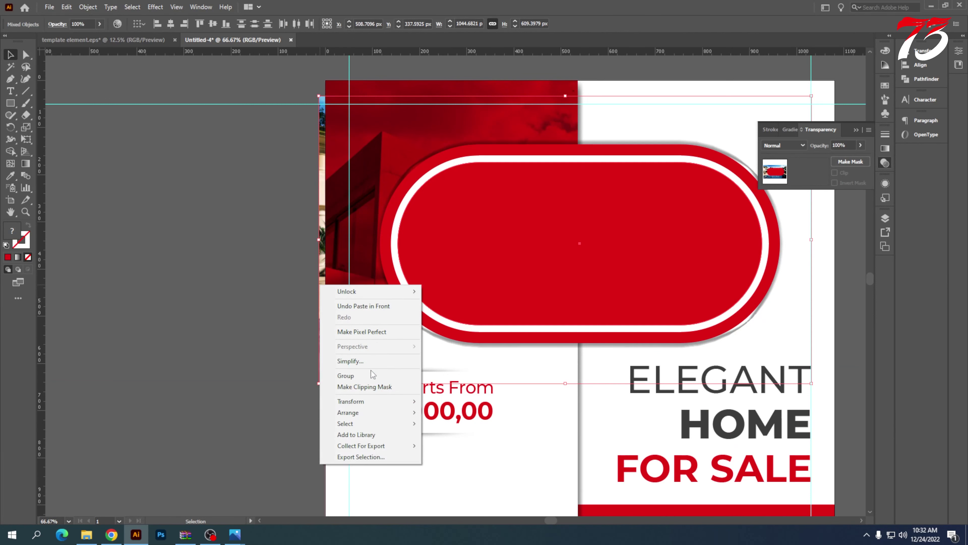
left_click(372, 386)
- Move the leftover inner red pill above the clipped photo in the layer order and delete it
key("F7")
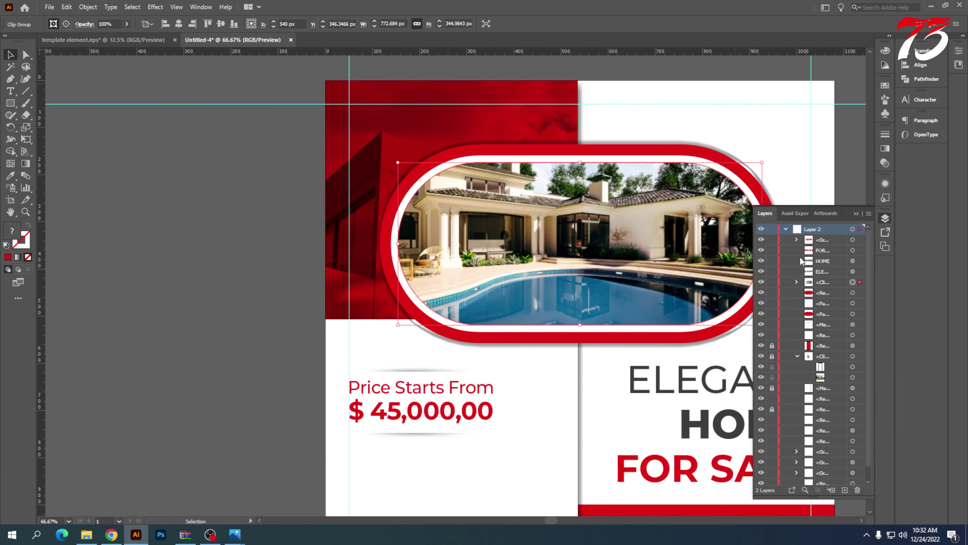
left_click(853, 292)
left_click_drag(823, 292, 816, 282)
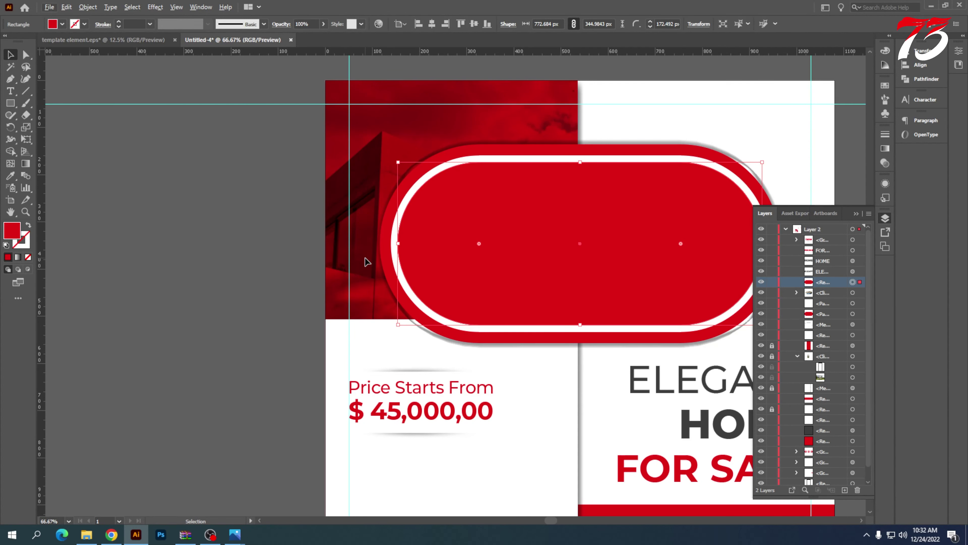
key("Delete")
- Add a placeholder text line below the price block, scale it to about 28.7 pt and align it with the left margin guide
scroll(256, 197, "down", 1)
scroll(224, 237, "down", 3)
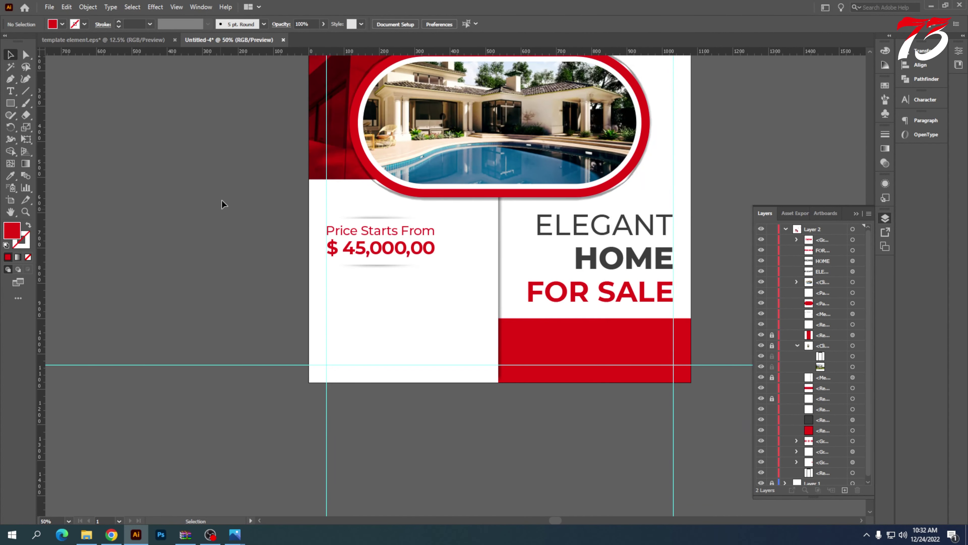
scroll(224, 234, "down", 2)
key("t")
scroll(341, 225, "up", 2)
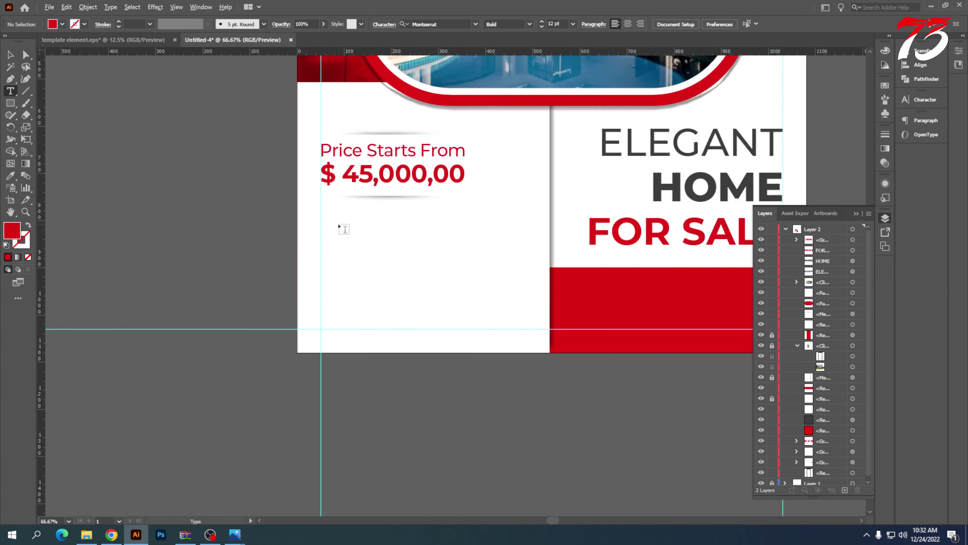
left_click(330, 244)
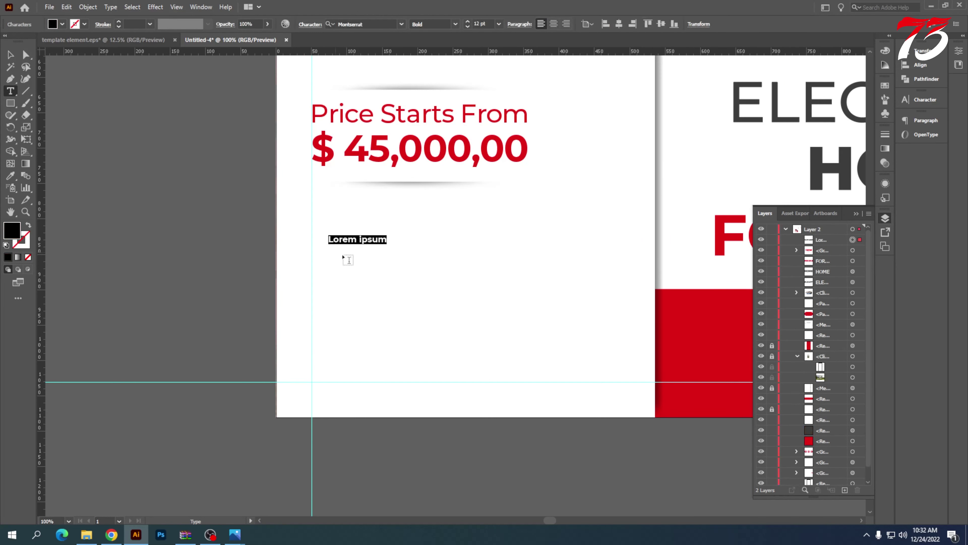
key("Escape")
left_click_drag(387, 245, 469, 259)
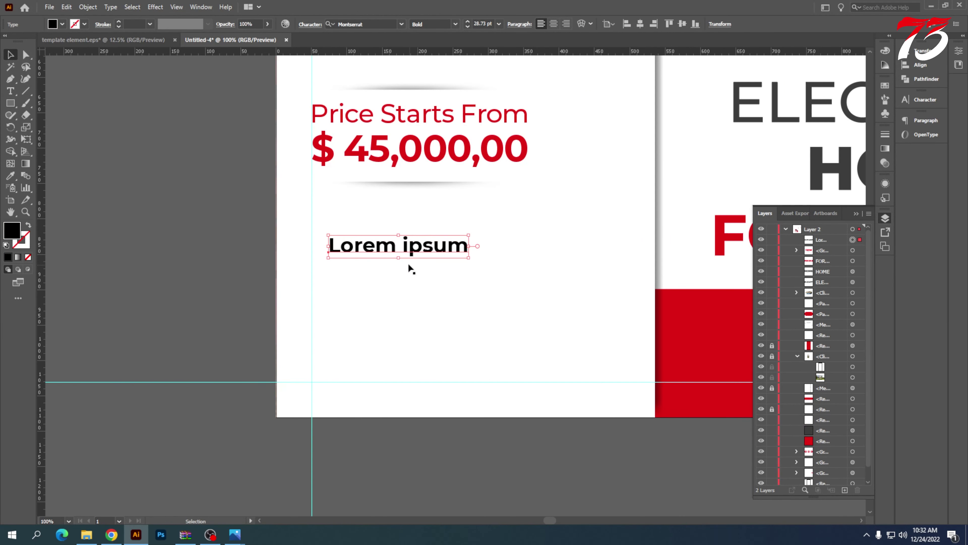
left_click_drag(411, 267, 397, 235)
- Replace the placeholder text below the price block with "Property Features"
left_click(9, 90)
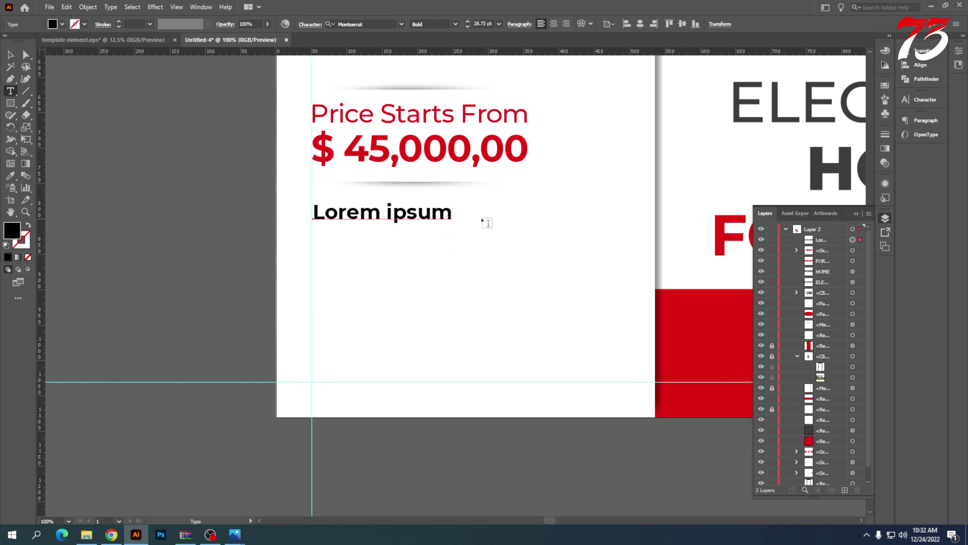
left_click_drag(450, 214, 163, 217)
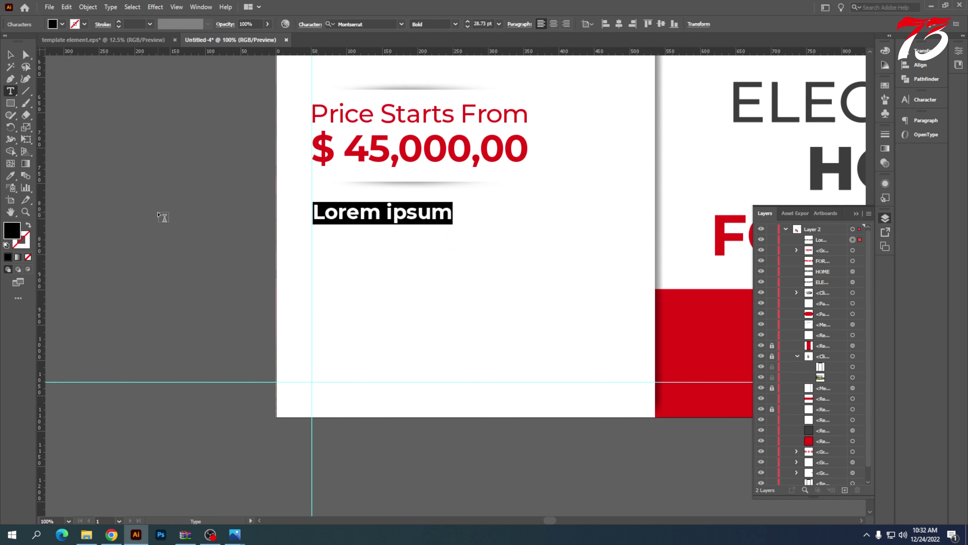
type("Po")
type("o")
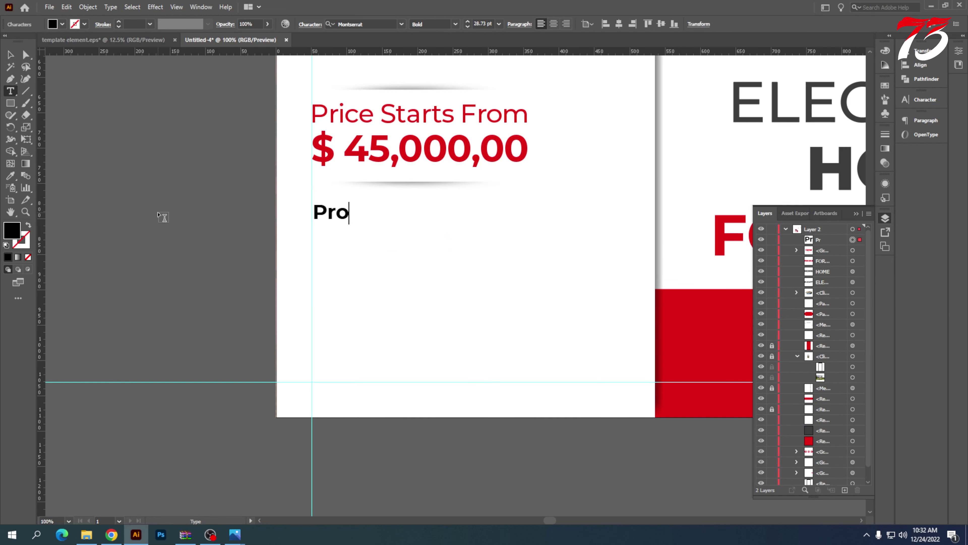
type("perty F")
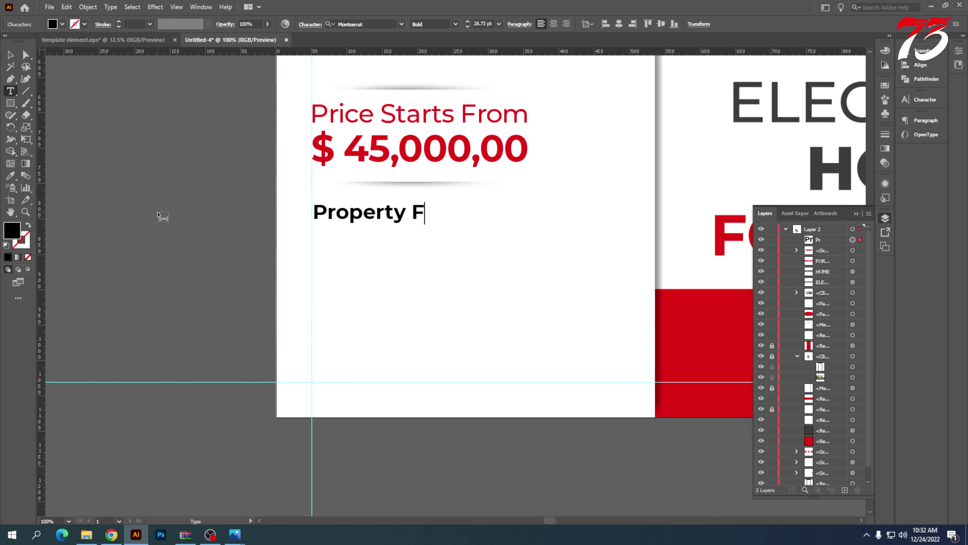
type("eatures")
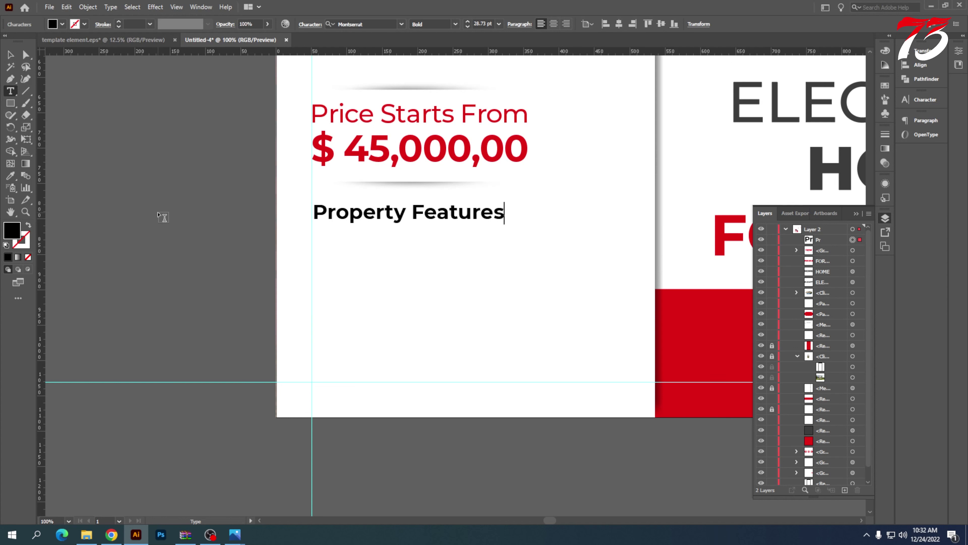
left_click(7, 65)
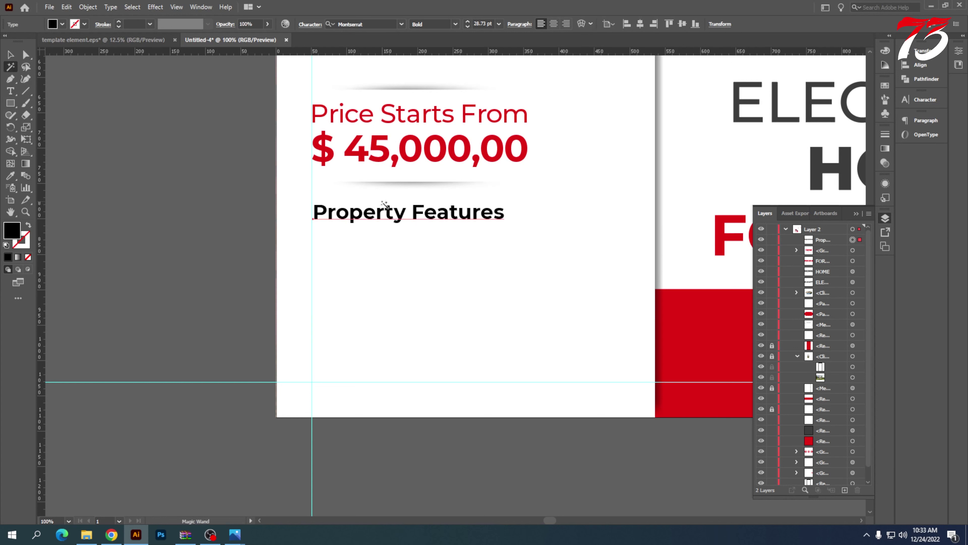
left_click(10, 54)
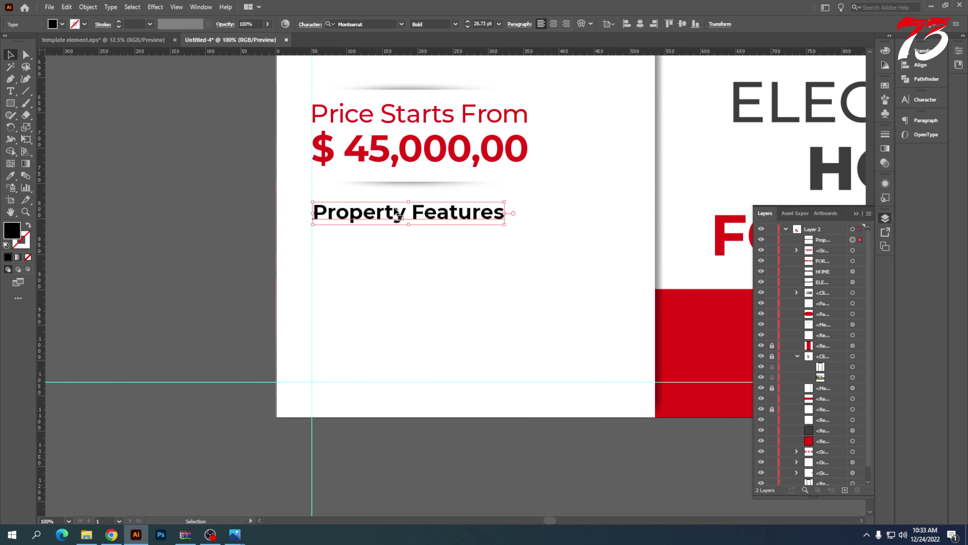
- Enlarge the Property Features heading to about 35 pt and align its left edge precisely with the left margin guide
left_click_drag(504, 223, 548, 230)
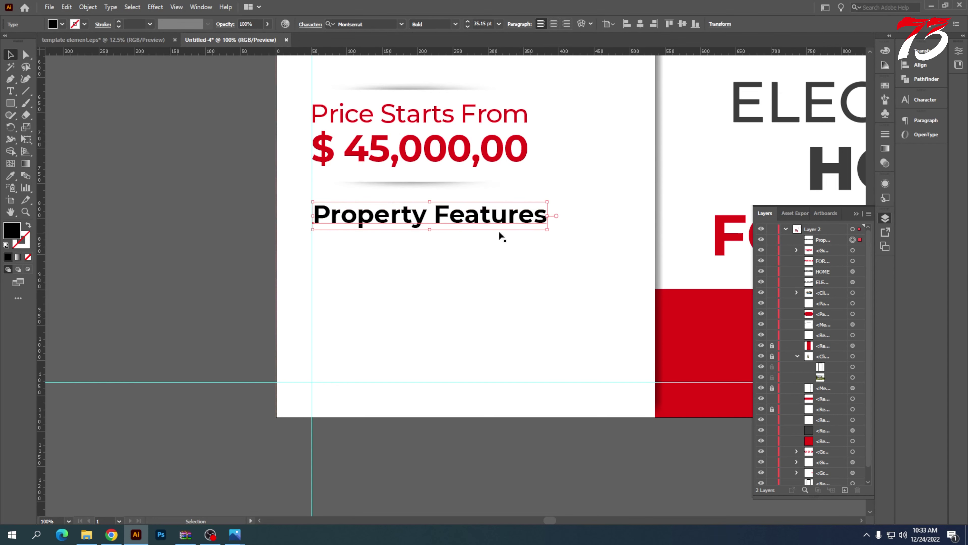
scroll(320, 214, "up", 5)
left_click_drag(323, 227, 303, 217)
scroll(303, 216, "down", 5)
scroll(169, 226, "up", 2)
left_click(170, 226)
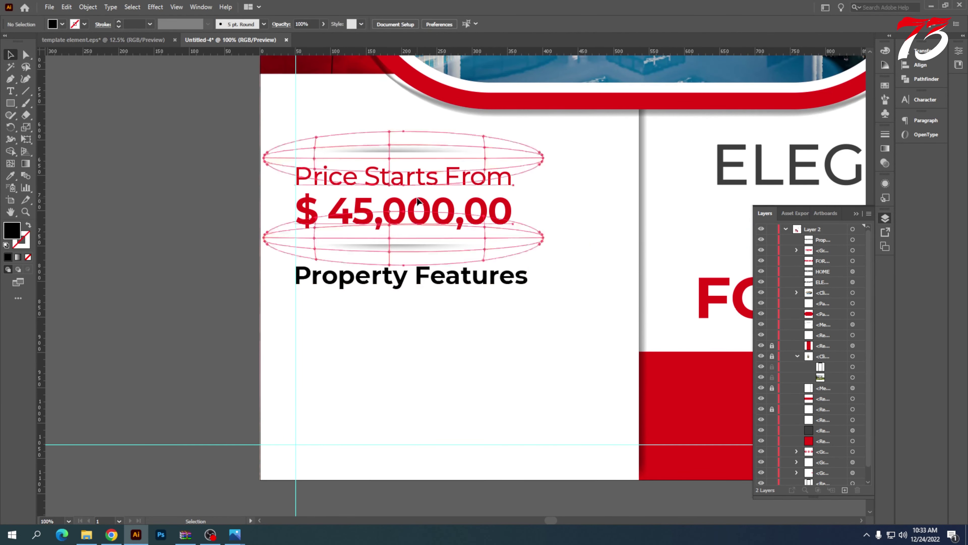
- Move the price block up slightly and raise the Property Features heading closer beneath it
left_click_drag(416, 177, 415, 181)
left_click(437, 291)
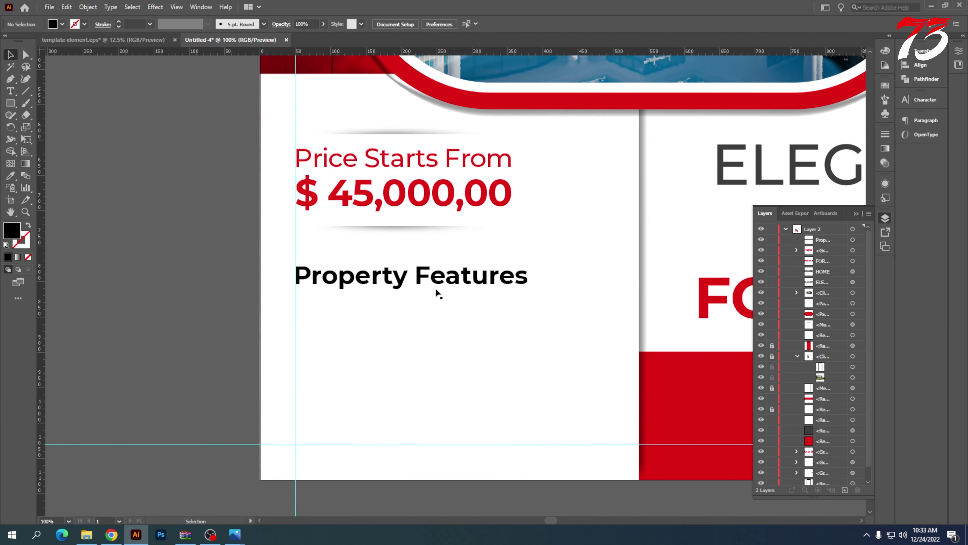
left_click_drag(395, 282, 395, 268)
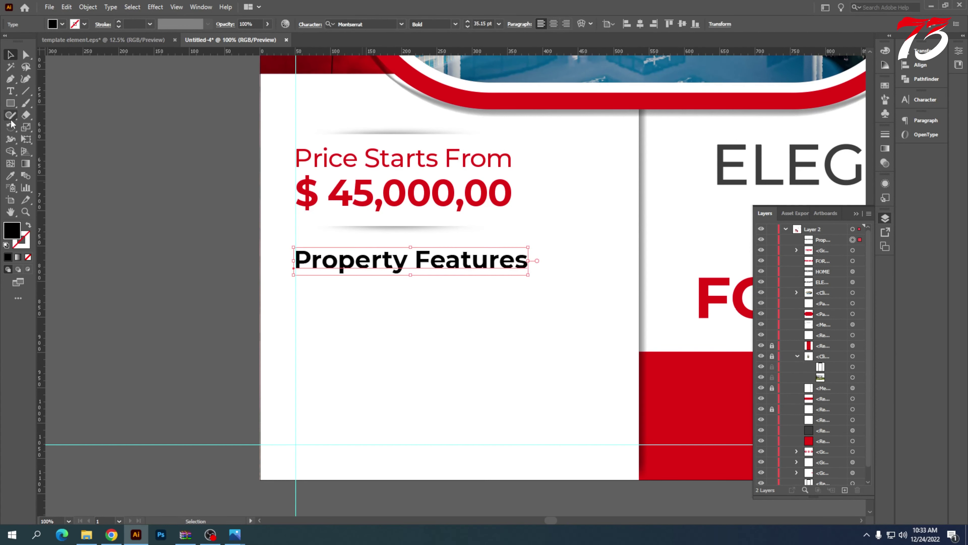
- Recolour the Property Features heading with the dark grey from the colour swatches
left_click(12, 177)
scroll(278, 177, "down", 4)
scroll(457, 168, "up", 6)
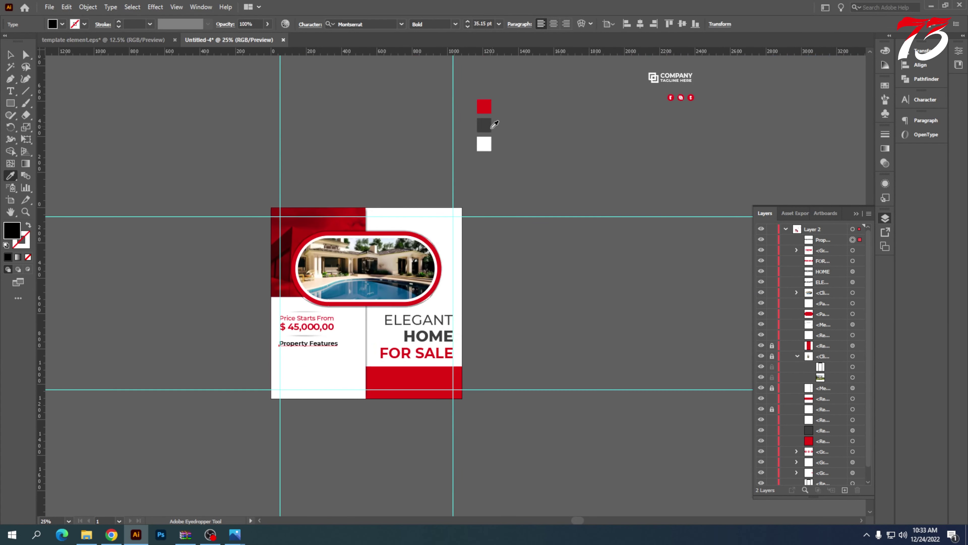
left_click(488, 129)
- Move the red, dark grey and white swatches together to just outside the artboard's left edge, beside the price block
left_click(10, 54)
left_click_drag(483, 113, 234, 297)
scroll(253, 336, "up", 5)
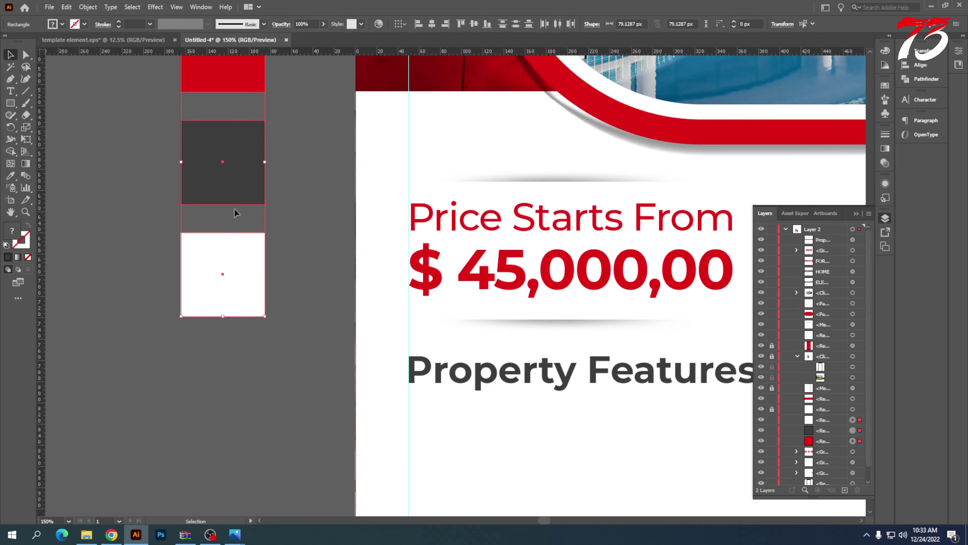
left_click_drag(234, 218, 250, 379)
scroll(263, 247, "down", 2)
scroll(262, 247, "down", 1)
- Recolour the word "Property" in the Property Features heading with the red swatch
left_click(10, 91)
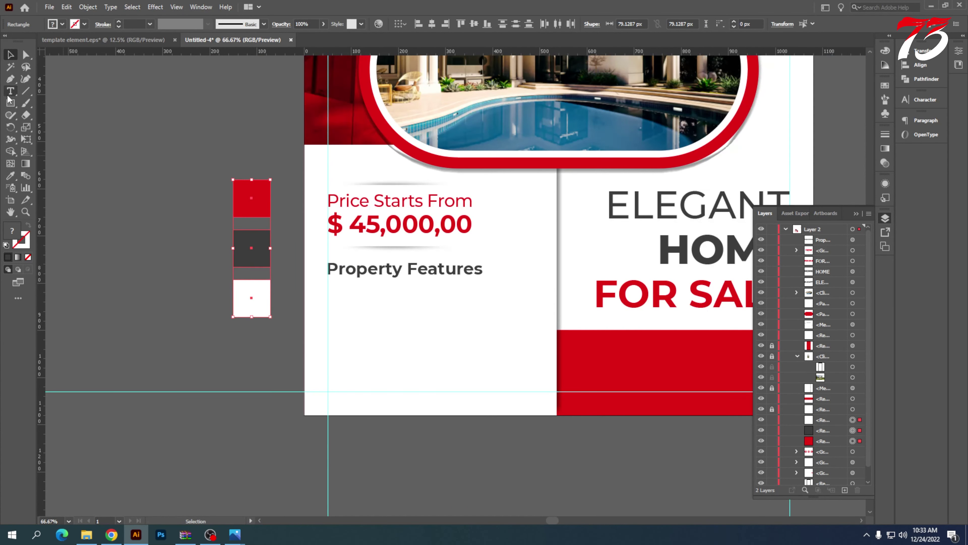
left_click_drag(402, 271, 327, 270)
left_click(10, 175)
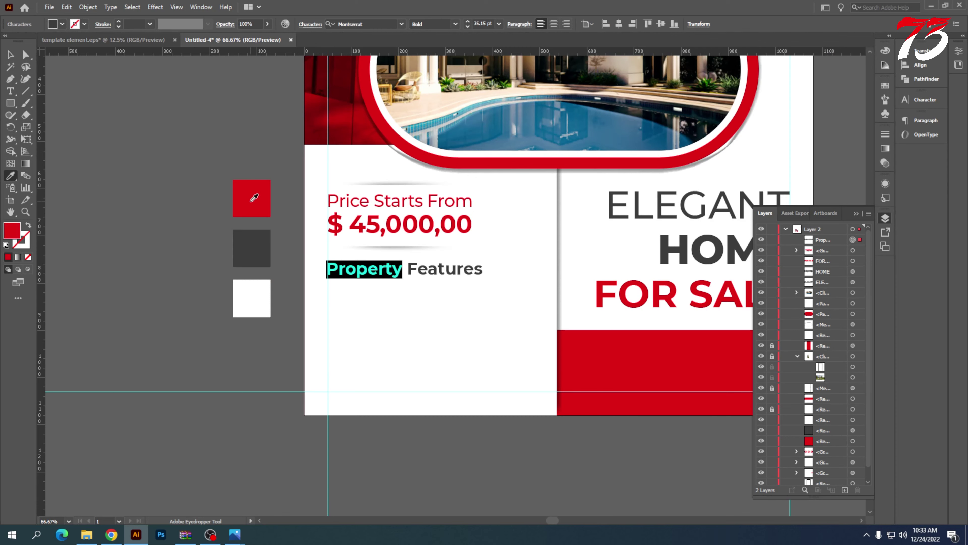
- Draw a red bar about 116 × 2 px below the Property Features heading, starting at the margin guide, and move it slightly closer to the heading
scroll(200, 244, "down", 3)
left_click(11, 103)
scroll(420, 208, "up", 2)
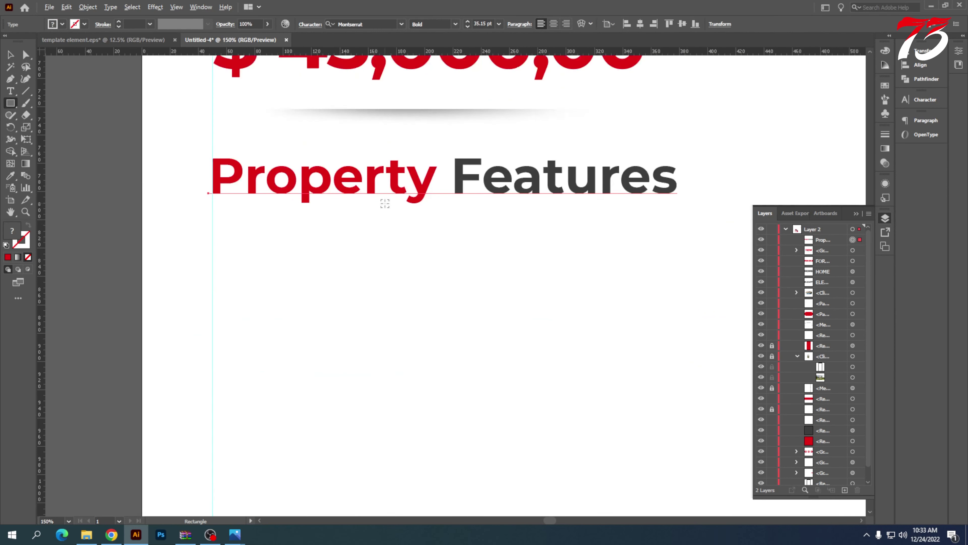
left_click_drag(213, 227, 377, 230)
left_click(11, 54)
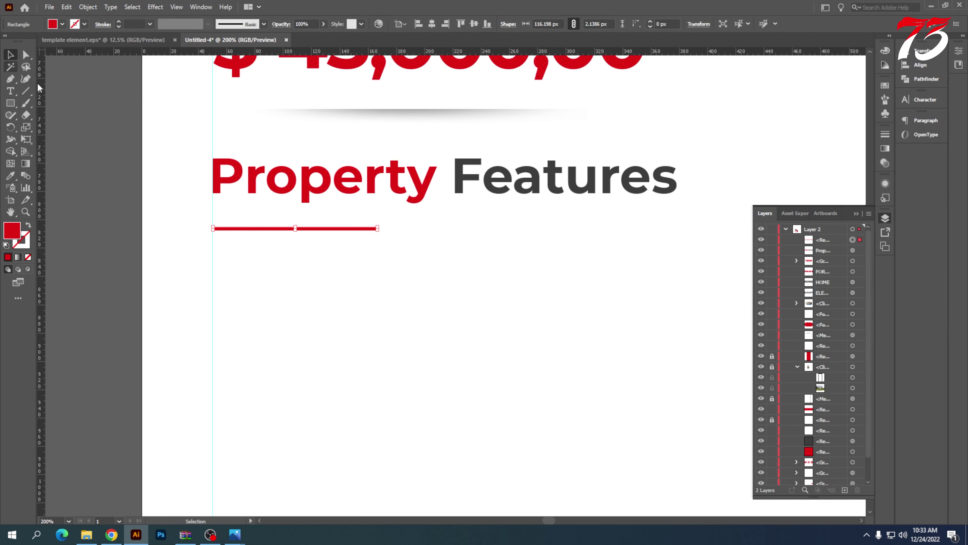
left_click(115, 141)
scroll(226, 225, "up", 4)
left_click_drag(222, 240, 220, 219)
scroll(370, 225, "down", 5)
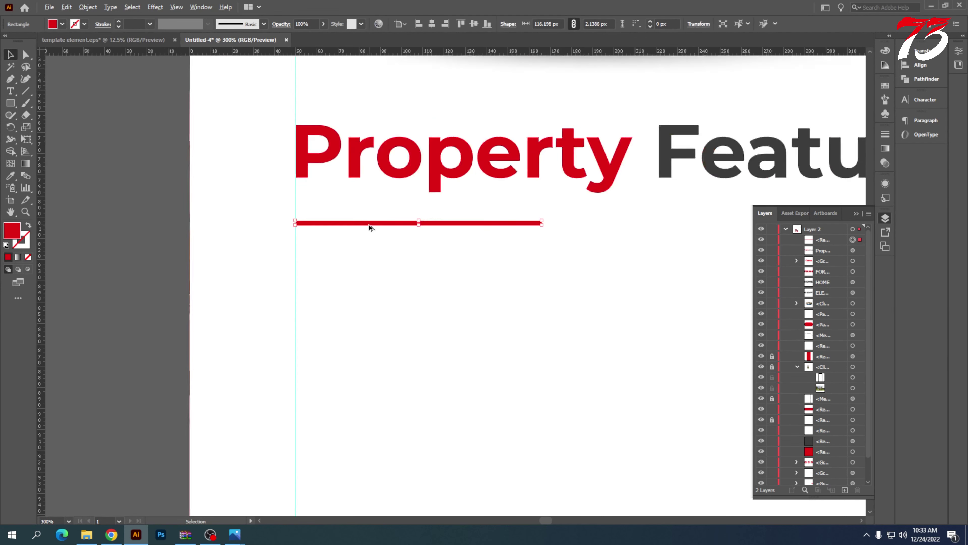
left_click(240, 191)
- Add a placeholder paragraph in Montserrat Regular 24 pt below the red bar, spanning from the margin guide almost across the white panel
key("t")
scroll(367, 305, "down", 2)
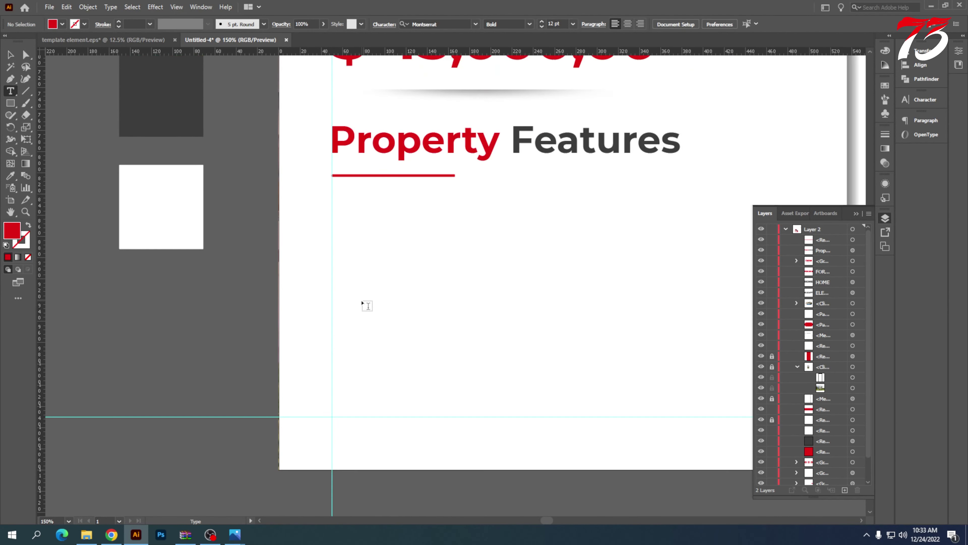
left_click(572, 25)
left_click(583, 157)
left_click(529, 24)
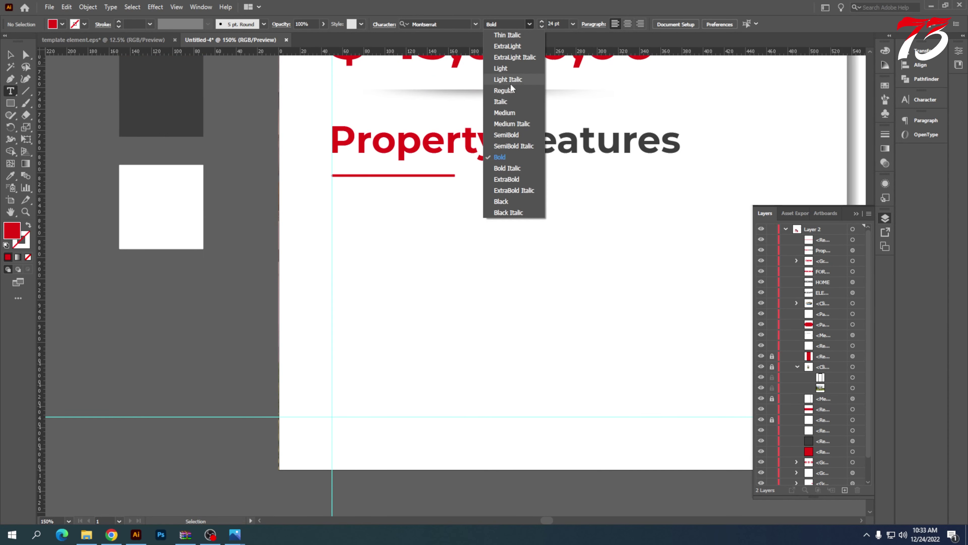
left_click(508, 91)
scroll(418, 216, "down", 3)
scroll(290, 170, "down", 2)
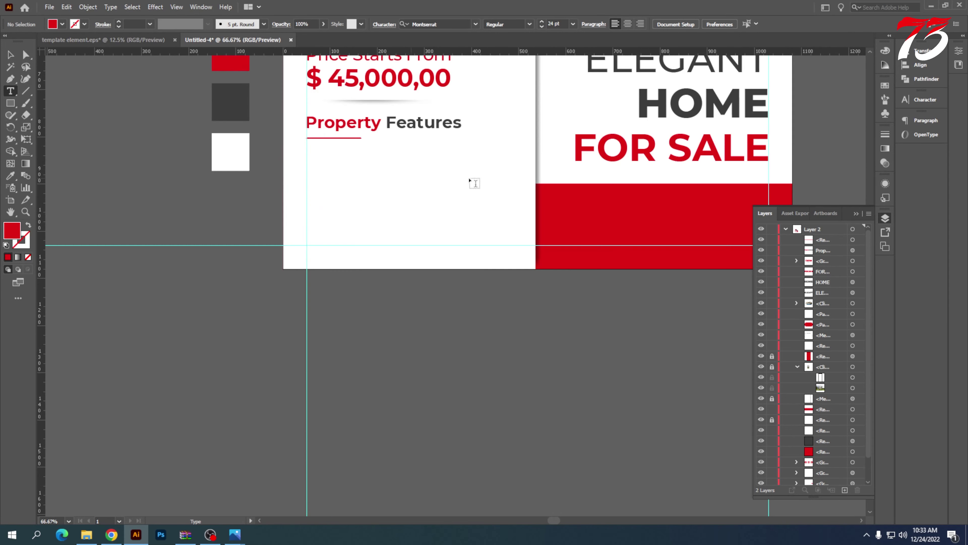
scroll(476, 145, "up", 1)
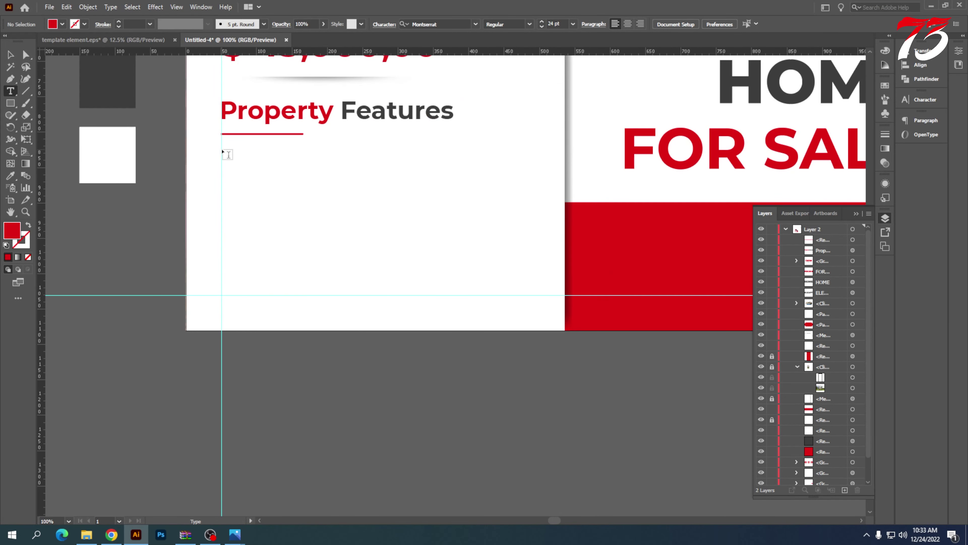
left_click_drag(222, 151, 535, 206)
left_click(11, 55)
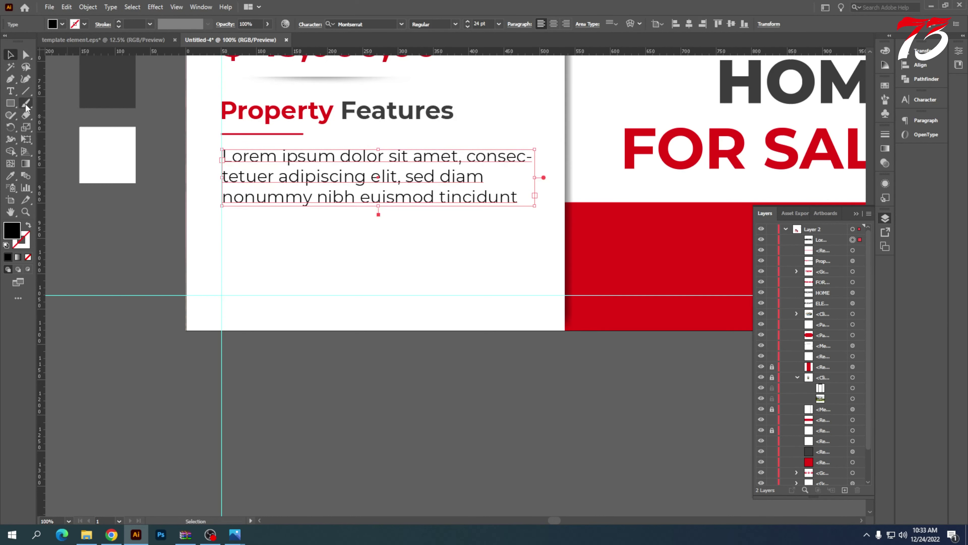
- Set the placeholder paragraph to 18 pt and delete the text after "nonummy"
left_click(499, 24)
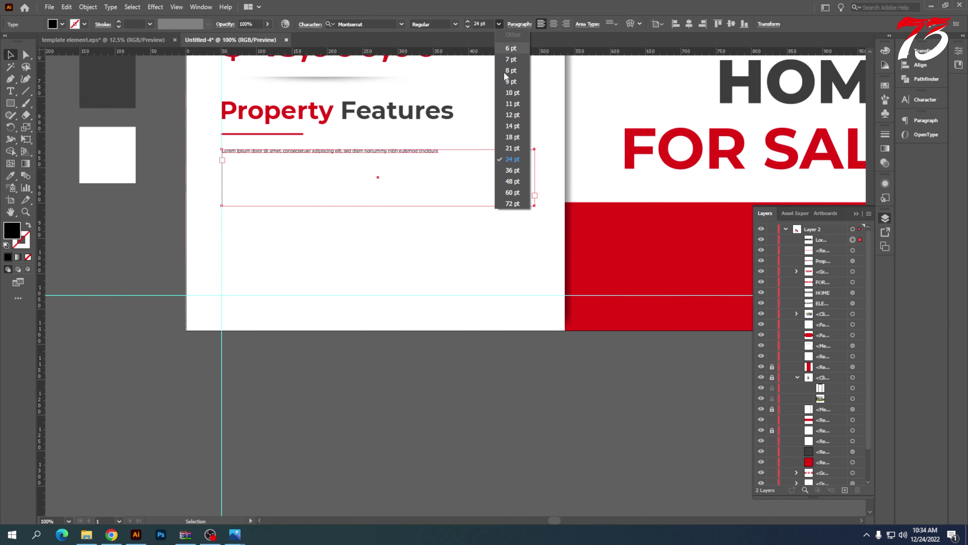
left_click(514, 140)
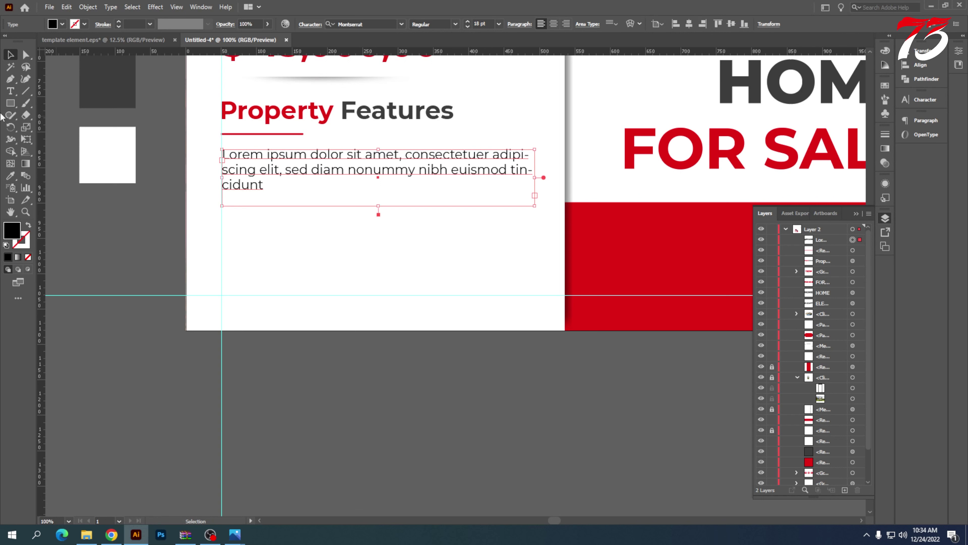
left_click(10, 92)
left_click_drag(415, 169, 569, 253)
key("BackSpace")
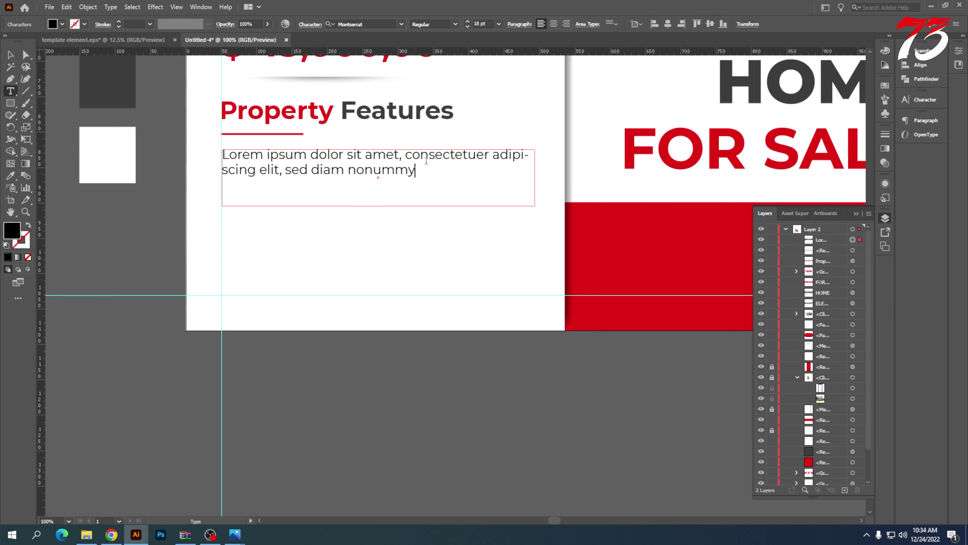
- Increase the placeholder paragraph's leading by a few points
left_click(10, 55)
left_click(304, 24)
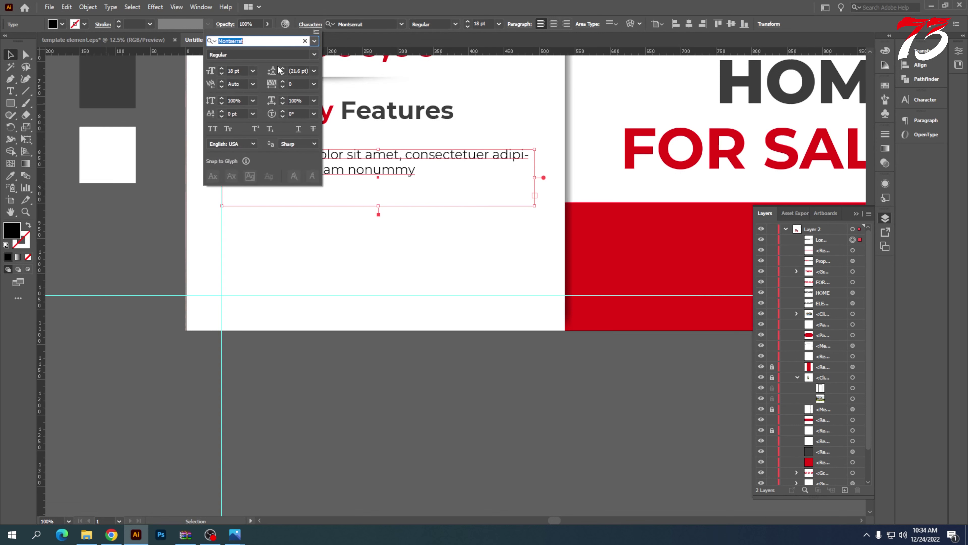
left_click(283, 69)
left_click(283, 69)
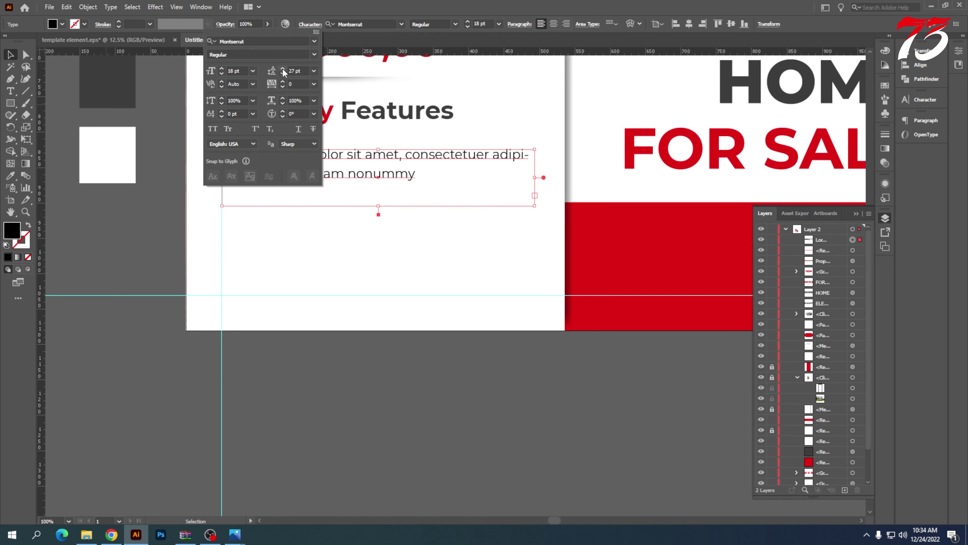
left_click(282, 68)
- Recolour the placeholder paragraph with the dark grey swatch and deselect it
left_click(10, 176)
left_click(12, 178)
left_click(121, 83)
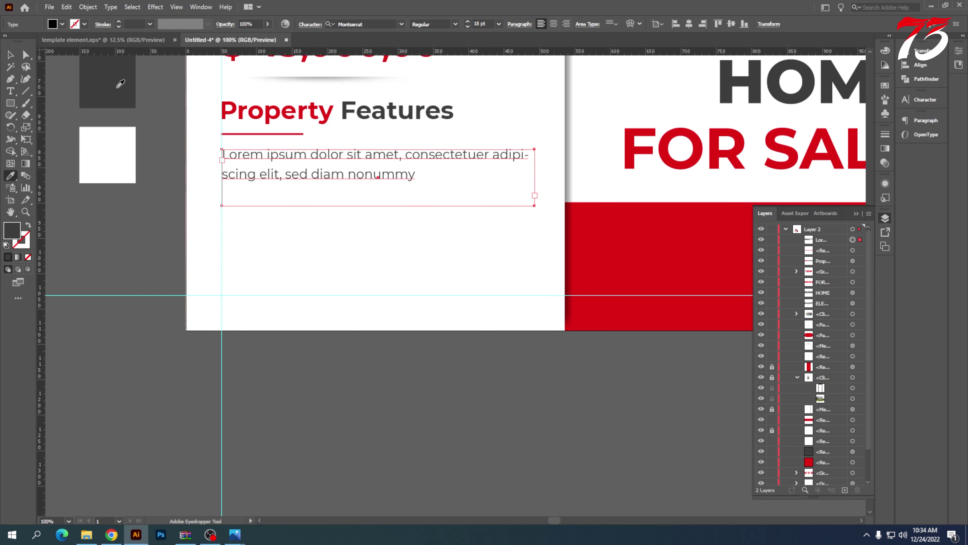
left_click(10, 55)
left_click(330, 186)
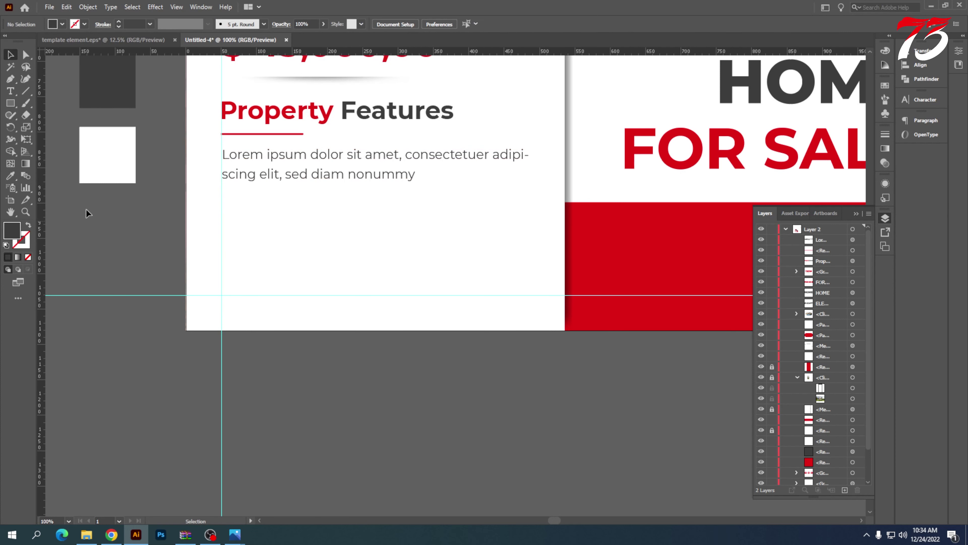
- Add a text line reading "9 Bedrooms" below the placeholder paragraph
left_click(10, 91)
scroll(221, 233, "up", 2)
left_click(290, 223)
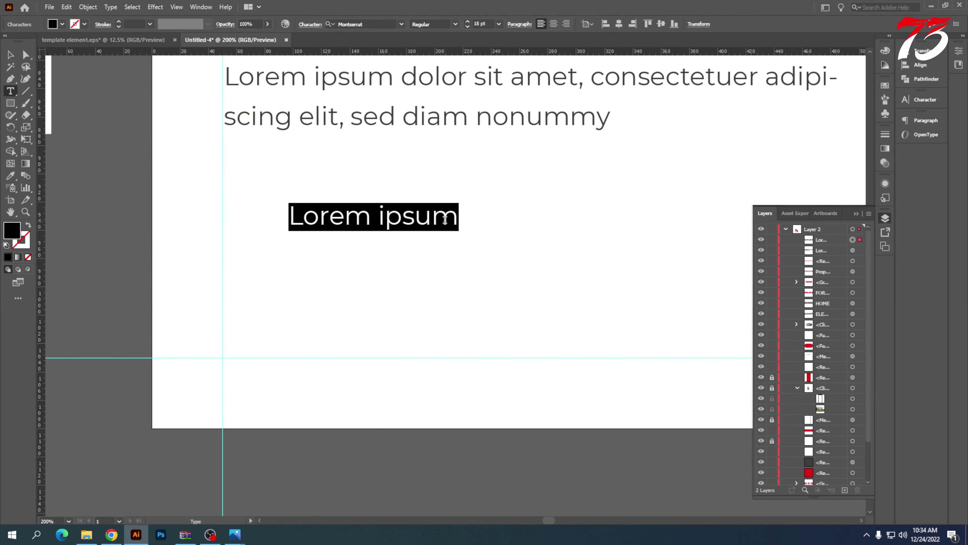
left_click_drag(457, 219, 101, 214)
type("9")
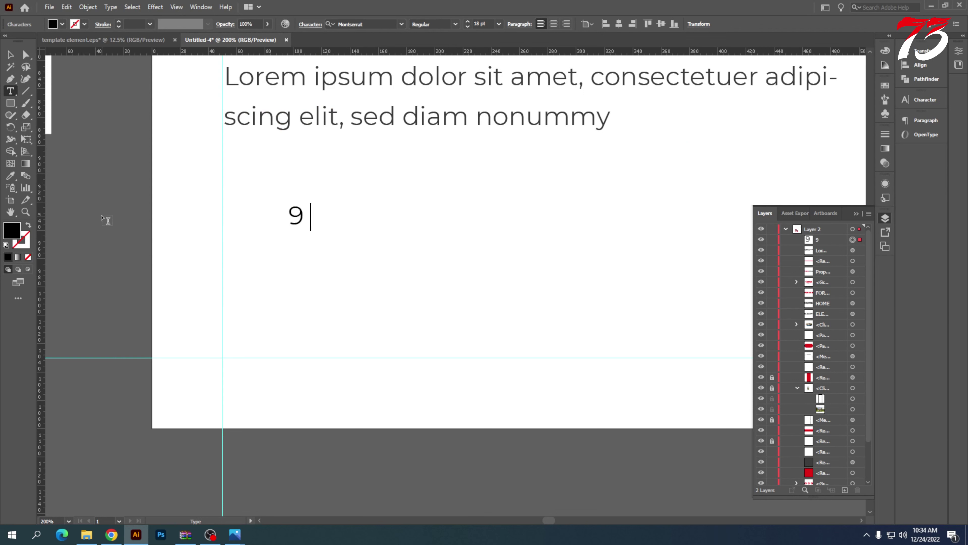
type(" Bedrooms")
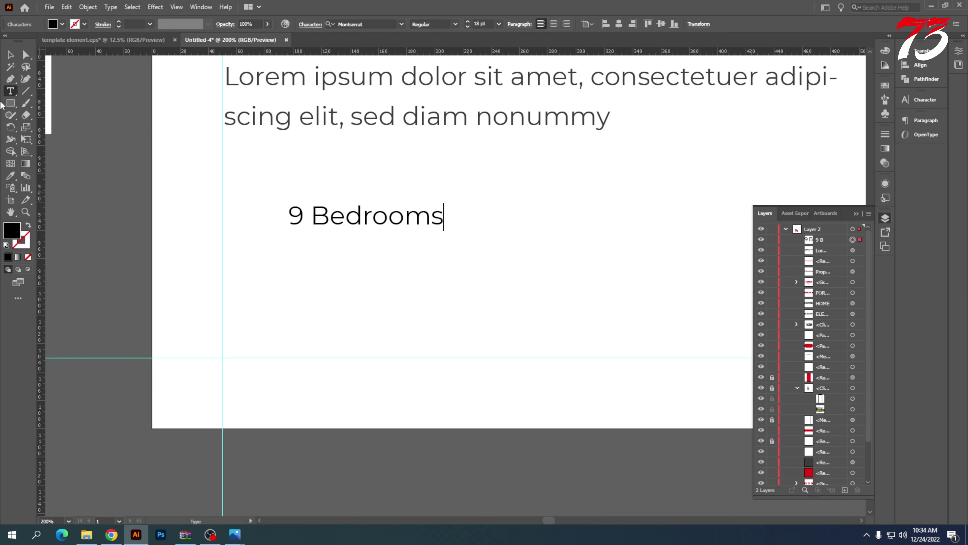
- Set the "9 Bedrooms" line to Medium weight and enlarge it to about 21.3 pt, starting at the left margin guide
left_click(10, 56)
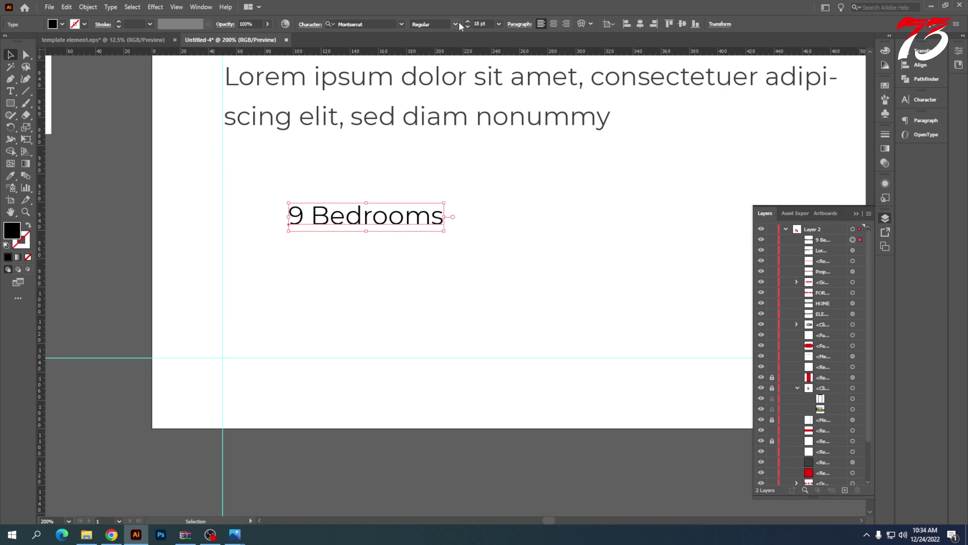
left_click(499, 24)
left_click(499, 23)
left_click(456, 23)
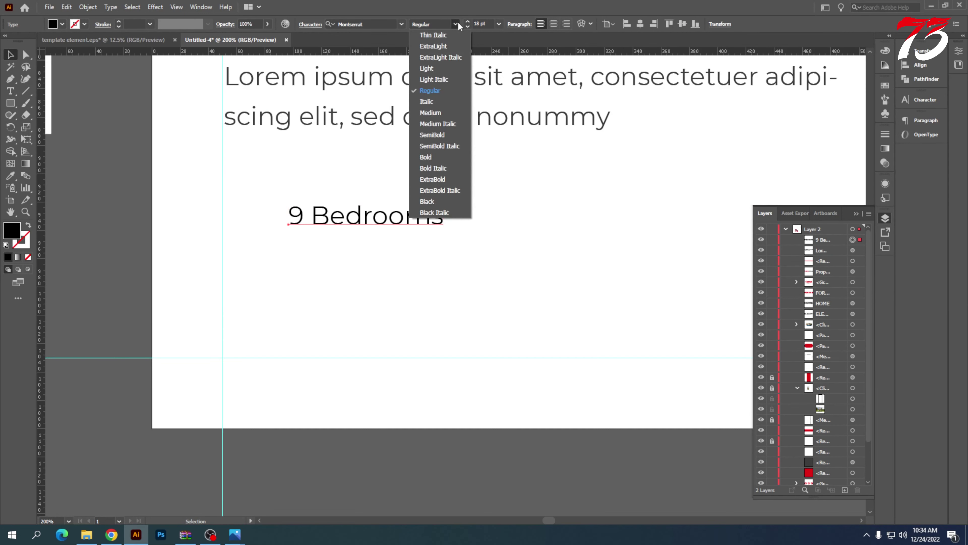
left_click(429, 114)
left_click_drag(351, 216, 284, 198)
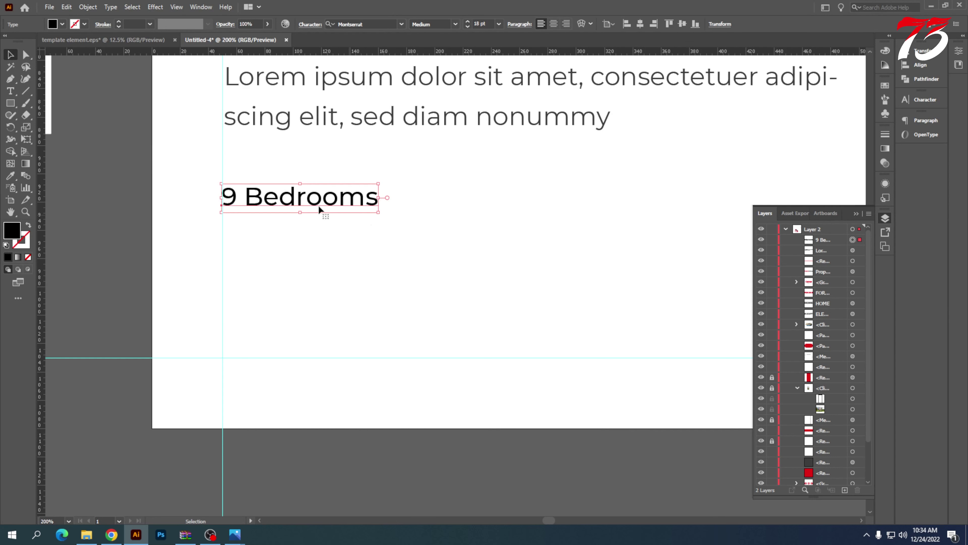
left_click_drag(376, 212, 407, 223)
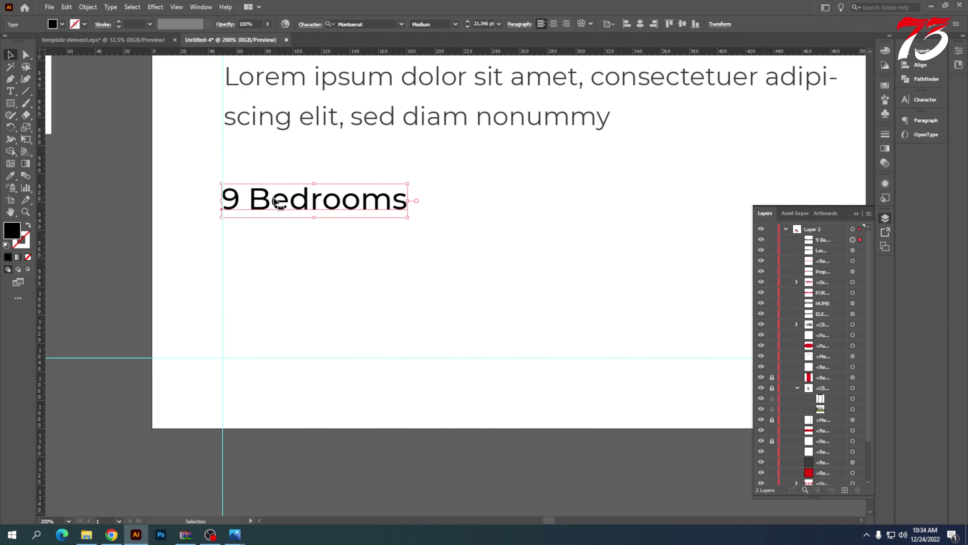
- Duplicate the "9 Bedrooms" line twice straight down at equal spacing to make three stacked lines
left_click_drag(275, 203, 281, 251)
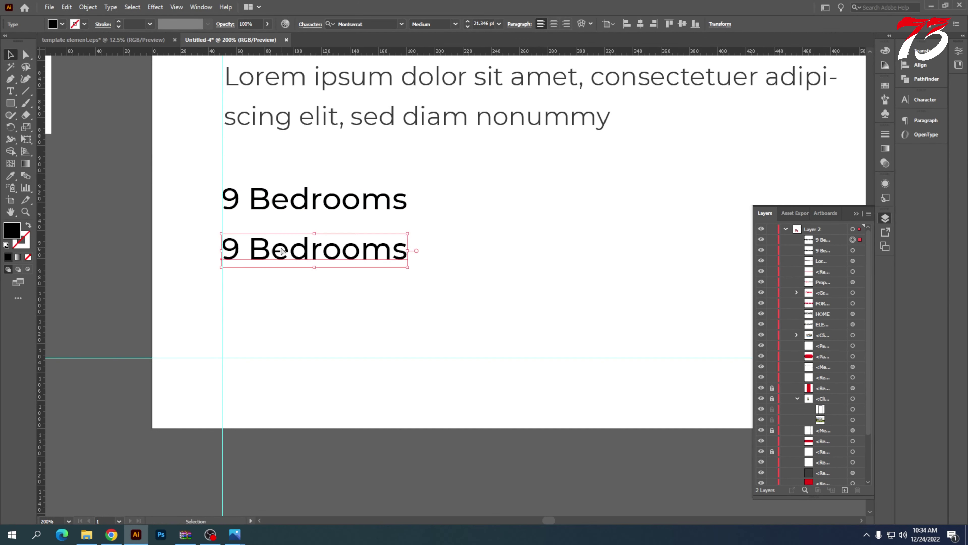
key("ctrl+f")
left_click(292, 255)
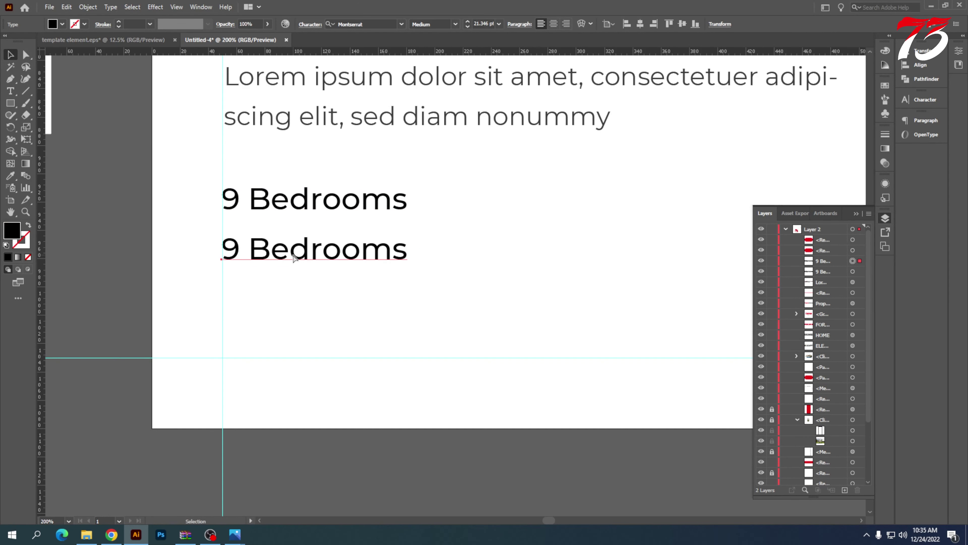
key("ctrl+d")
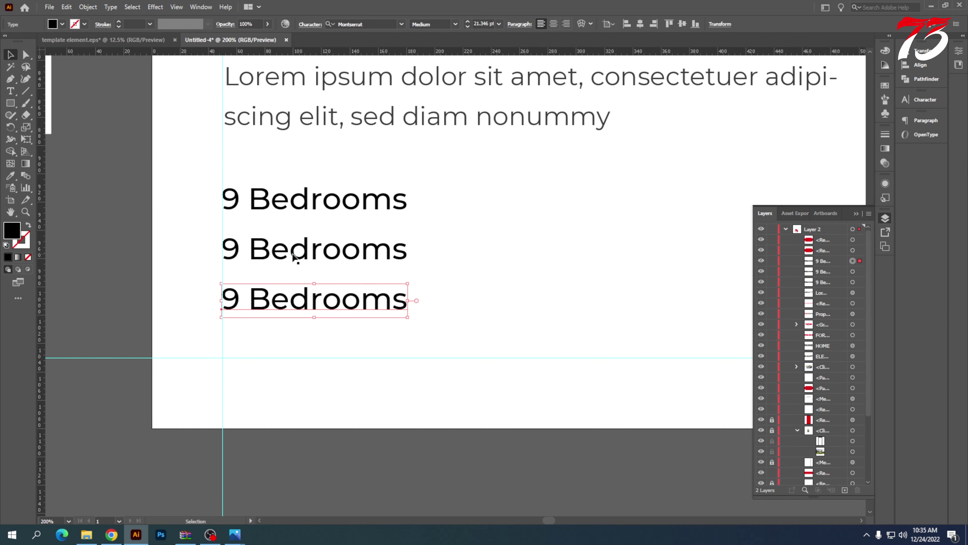
- Recolour the three "9 Bedrooms" lines with the dark grey swatch and shift them right of the margin guide
left_click(297, 206)
left_click(296, 253, "shift")
left_click(300, 298, "shift")
key("i")
scroll(278, 119, "down", 1)
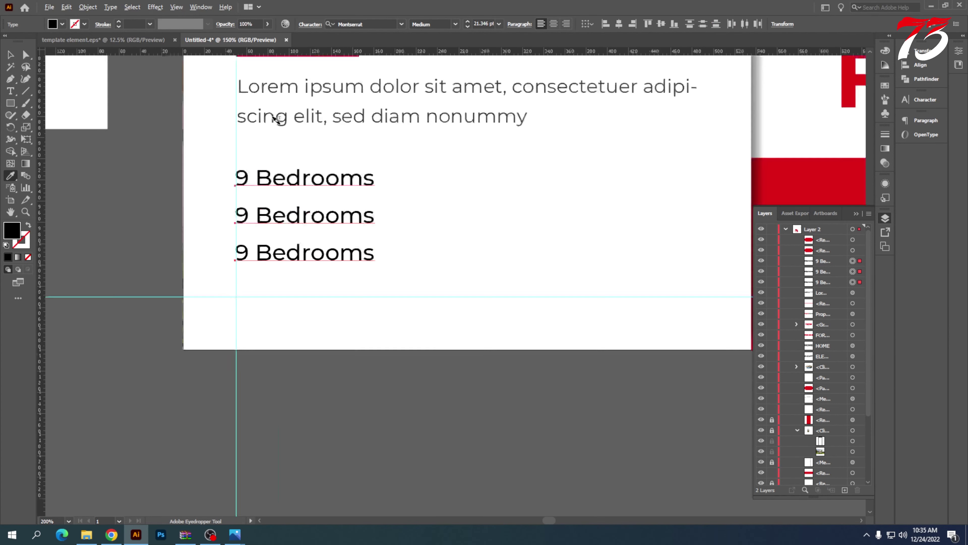
scroll(277, 120, "up", 5)
left_click(313, 93)
scroll(433, 162, "down", 5)
left_click(10, 55)
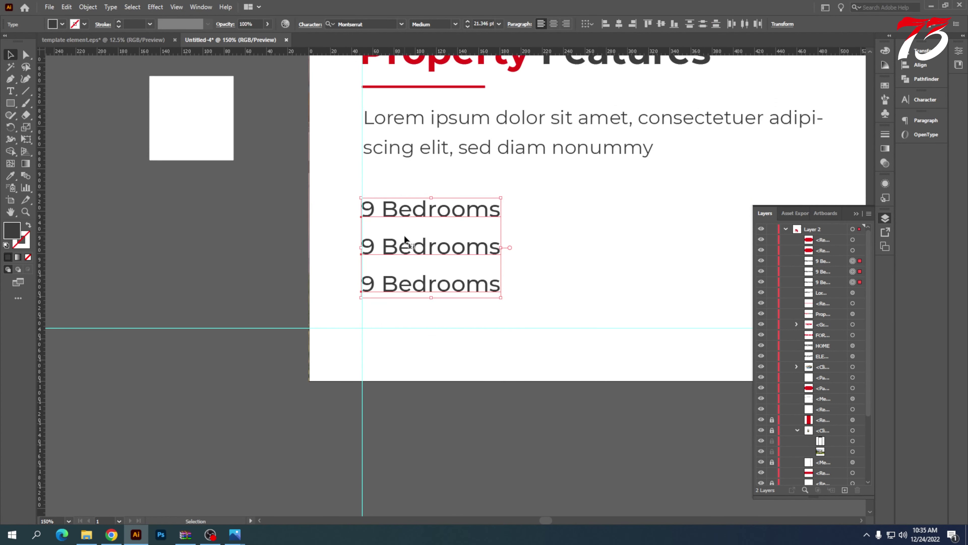
left_click_drag(405, 239, 448, 239)
- Replace the second "9 Bedrooms" line with "Open Kitchen" and deselect it
key("t")
key("ctrl+shift+a")
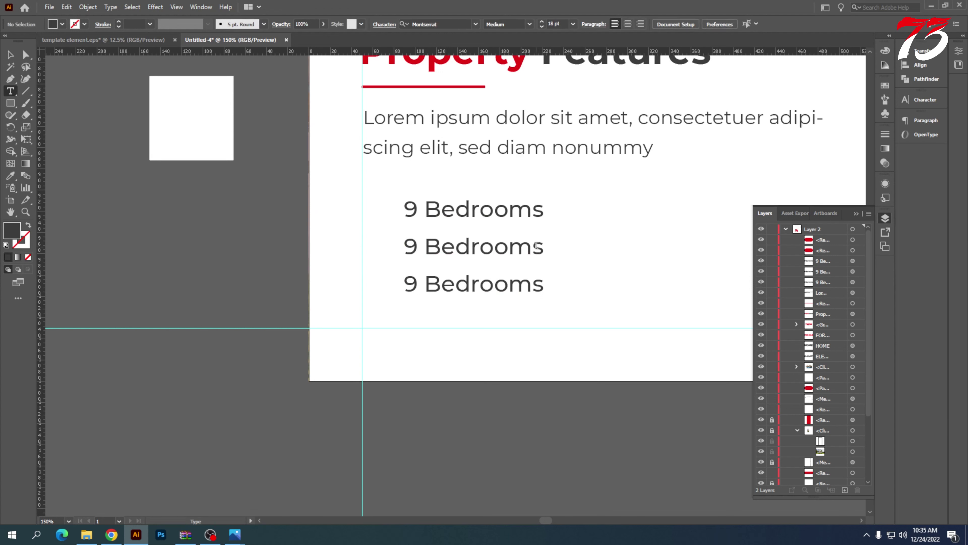
left_click(543, 247)
key("ctrl+a")
type("O")
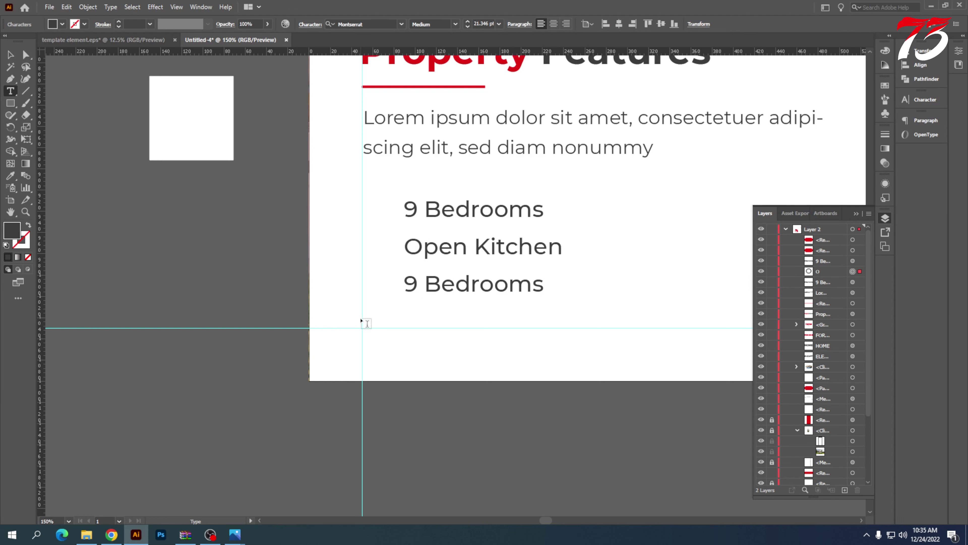
left_click(11, 54)
left_click(145, 198)
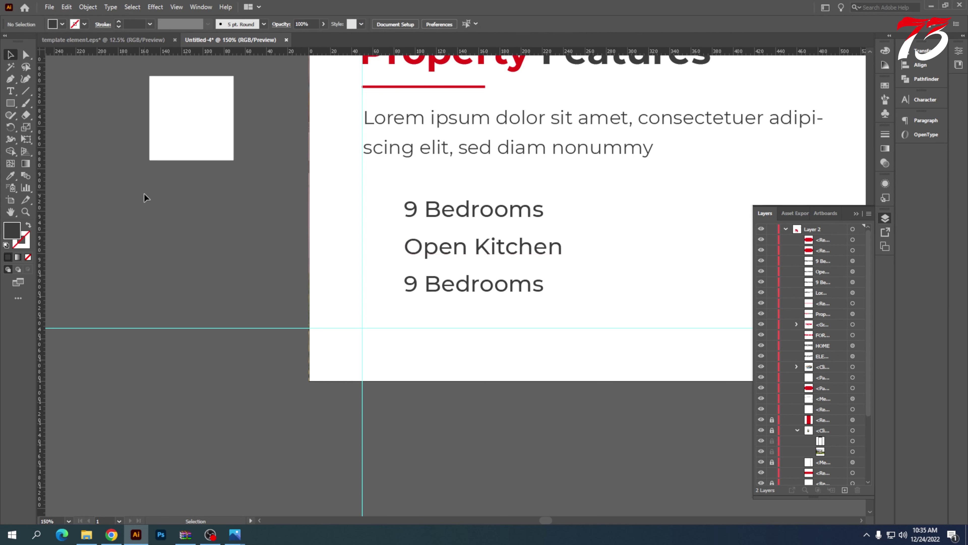
- Draw a circle about 10 px wide before the first "9 Bedrooms" line and fill it with the heading underline's red
left_click_drag(10, 108, 40, 125)
scroll(393, 208, "up", 3)
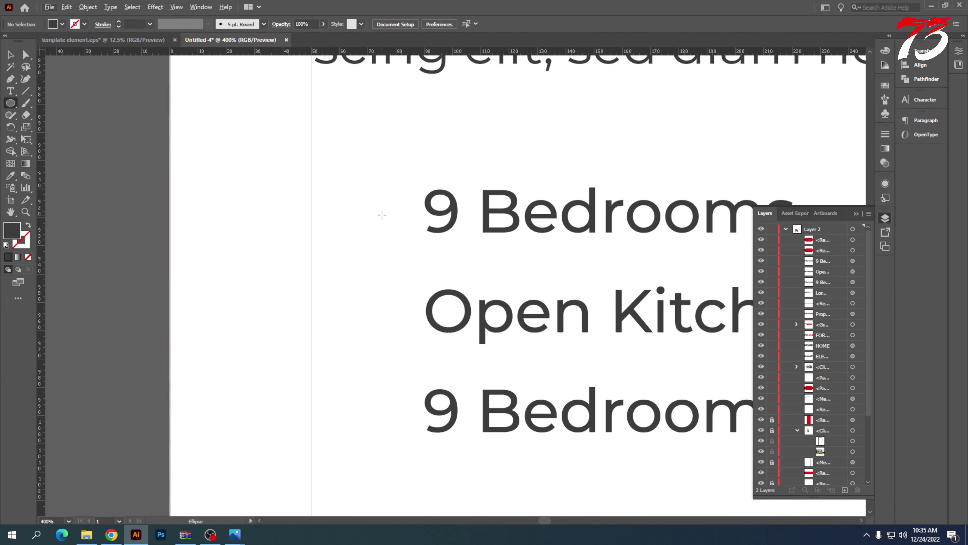
left_click_drag(383, 206, 393, 215)
key("i")
scroll(379, 199, "down", 3)
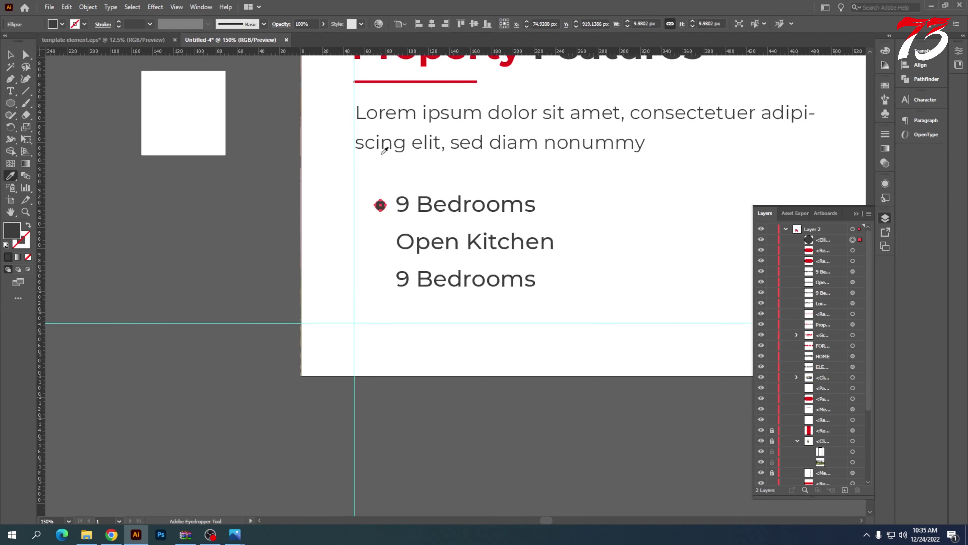
left_click(398, 81)
left_click(380, 81)
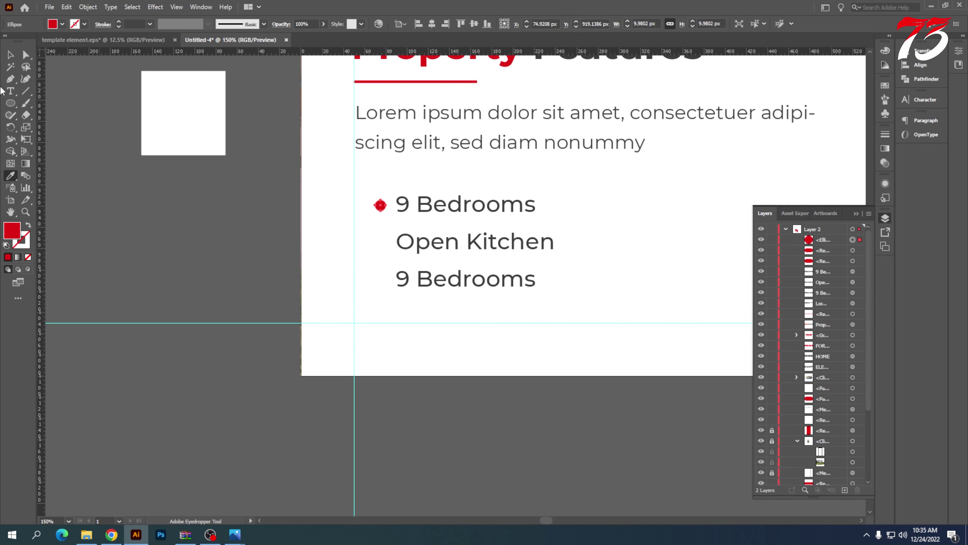
key("v")
left_click(349, 218)
- Duplicate the red dot straight down twice at equal spacing as bullets for the "Open Kitchen" and last "9 Bedrooms" lines
scroll(376, 202, "up", 3)
scroll(393, 217, "up", 3)
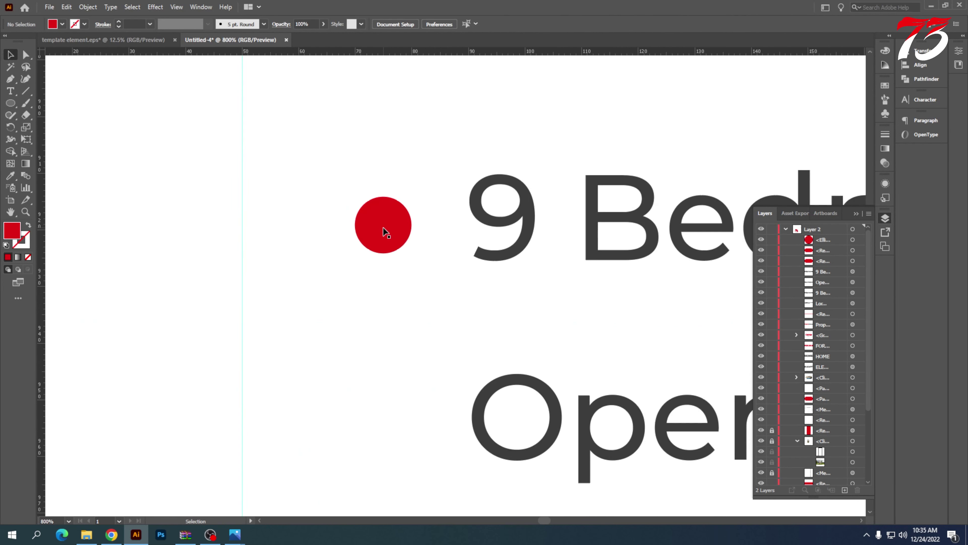
left_click_drag(387, 229, 390, 329)
scroll(402, 231, "down", 2)
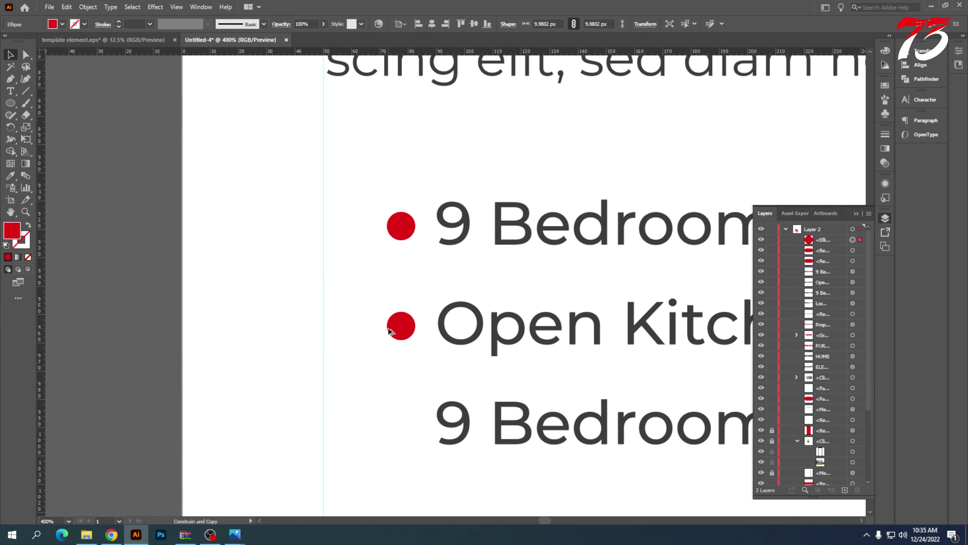
key("ctrl+d")
scroll(350, 313, "down", 3)
left_click(342, 291)
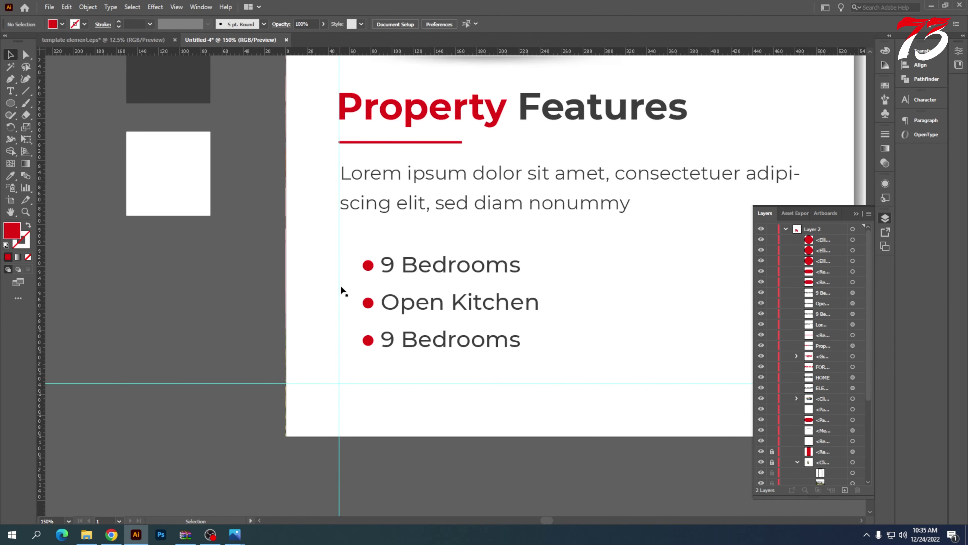
- Undo the accidental shift of the white panel behind the property features and lock the panel
scroll(343, 297, "down", 4)
scroll(368, 311, "up", 4)
left_click_drag(449, 329, 318, 291)
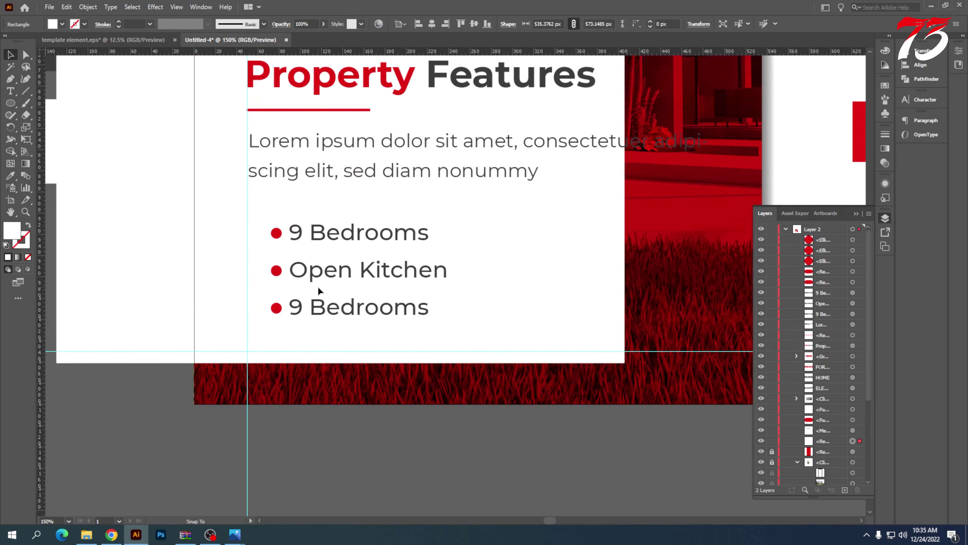
key("ctrl+z")
key("ctrl+shift+a")
- Group the three bulleted lines with their red dots and align them to the left margin guide
left_click_drag(474, 340, 225, 201)
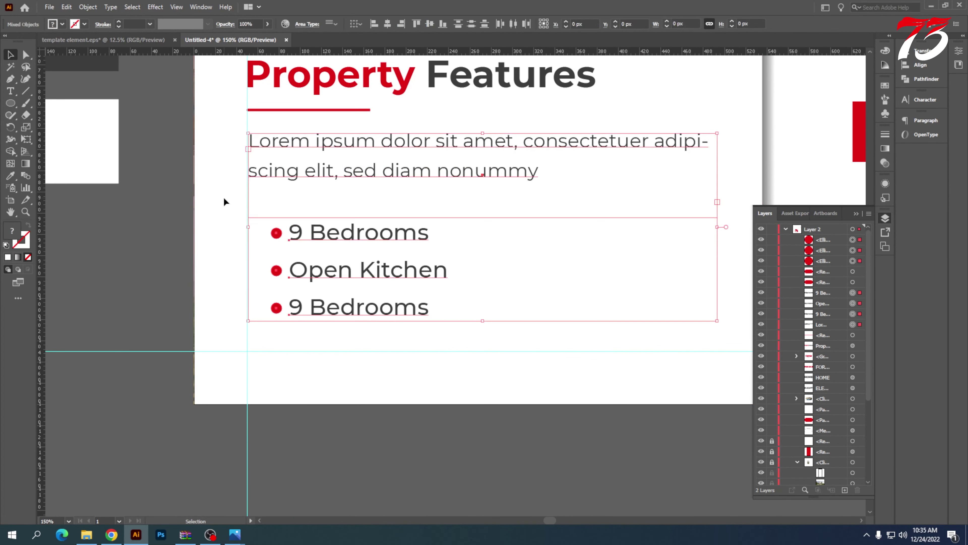
left_click_drag(475, 337, 305, 286)
left_click(456, 361)
left_click_drag(456, 365, 260, 225)
key("ctrl+g")
- Duplicate the bulleted list horizontally as a second column and group the two columns together
left_click_drag(318, 277, 512, 286)
left_click(395, 313, "shift")
key("ctrl+g")
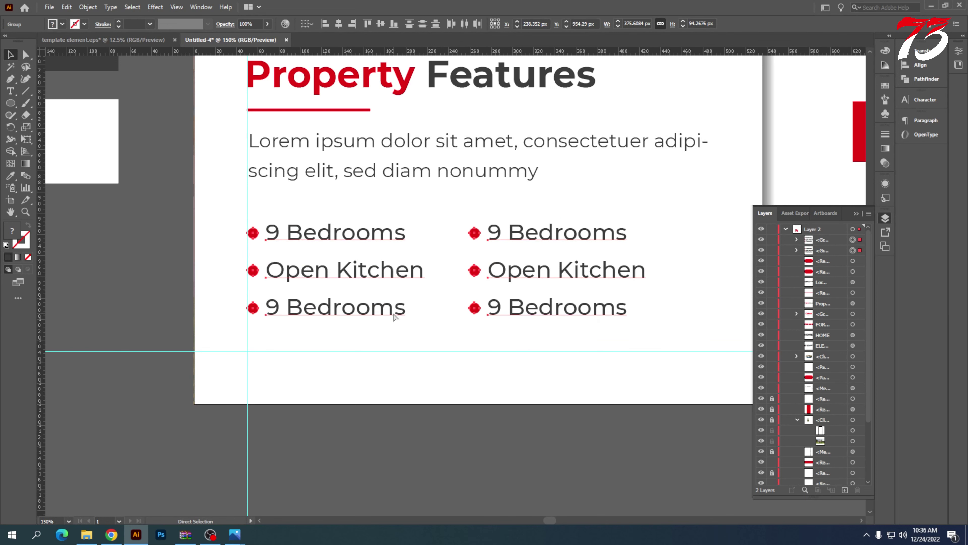
- Move the whole Property Features section straight down onto the bottom margin guide and lower the price block a little
key("ctrl+minus")
left_click_drag(496, 380, 351, 259)
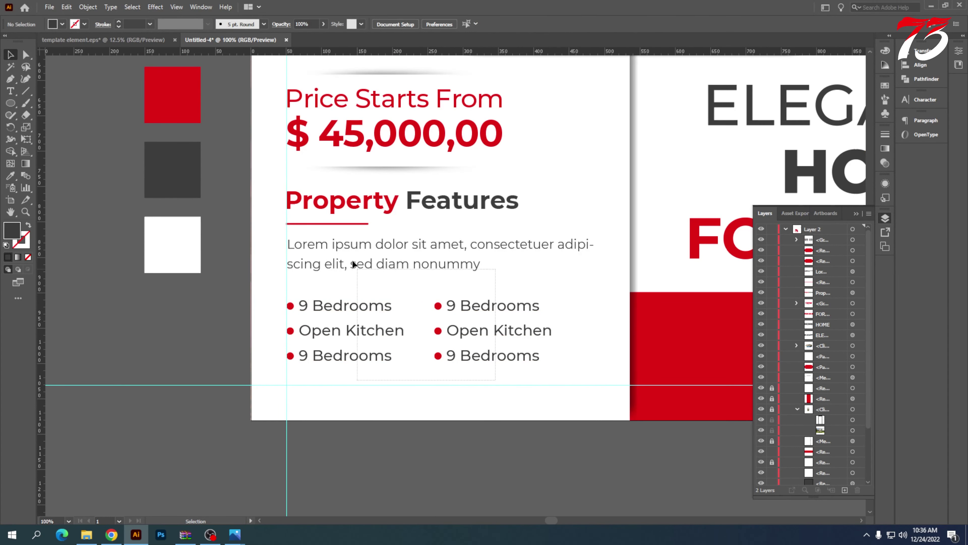
left_click_drag(308, 196, 307, 196)
scroll(362, 367, "up", 3)
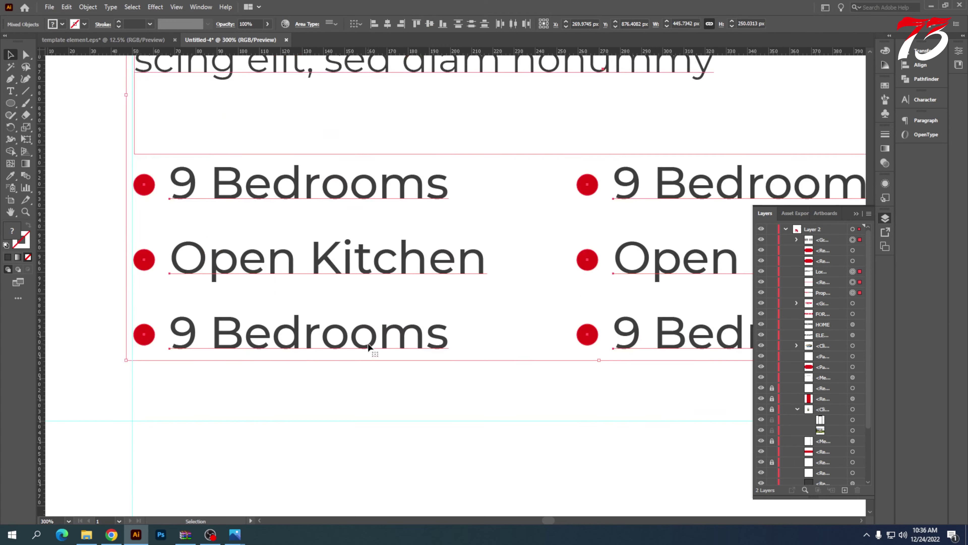
left_click_drag(372, 346, 377, 416)
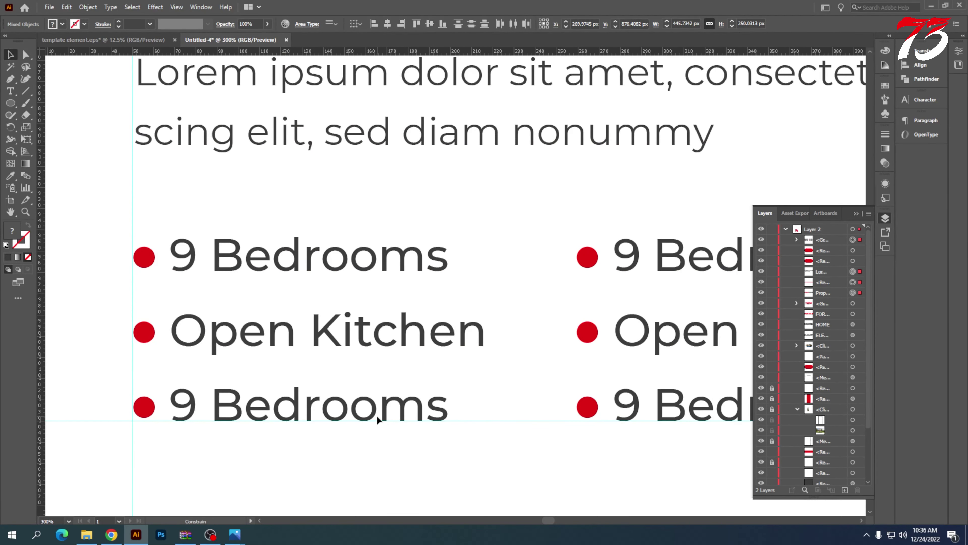
scroll(377, 415, "down", 4)
scroll(267, 312, "up", 1)
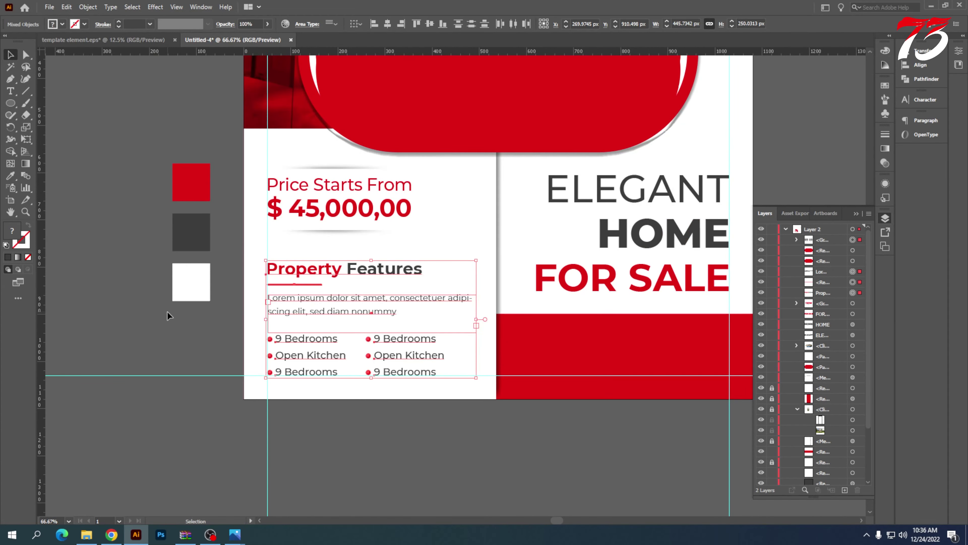
left_click(202, 310)
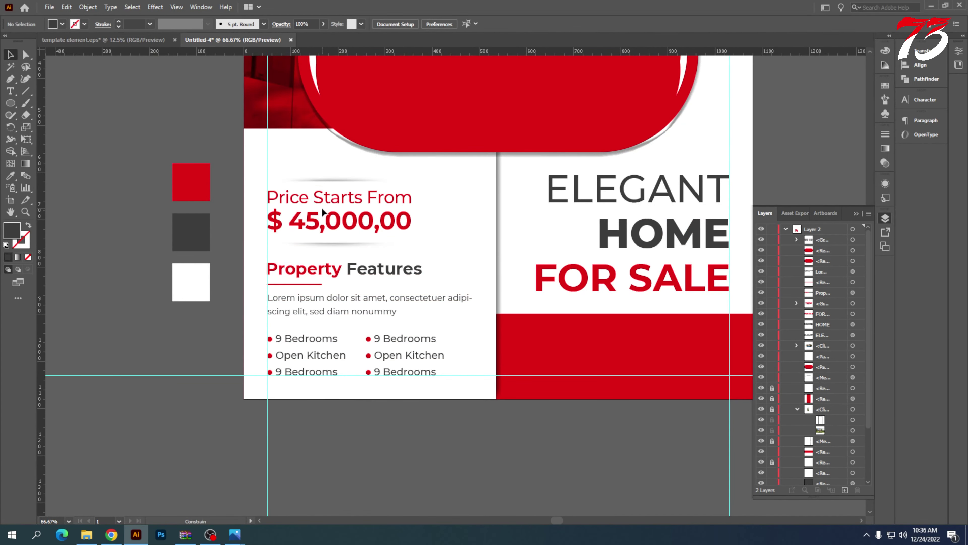
left_click(323, 198)
- Place the "Visit our website" contact group on the red footer block and bring it to the front
scroll(323, 198, "down", 4)
scroll(496, 183, "up", 2)
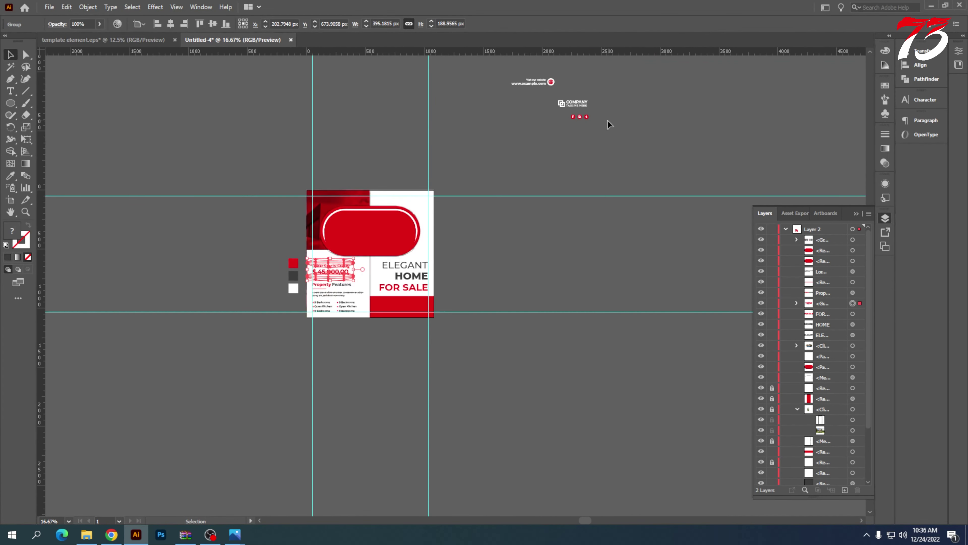
left_click_drag(540, 87, 429, 308)
scroll(428, 308, "up", 4)
right_click(415, 284)
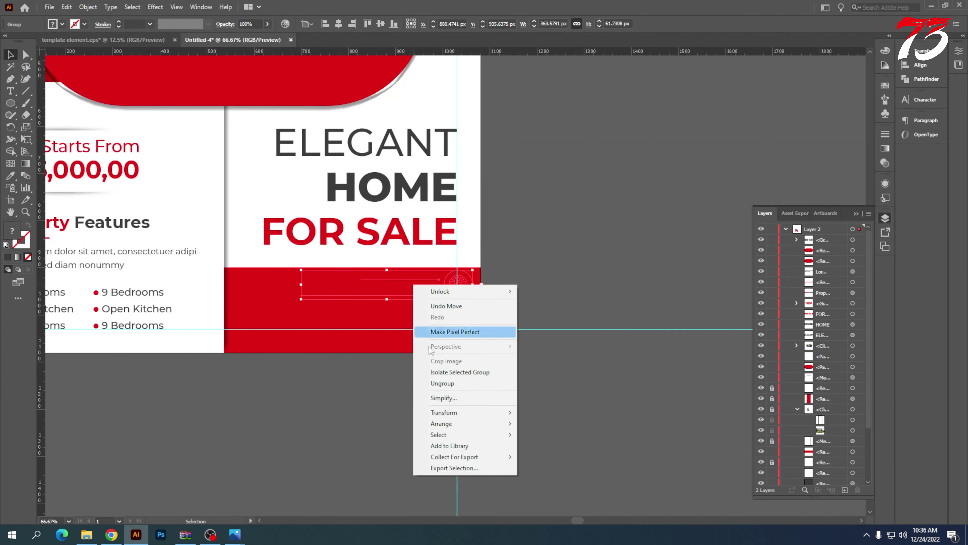
mouse_move(445, 416)
left_click(549, 424)
- Align the website contact group with the right and bottom margin guides on the red footer
scroll(443, 305, "up", 2)
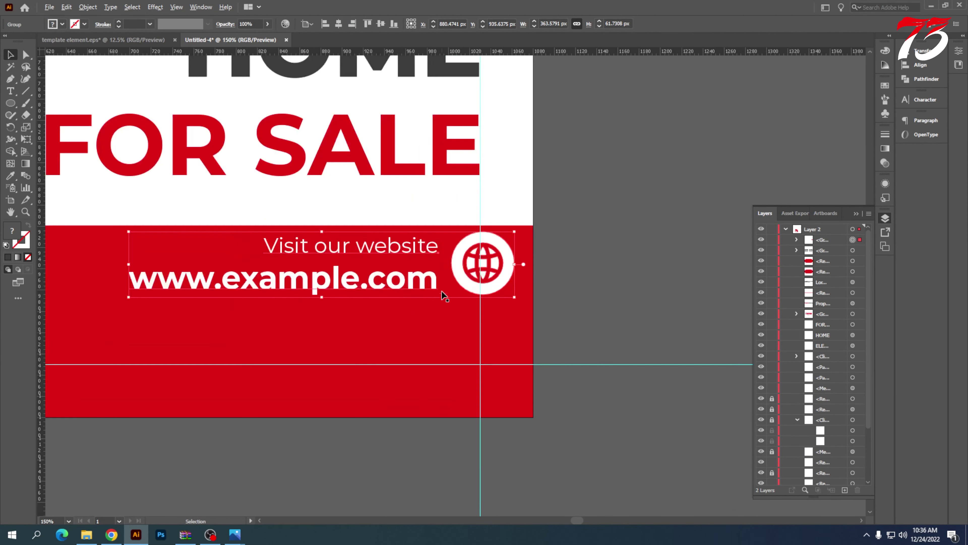
left_click_drag(433, 340, 444, 339)
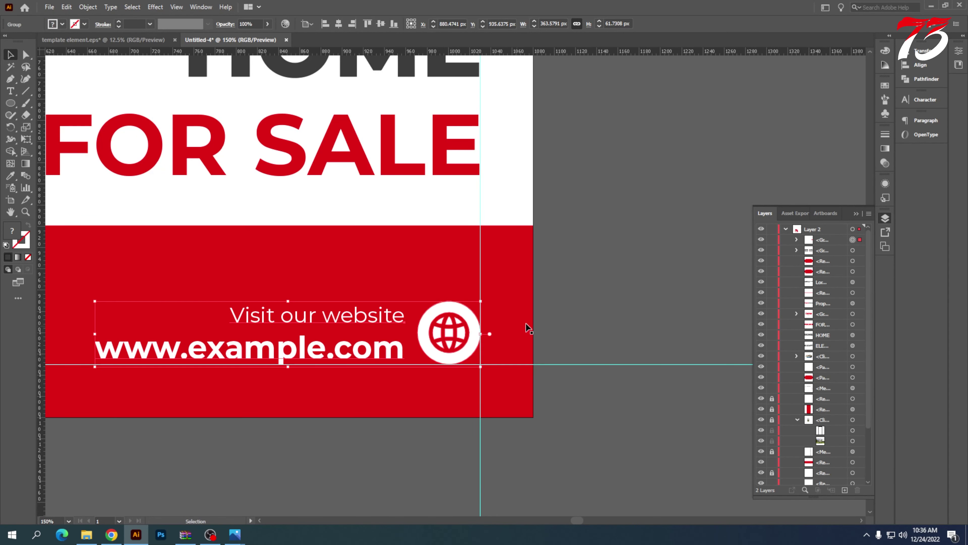
scroll(537, 317, "down", 2)
left_click(572, 309)
left_click(475, 285)
left_click_drag(368, 275, 370, 285)
left_click(582, 281)
- Bring the COMPANY logo and the three social icons from the far pasteboard to just above the artboard
scroll(453, 288, "down", 2)
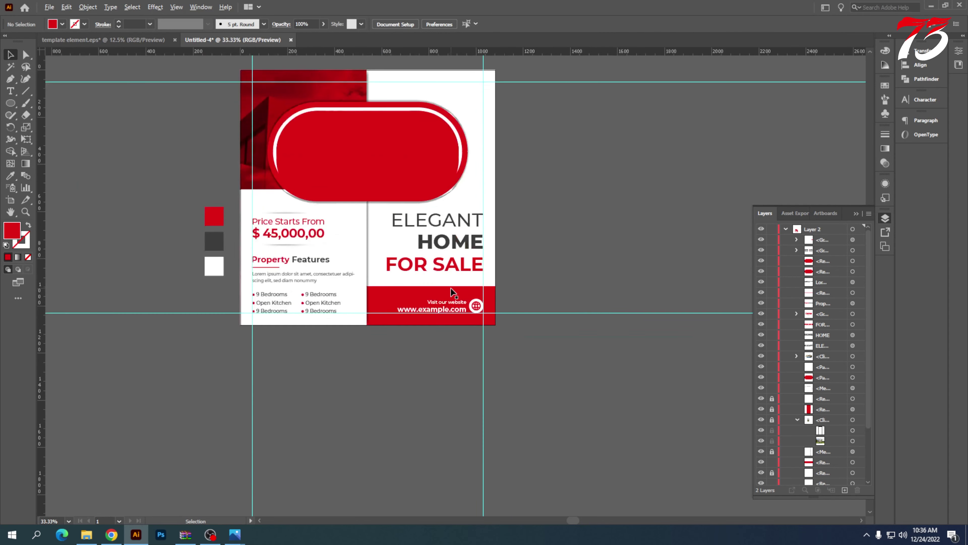
scroll(469, 279, "up", 6)
scroll(498, 256, "down", 1)
scroll(603, 244, "up", 9)
left_click_drag(727, 181, 695, 153)
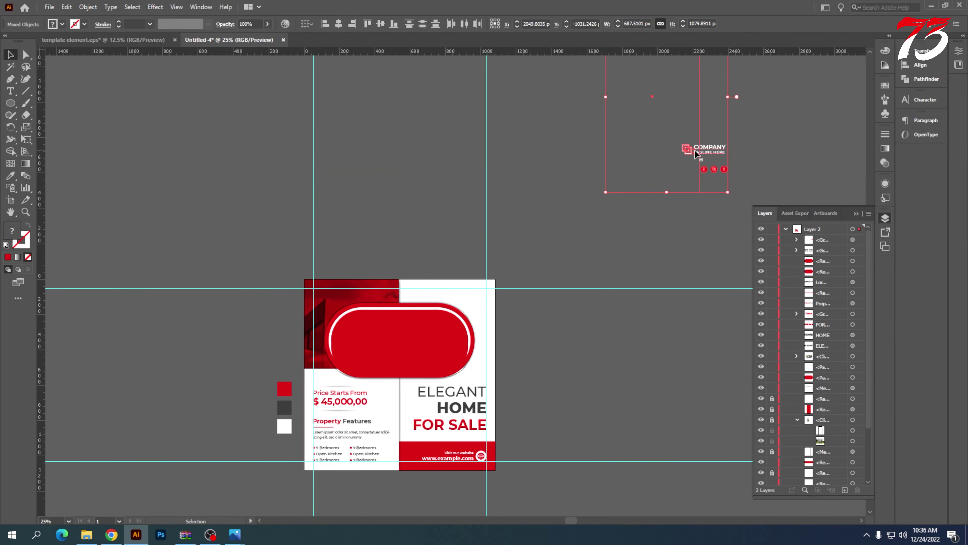
- Place the COMPANY logo over the red photo in the artboard's upper-left corner and bring it to the front
left_click_drag(414, 232, 314, 313)
left_click(445, 242)
scroll(341, 264, "up", 2)
left_click(316, 318)
right_click(316, 321)
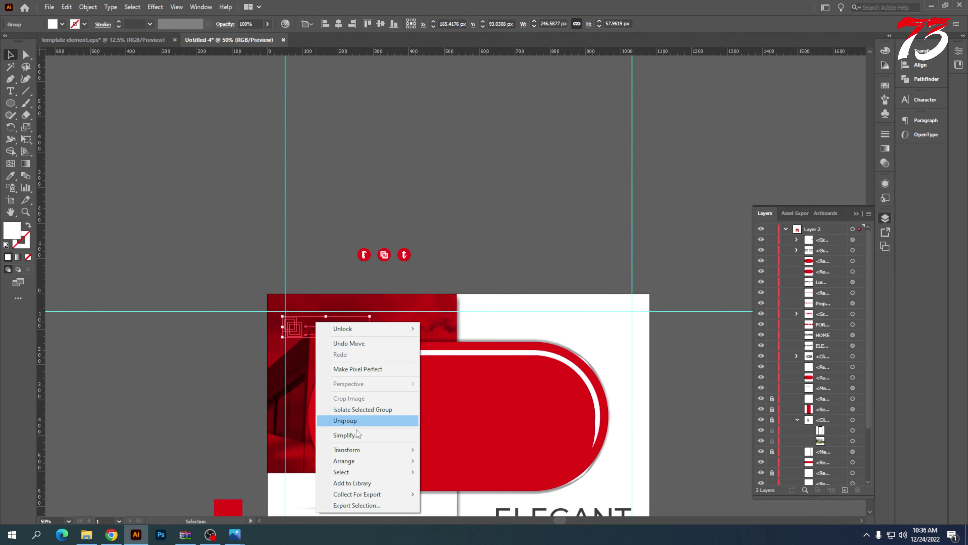
mouse_move(381, 461)
left_click(455, 461)
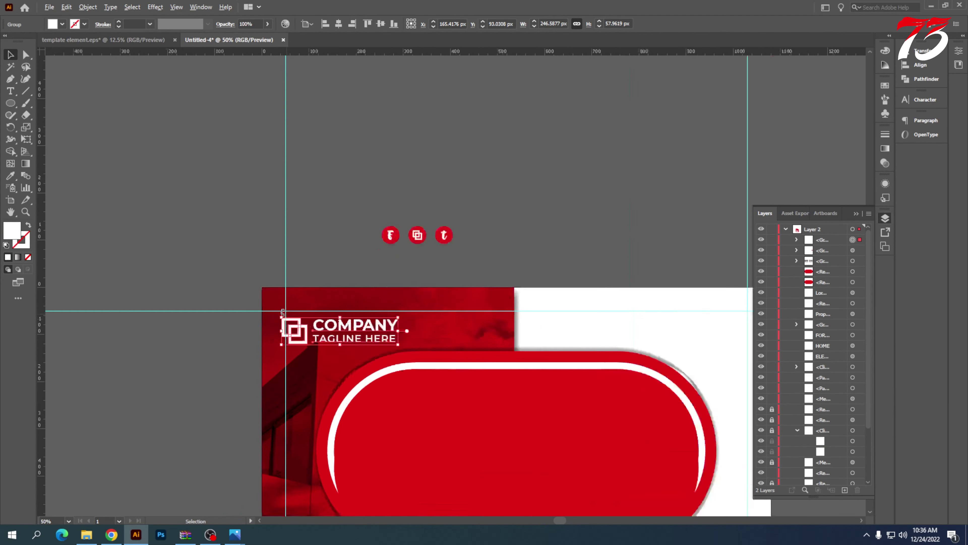
- Align the COMPANY logo to the left and top margin guides and scale it down to about 189 × 44 px
scroll(379, 343, "up", 6)
left_click_drag(379, 343, 385, 327)
scroll(275, 272, "down", 3)
scroll(330, 299, "down", 1)
scroll(470, 317, "up", 2)
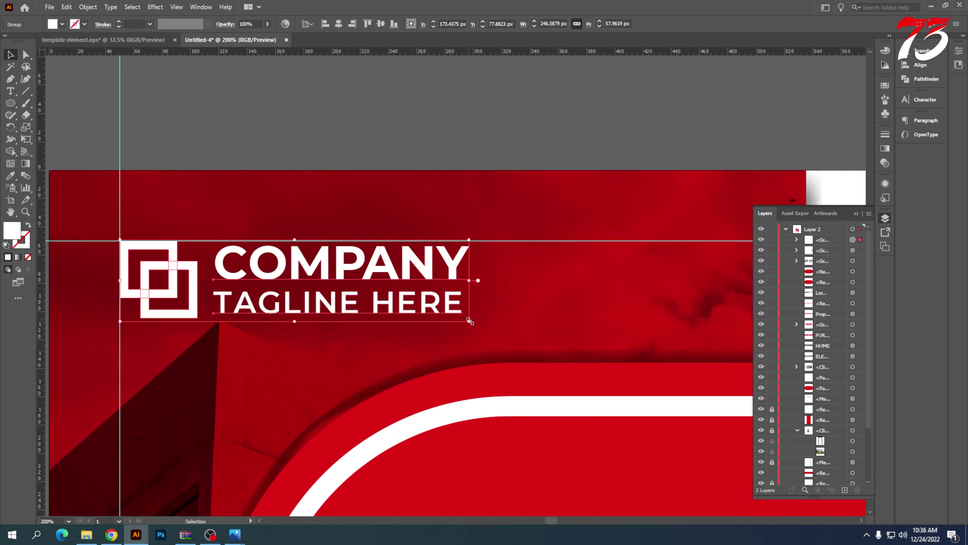
left_click_drag(470, 321, 326, 289)
scroll(290, 291, "down", 4)
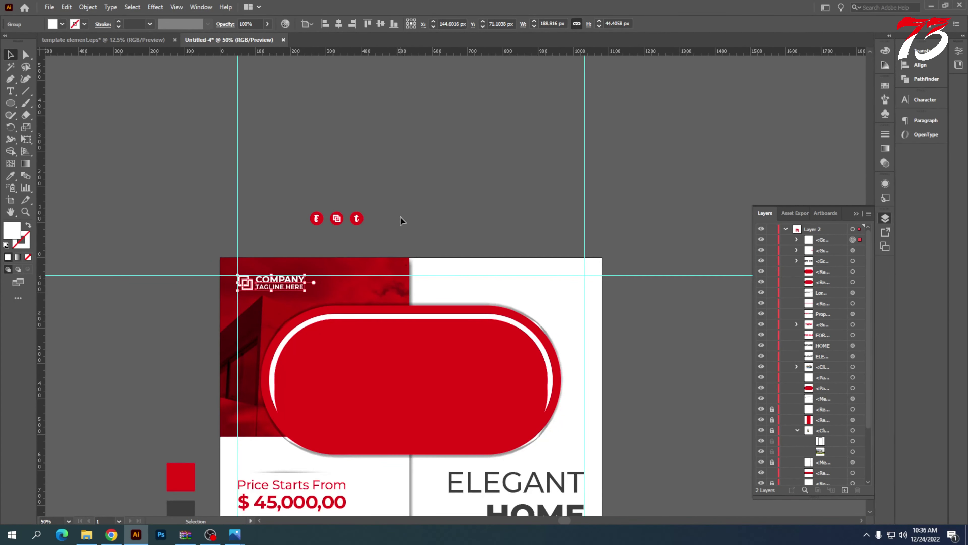
scroll(403, 219, "up", 1)
left_click(218, 213)
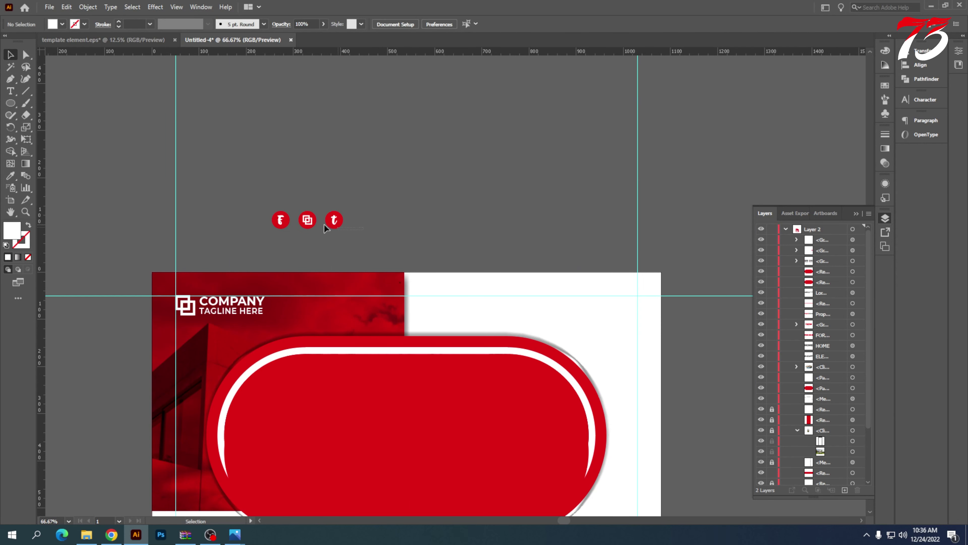
- Move the three social icons to the artboard's upper-right corner and bring them to the front
left_click(307, 221)
left_click_drag(307, 221, 603, 314)
scroll(628, 316, "up", 4)
right_click(647, 277)
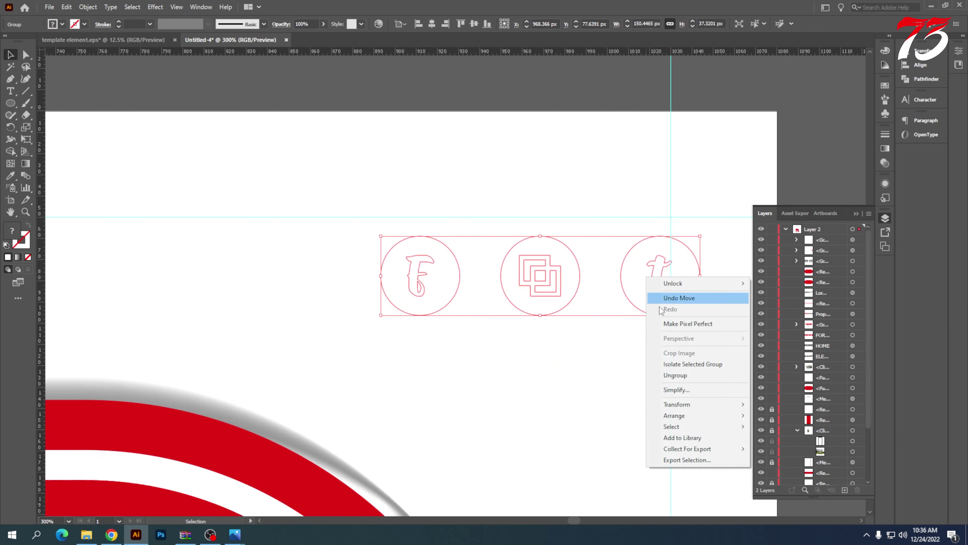
mouse_move(684, 415)
left_click(774, 415)
- Align the social icons group precisely with the top and right margin guides, then deselect it
left_click_drag(652, 288, 601, 264)
scroll(449, 248, "down", 1)
scroll(570, 249, "up", 4)
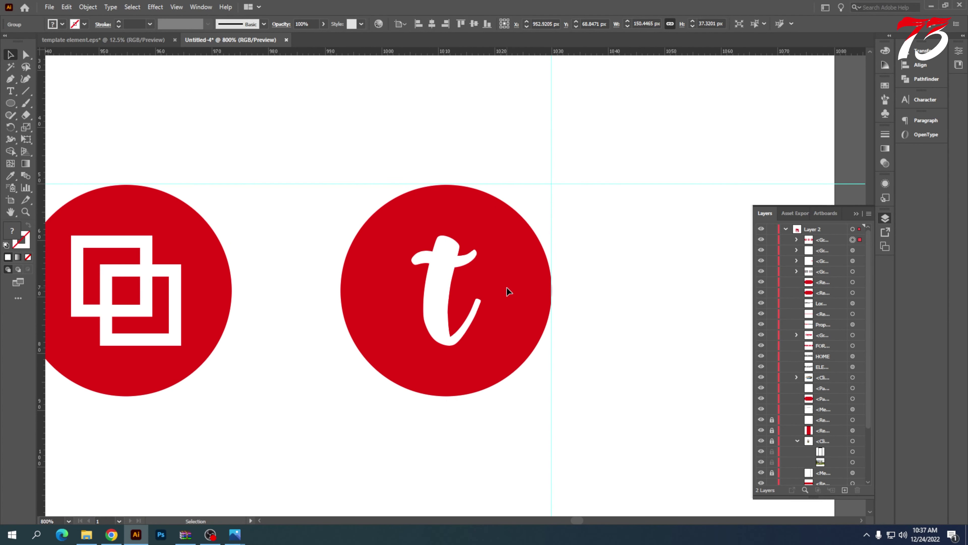
scroll(442, 167, "up", 4)
left_click_drag(457, 265, 458, 263)
scroll(510, 265, "down", 10)
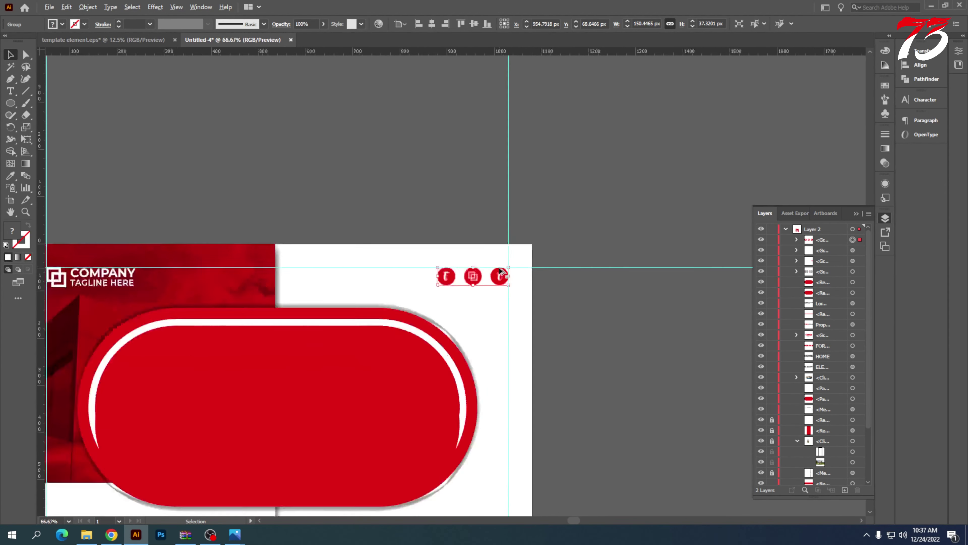
scroll(500, 271, "down", 2)
left_click(605, 265)
- Nudge the three headline lines ELEGANT, HOME and FOR SALE slightly down together toward the red footer
scroll(562, 265, "down", 5)
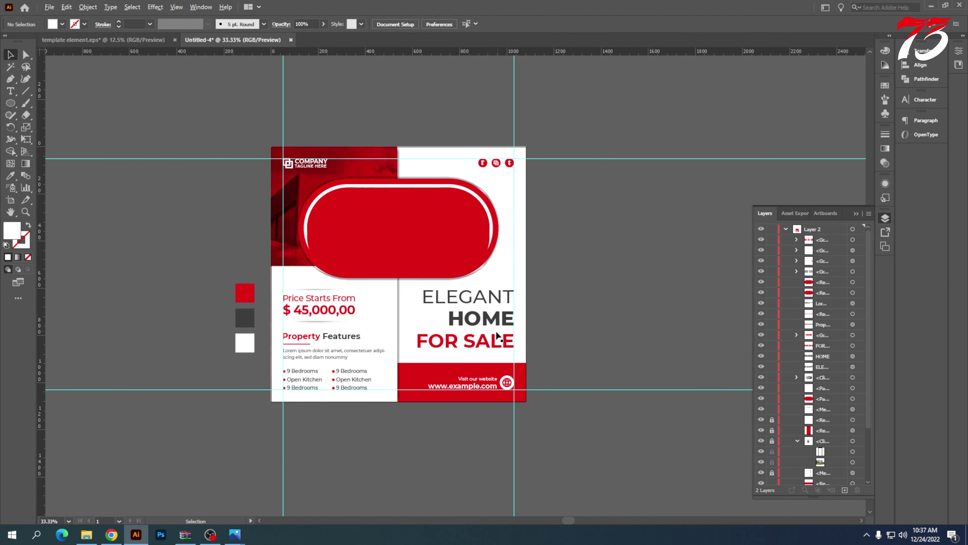
scroll(496, 336, "up", 2)
left_click(484, 302)
left_click(480, 271, "shift")
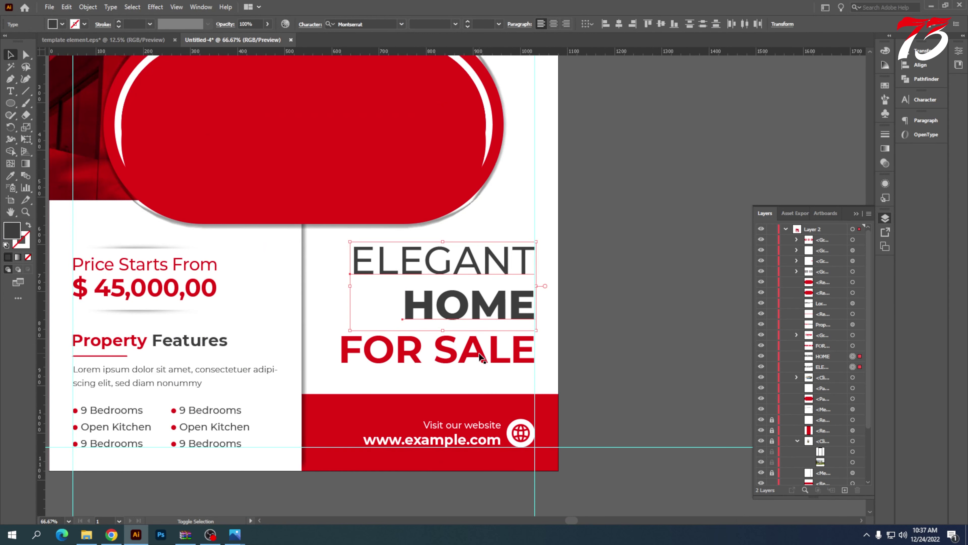
left_click(482, 355, "shift")
key("Down")
key("Down")
key("Down")
key("Down")
key("Down")
key("Down")
key("Down")
key("Down")
key("Down")
key("Down")
key("Down")
key("Down")
key("Down")
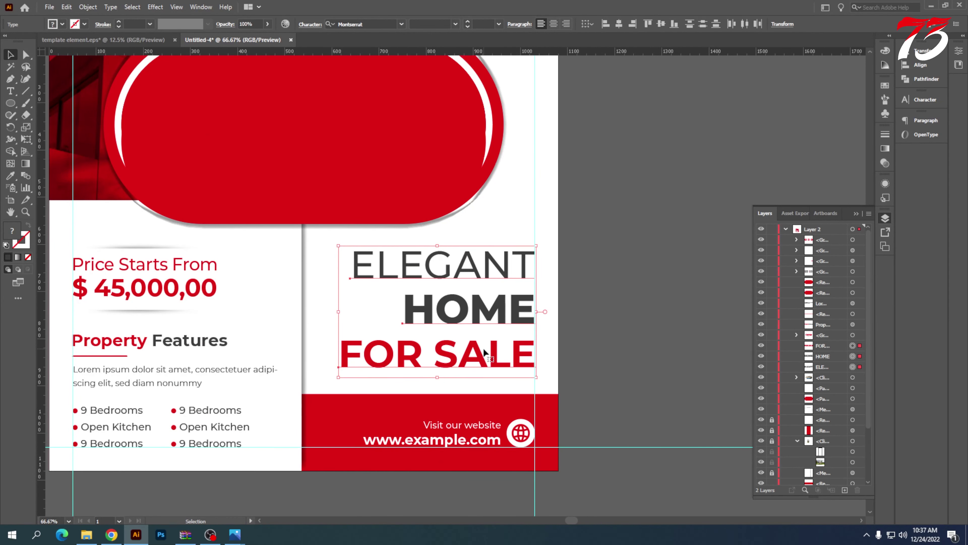
left_click(641, 342)
scroll(587, 337, "down", 2)
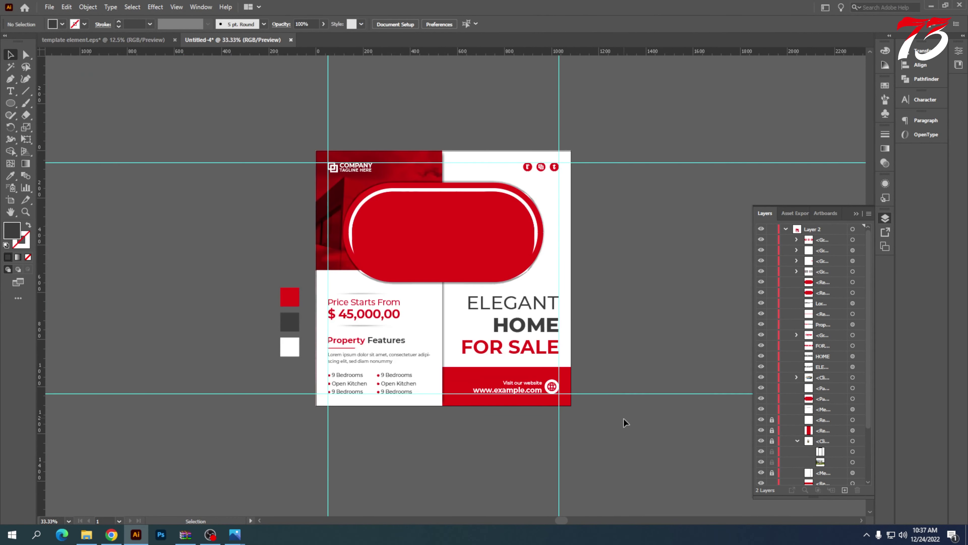
left_click_drag(314, 134, 313, 134)
left_click(596, 272)
scroll(595, 272, "up", 2)
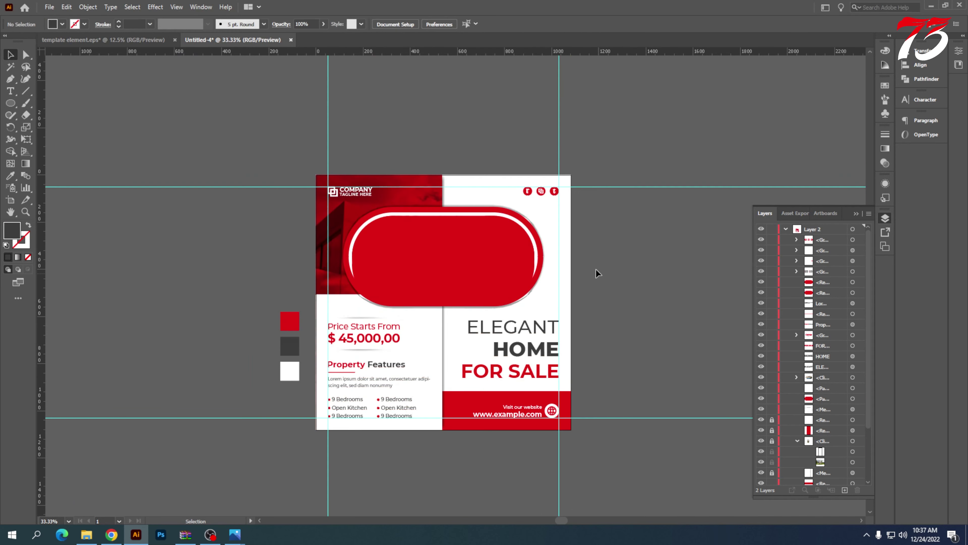
left_click(374, 168)
key("Delete")
left_click_drag(310, 177, 399, 291)
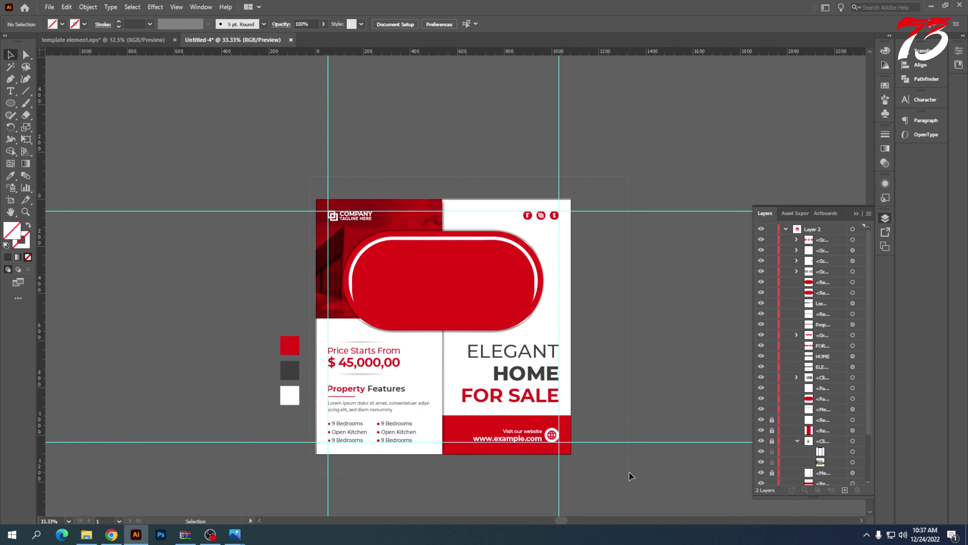
left_click_drag(616, 283, 618, 285)
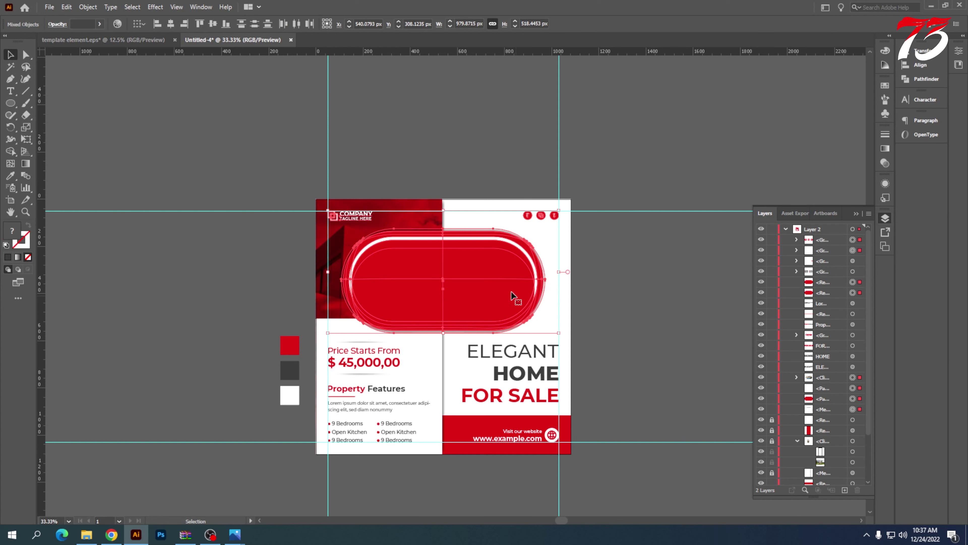
left_click(653, 308)
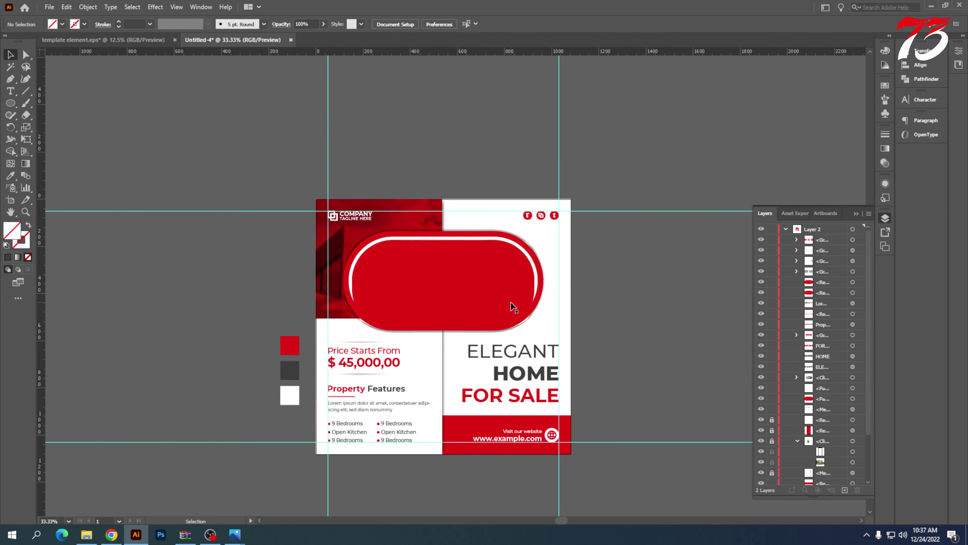
- Delete the two red rounded pill shapes stacked over the house photo inside the white ring frame
scroll(500, 298, "up", 2)
left_click(469, 290)
key("Delete")
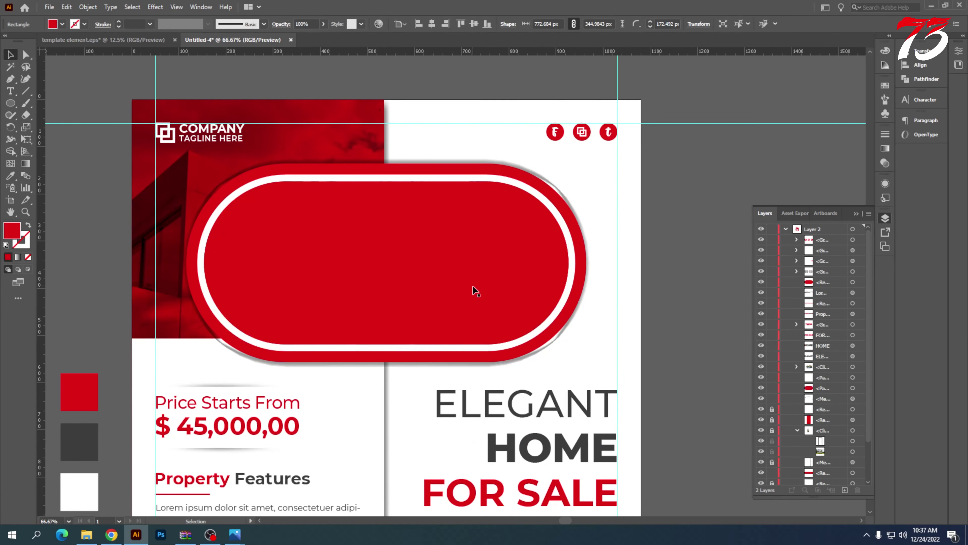
left_click(457, 280)
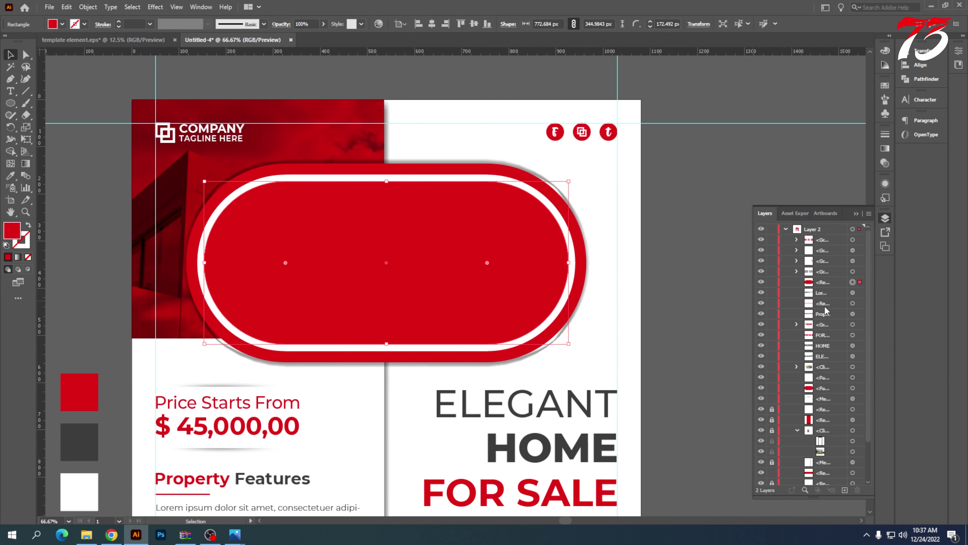
key("Delete")
- Try to group the post's unlocked artwork and undo the grouping
scroll(565, 255, "down", 3)
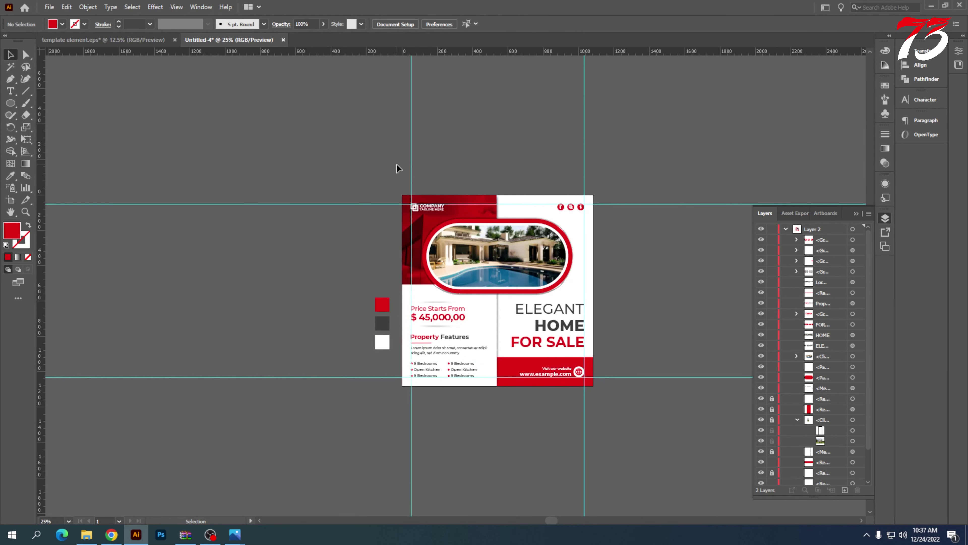
left_click_drag(396, 165, 646, 460)
key("ctrl+g")
left_click(648, 459)
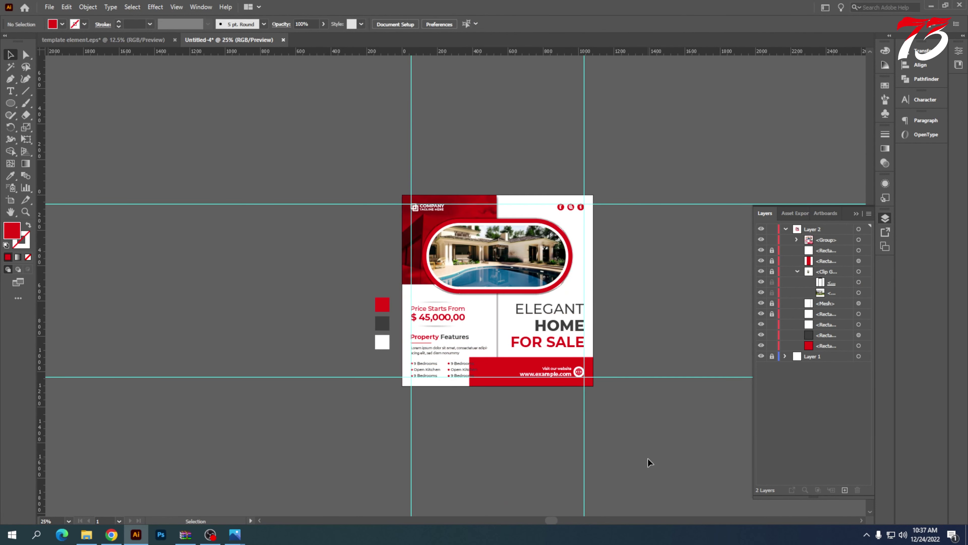
key("ctrl+z")
- Unlock the locked background elements and group the entire post artwork, leaving out the three colour swatches
left_click_drag(649, 458, 397, 156)
key("ctrl+g")
left_click(691, 306)
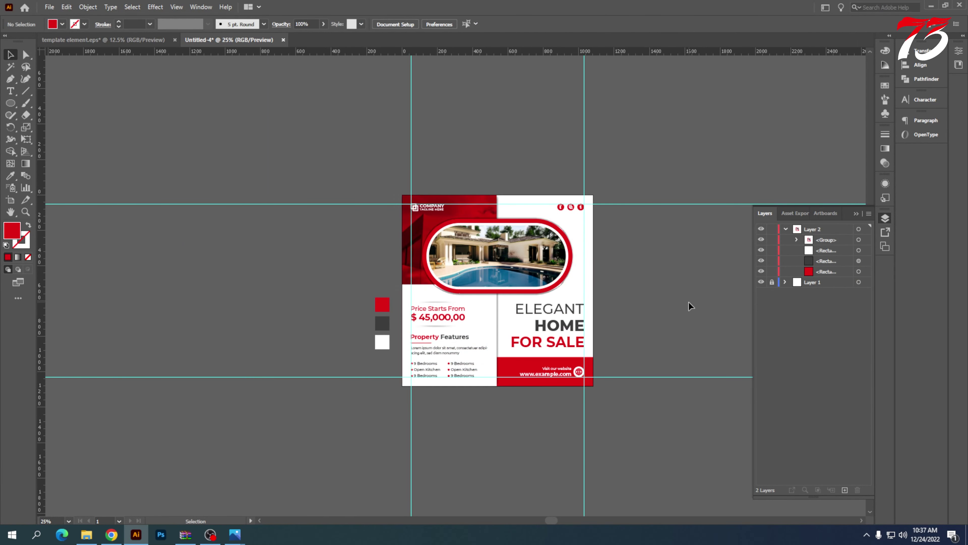
key("ctrl+0")
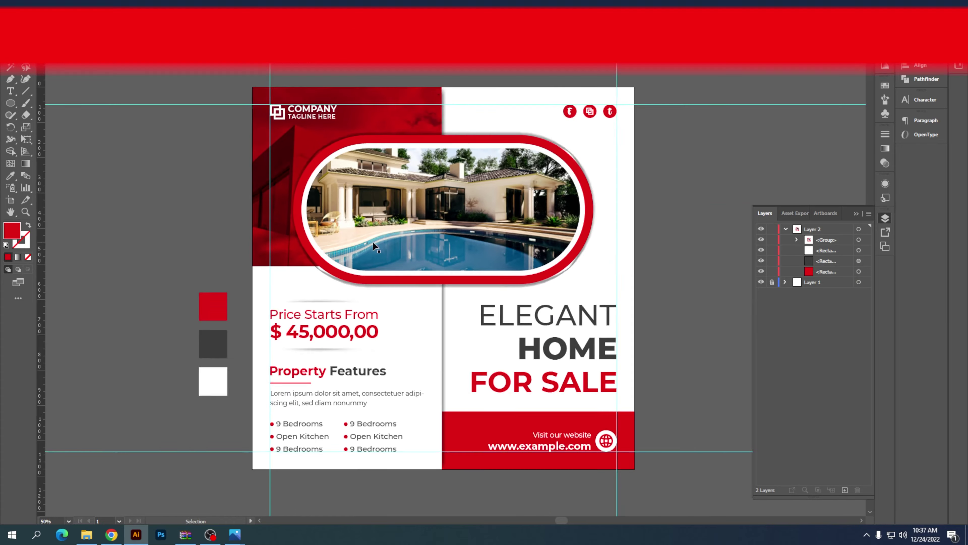